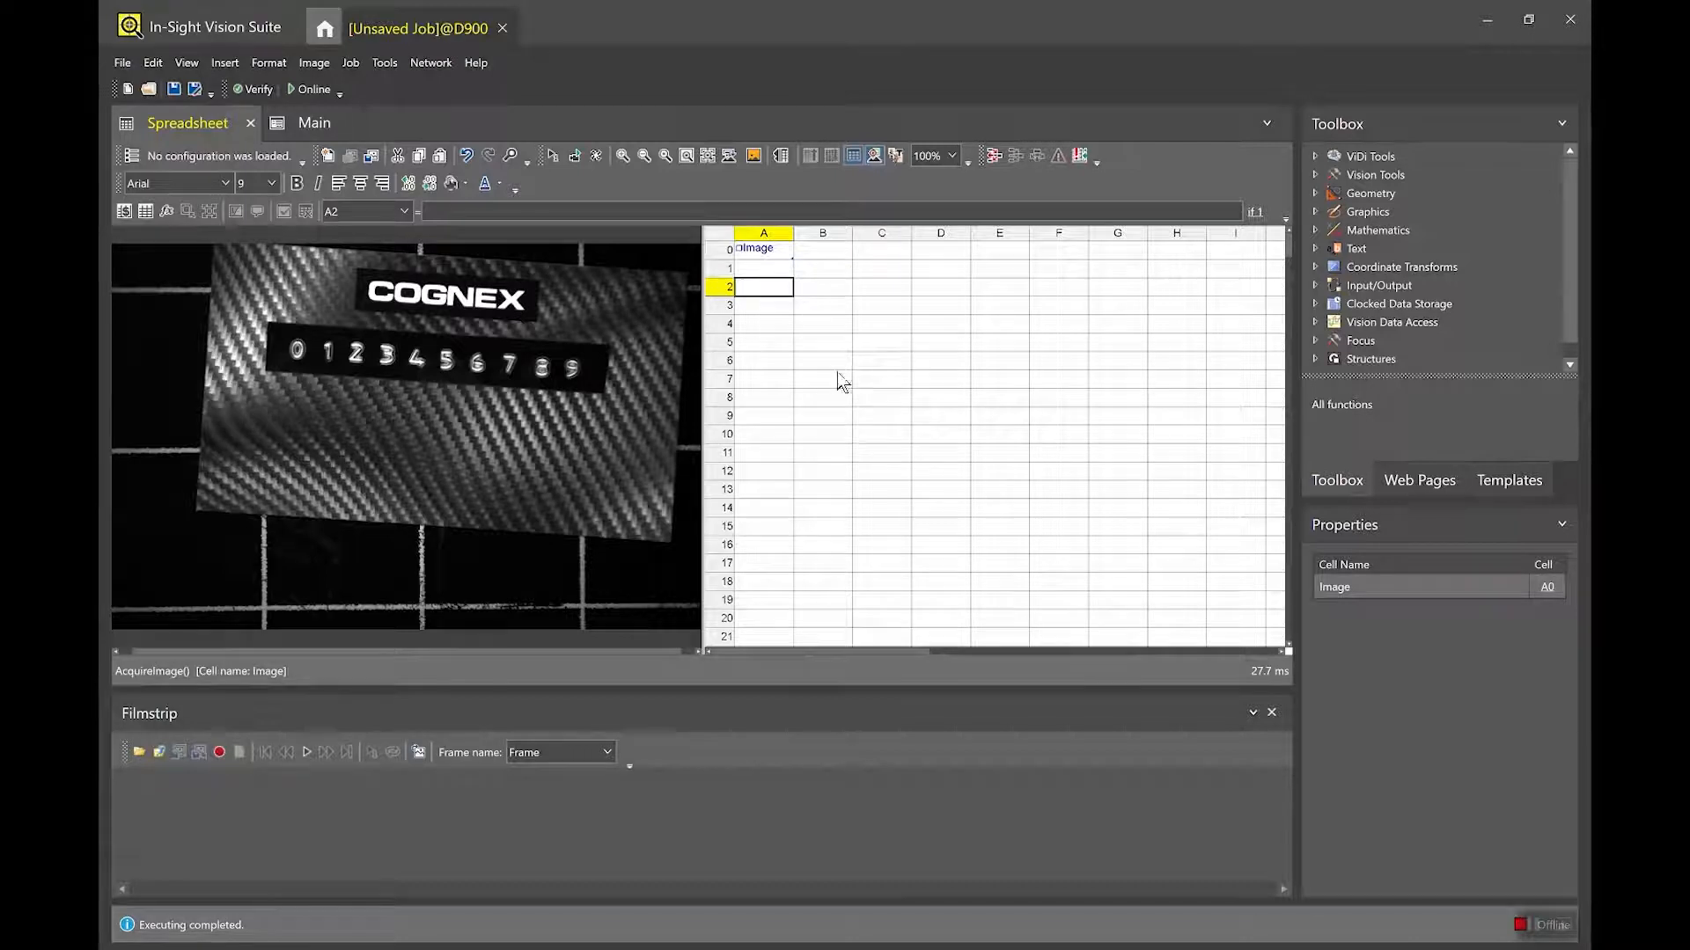
Trigger single camera acquisitions until the card's COGNEX logo and number strip are fully in the image.
click(810, 366)
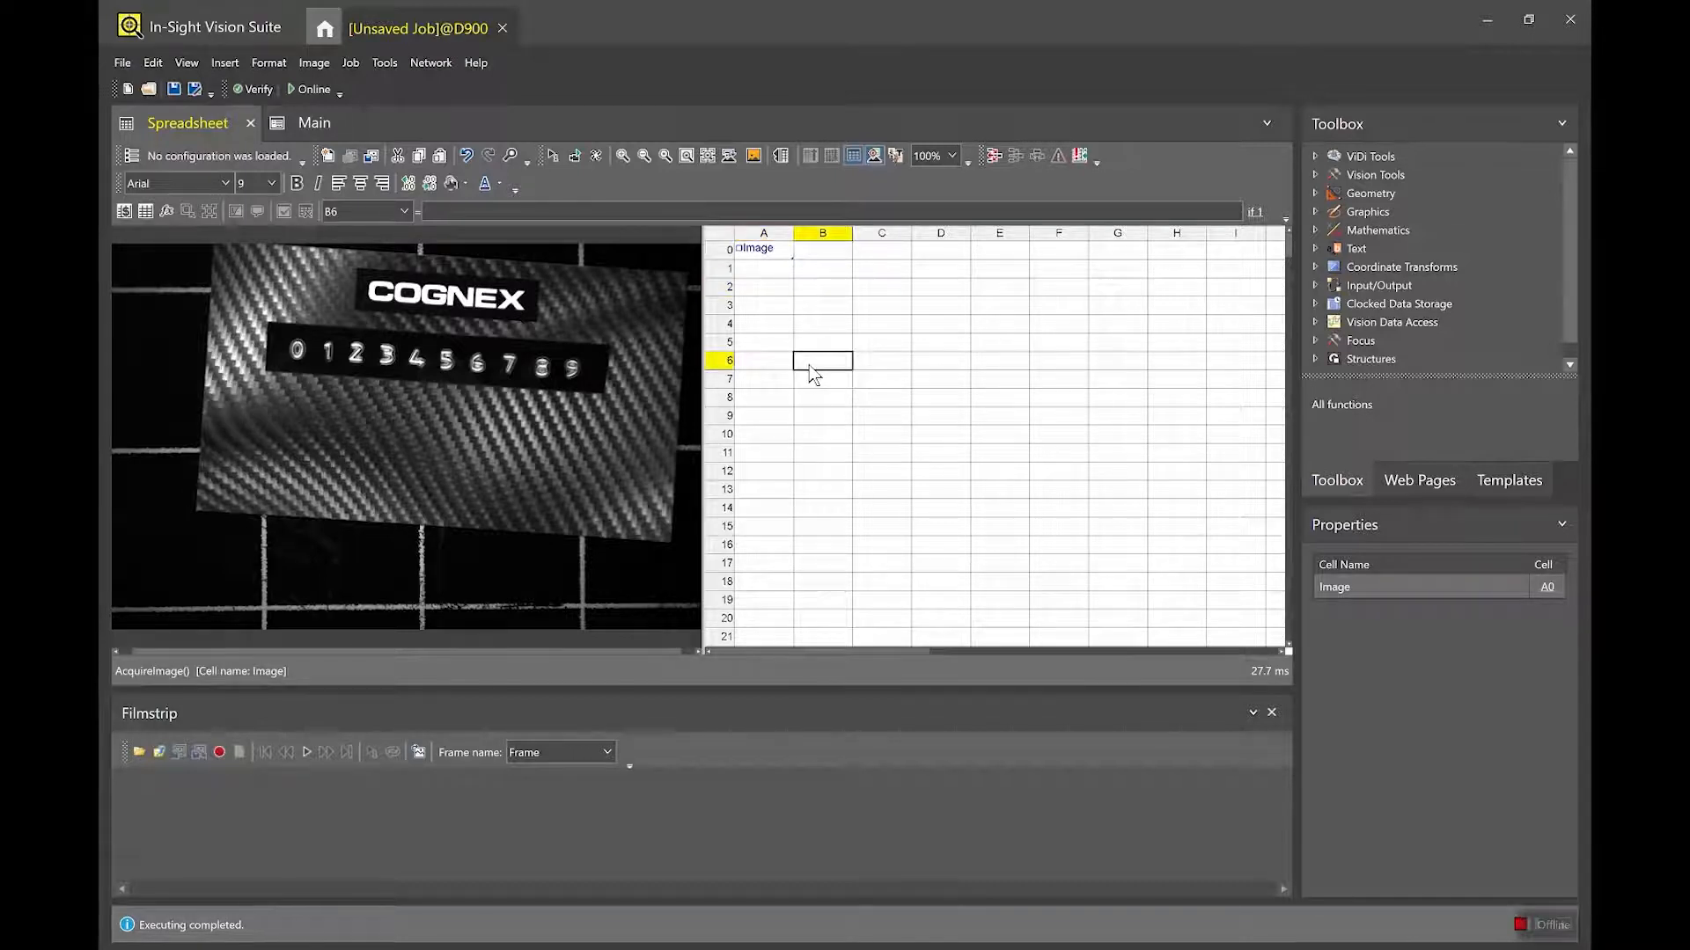
click(552, 158)
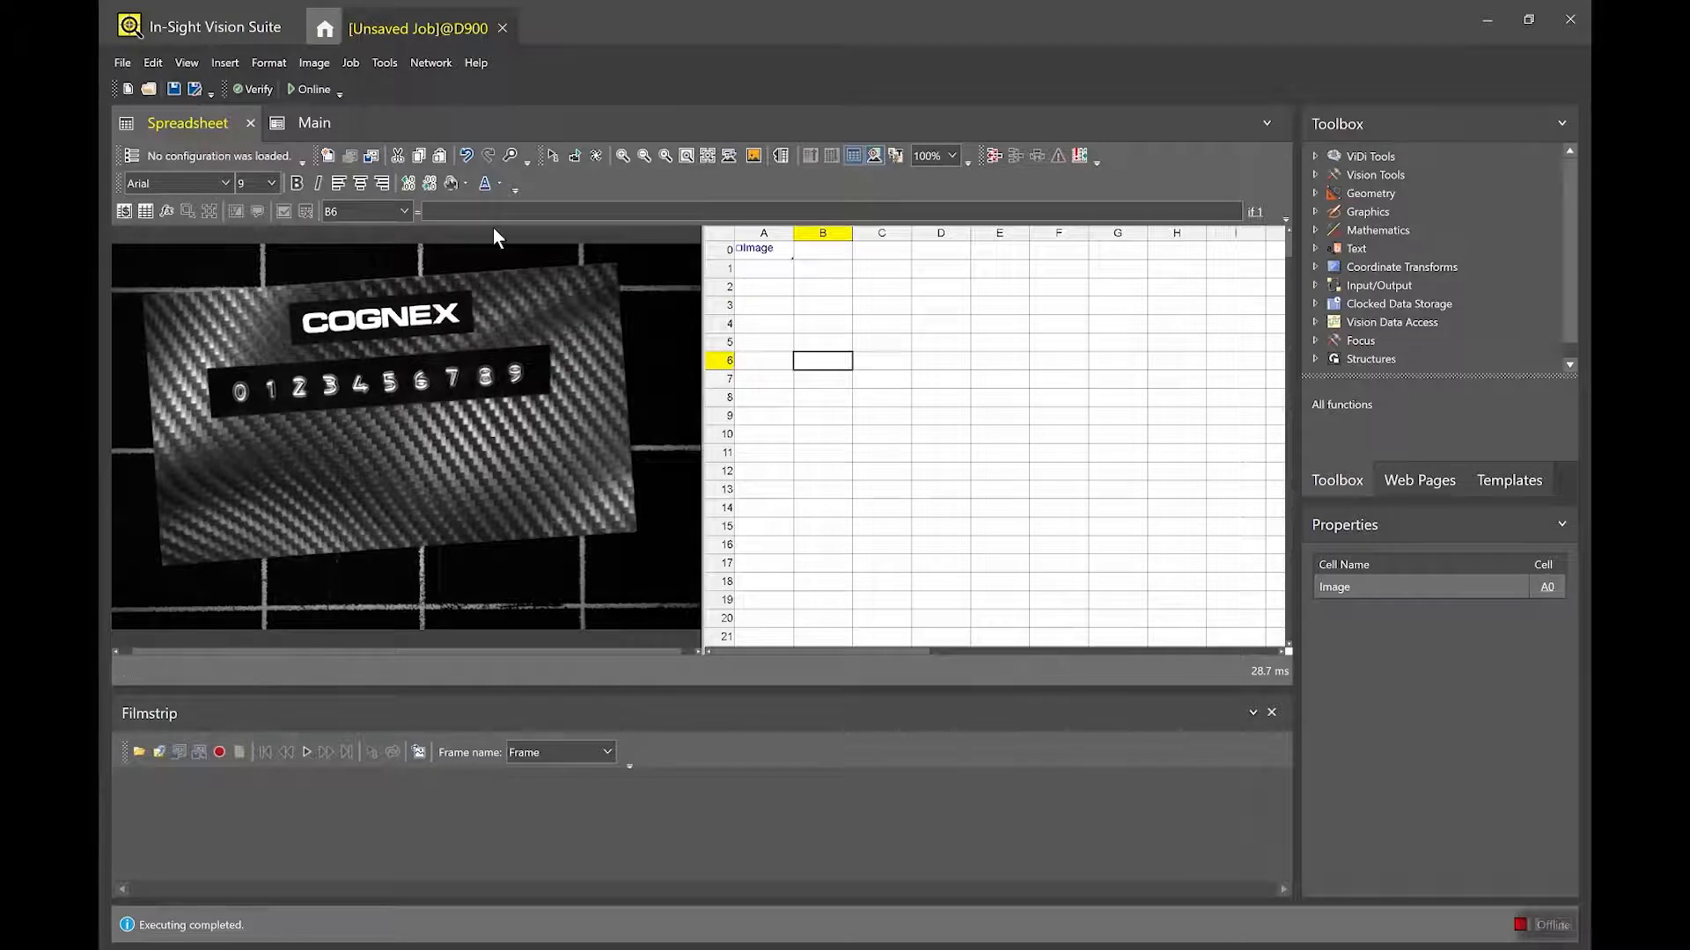
click(551, 156)
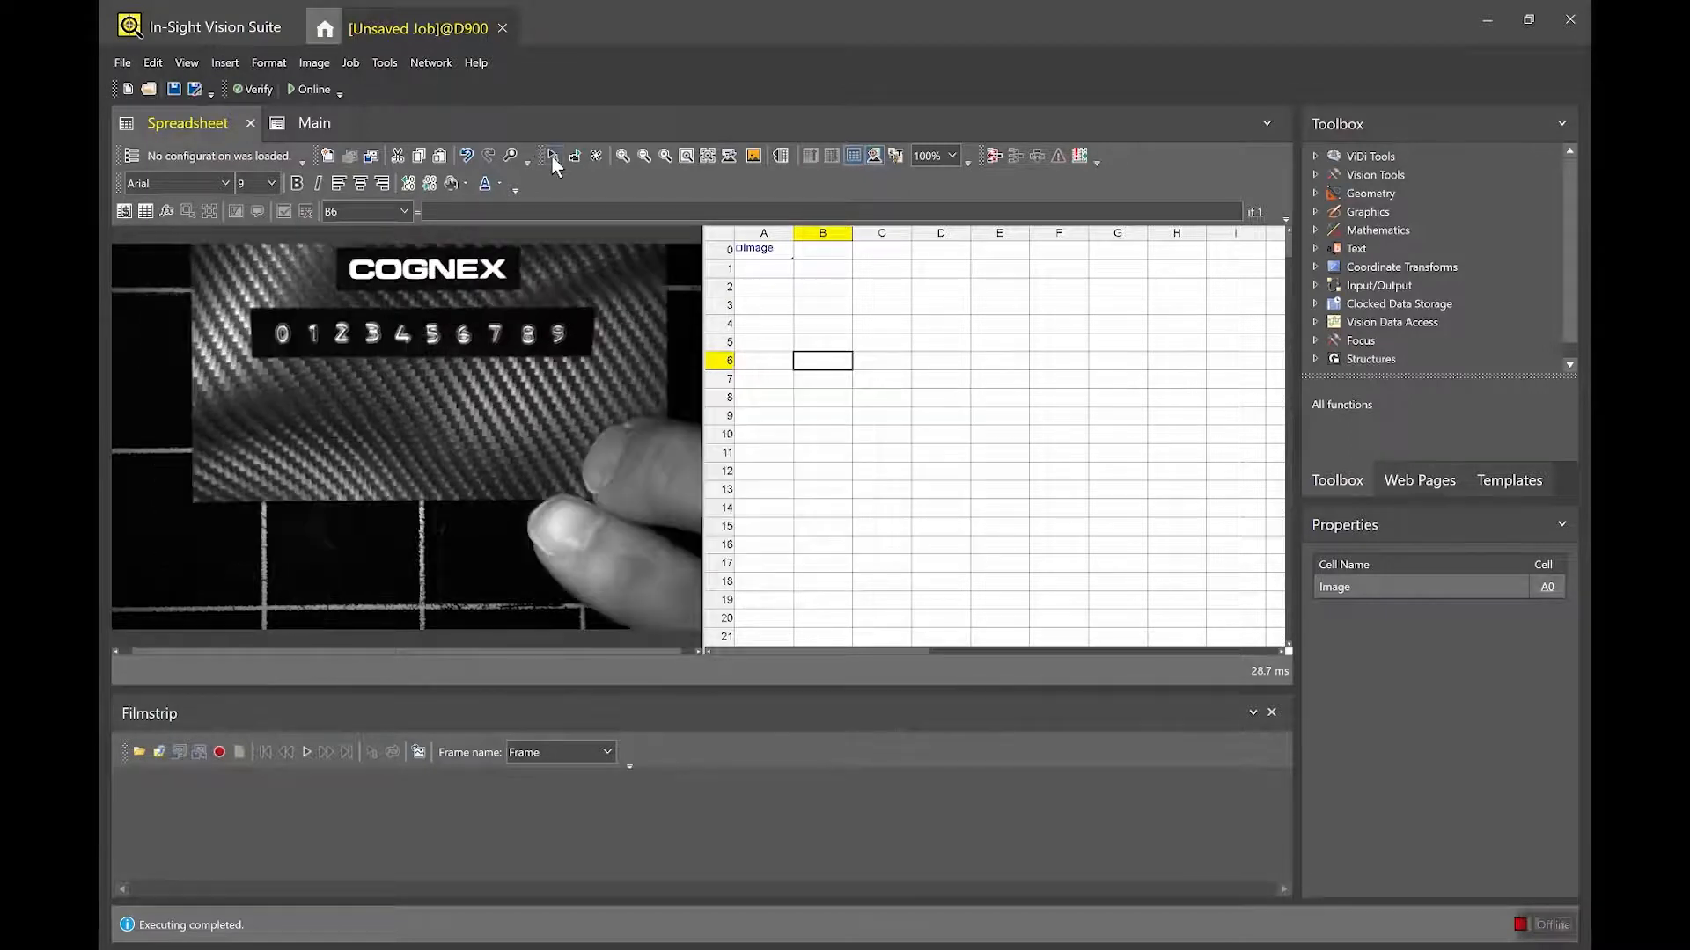
click(552, 157)
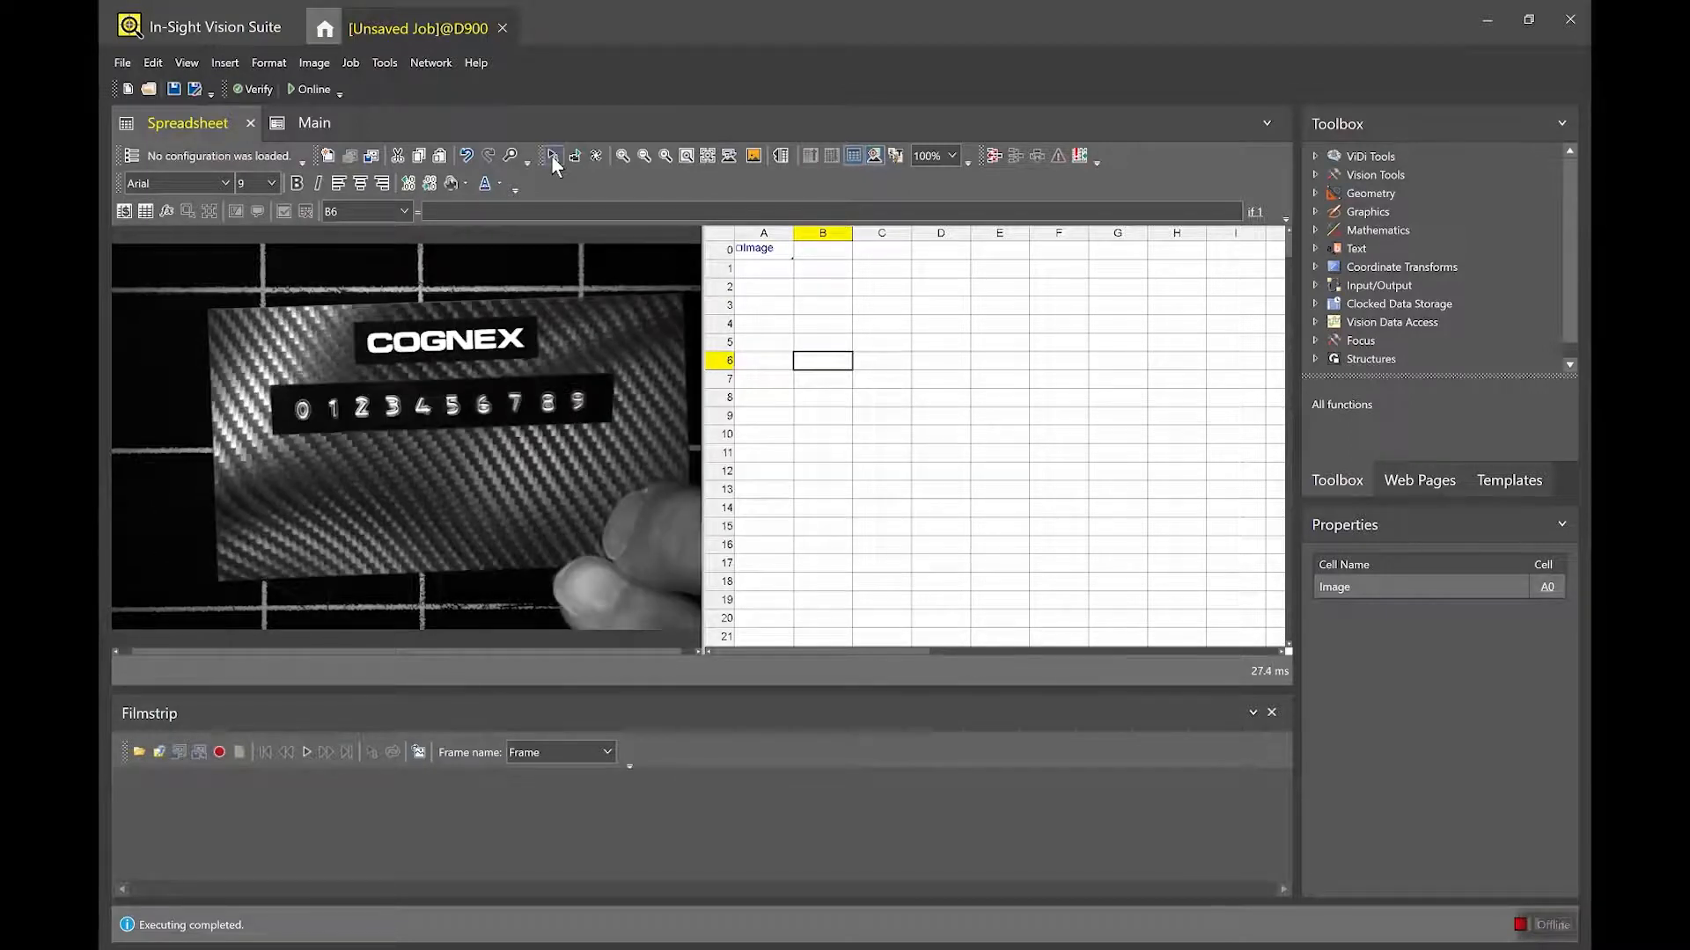
click(552, 157)
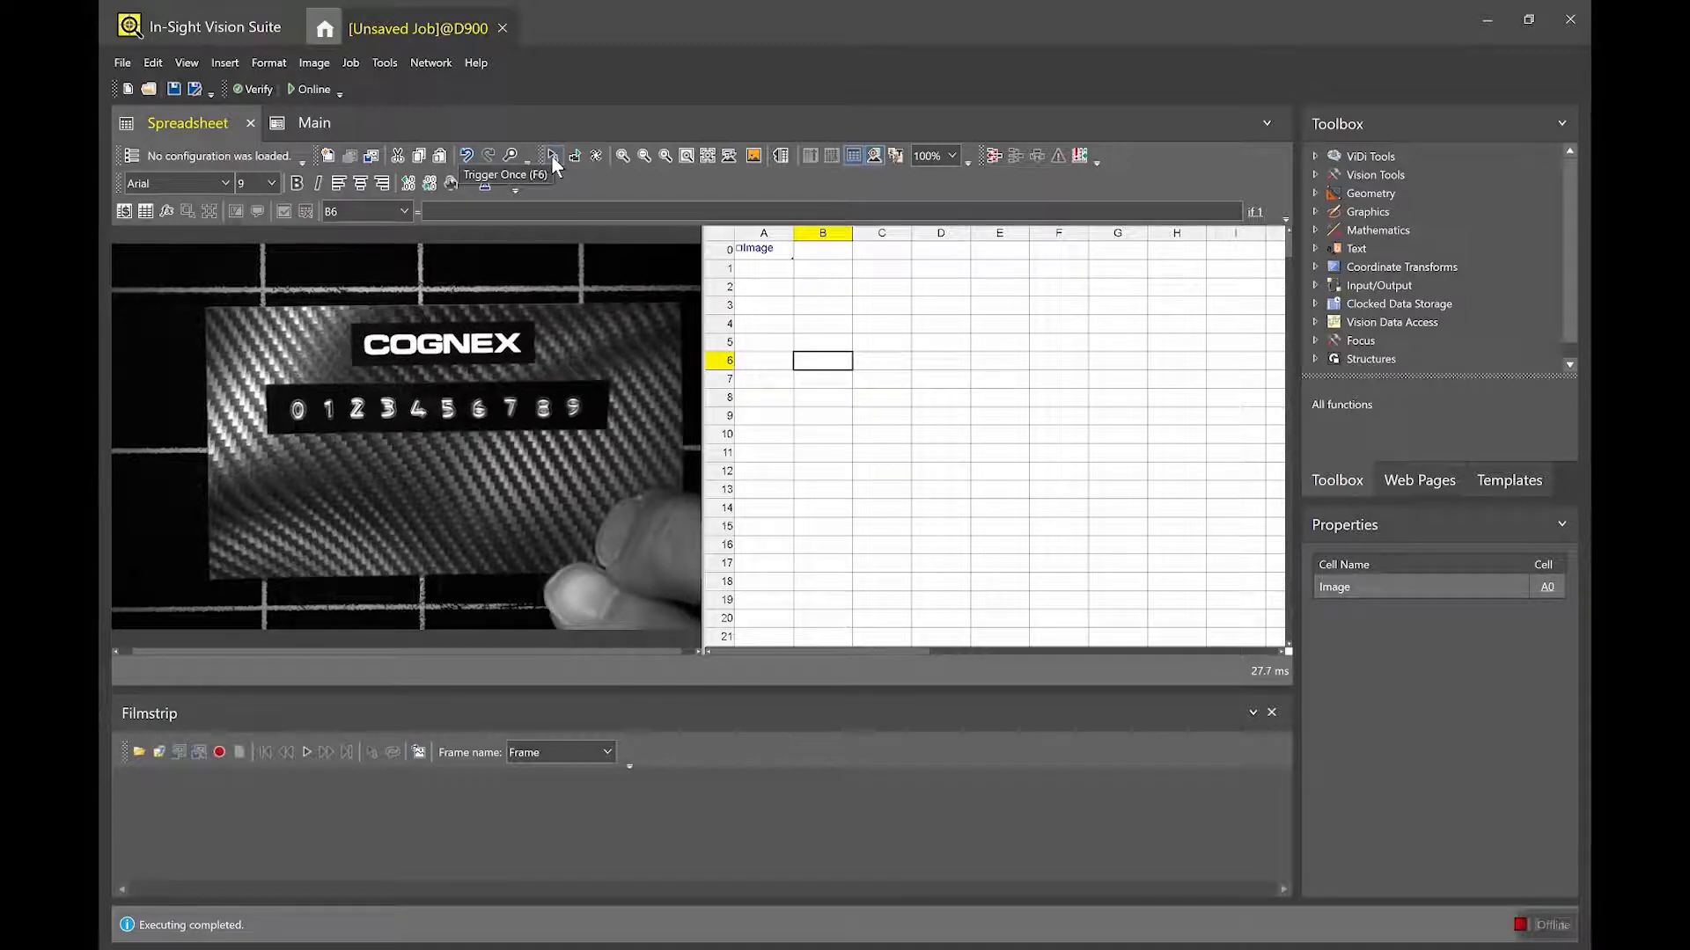
Insert a TrainPatMaxRedLine pattern-match function in cell A2.
click(778, 291)
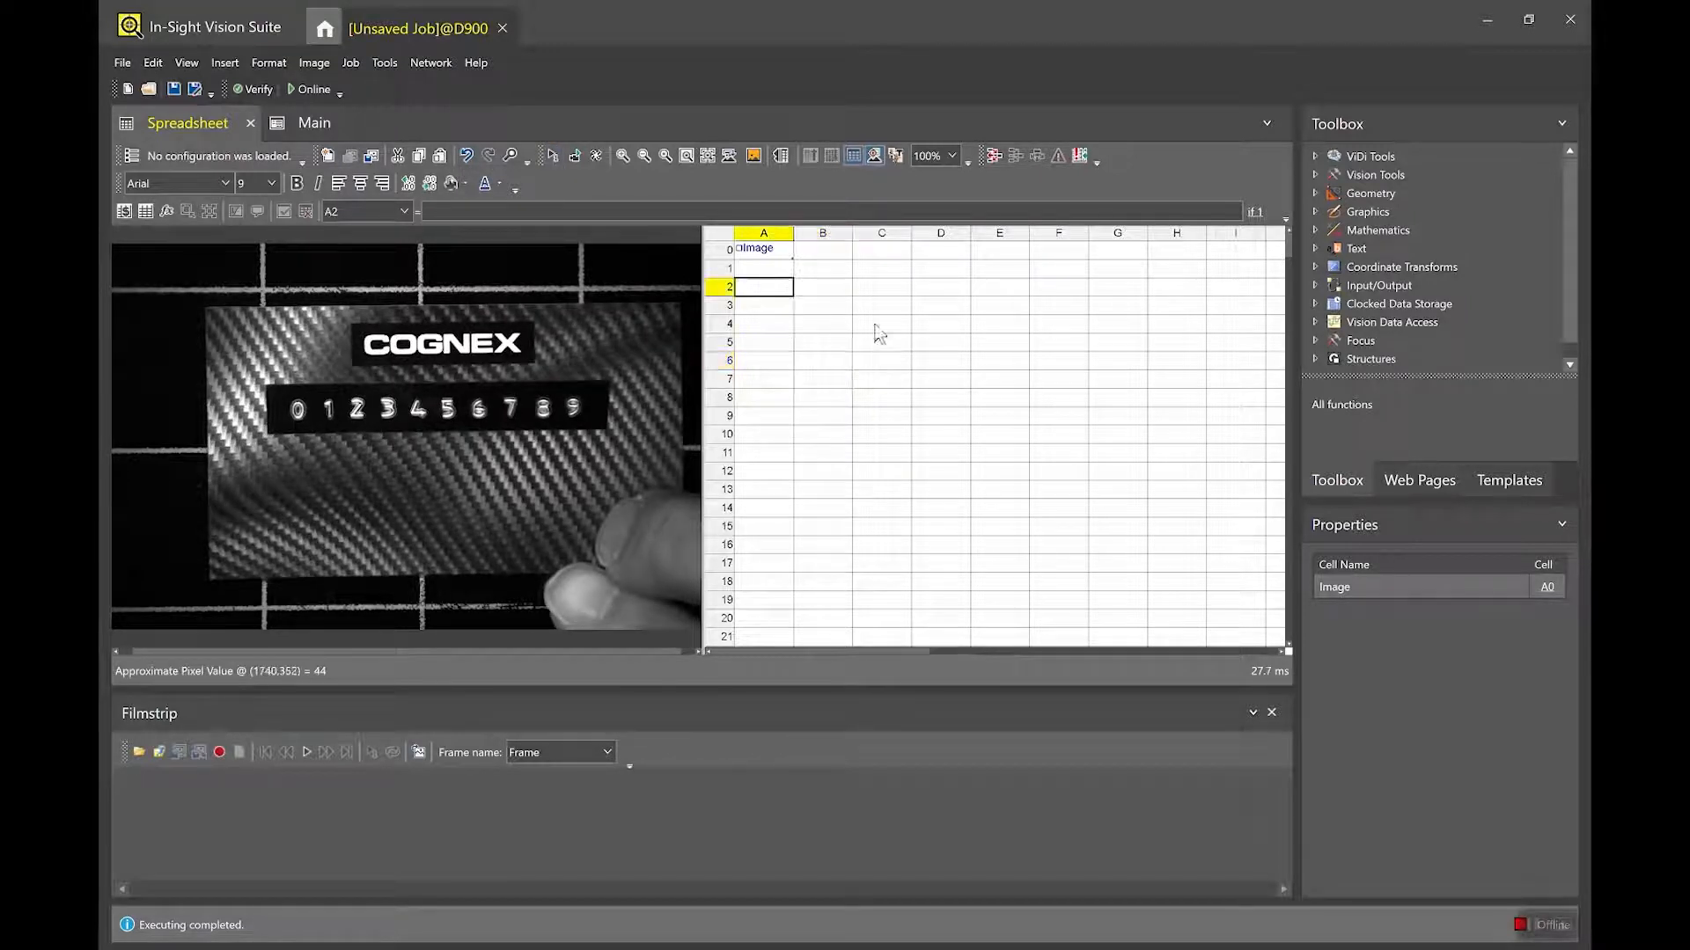
click(1316, 176)
click(1333, 302)
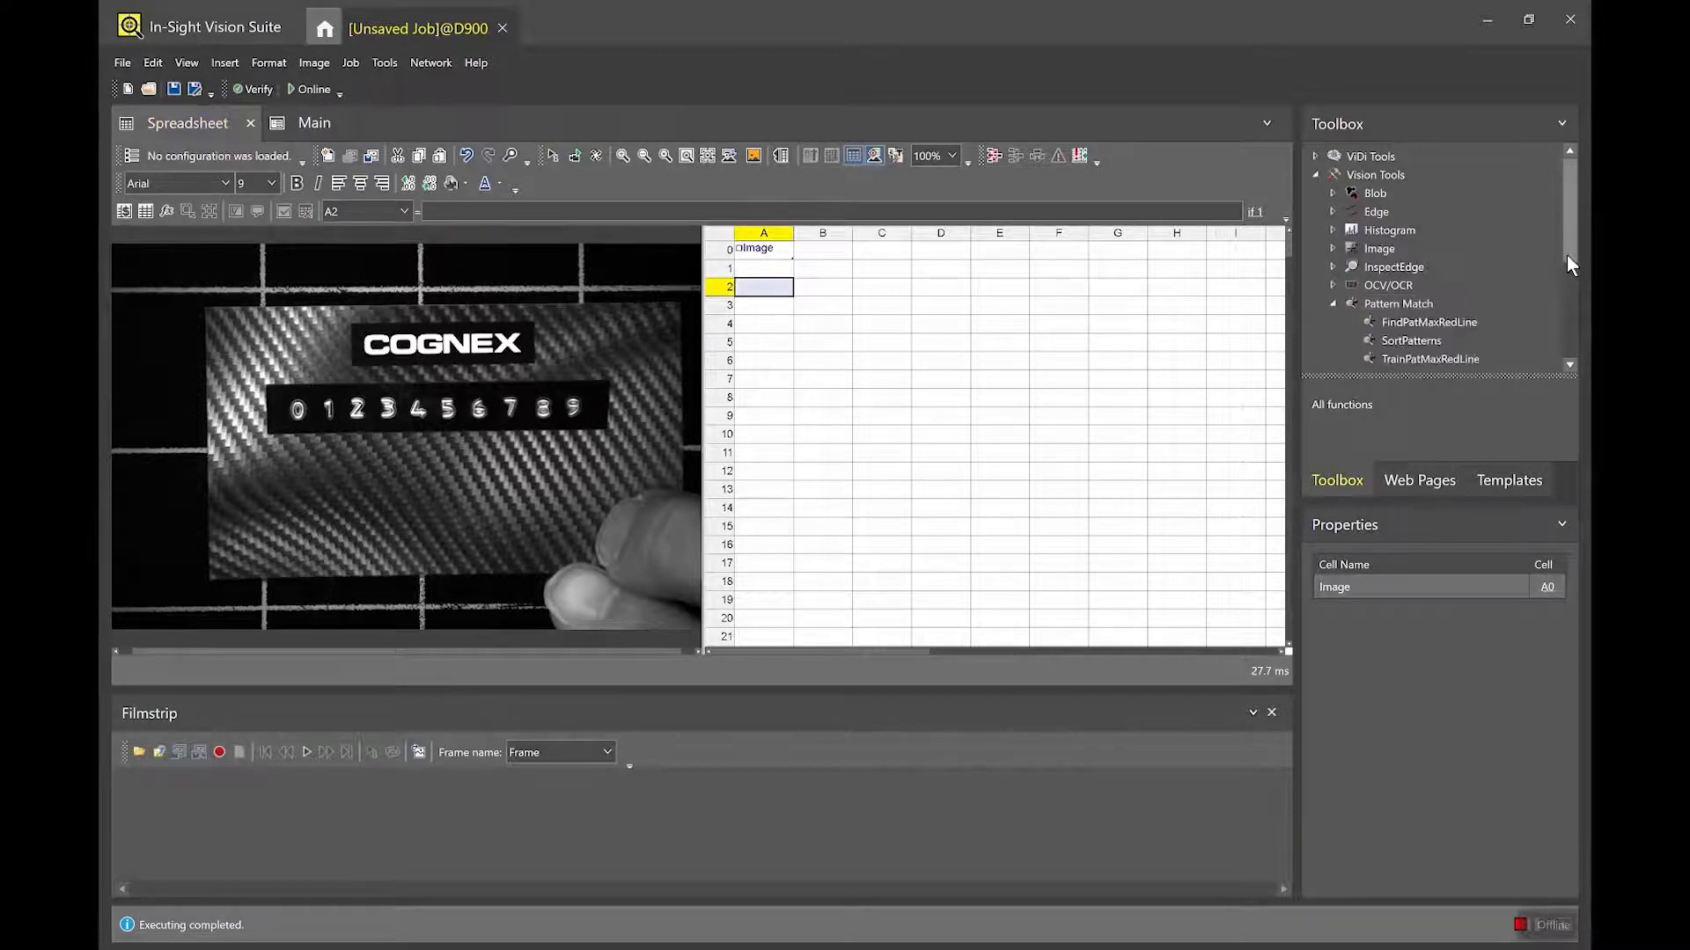
drag(1566, 255, 1566, 278)
drag(1403, 314, 764, 287)
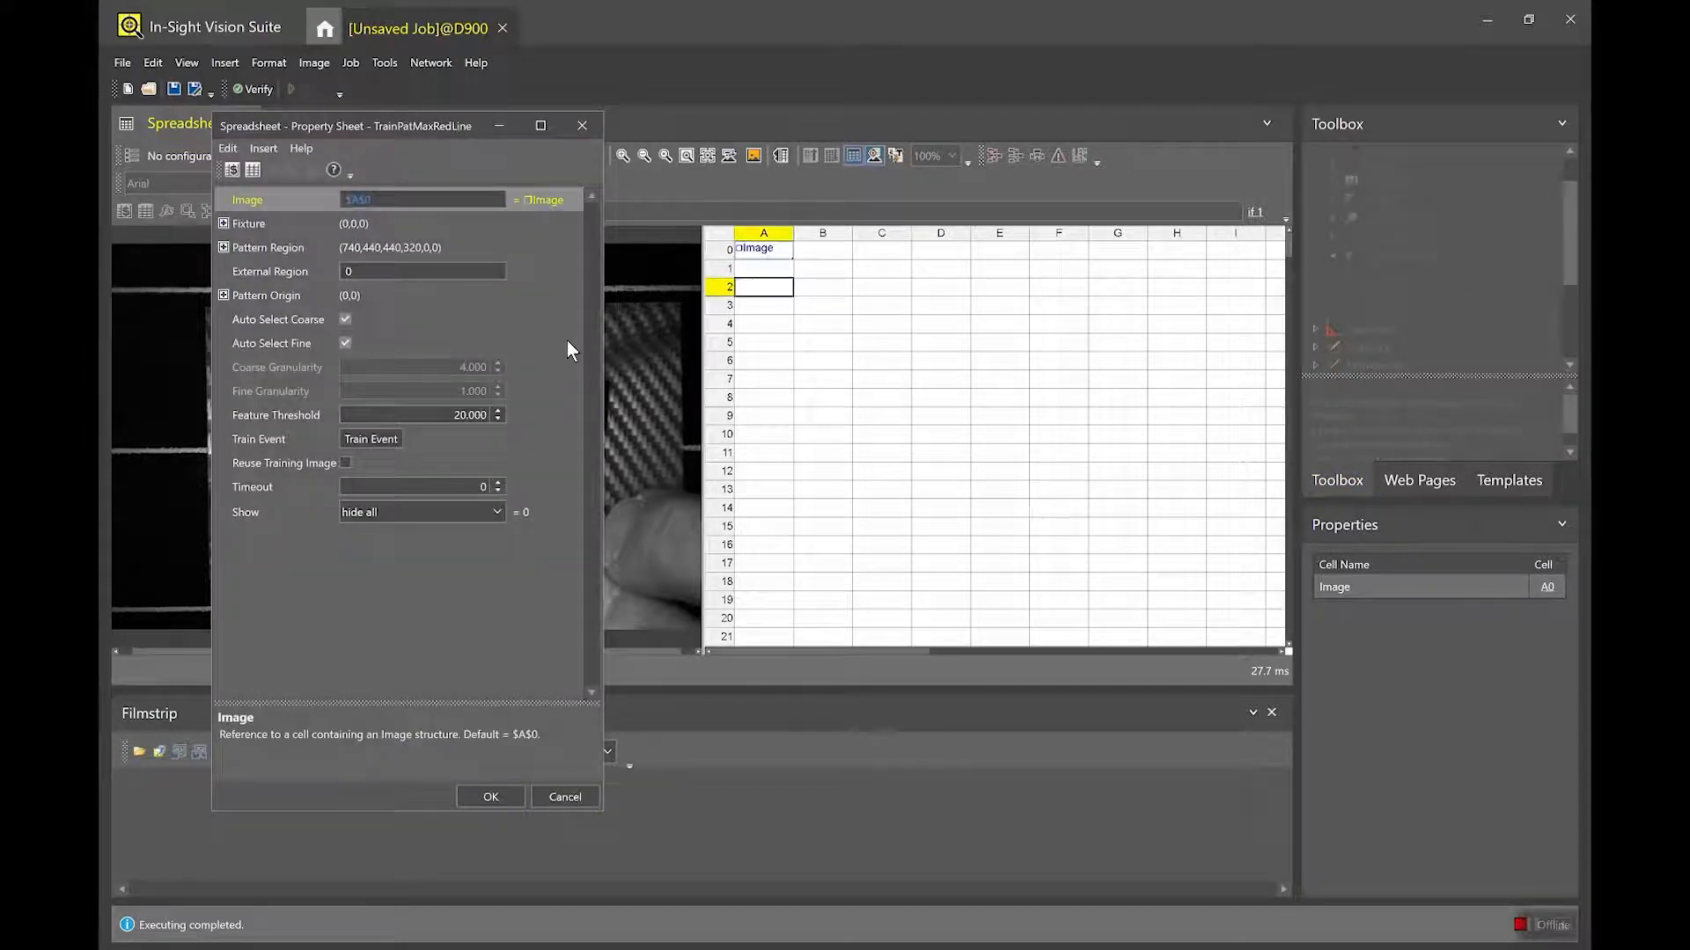
Fit the pattern region around the COGNEX logo, about 540 × 100 pixels, and accept the training function.
double_click(267, 246)
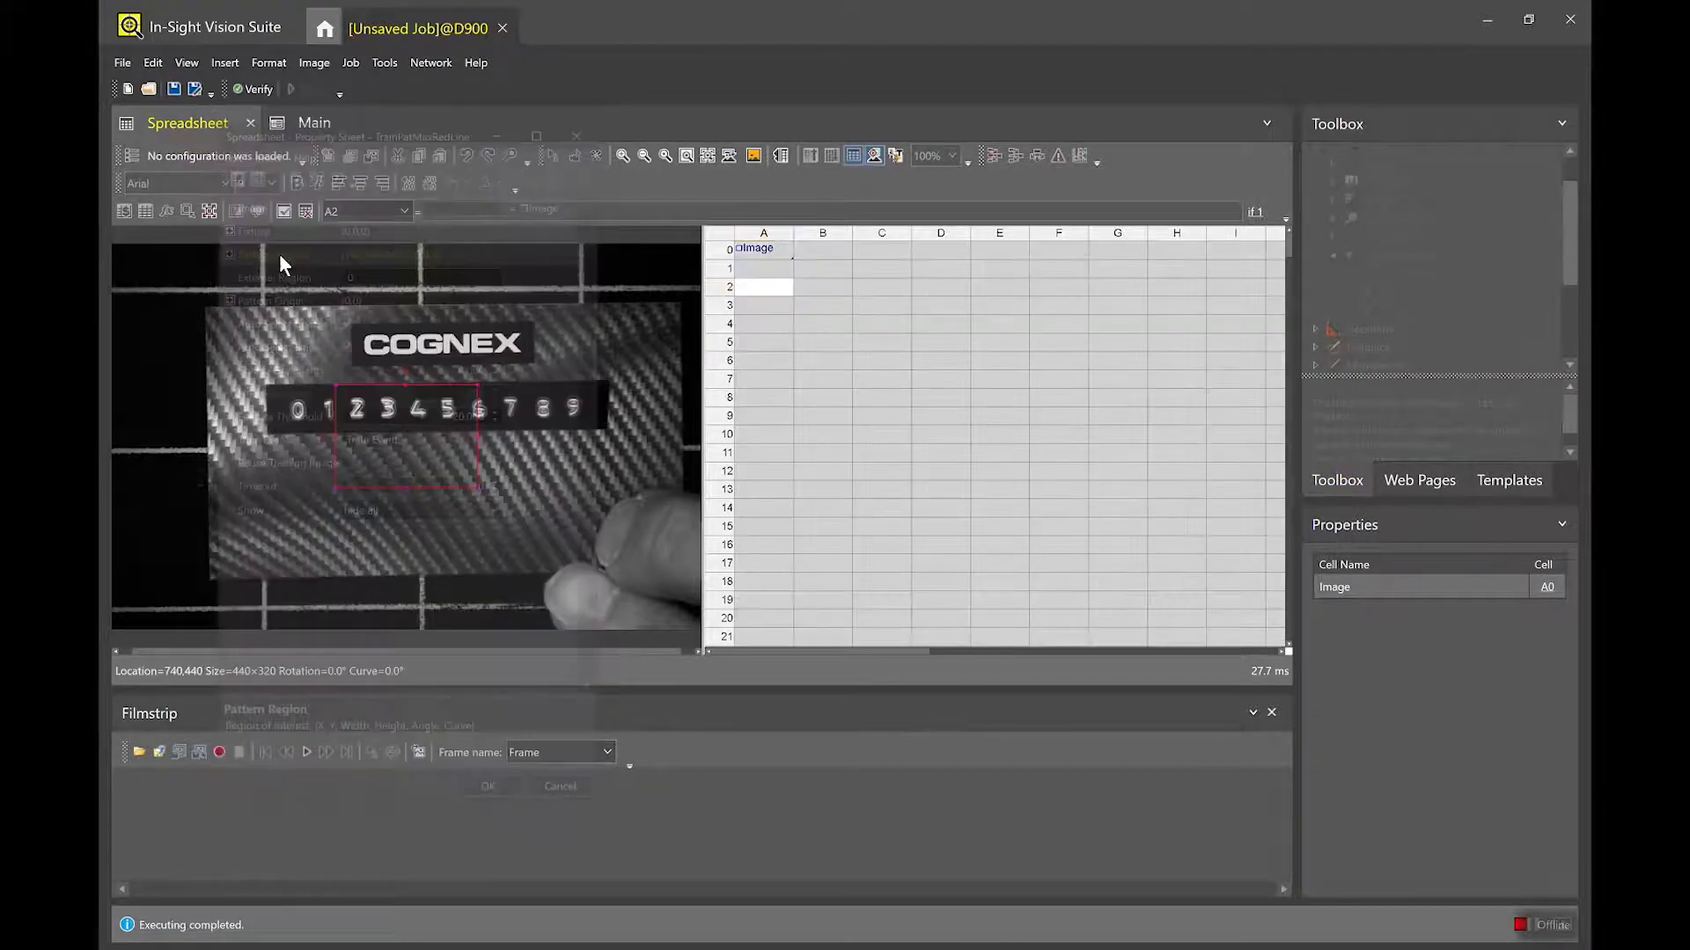
drag(353, 327, 531, 363)
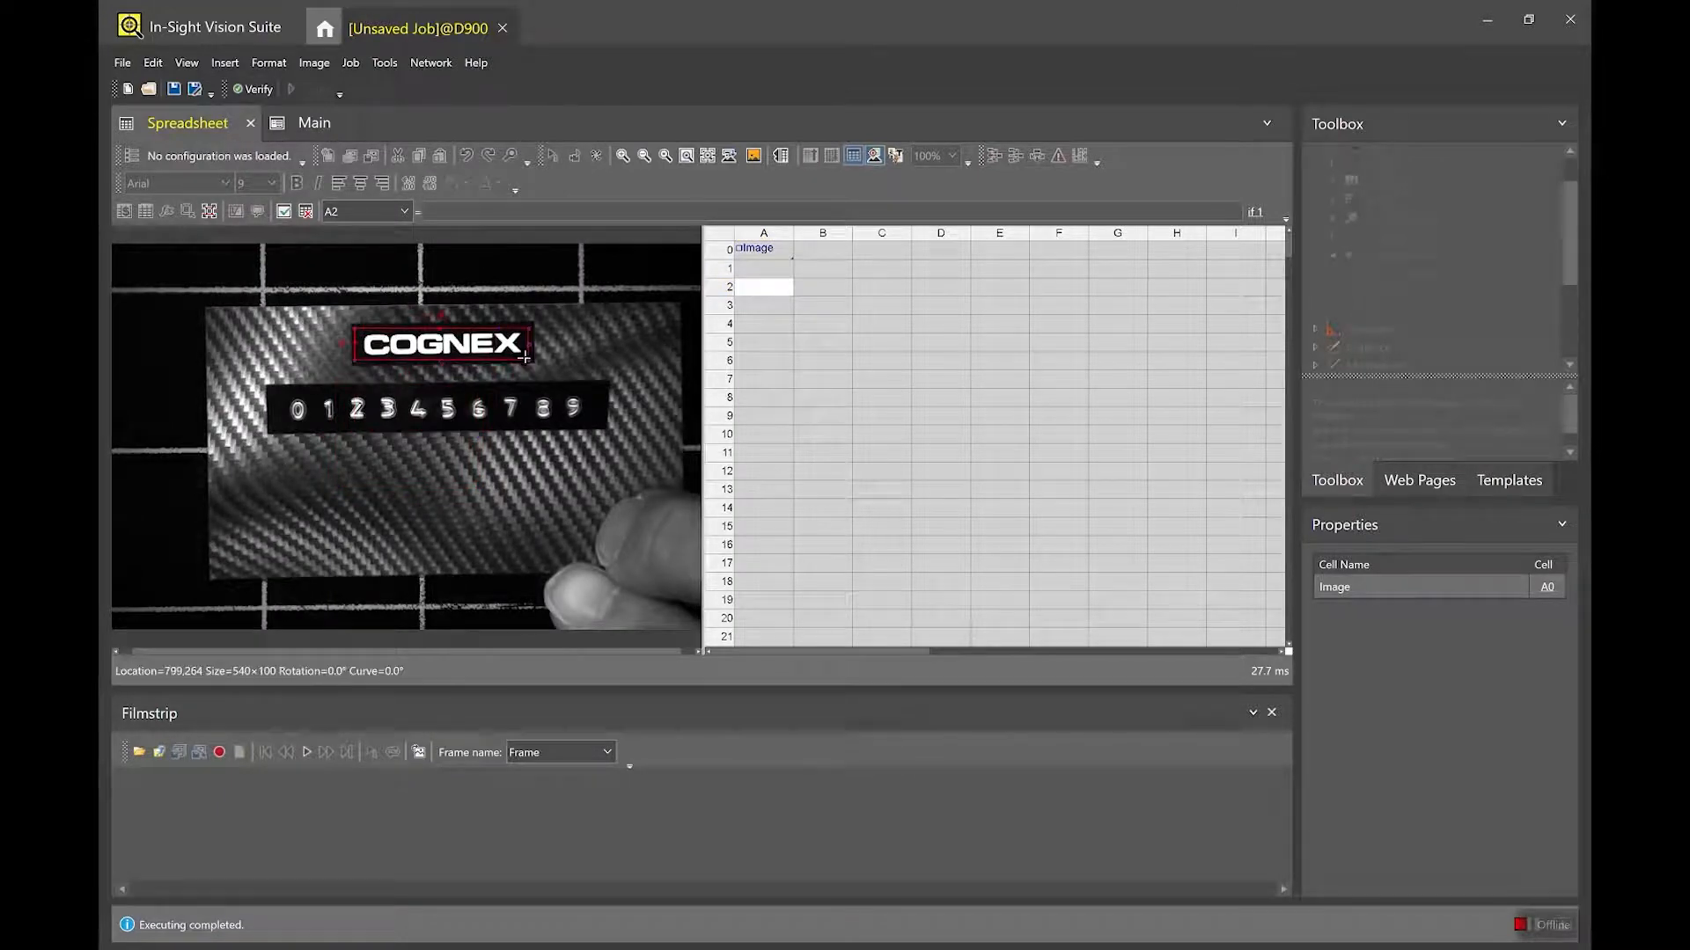
click(286, 212)
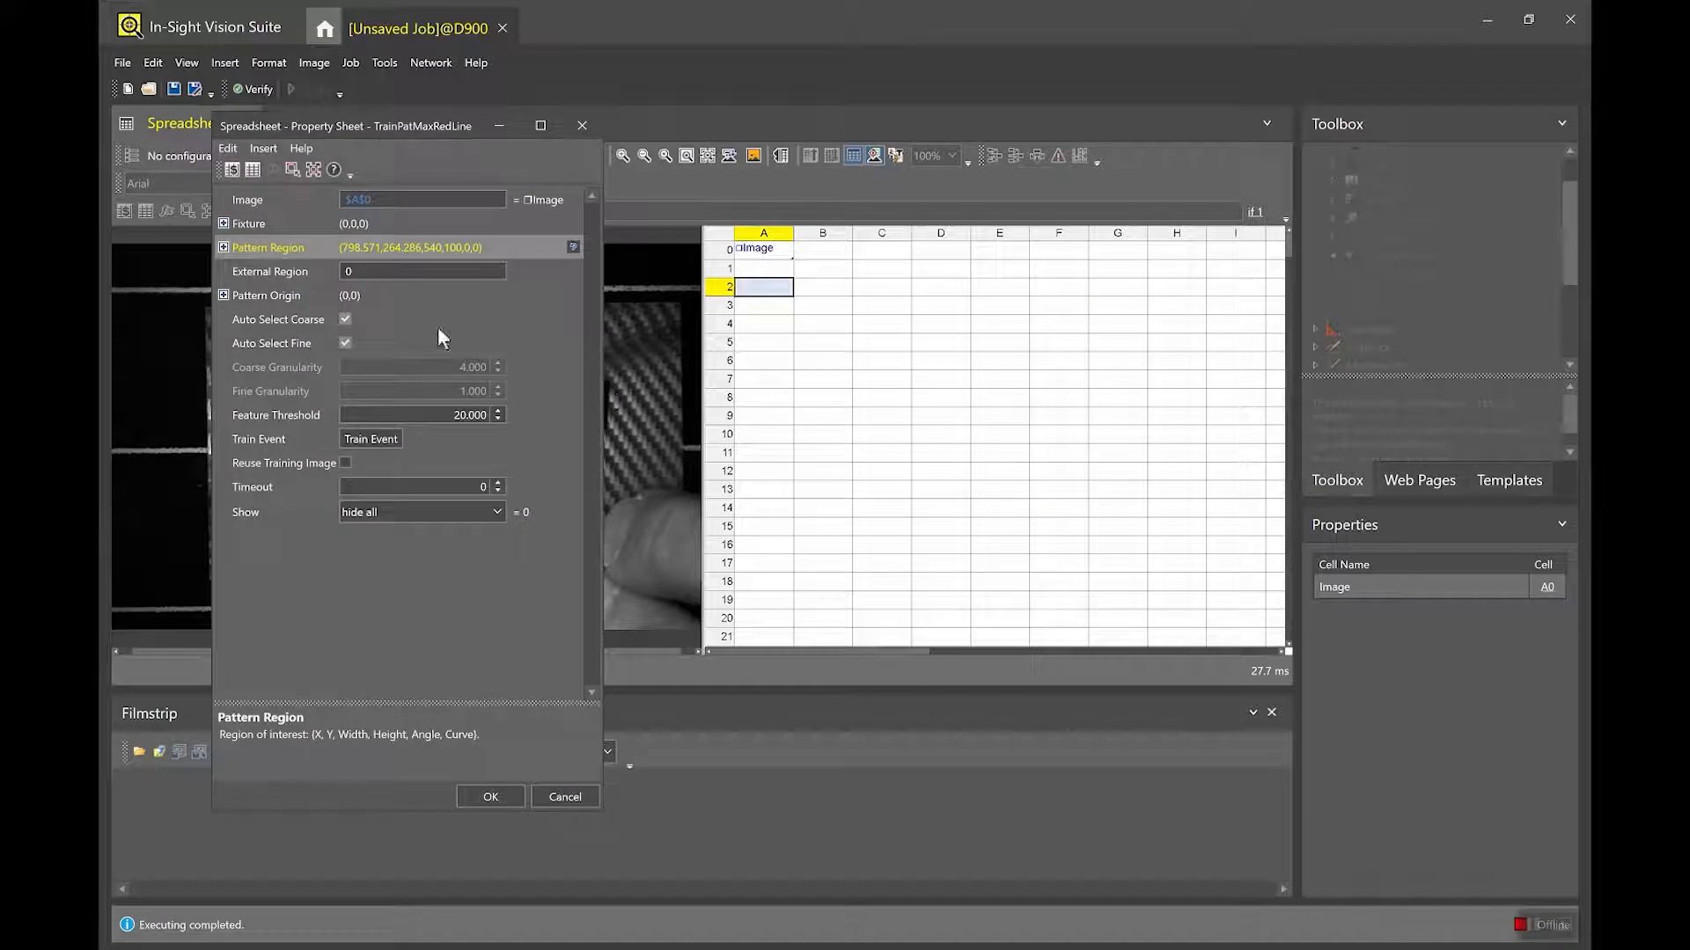
click(496, 795)
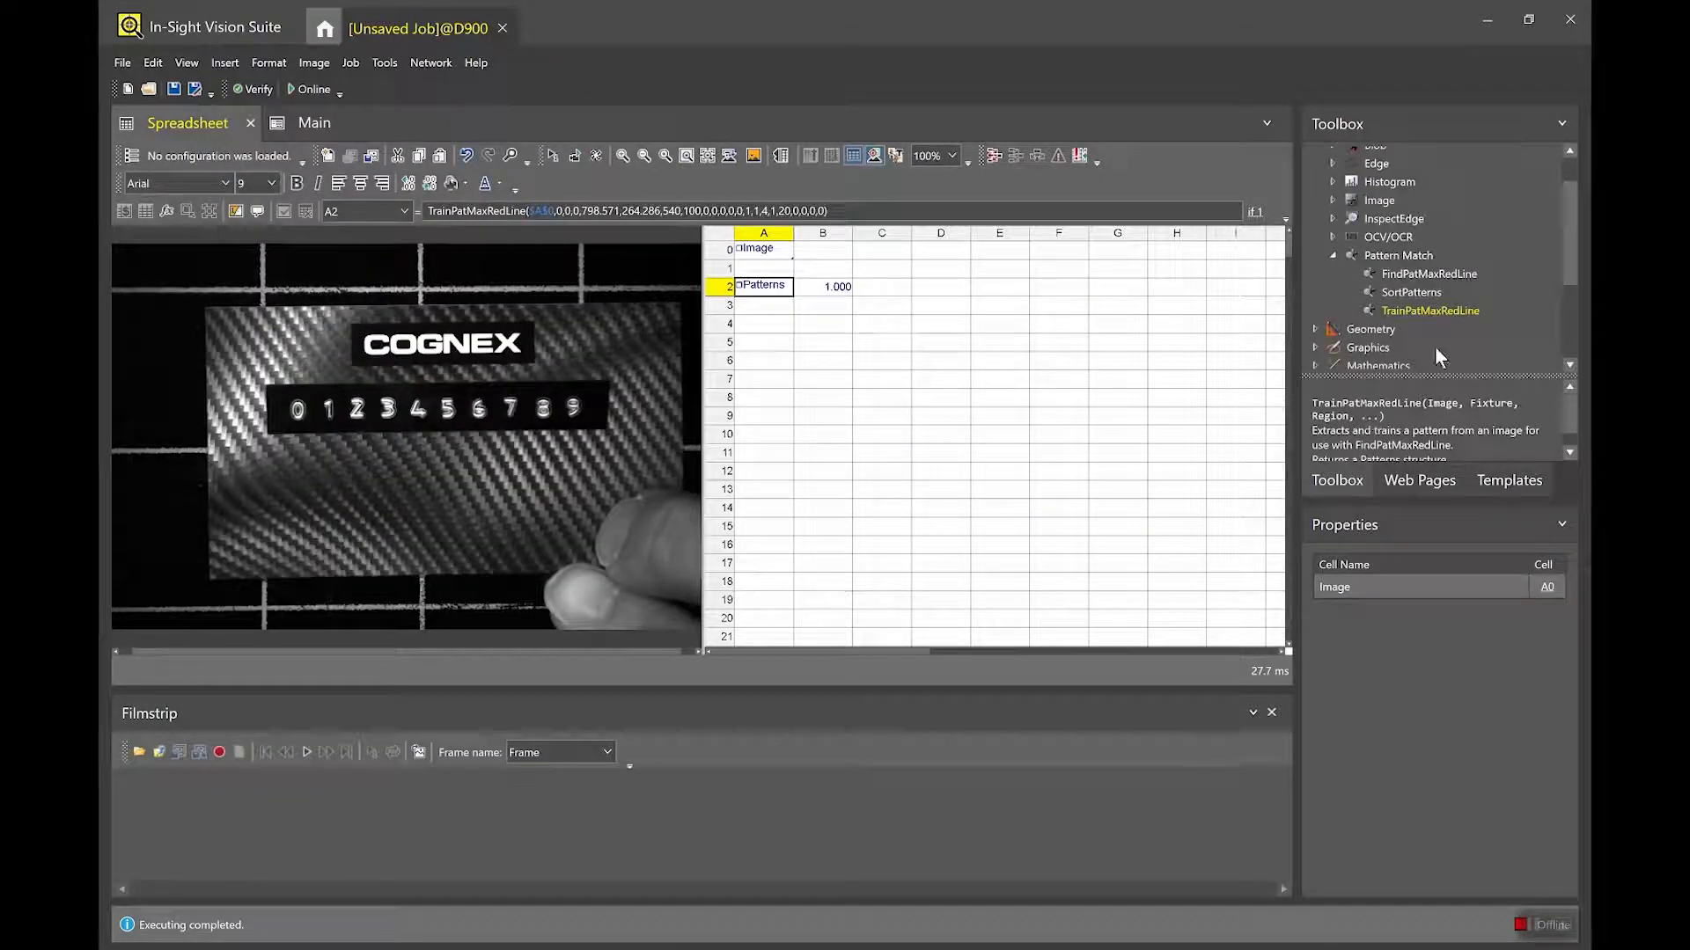
Insert a FindPatMaxRedLine function in cell A6 and maximize its find region to the whole image.
click(1415, 275)
drag(1413, 284, 774, 363)
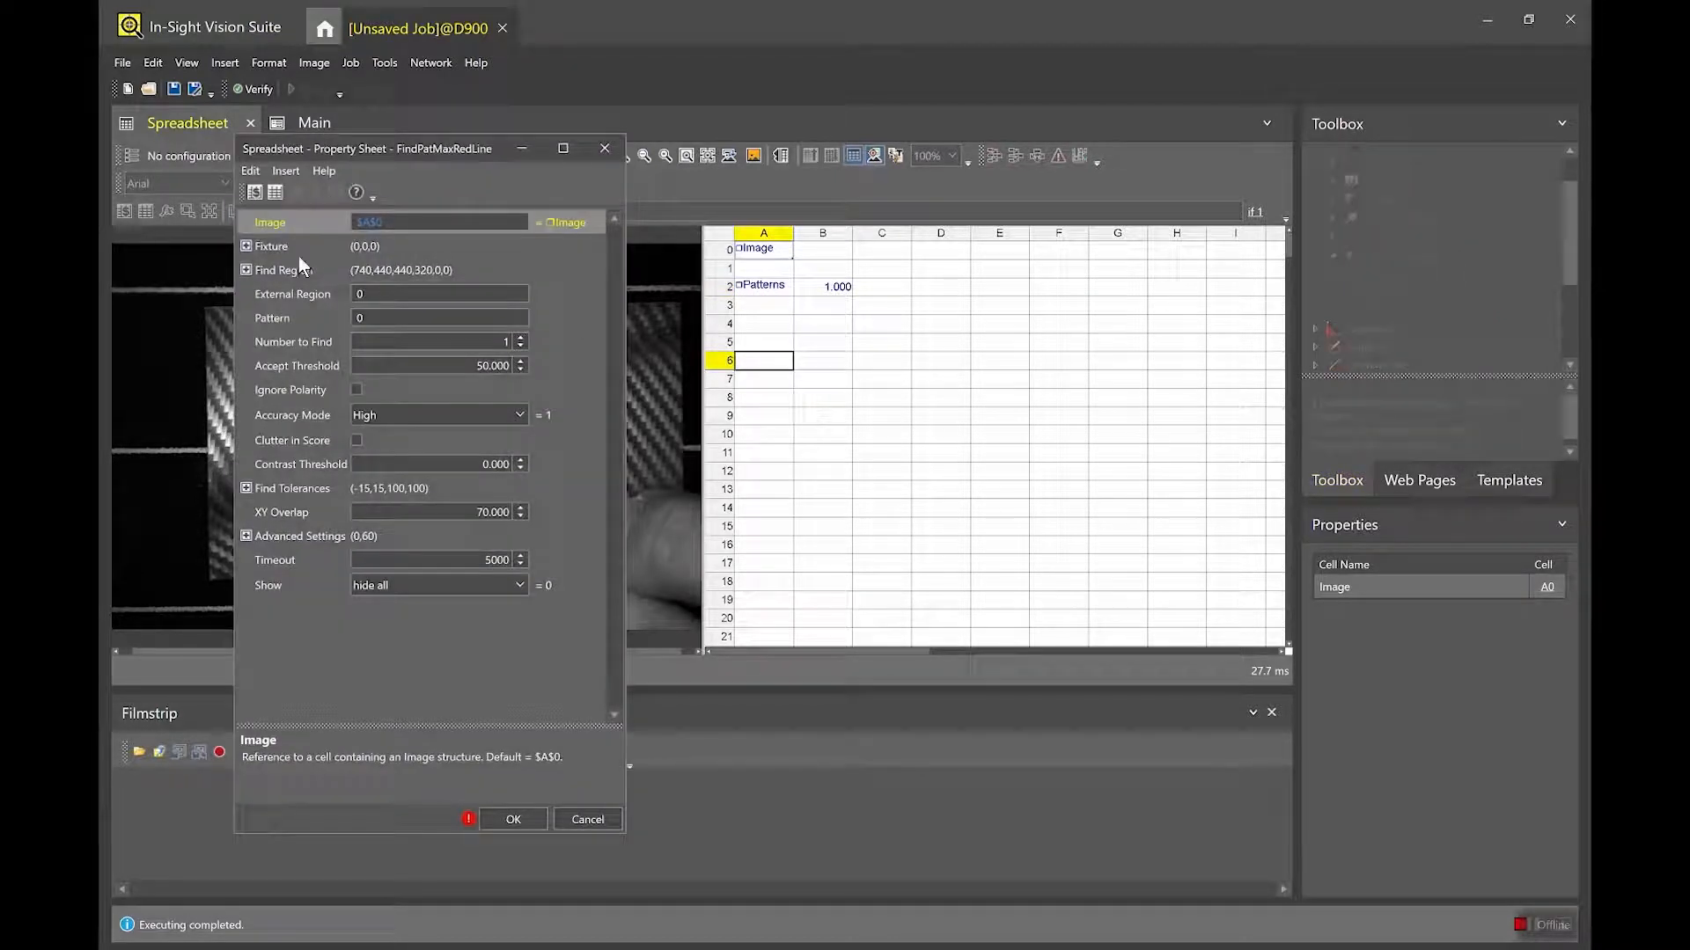
click(289, 267)
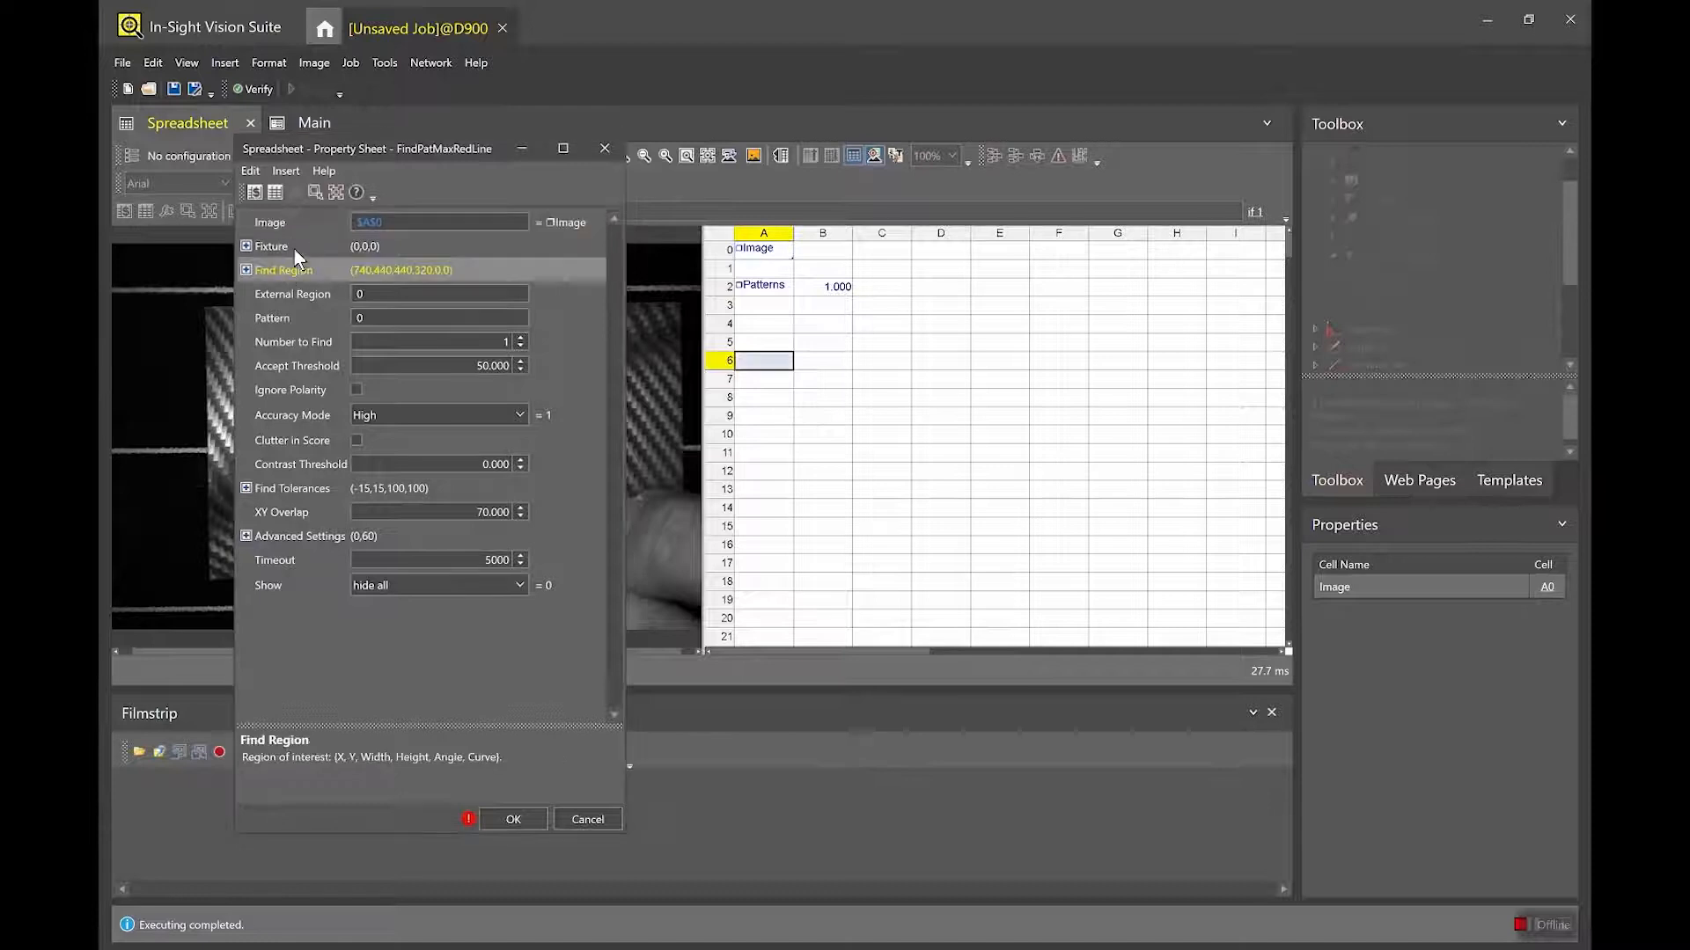
click(338, 194)
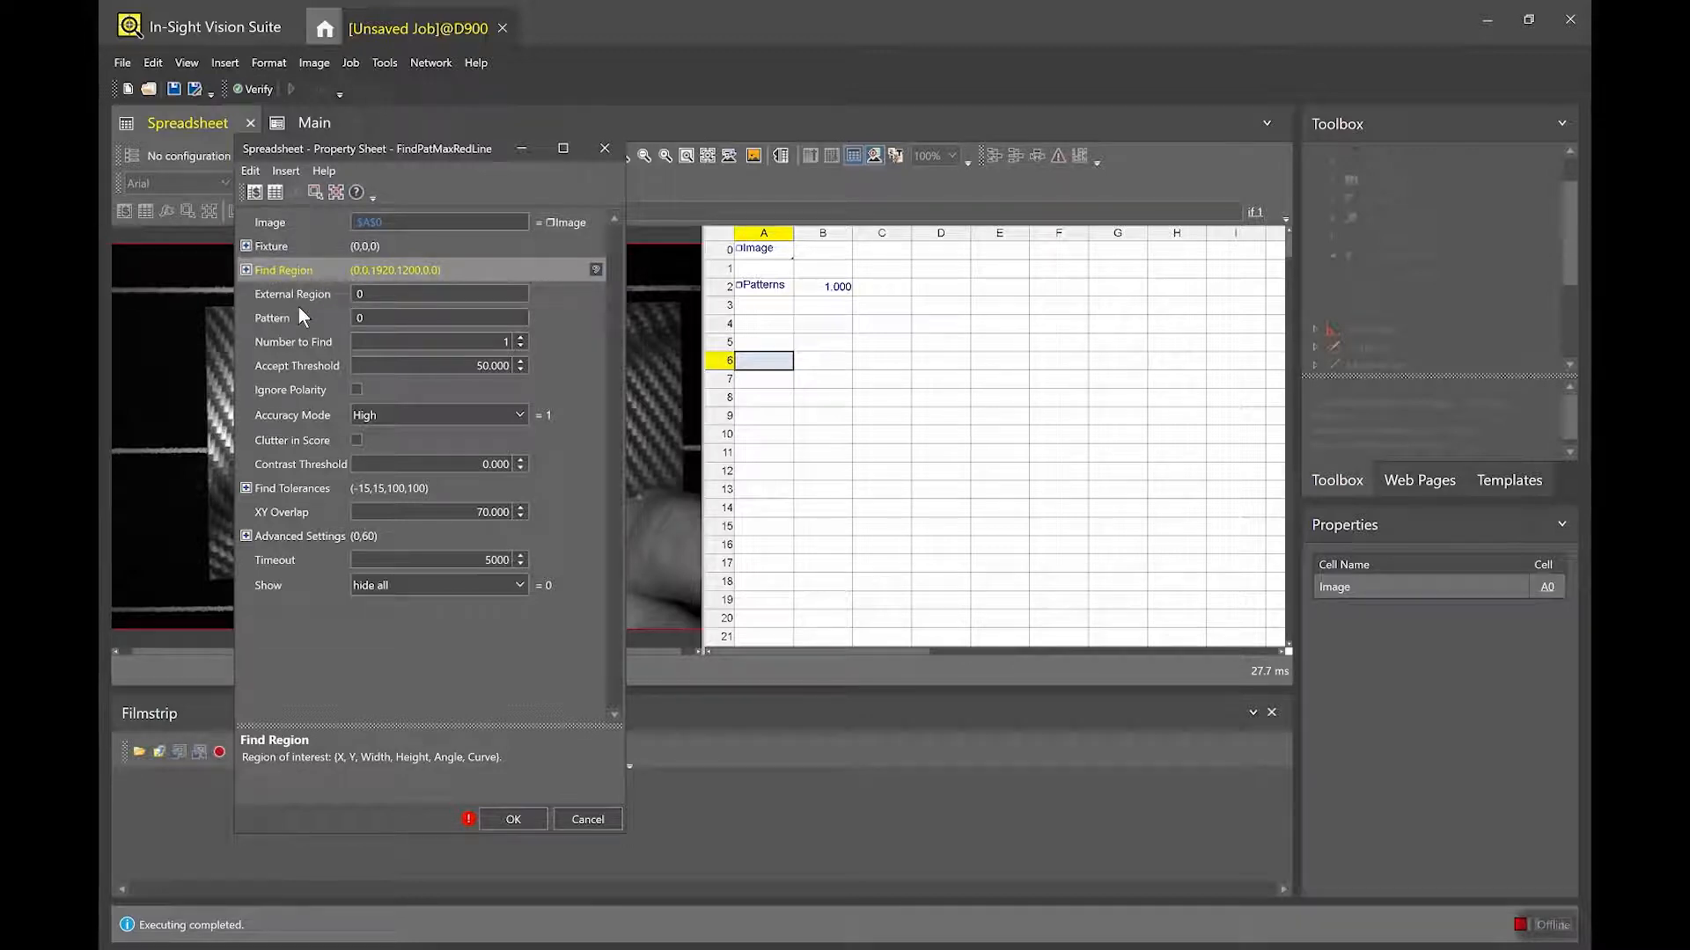
Reference the trained pattern in A2, set the find tolerance angles to -30 start and 30 end, and accept the function.
key(Return)
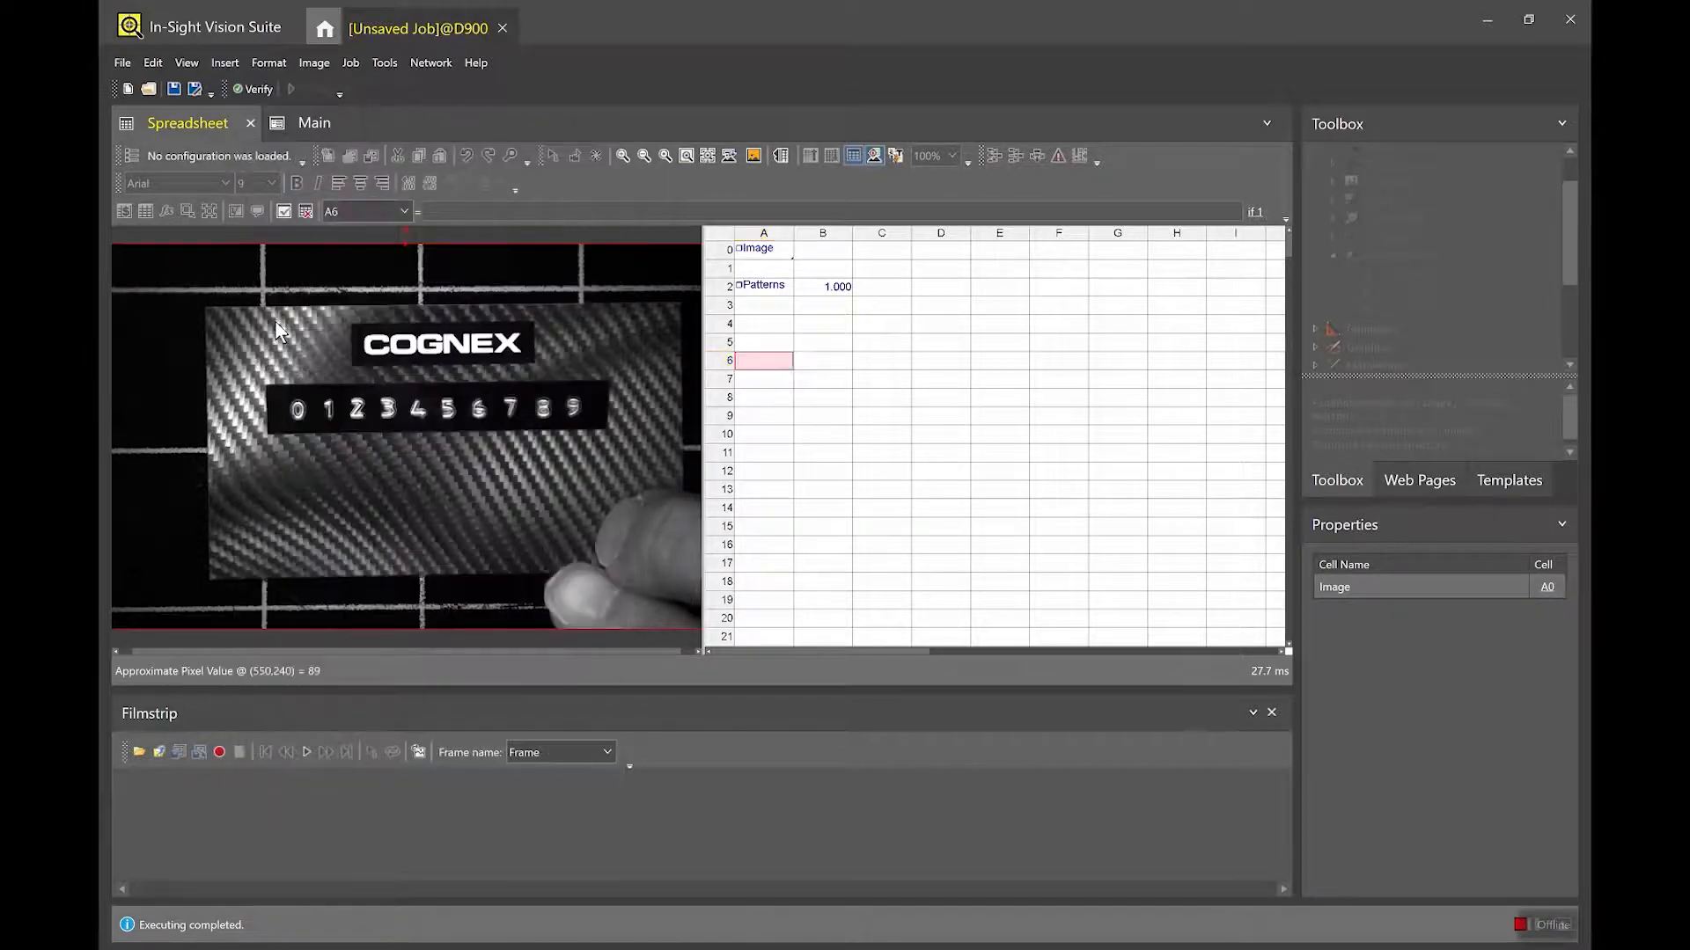
double_click(762, 287)
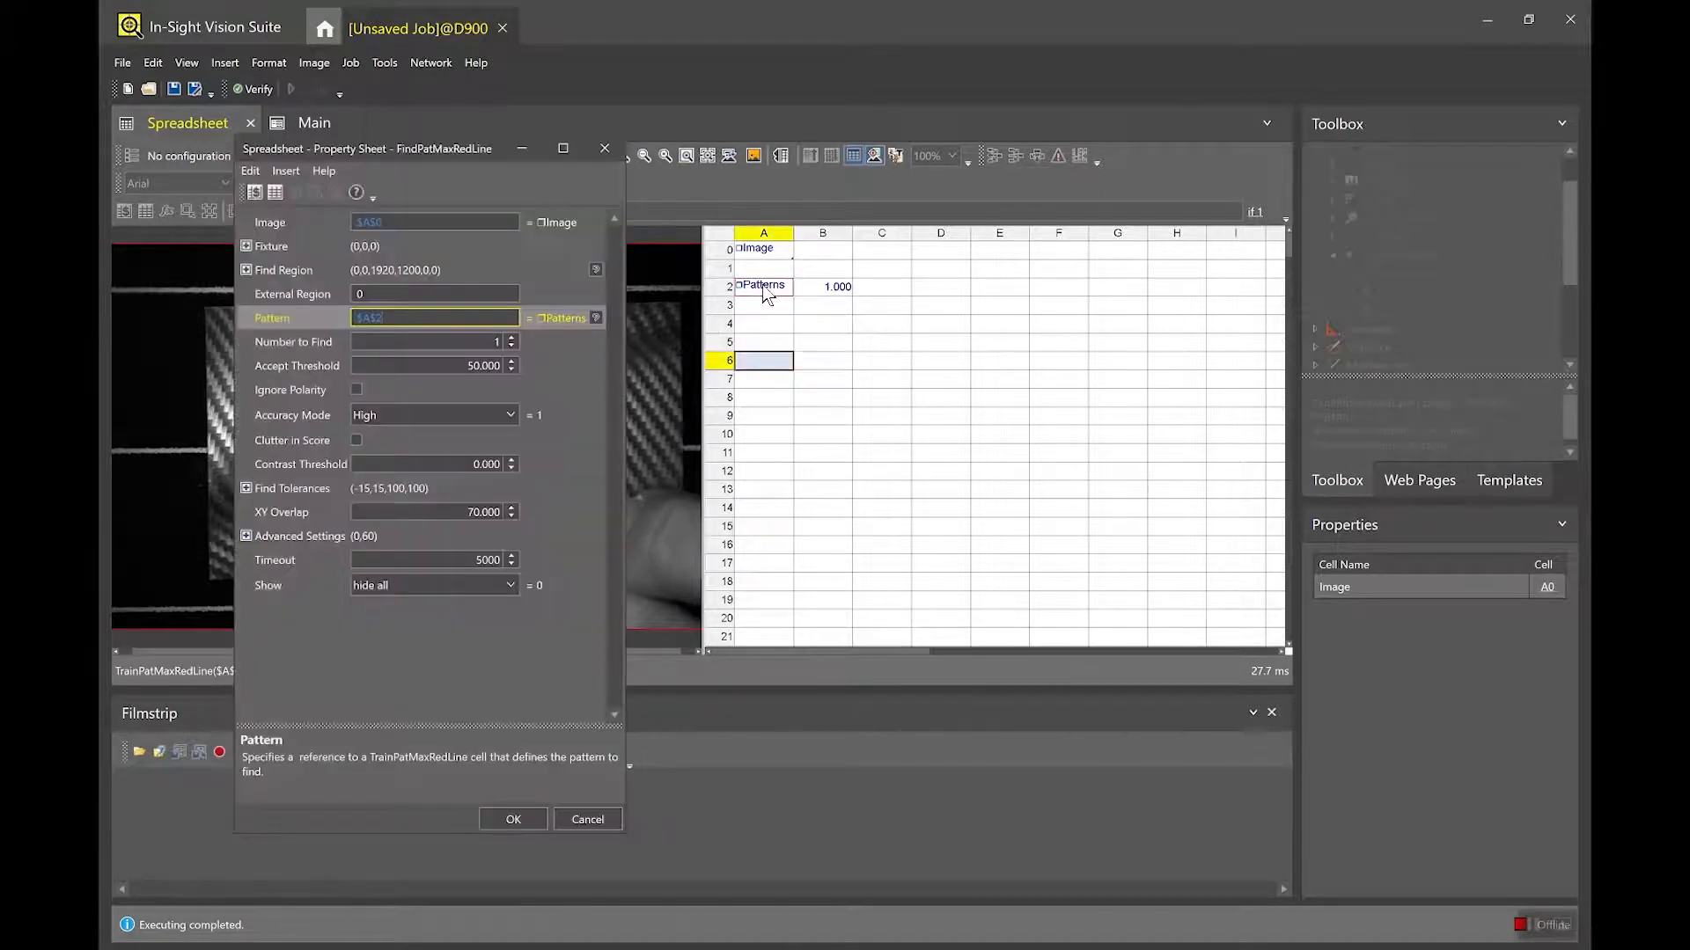
click(247, 488)
click(475, 512)
text(-30)
key(Tab)
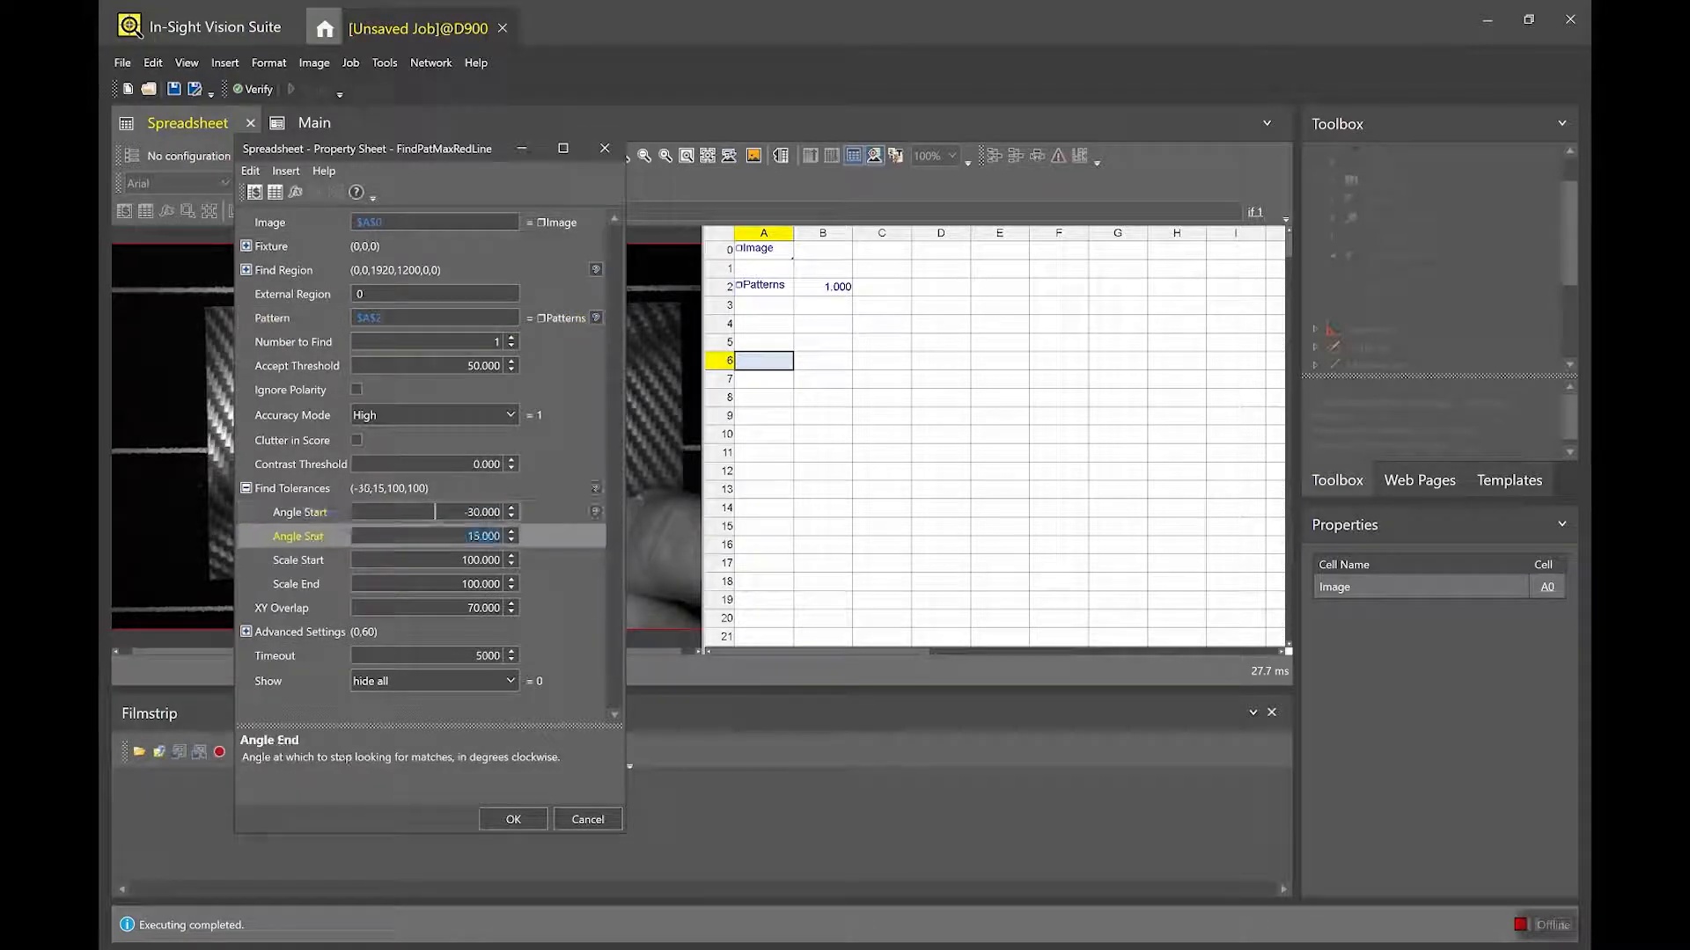
text(30)
click(508, 814)
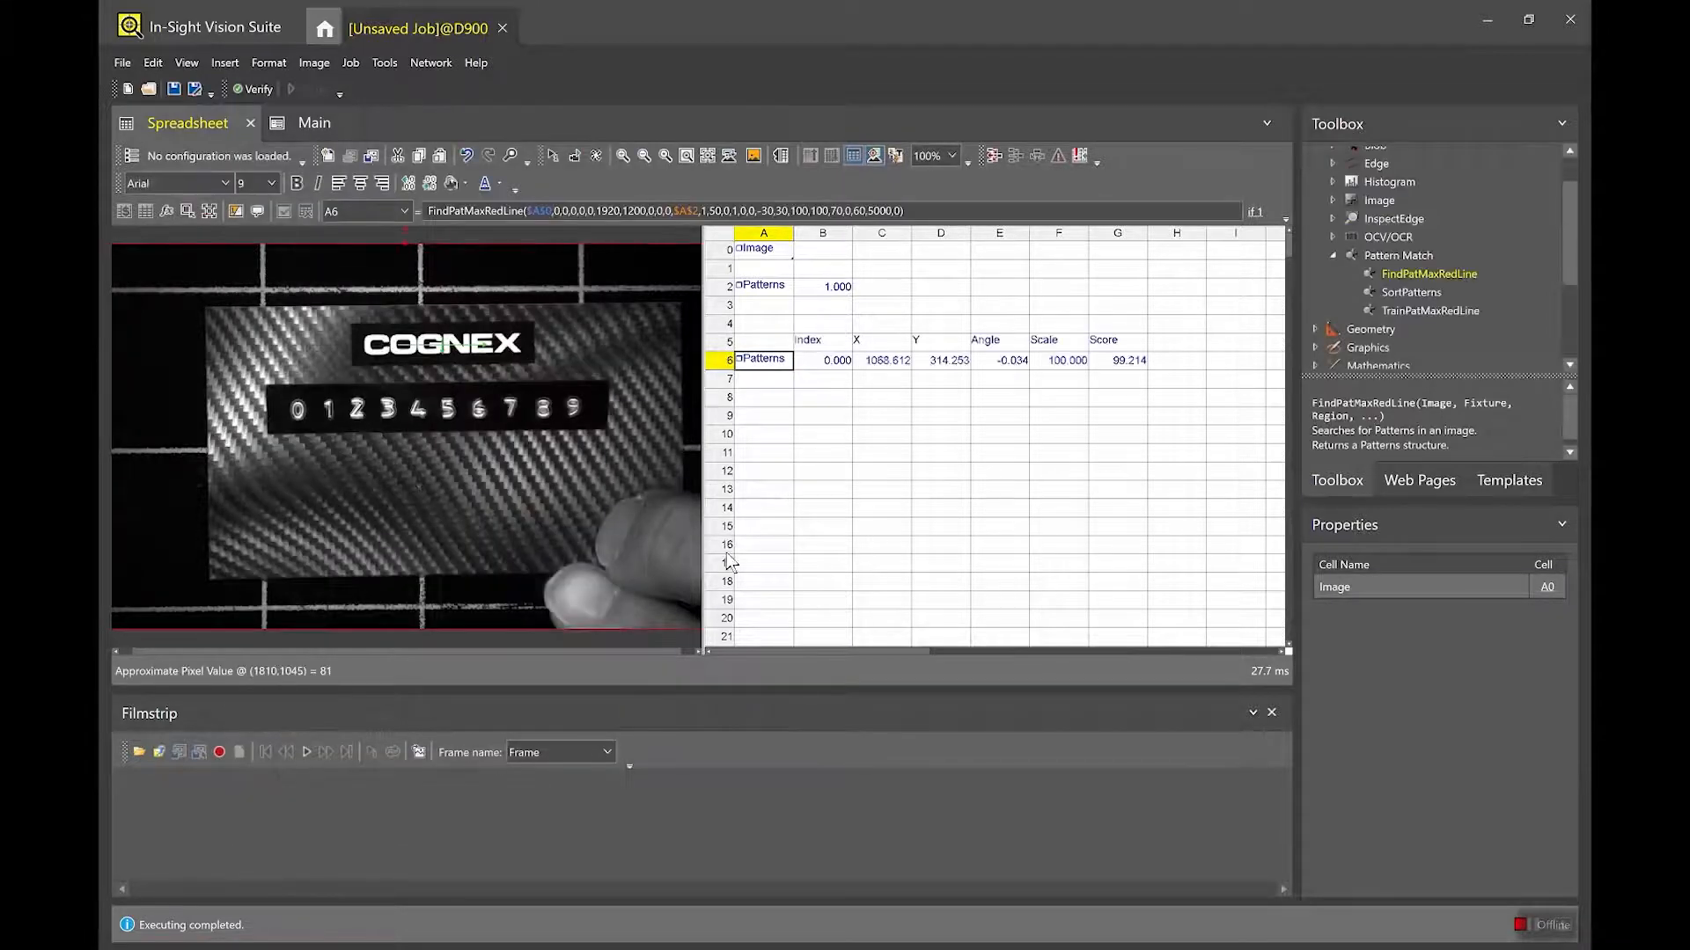
Set the FindPatMaxRedLine function in A6 to show result graphics only.
key(Return)
click(420, 609)
click(421, 609)
click(409, 648)
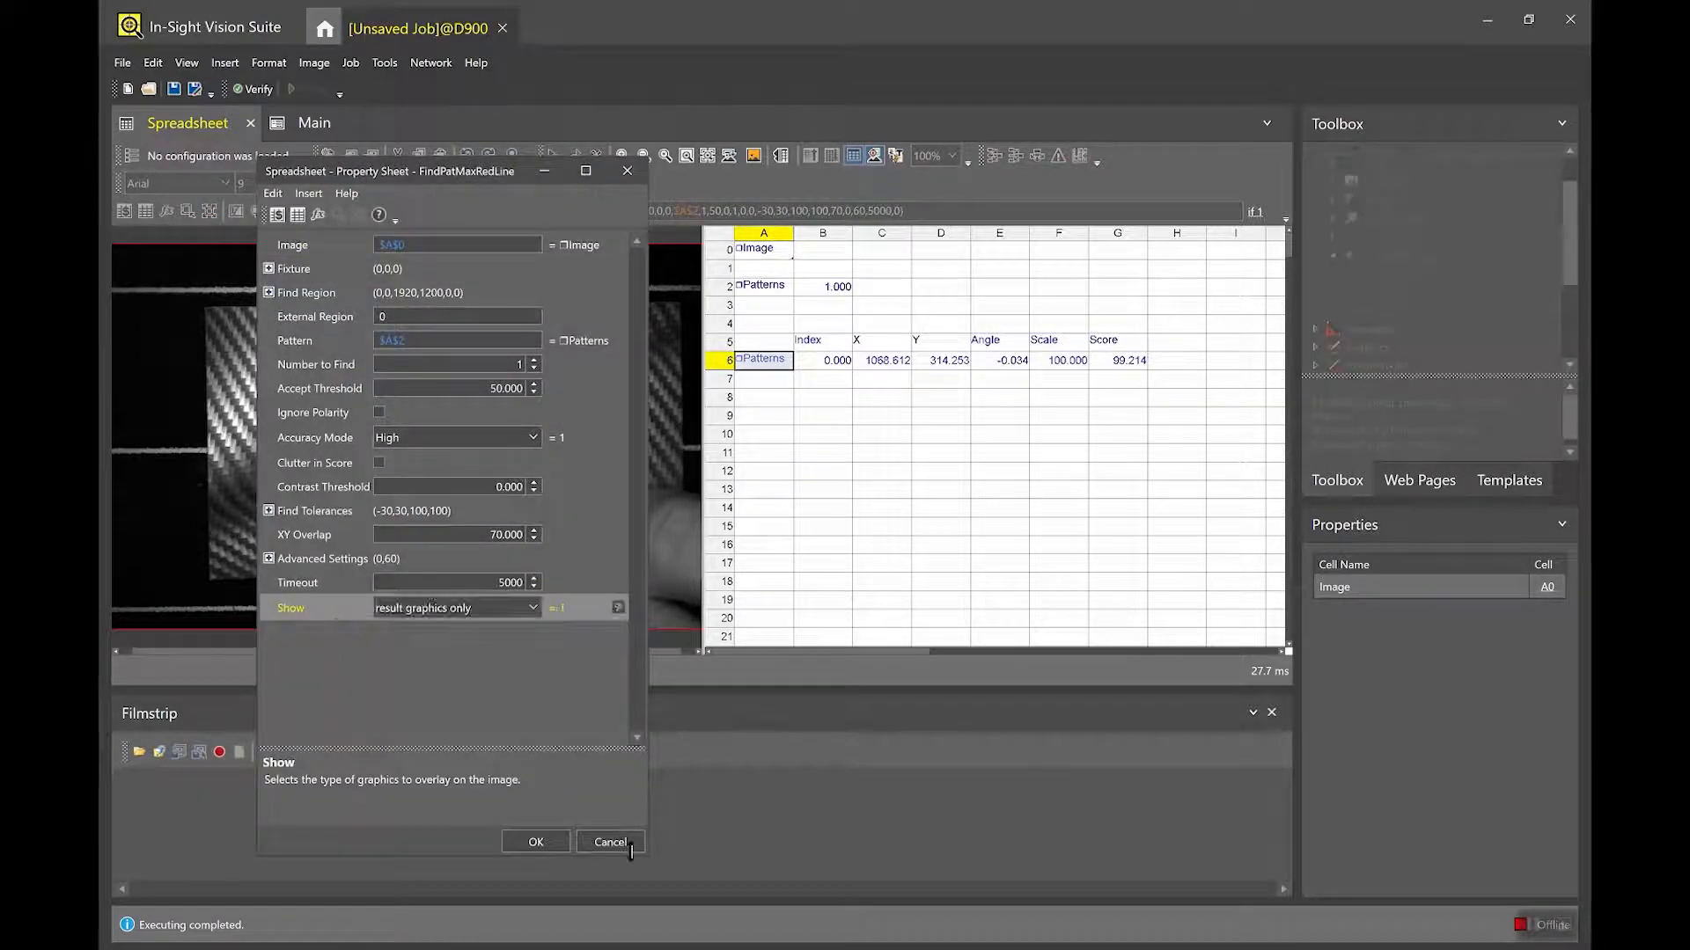
click(533, 840)
Record seven triggered images of the cards at different positions and angles into the filmstrip.
click(778, 420)
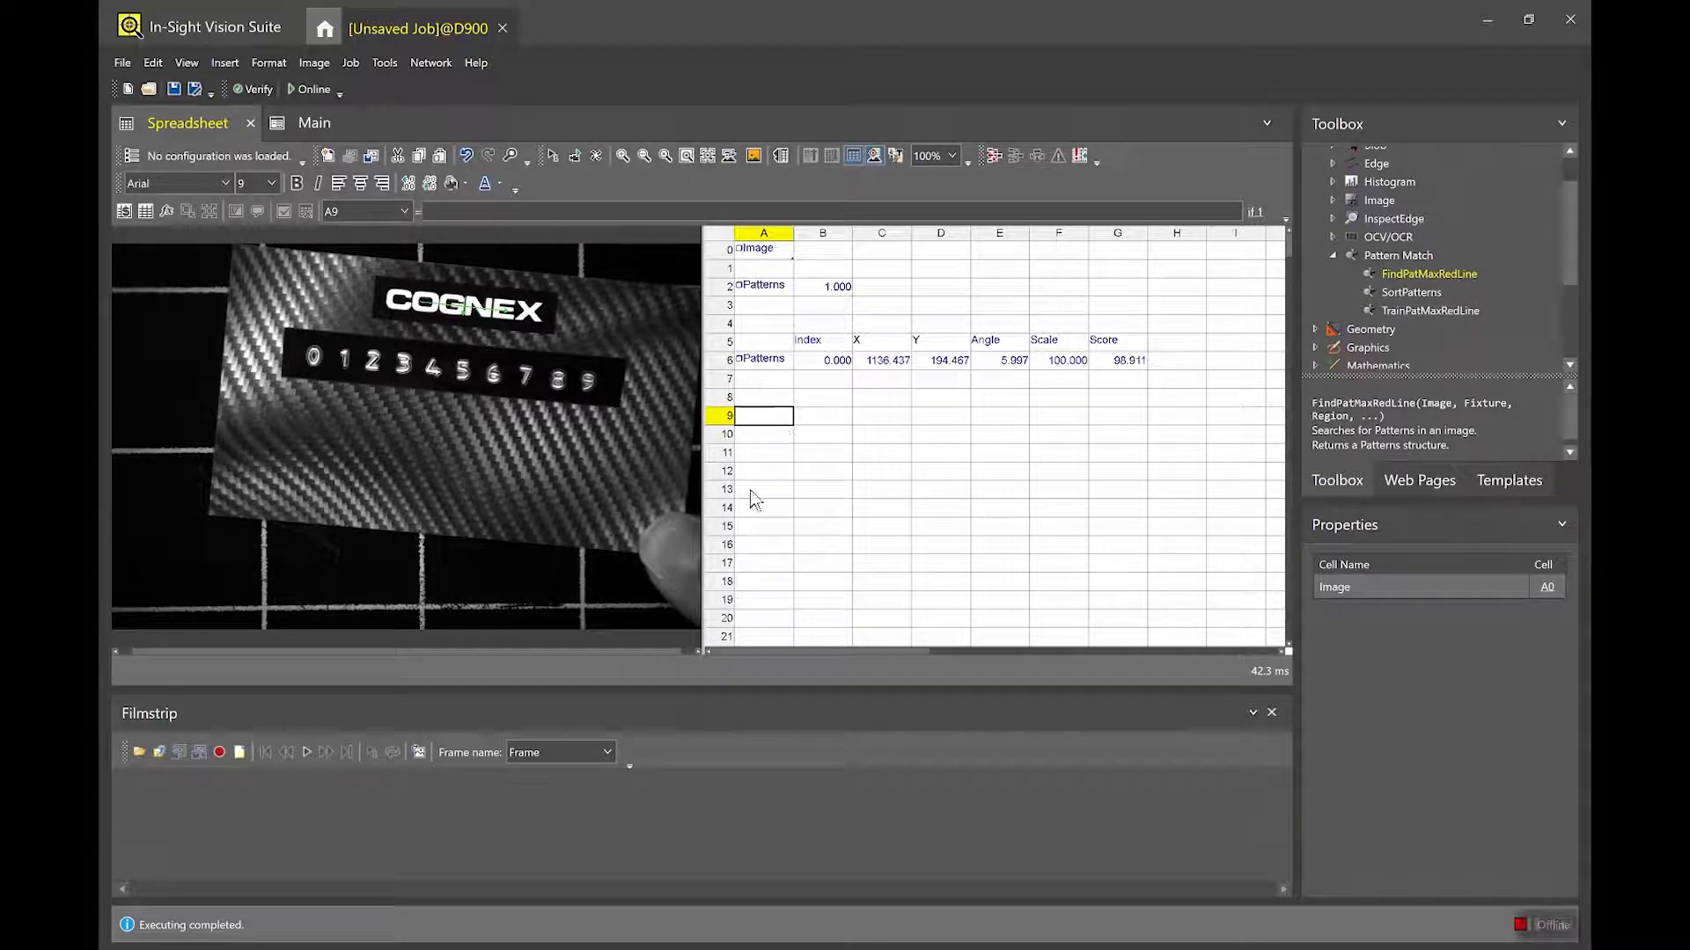
click(219, 753)
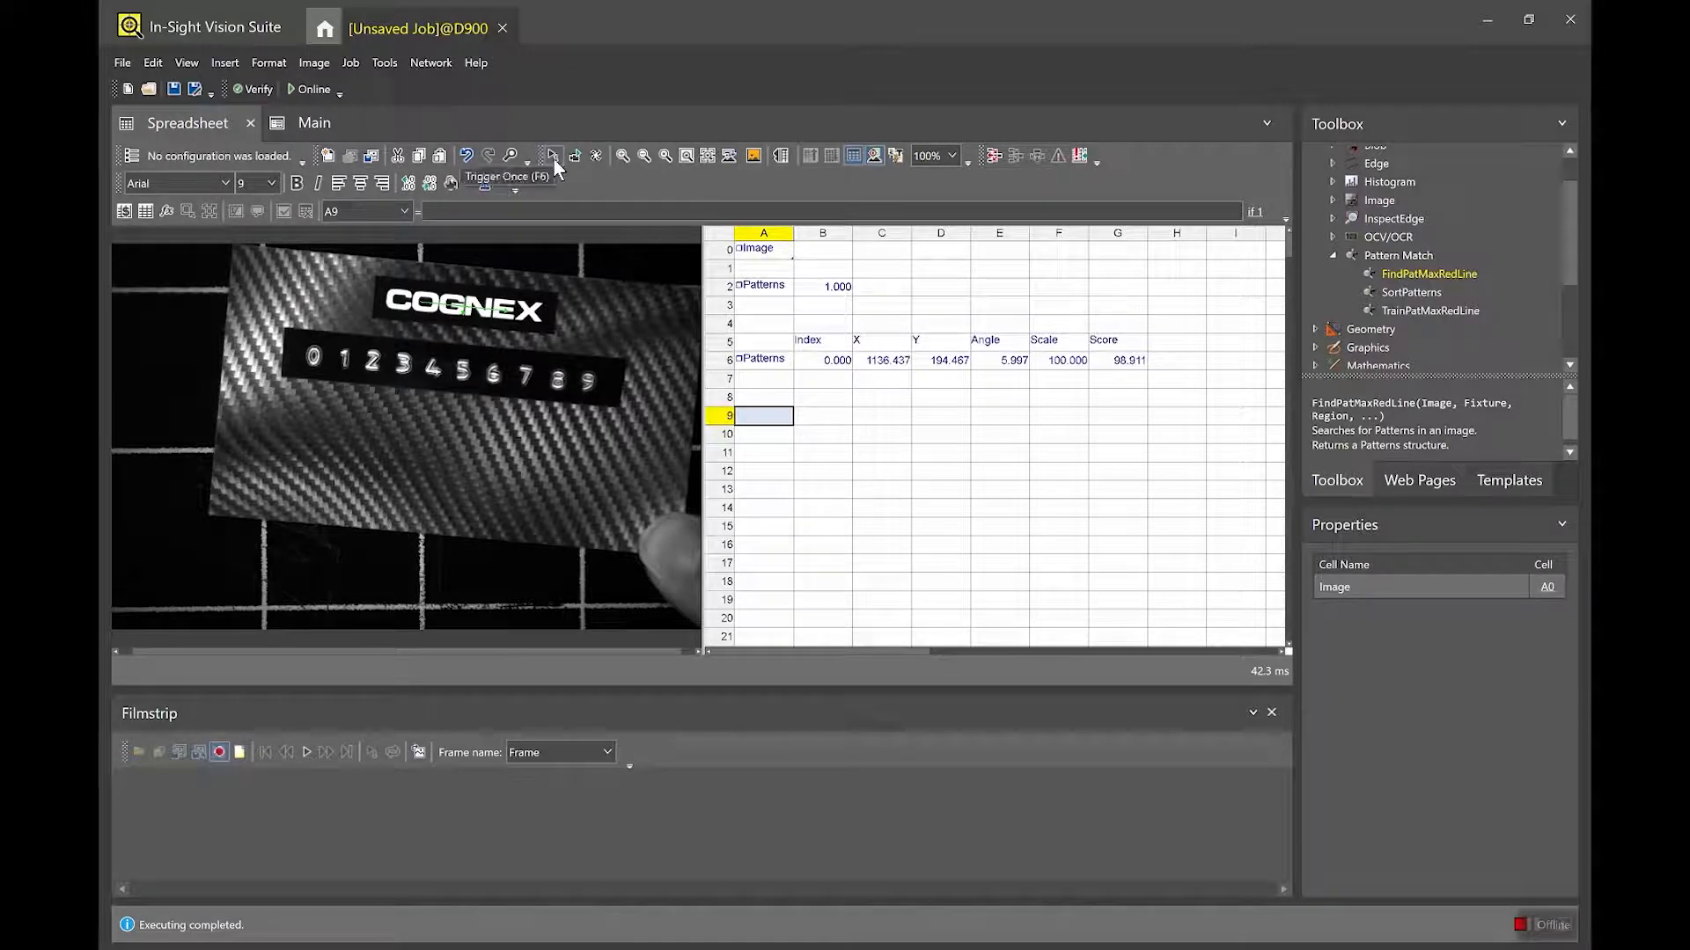
click(553, 157)
click(552, 156)
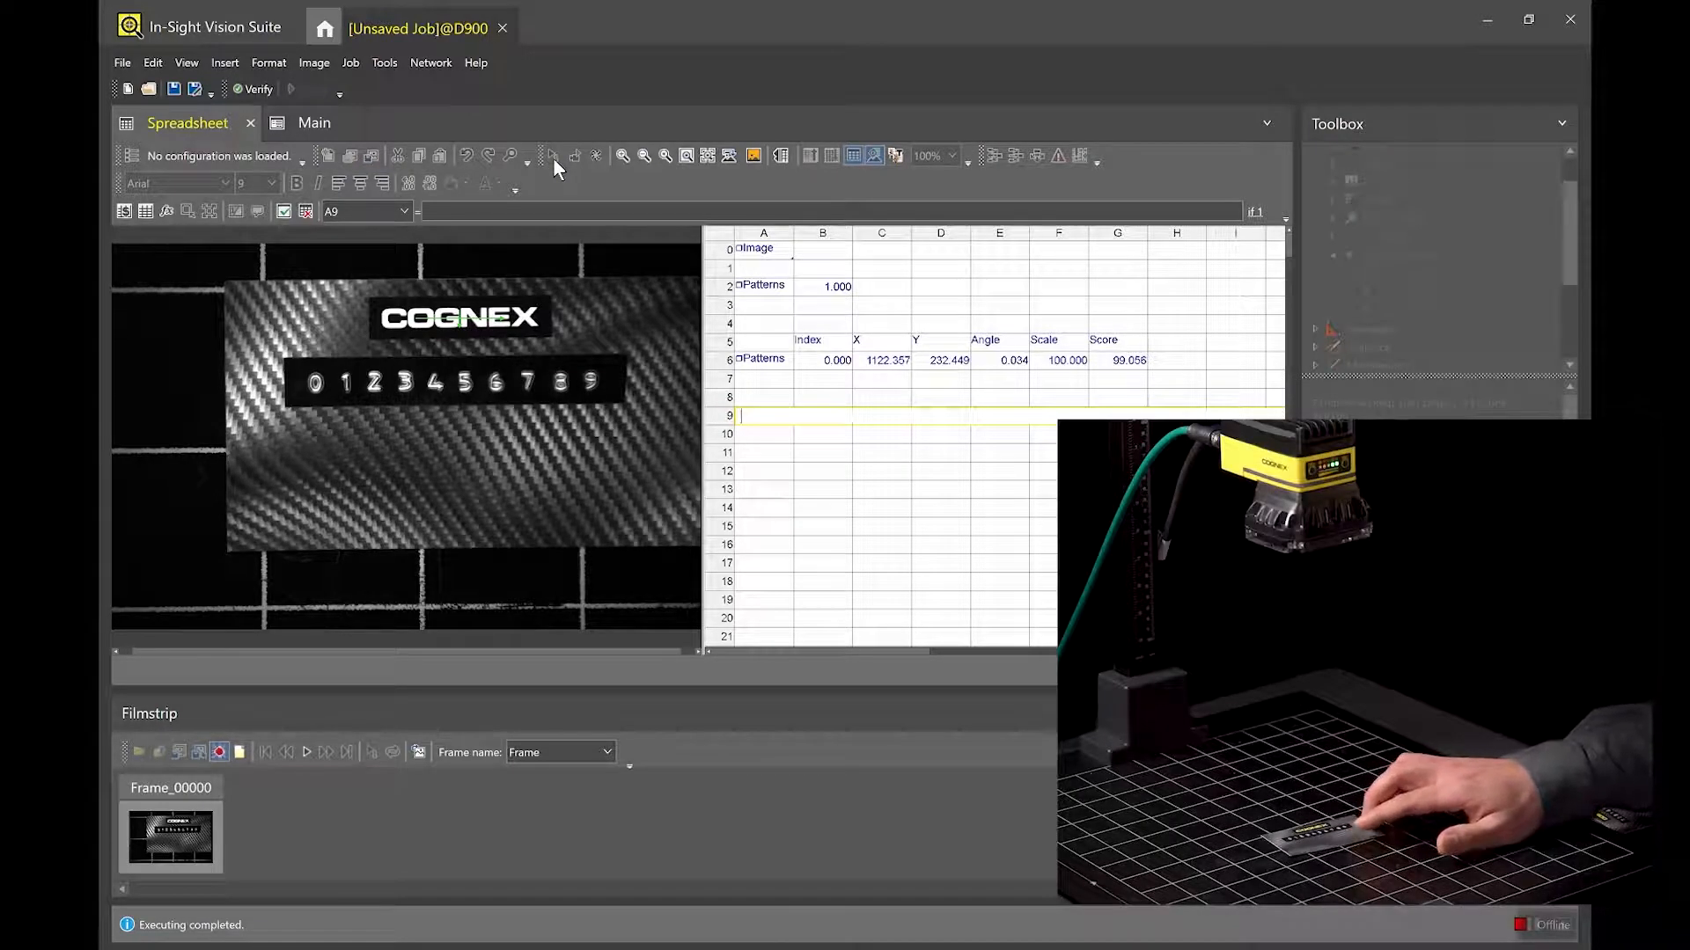
key(Escape)
click(553, 160)
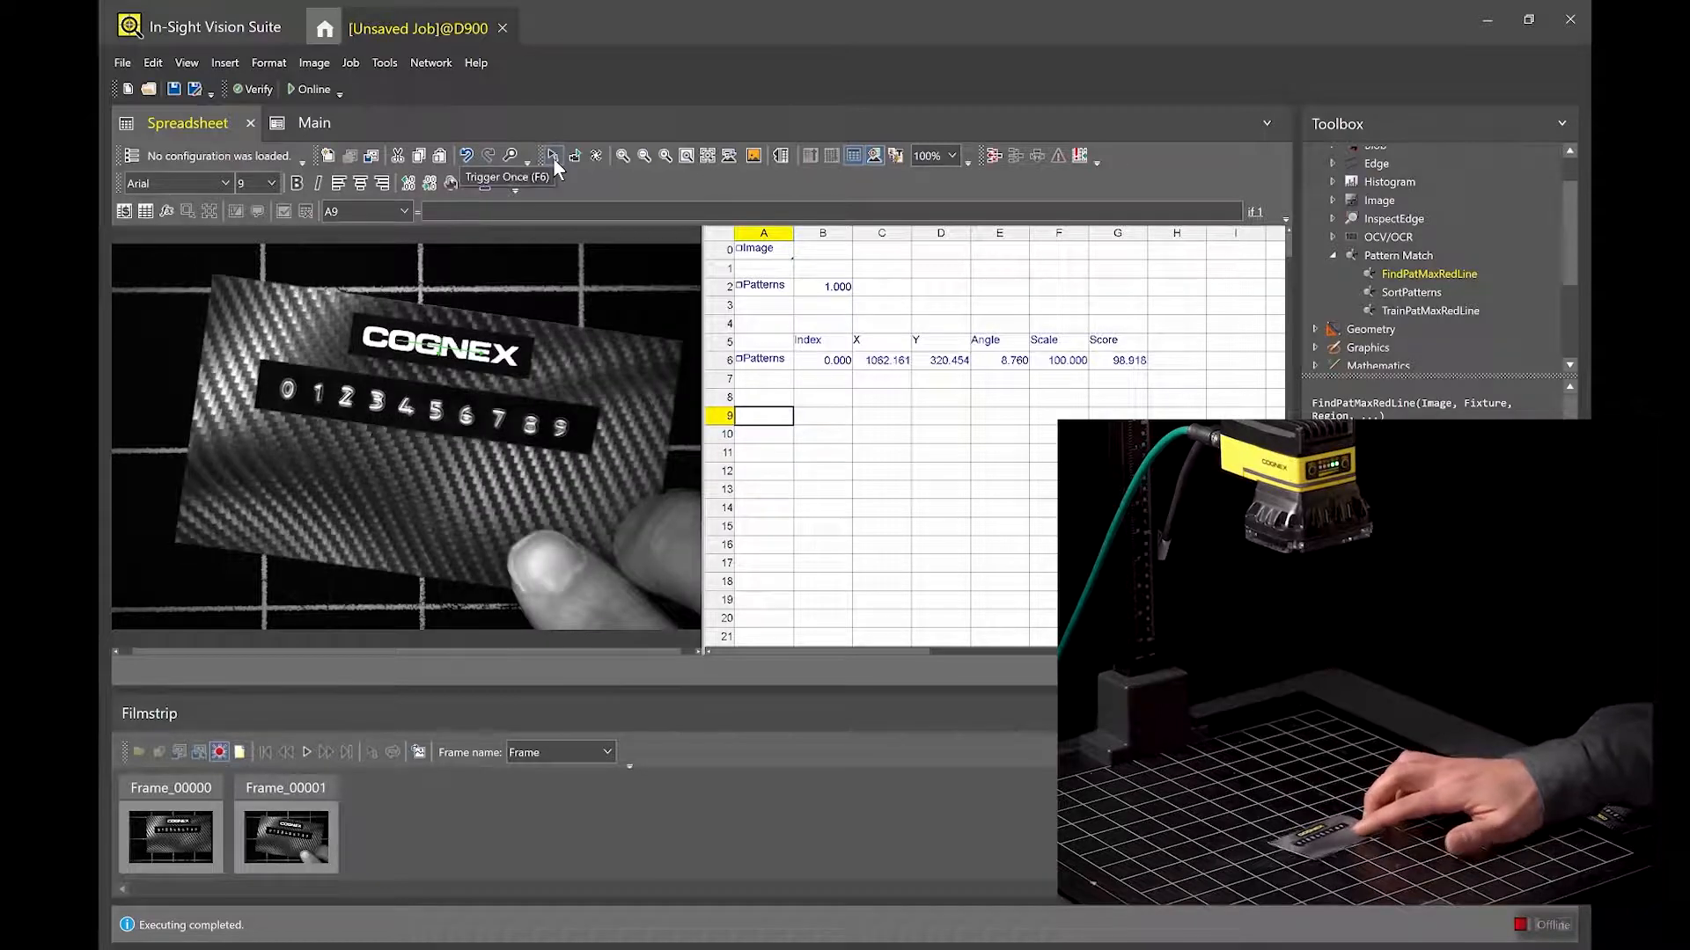
click(553, 157)
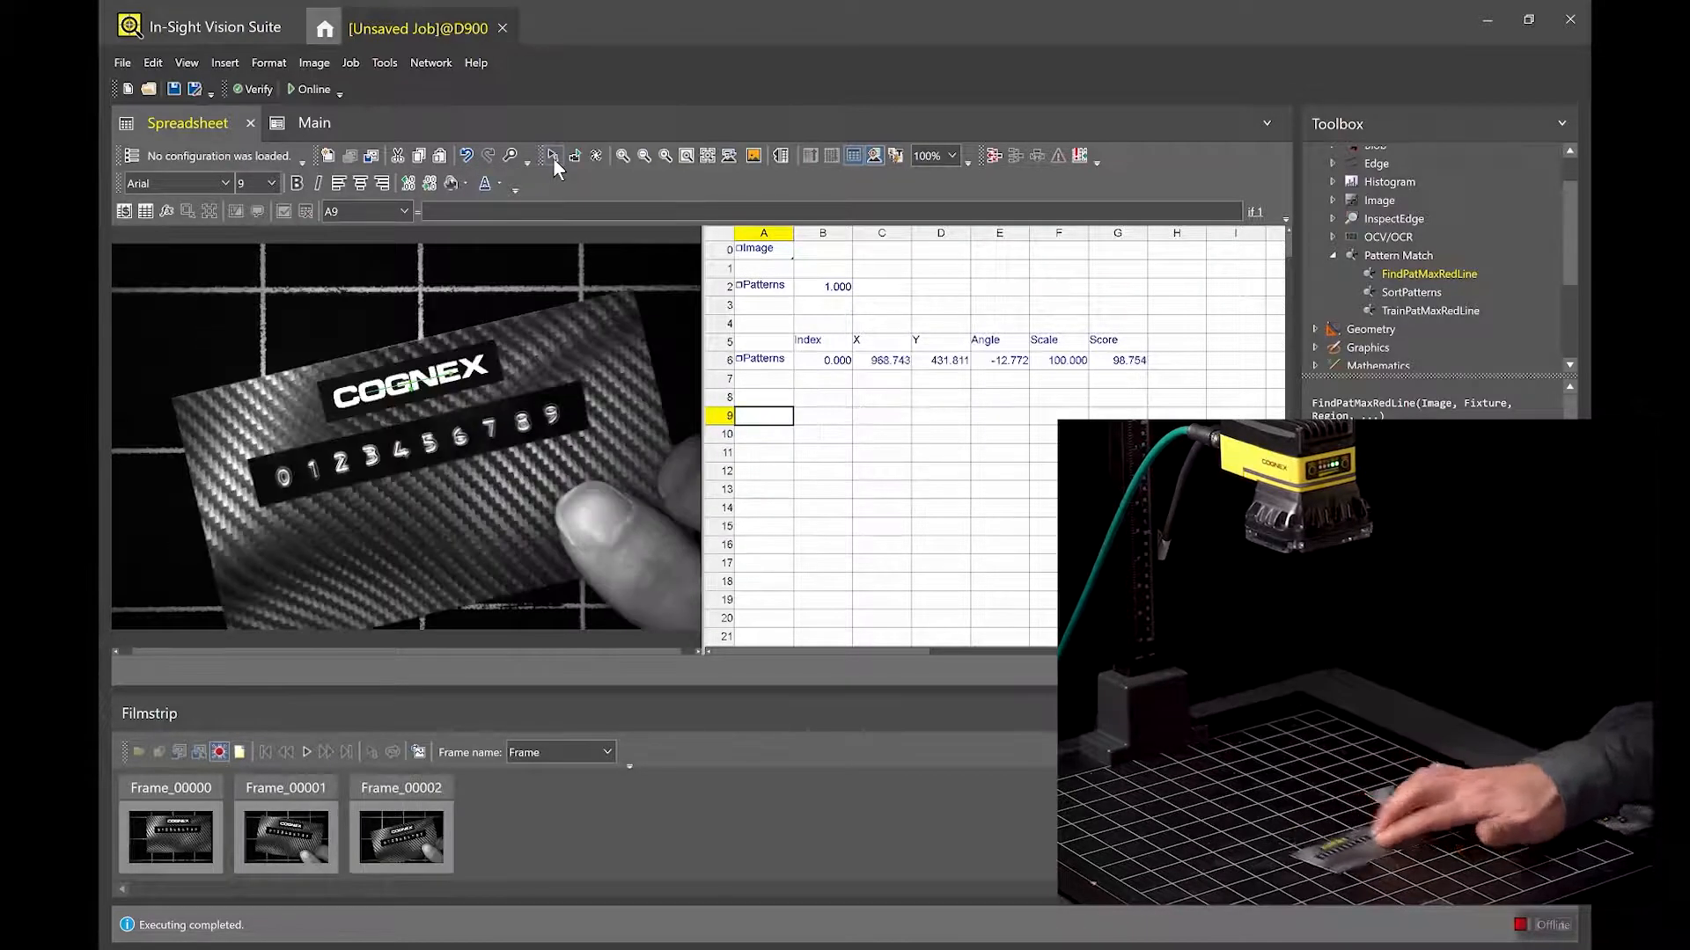
click(552, 157)
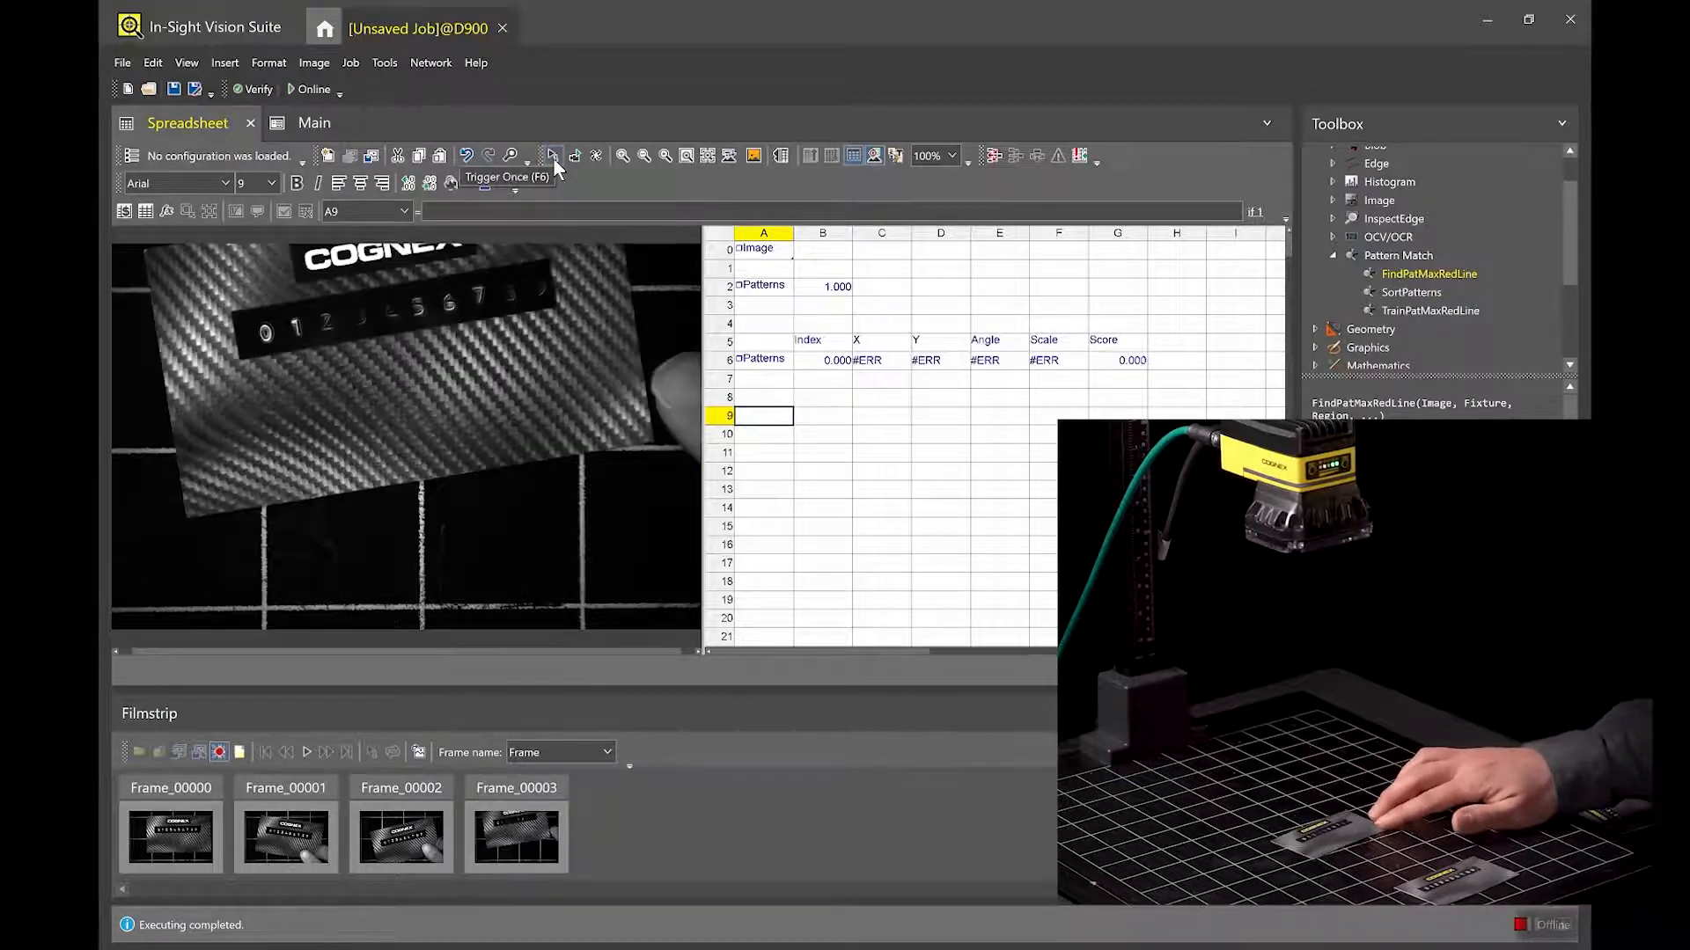
click(553, 156)
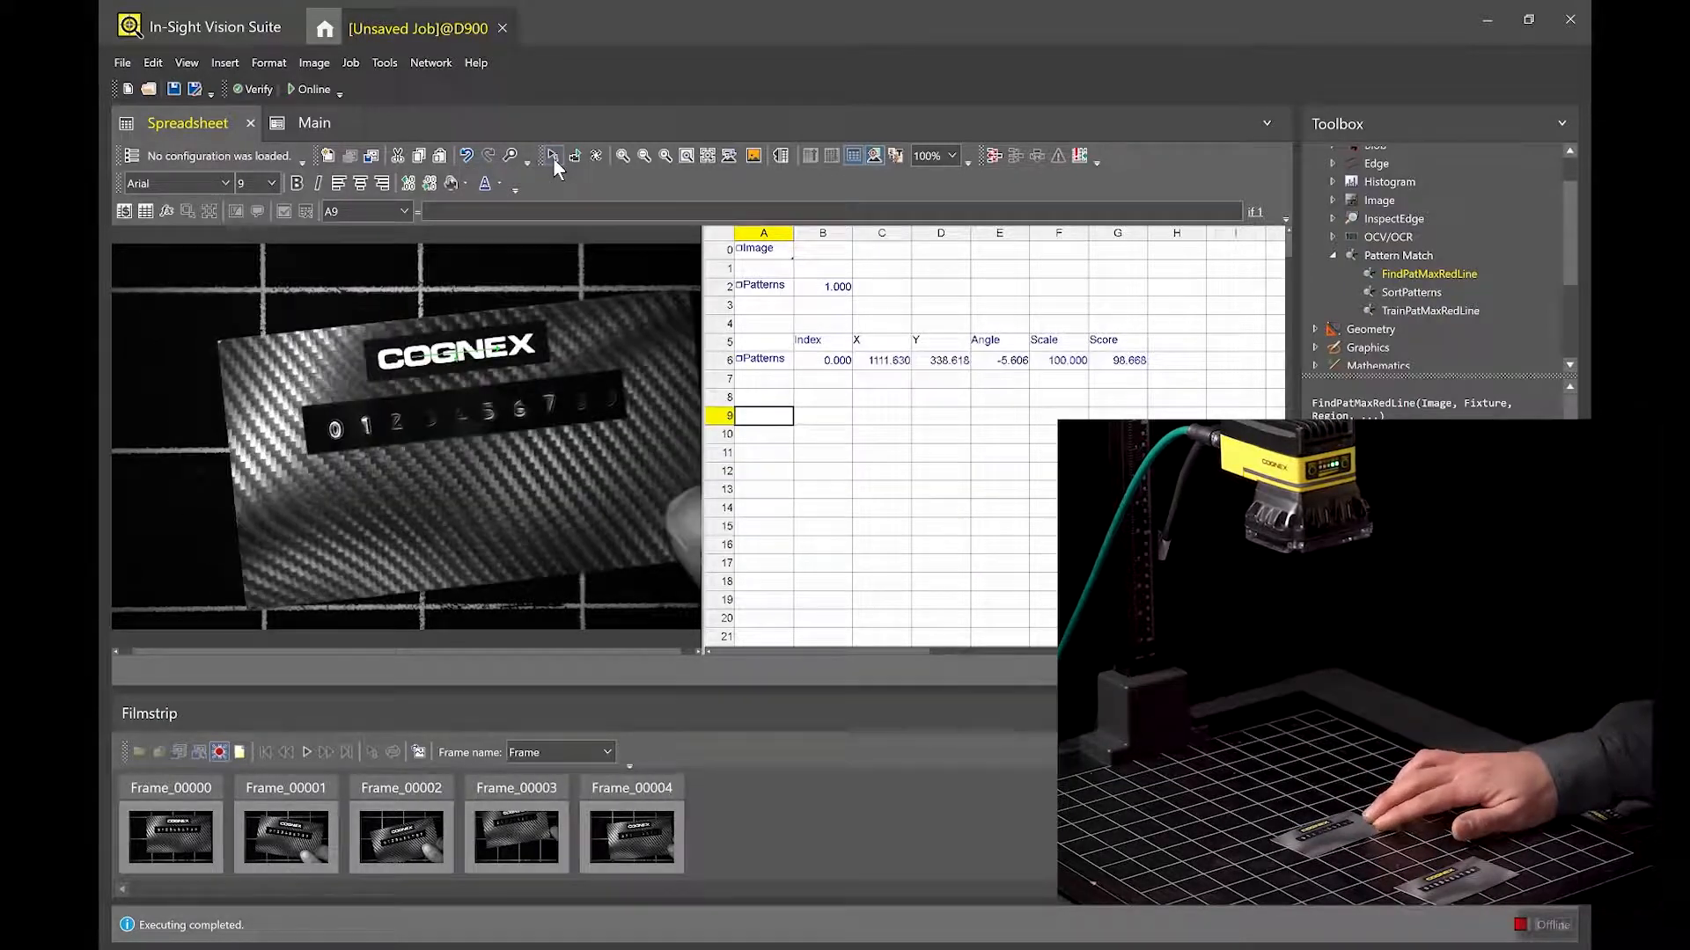
click(553, 156)
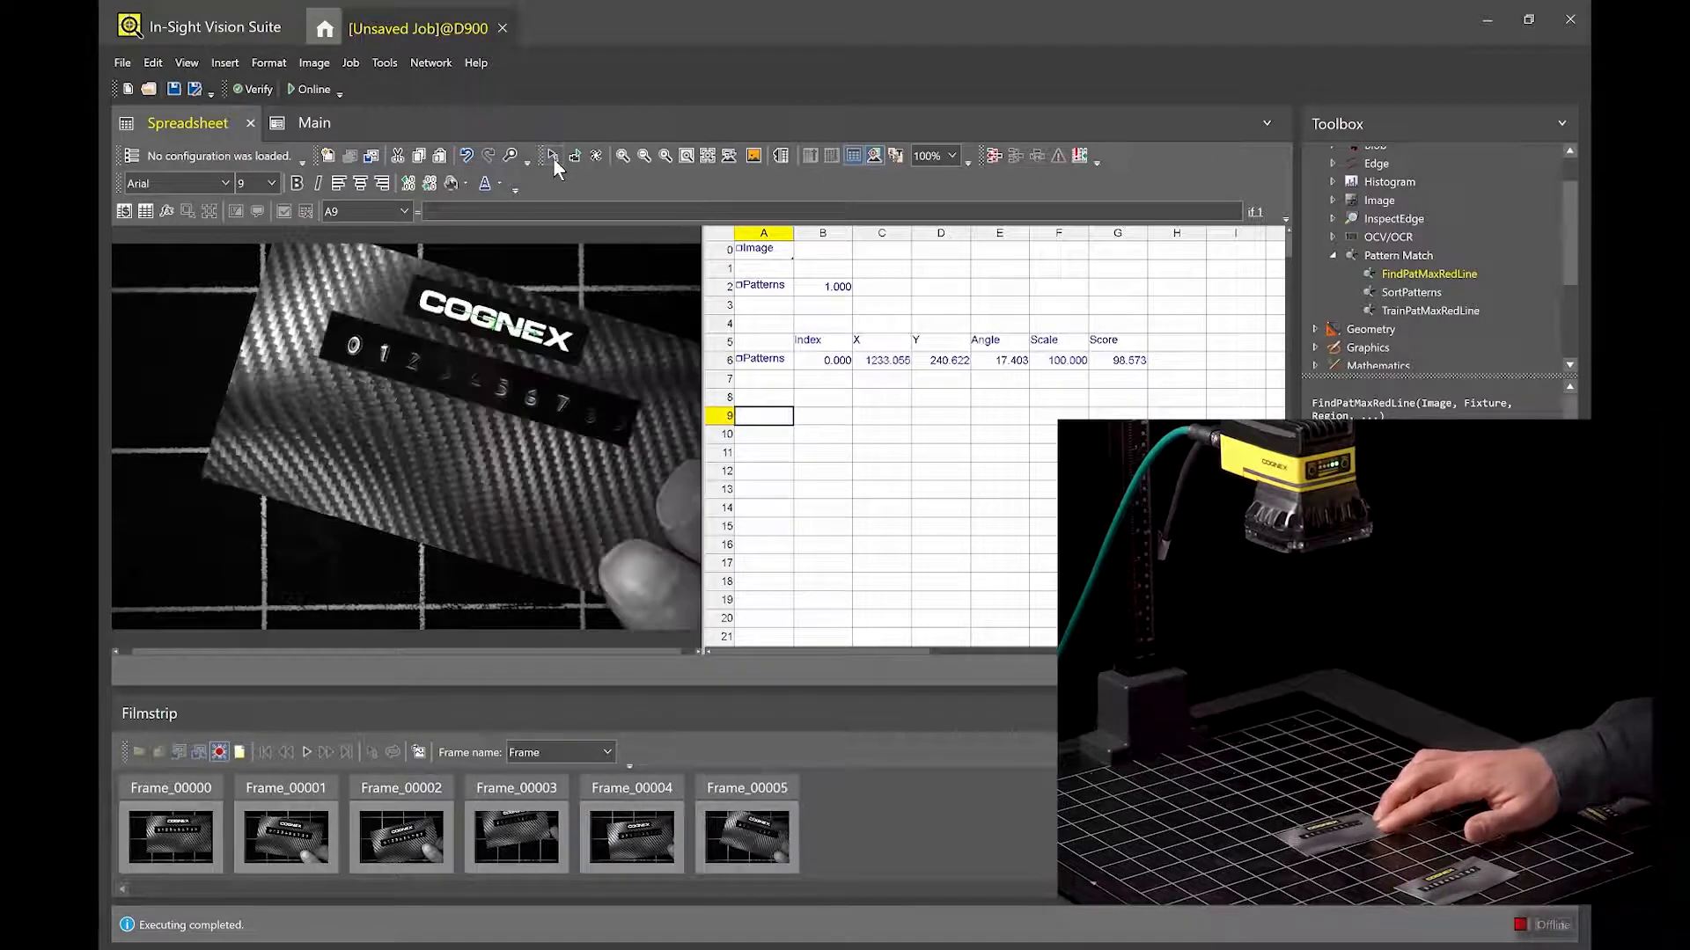
click(553, 157)
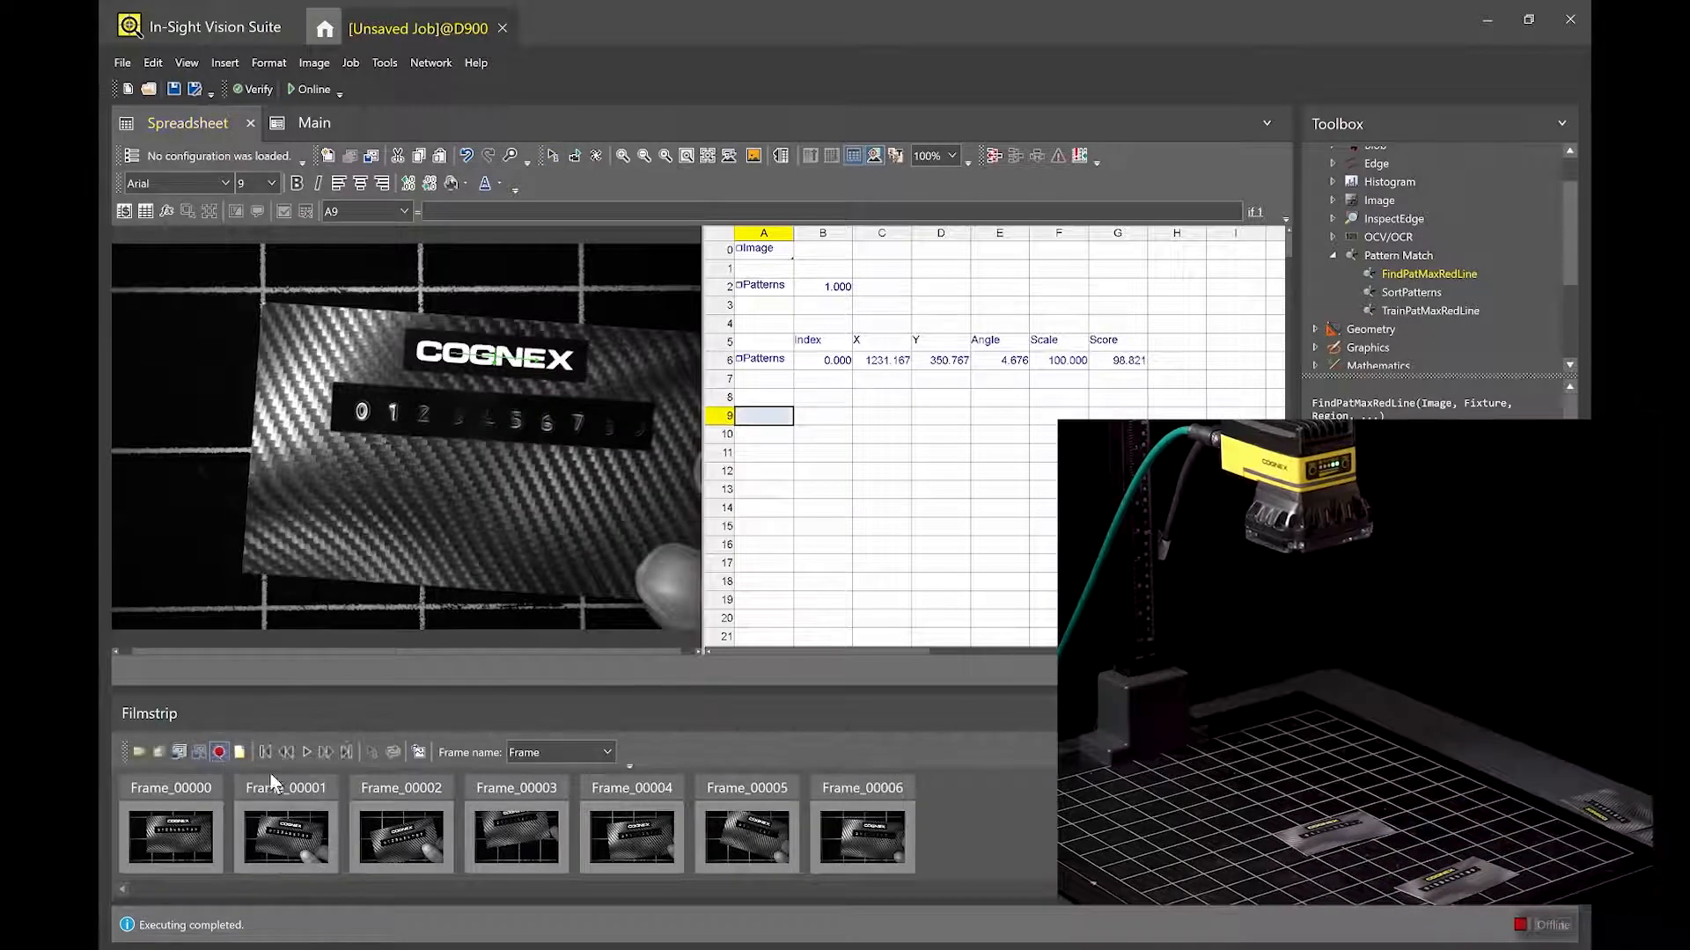
Delete Frame_00003, the image with the cut-off logo, from the filmstrip.
right_click(529, 841)
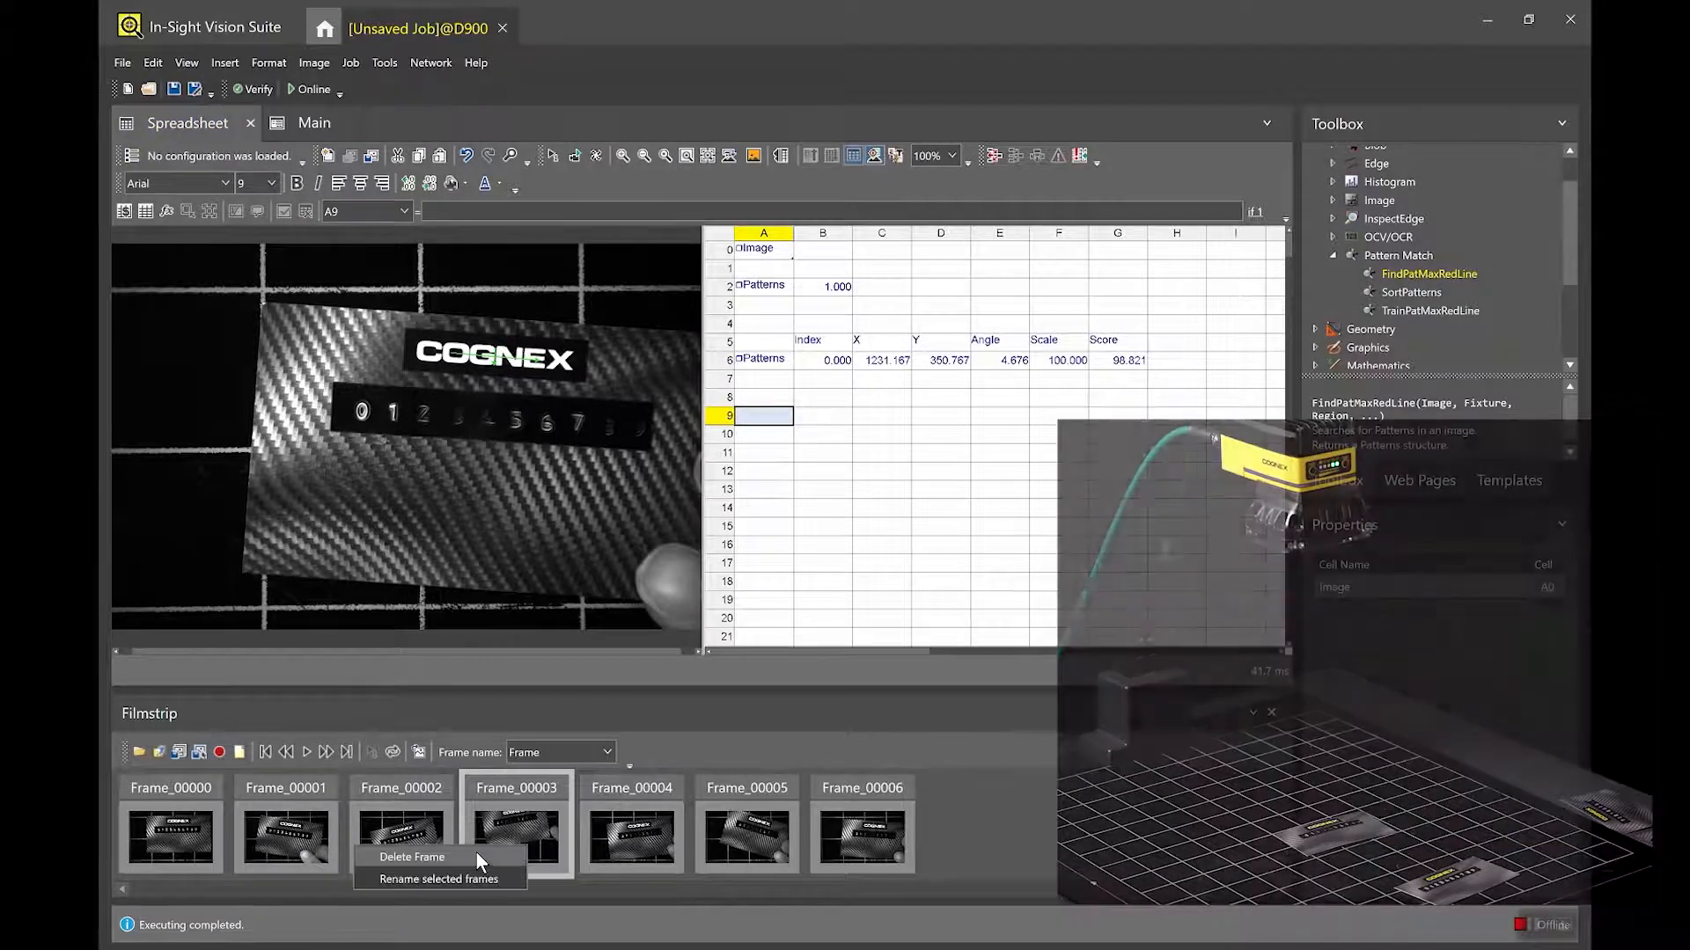
click(469, 851)
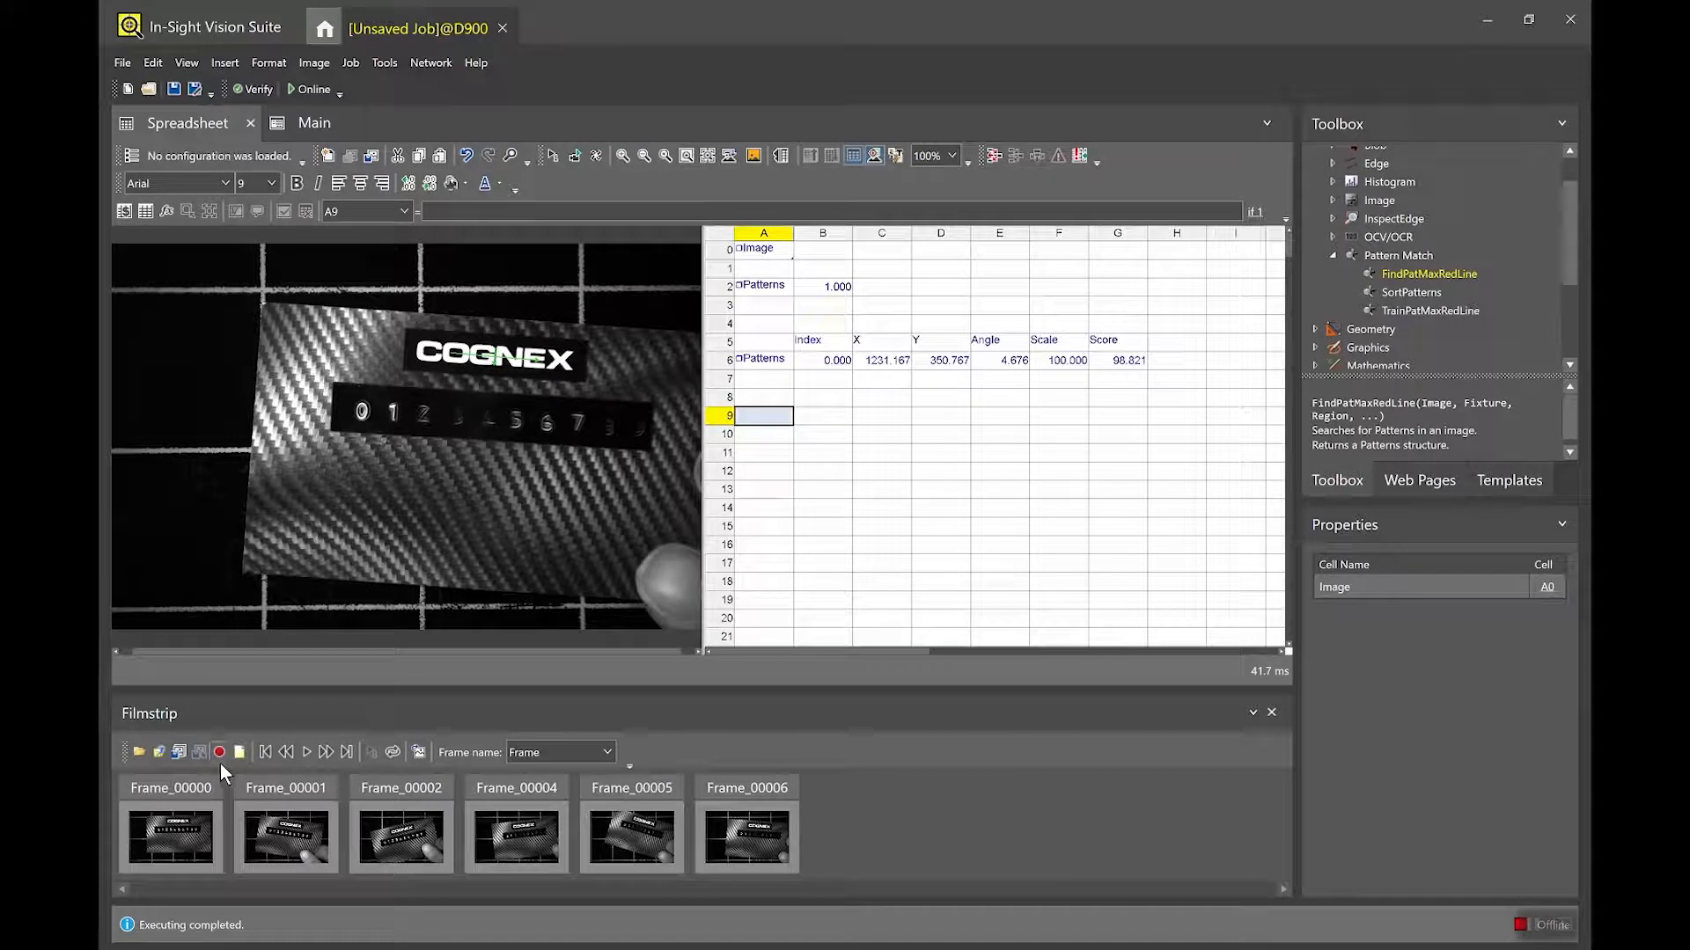
Insert a ViDiRead function from the ViDi tools in cell A9.
click(773, 430)
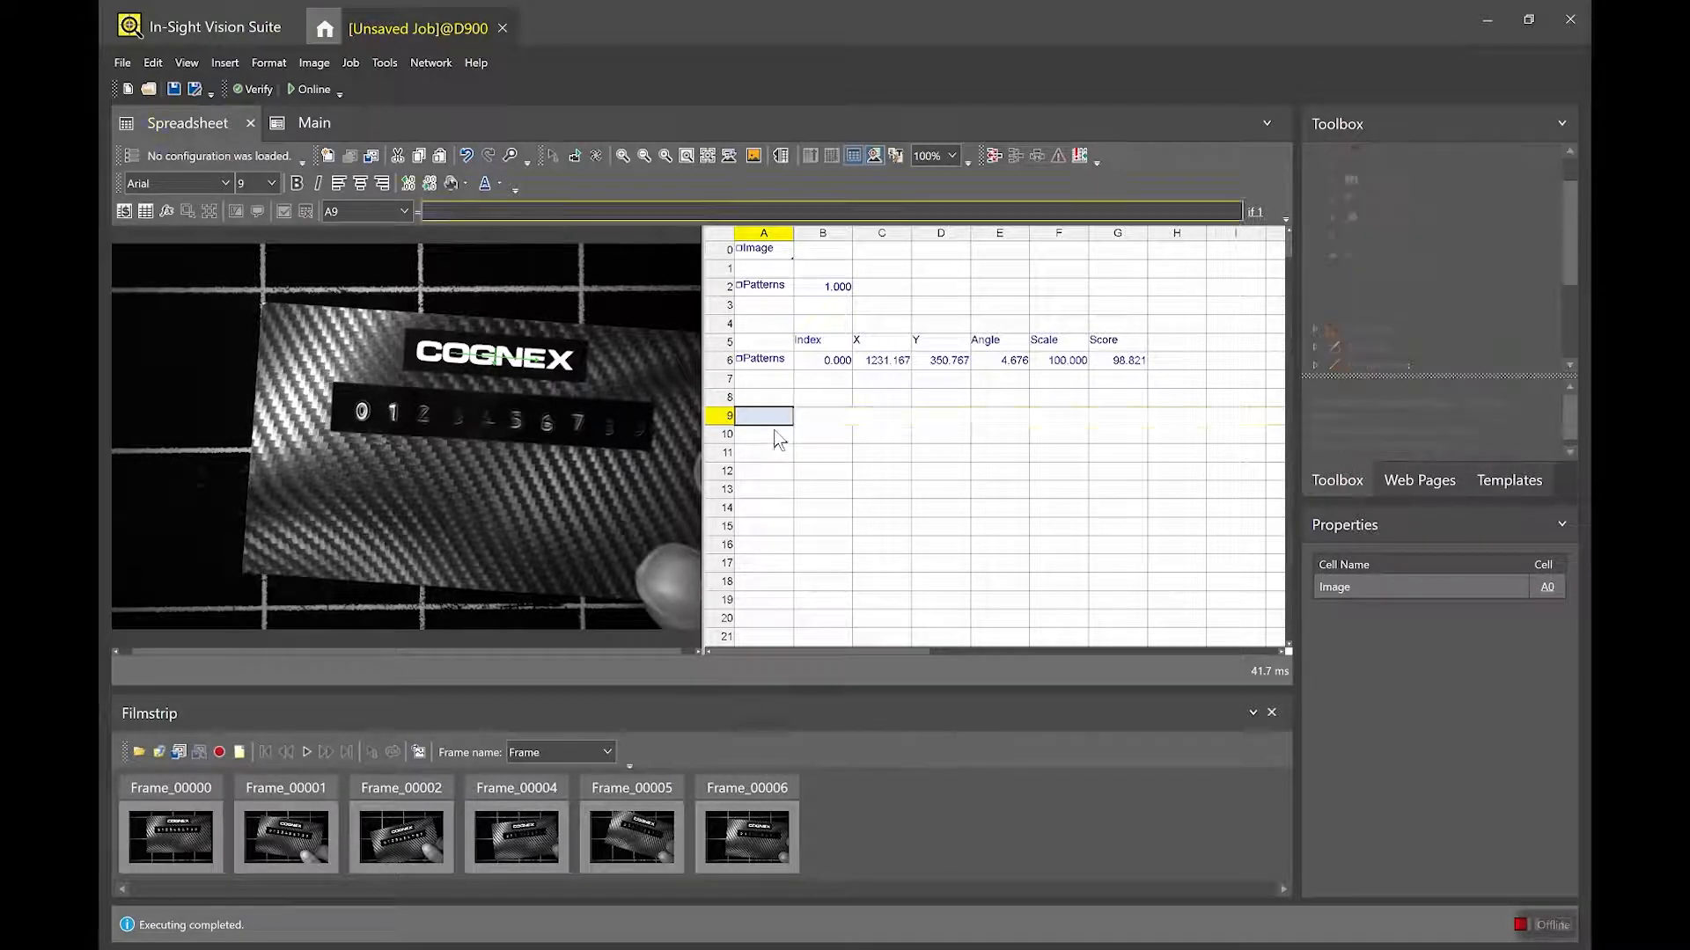
drag(1568, 264, 1566, 225)
click(1330, 301)
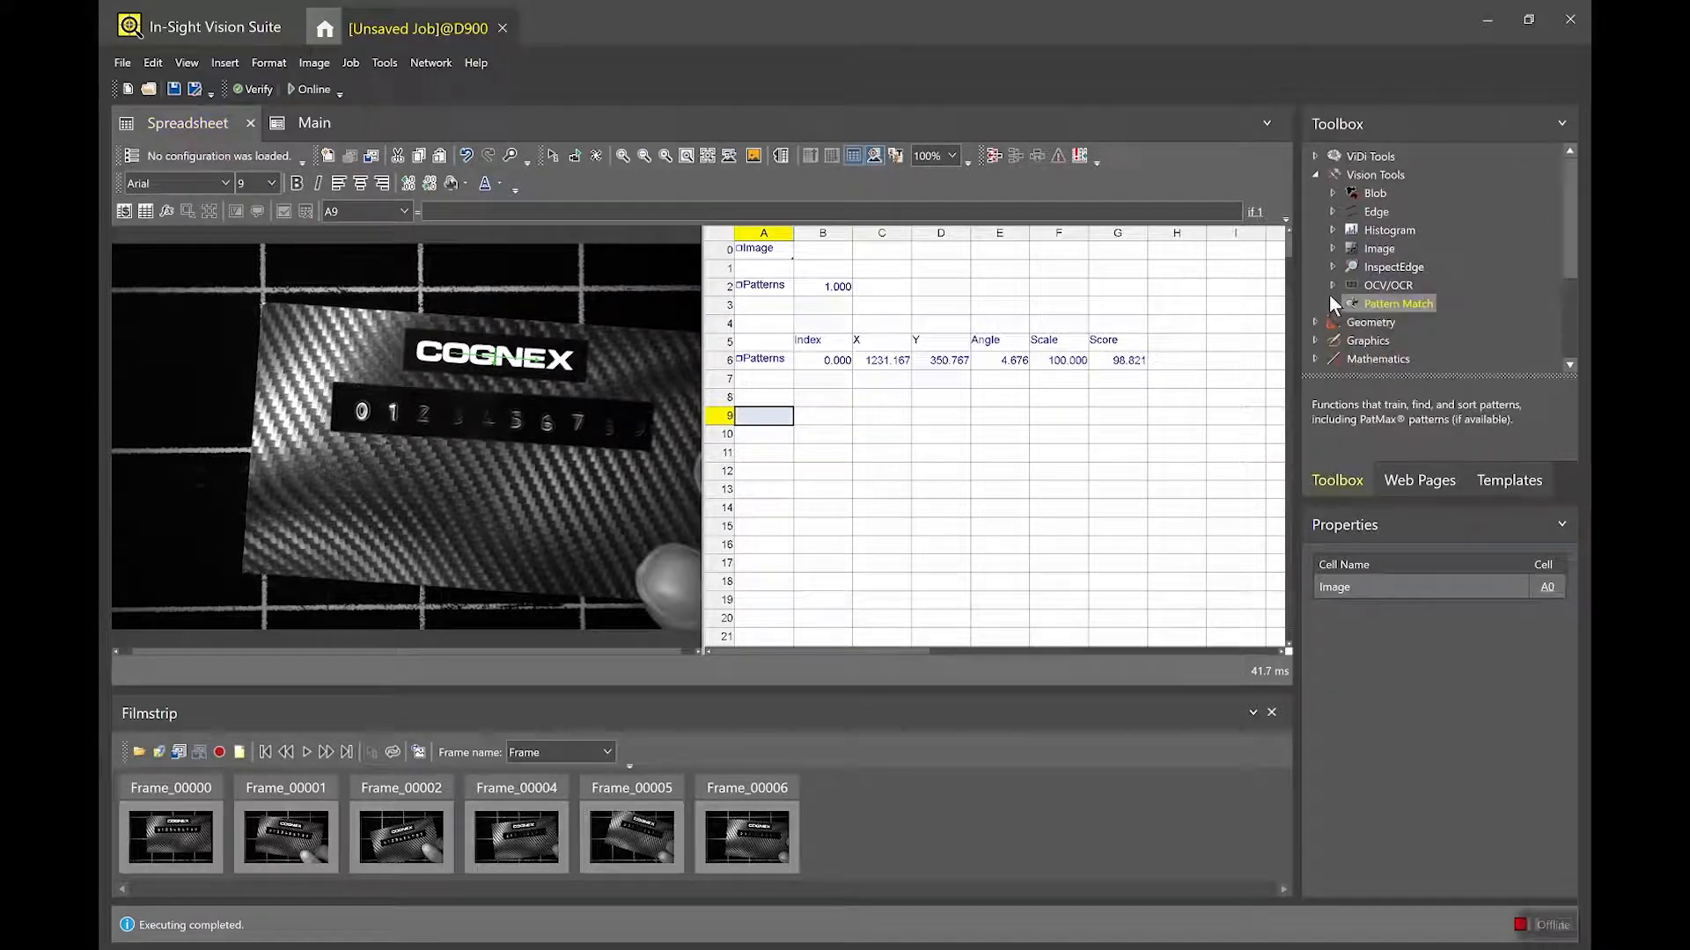
click(1314, 157)
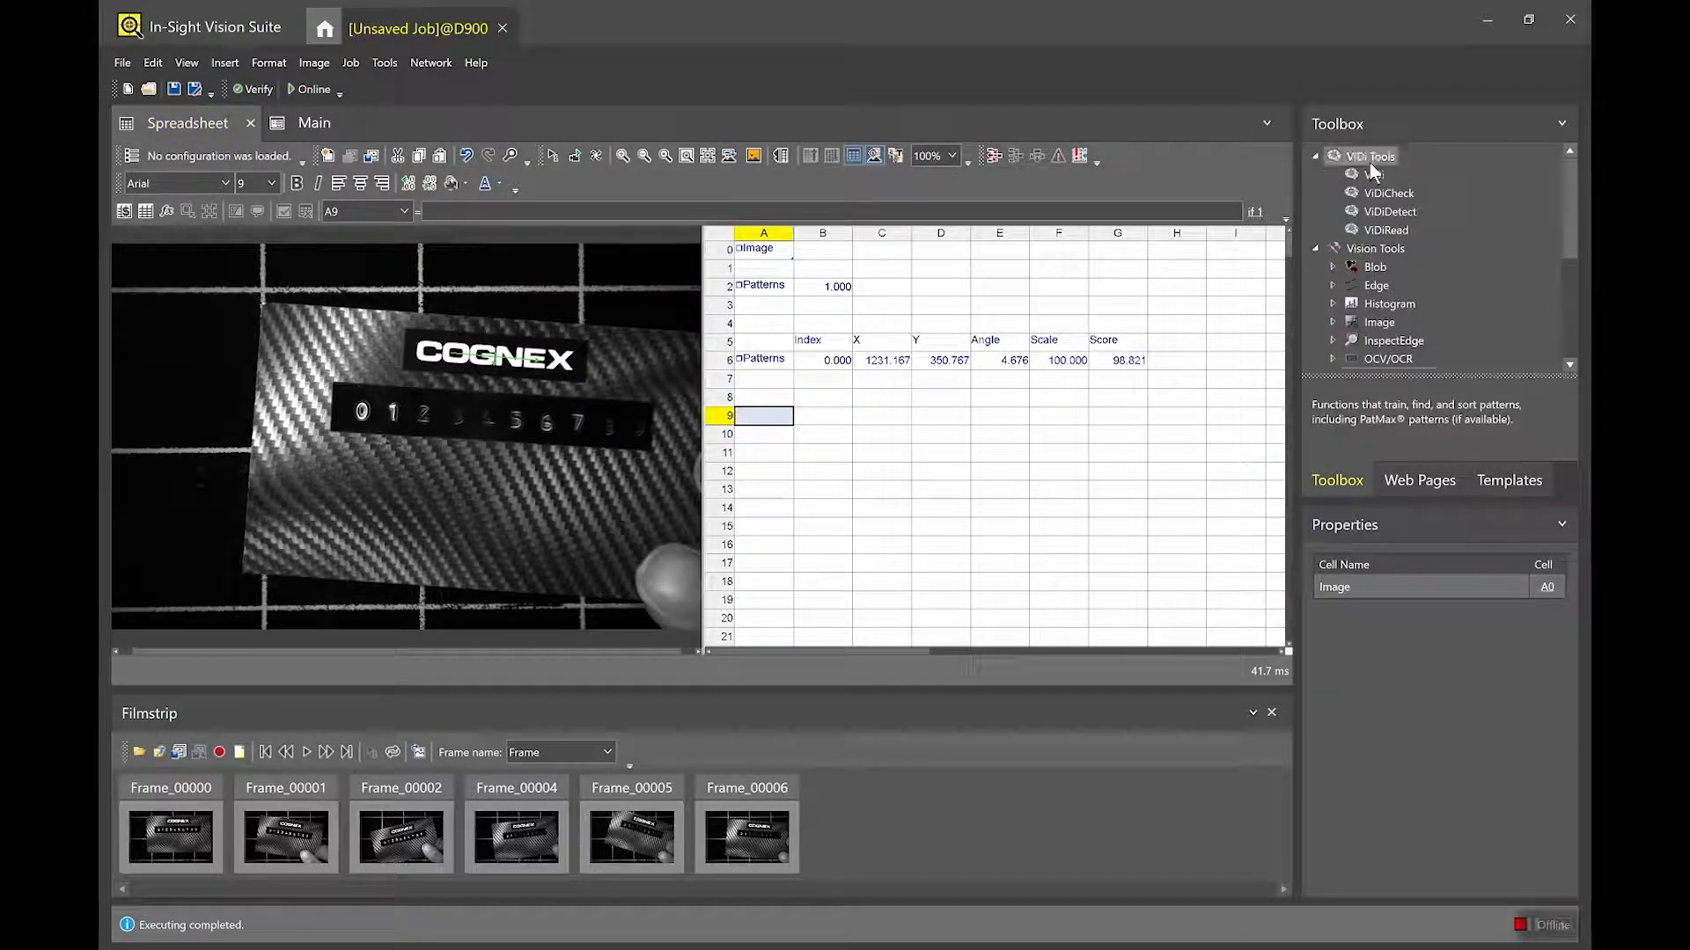
drag(1391, 230, 763, 417)
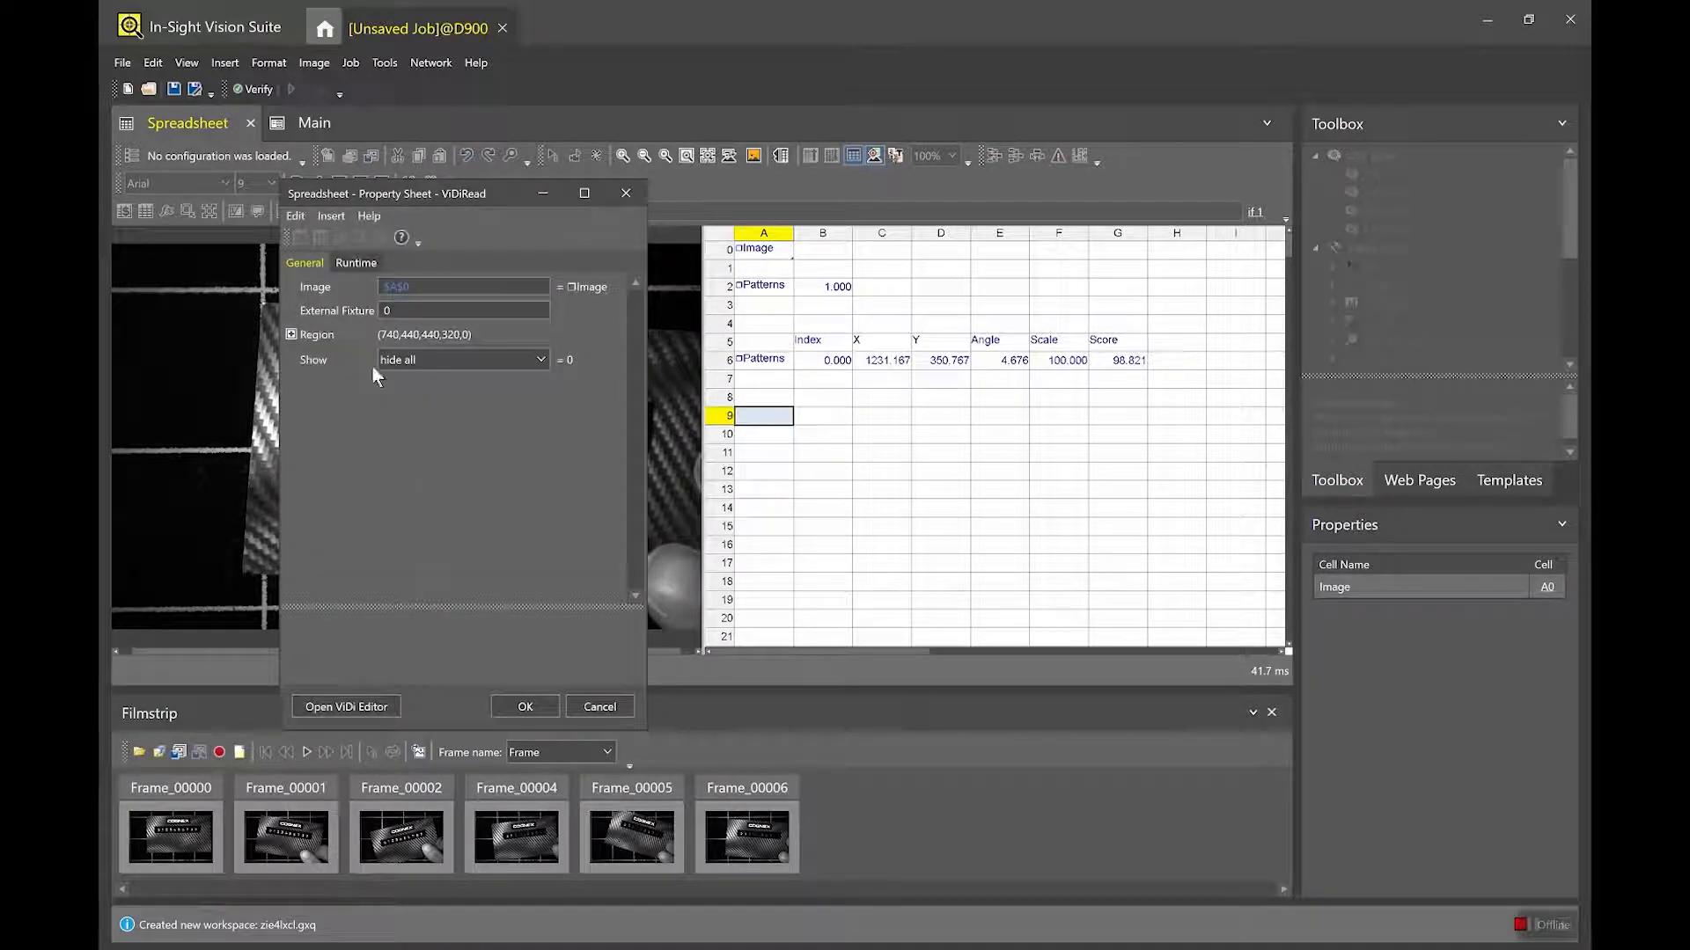
Set the ViDiRead function's external fixture to reference the Patterns result in cell A6.
click(347, 309)
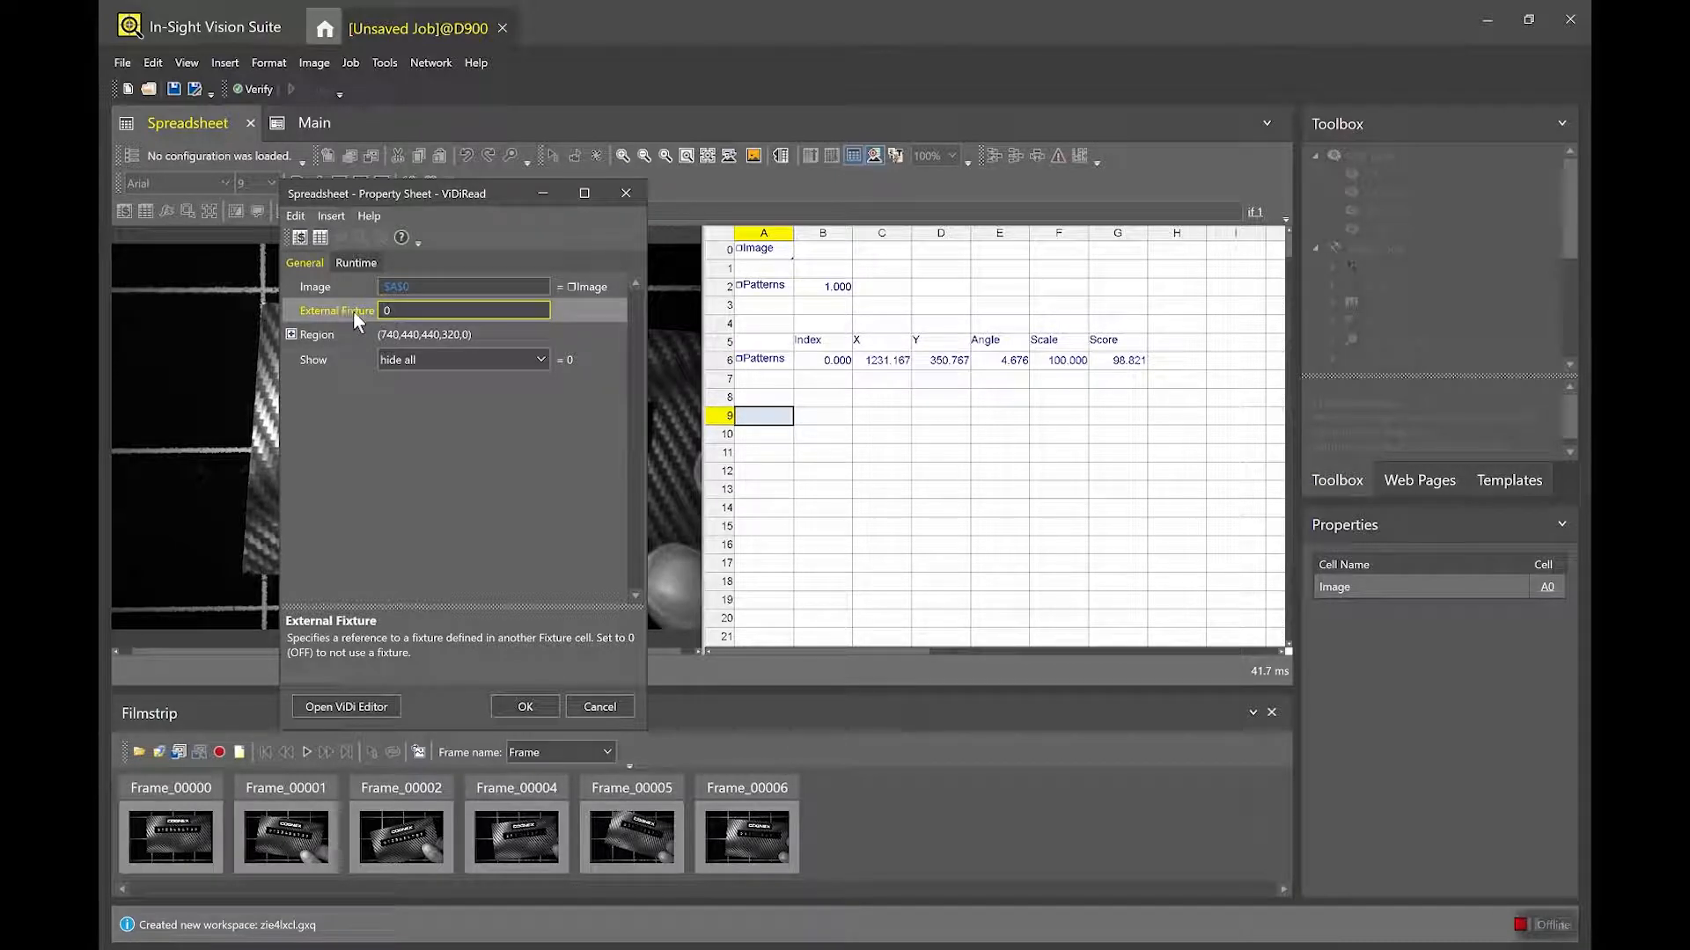
click(320, 245)
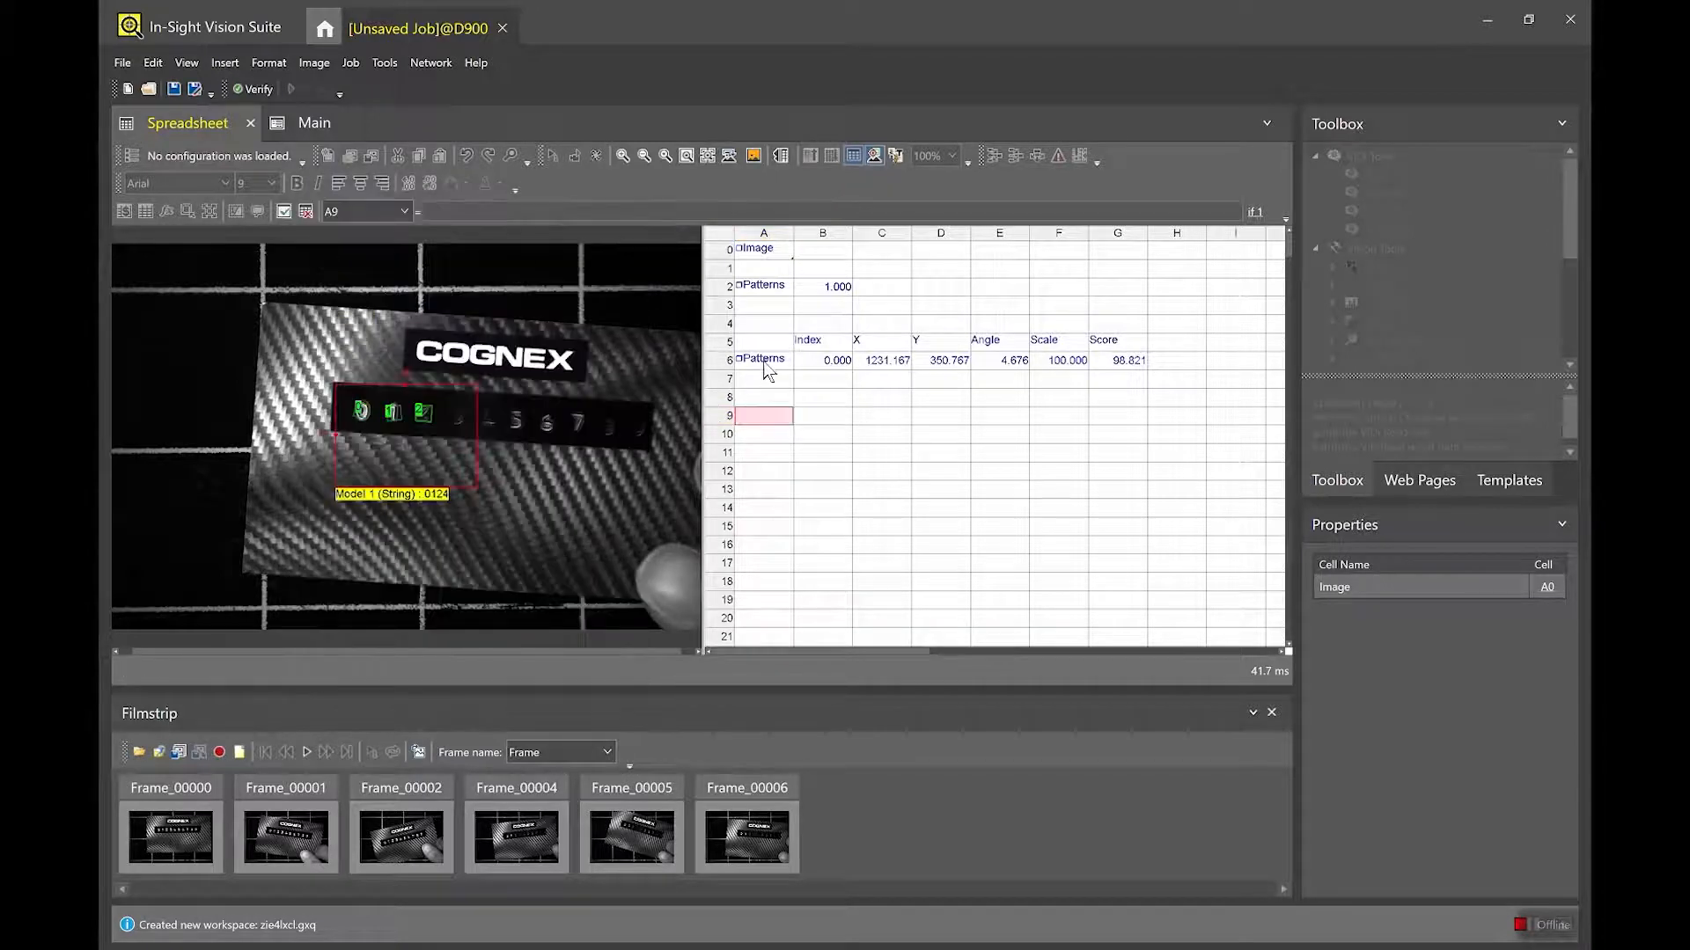
click(765, 368)
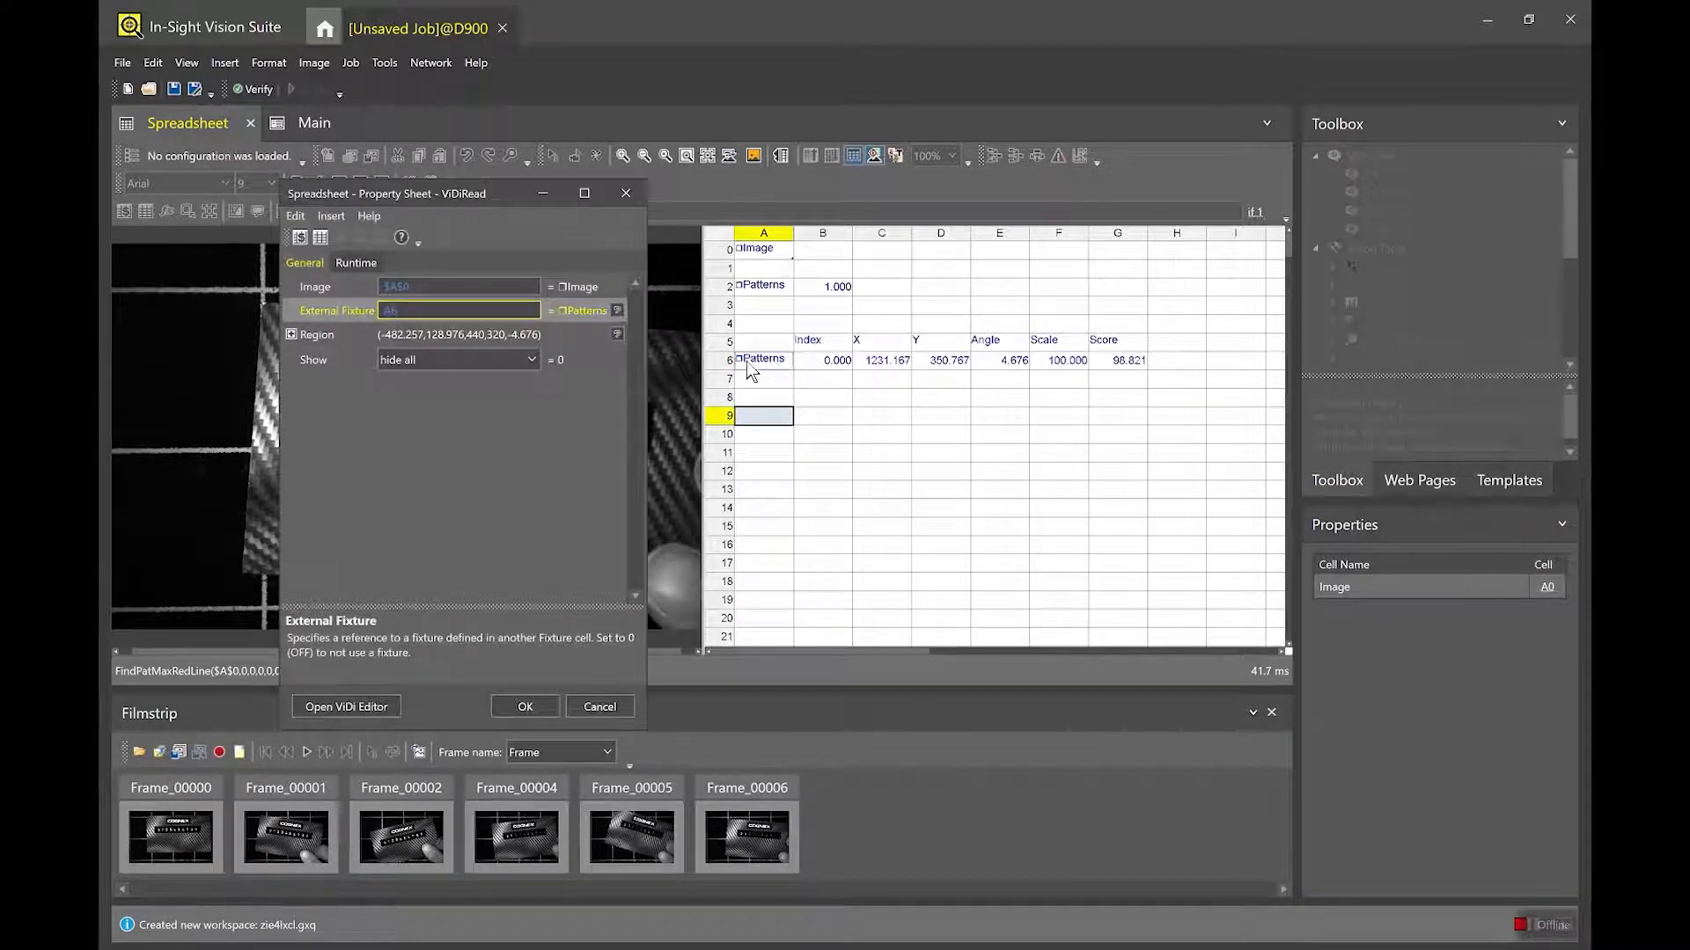
Fit the ViDiRead region around the row of embossed characters below the logo, about 1033 × 214 pixels.
click(324, 336)
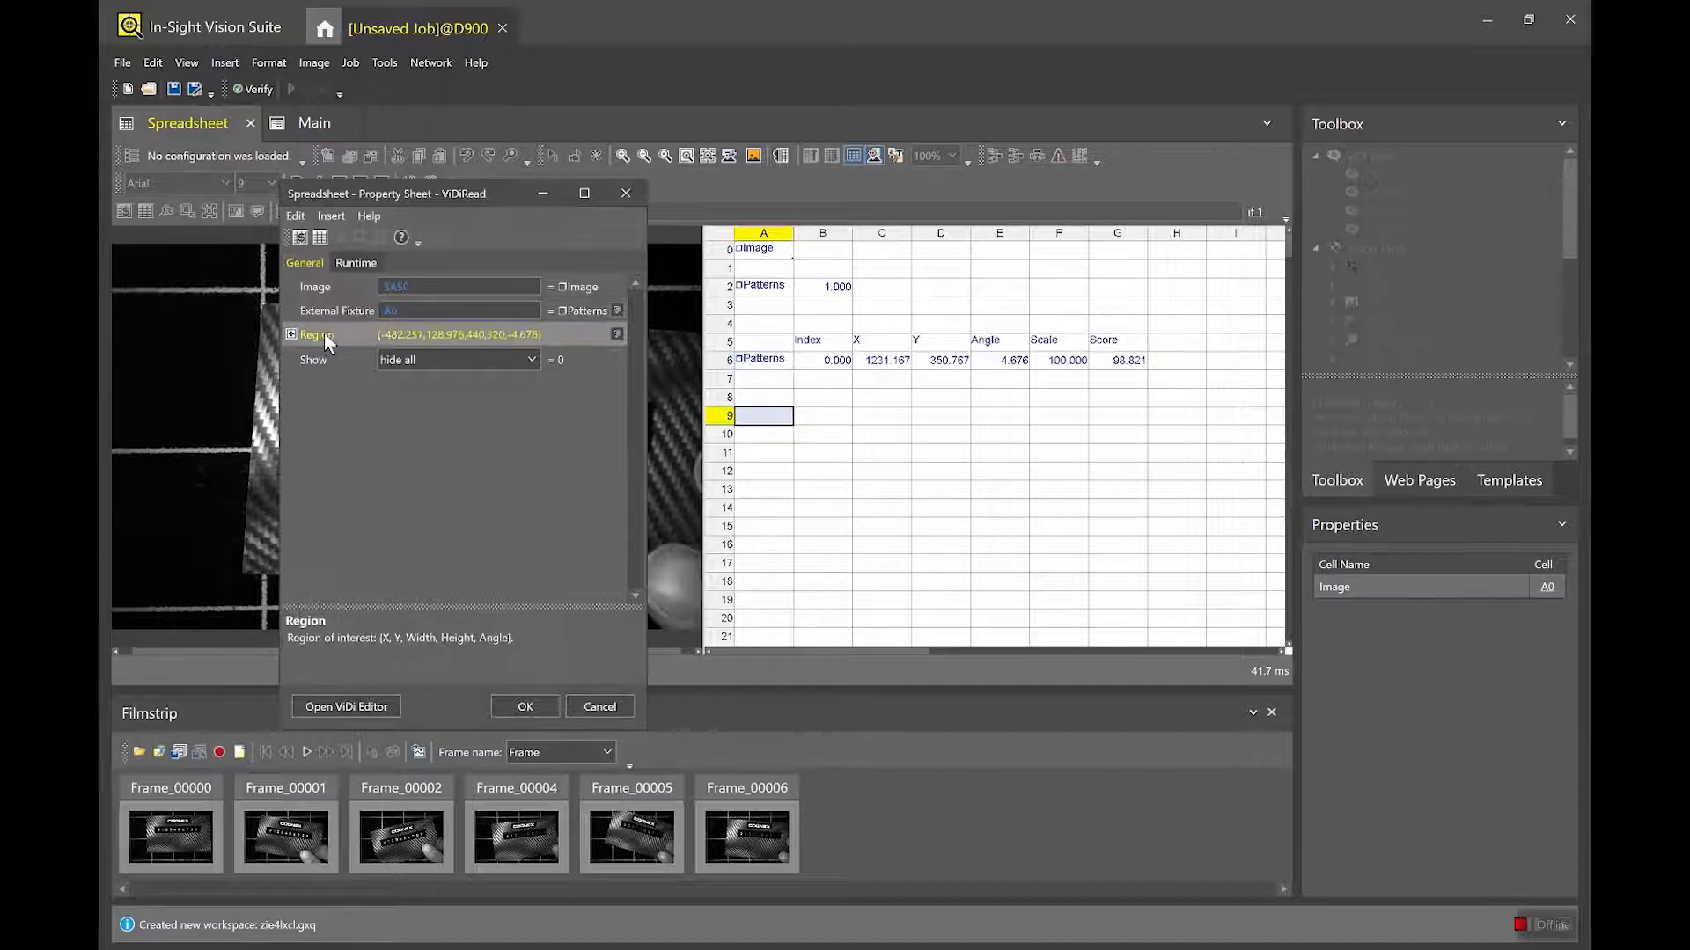
double_click(324, 335)
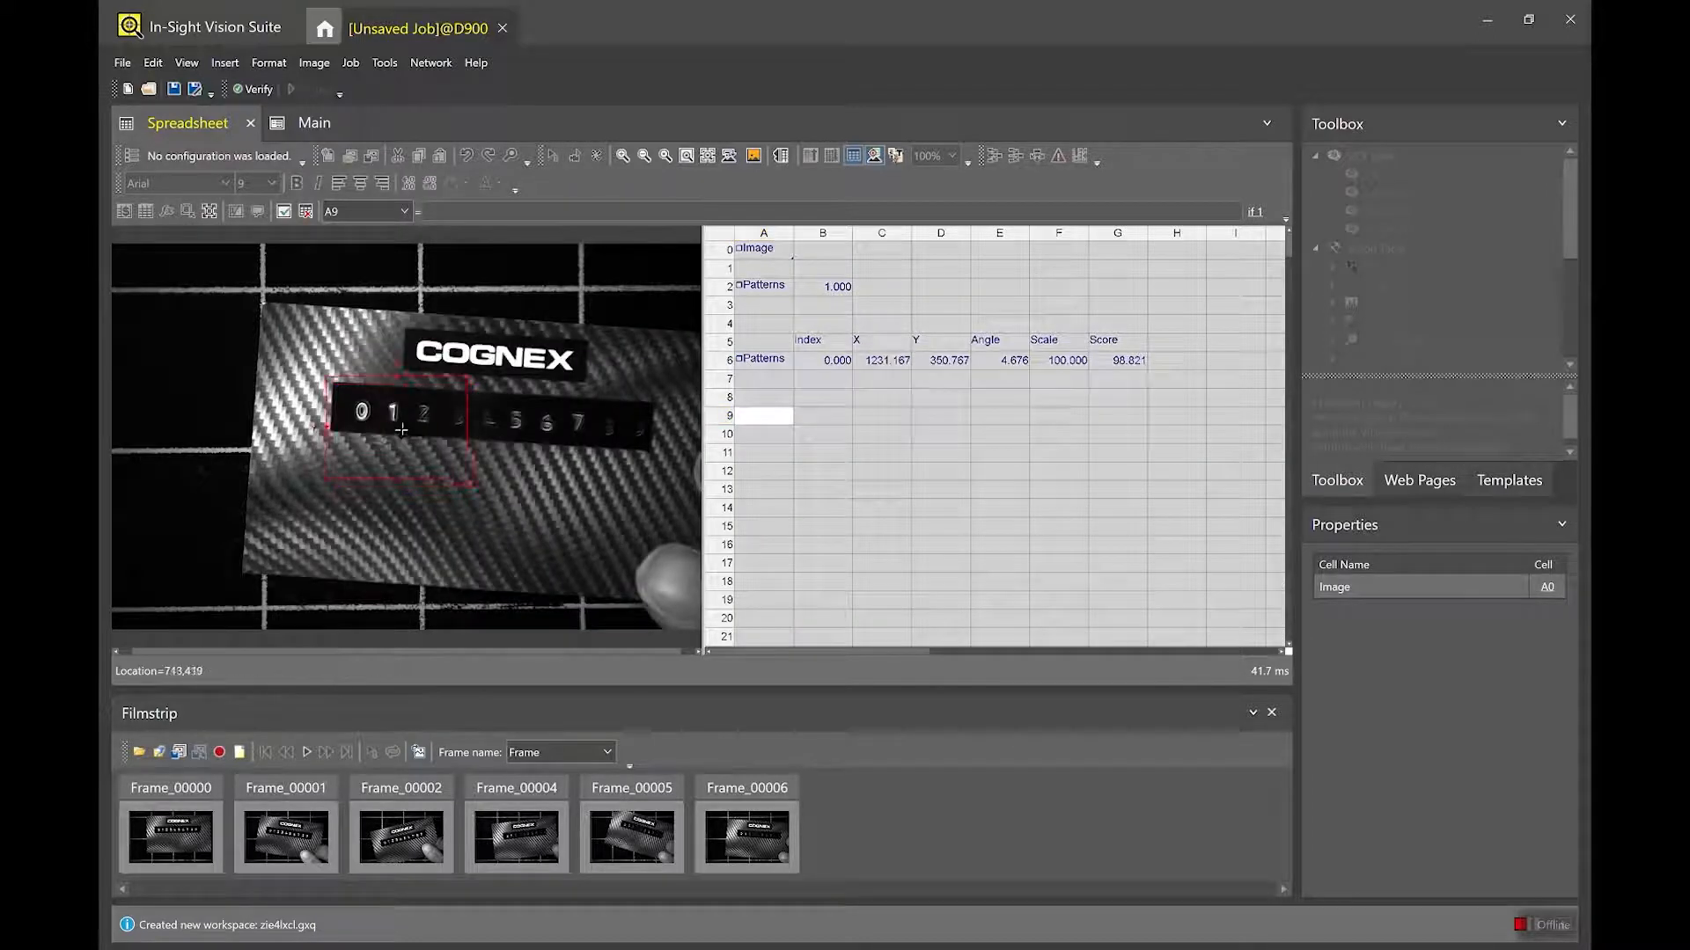
drag(477, 454, 653, 454)
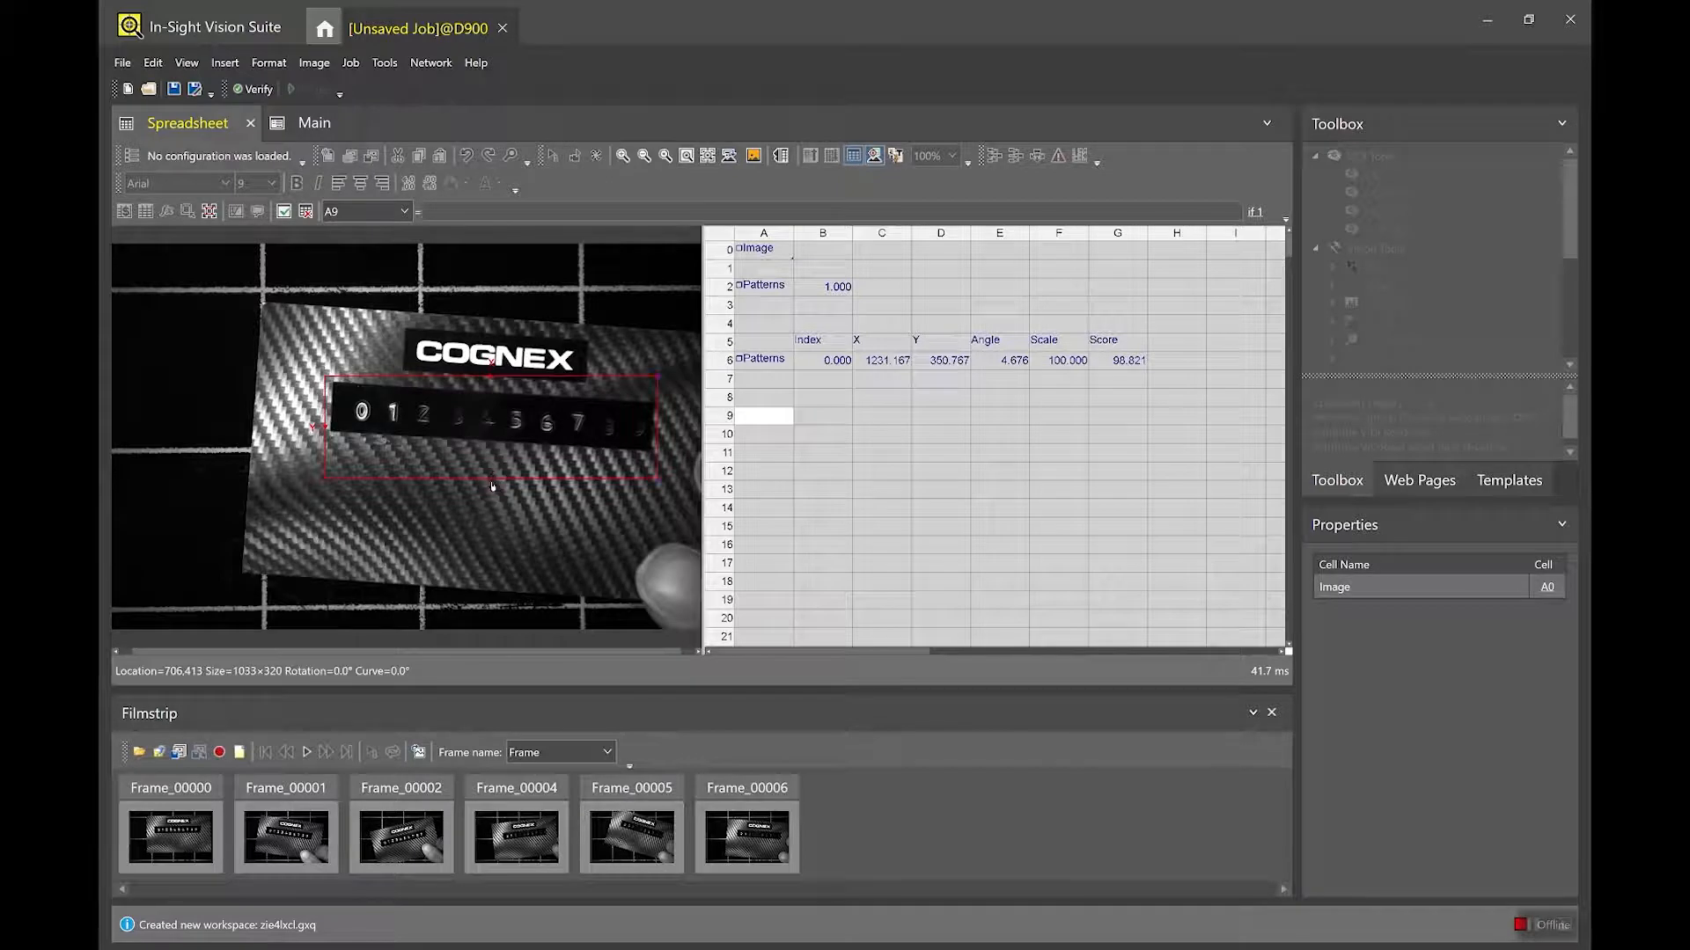
drag(494, 482, 522, 454)
drag(514, 380, 515, 388)
drag(491, 457, 491, 459)
key(Return)
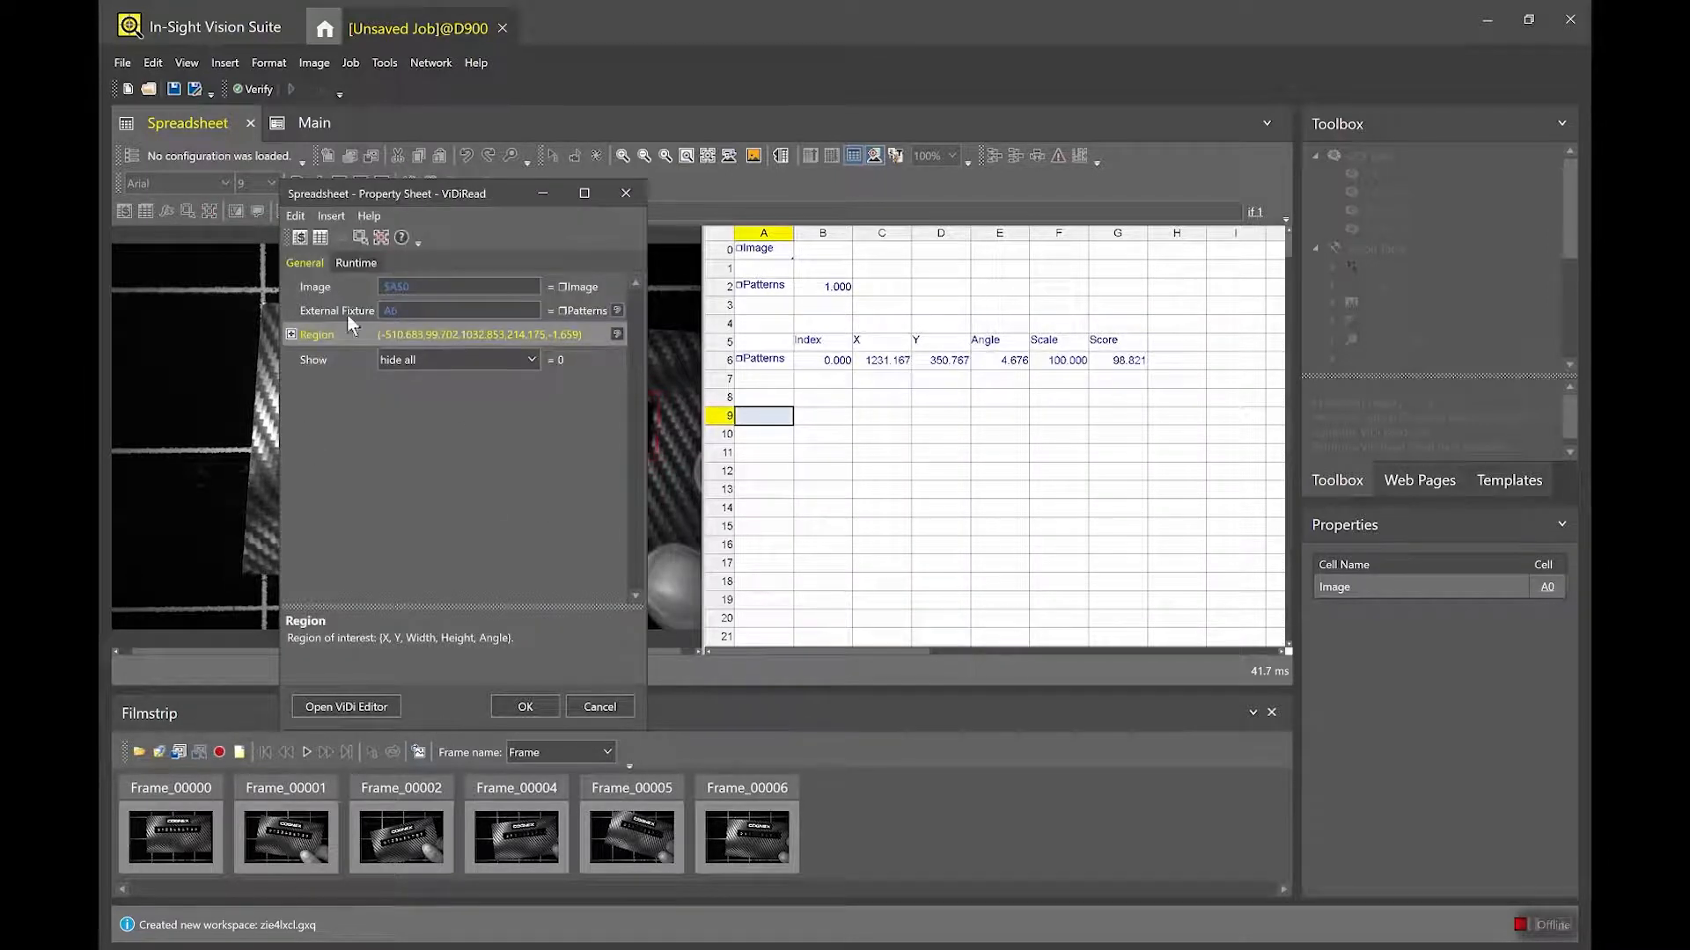
Open the ViDi Editor for the ViDiRead function and add all six filmstrip frames to its image database.
click(389, 709)
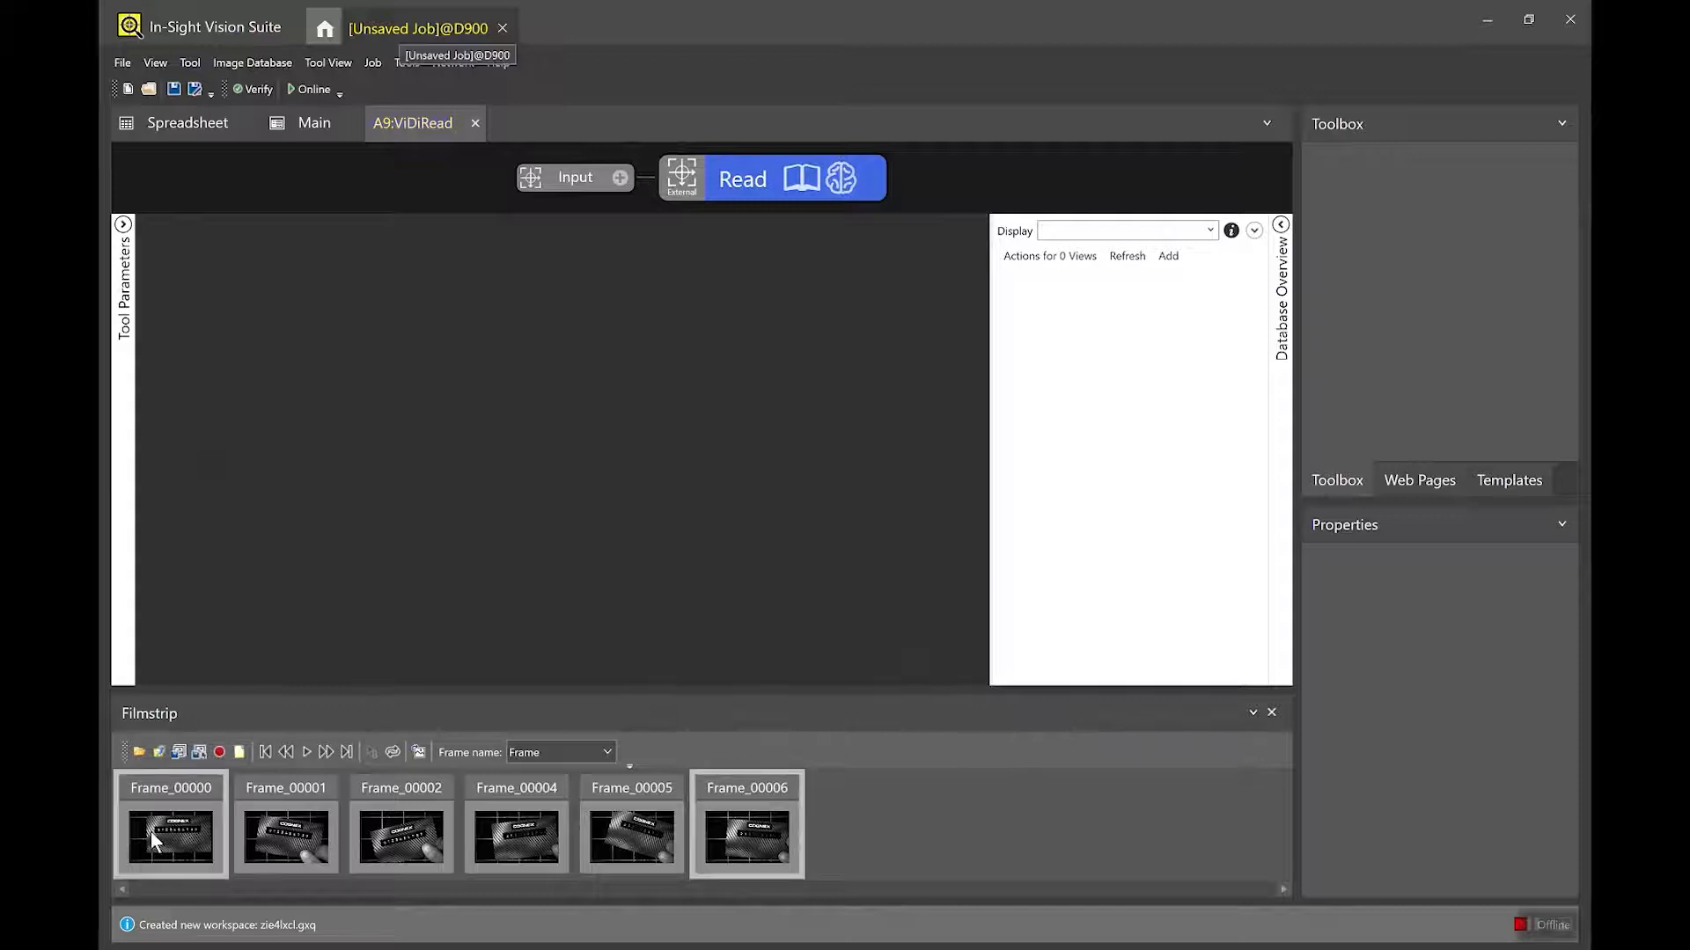
drag(739, 837, 1098, 501)
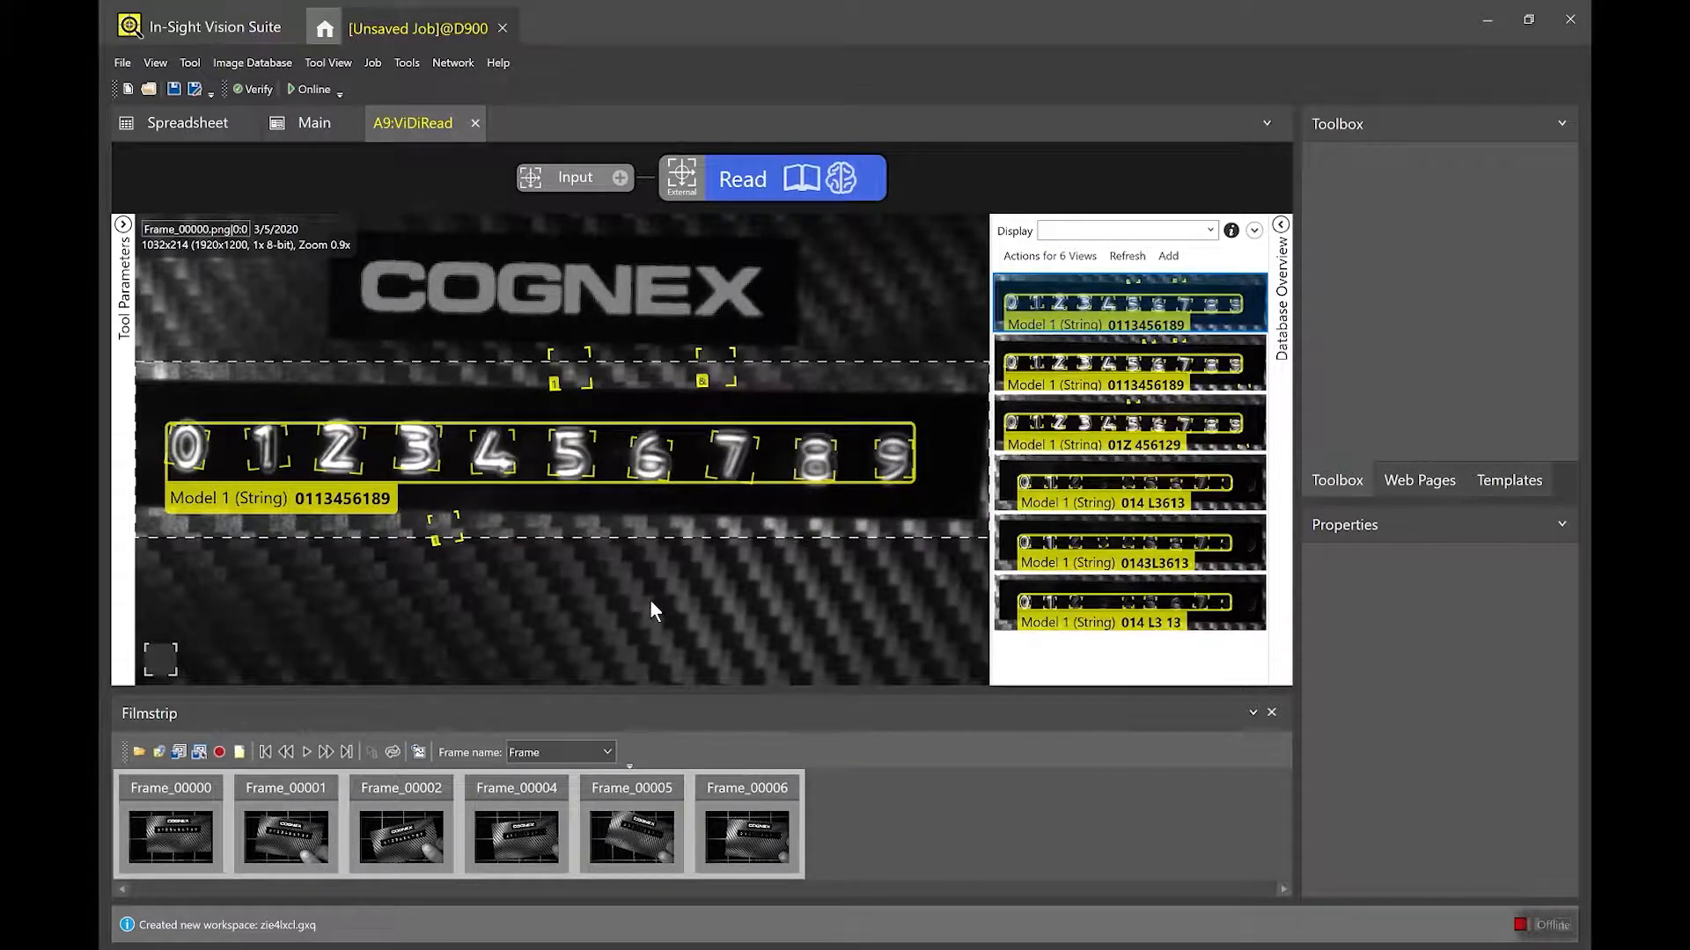
Examine the string read in each of the six views and the individual character features in Frame_00000.
scroll(651, 600, down, 3)
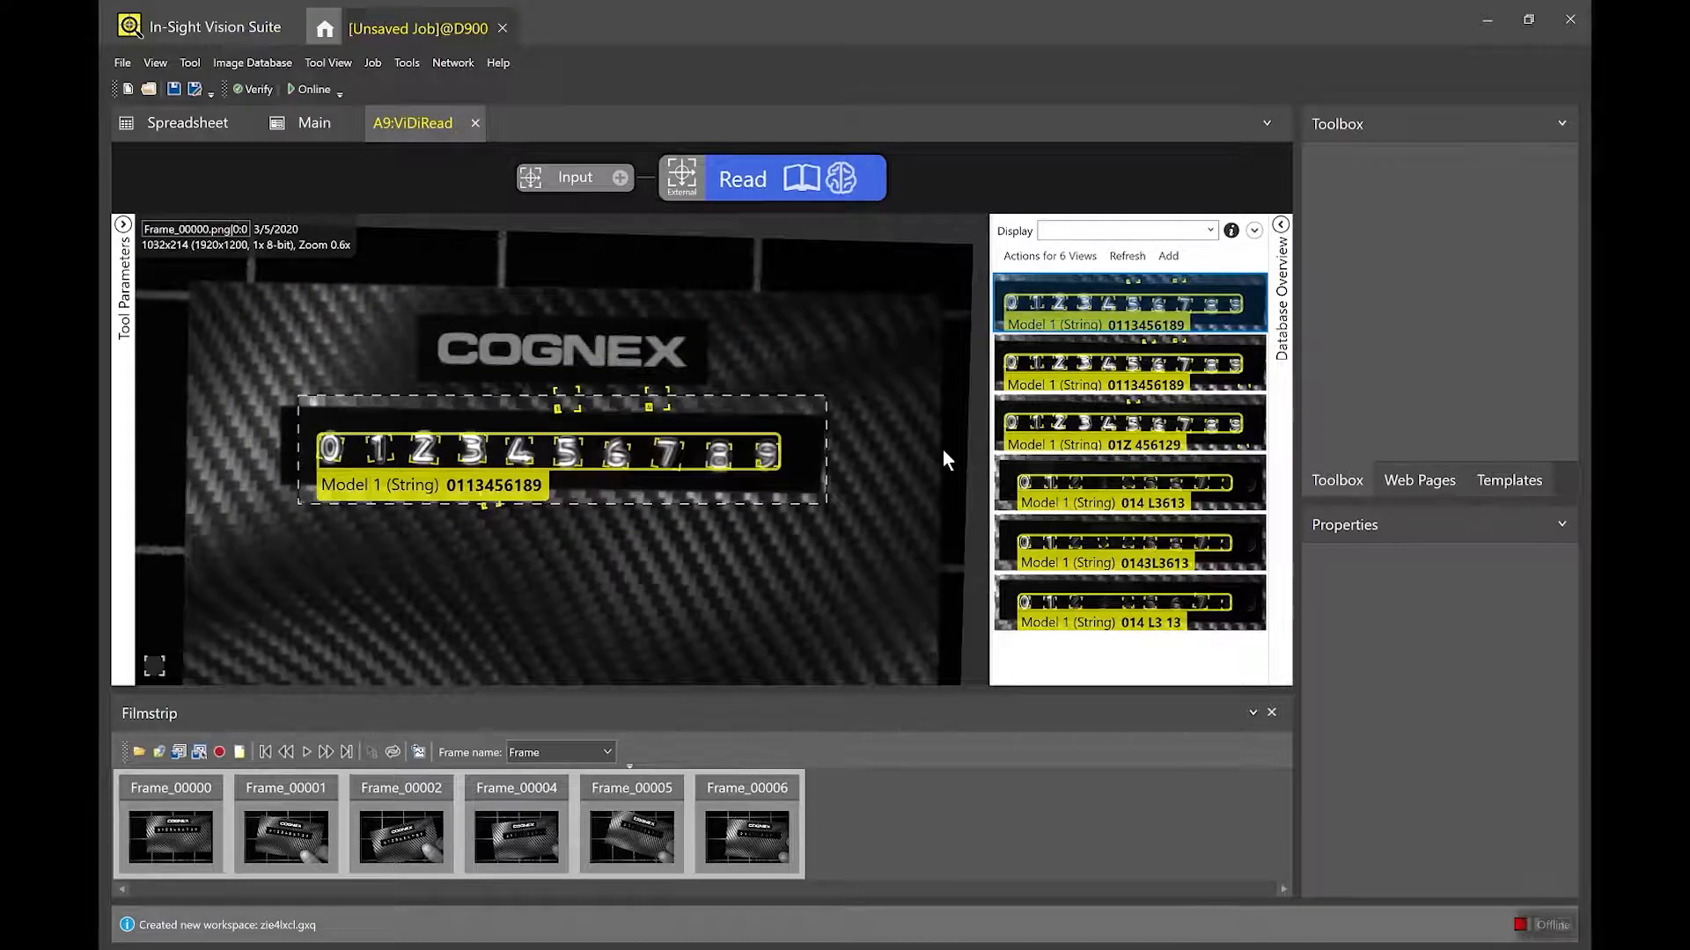
click(1213, 374)
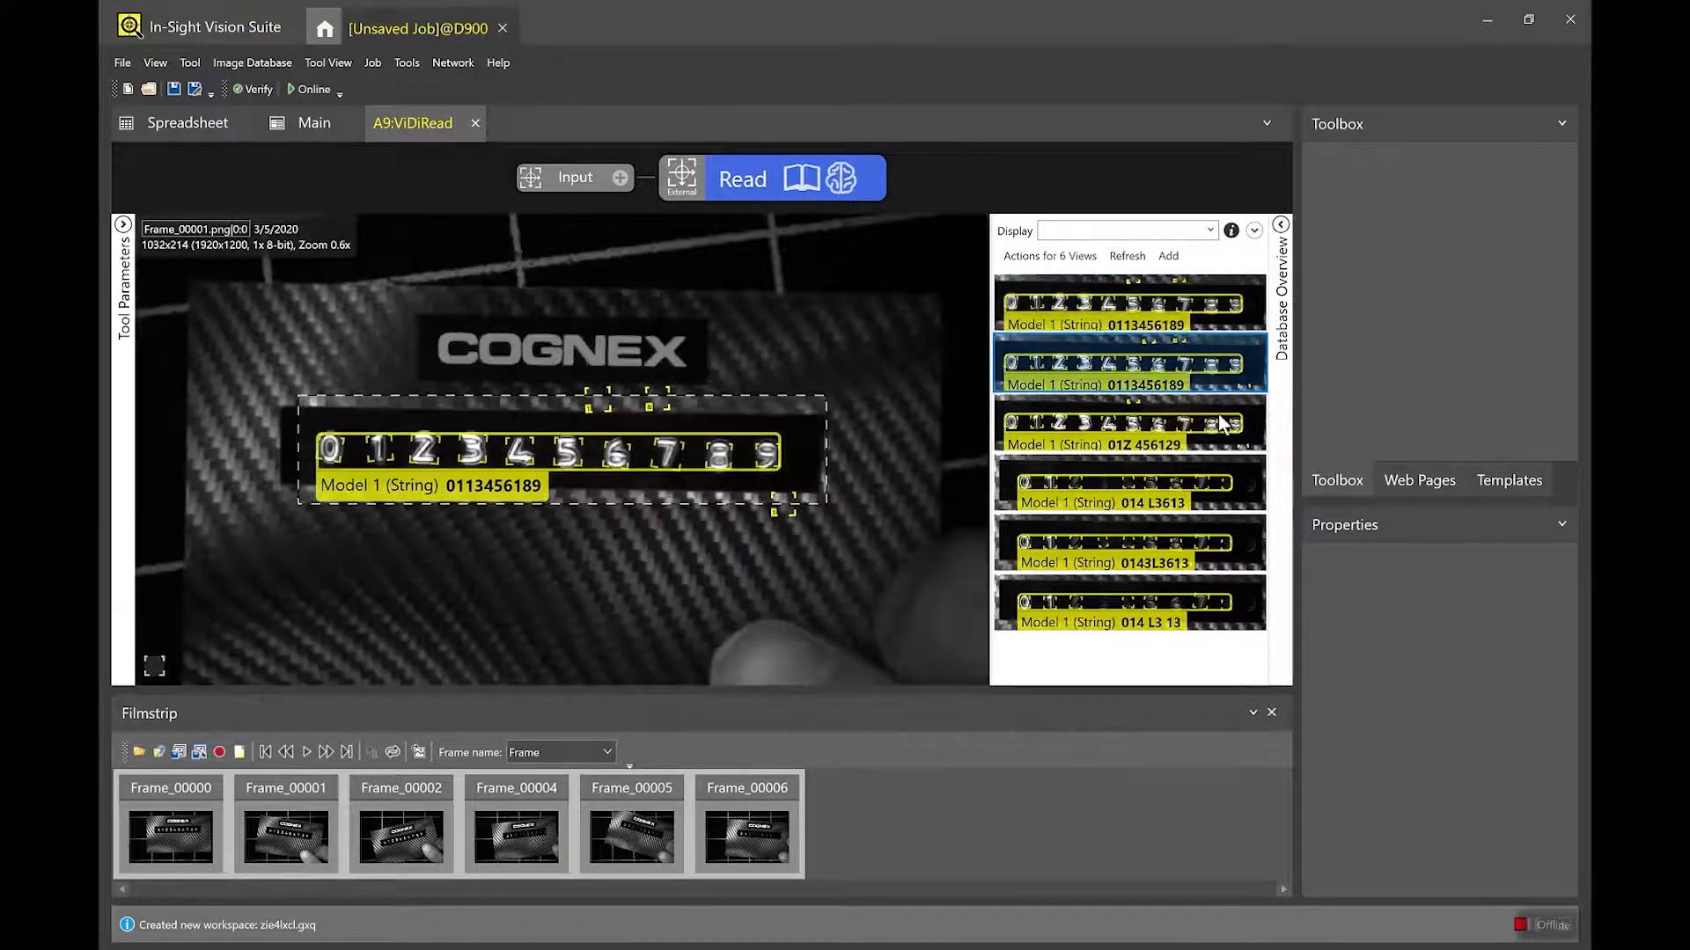
click(1220, 424)
click(1223, 509)
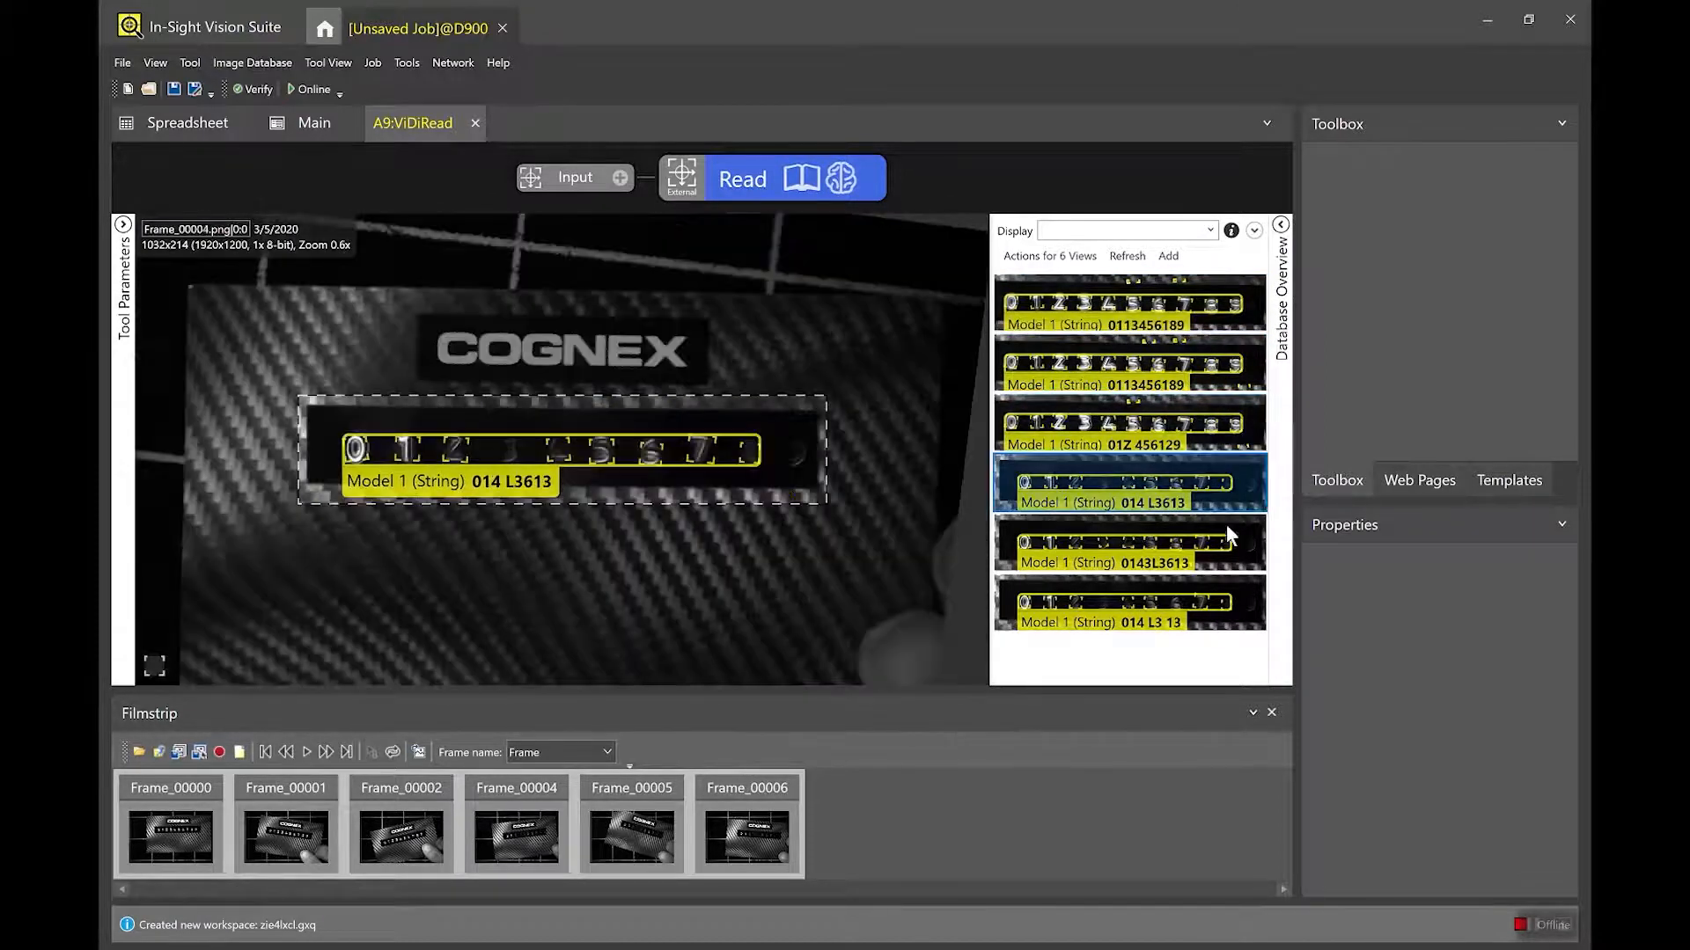
click(1223, 537)
click(1207, 607)
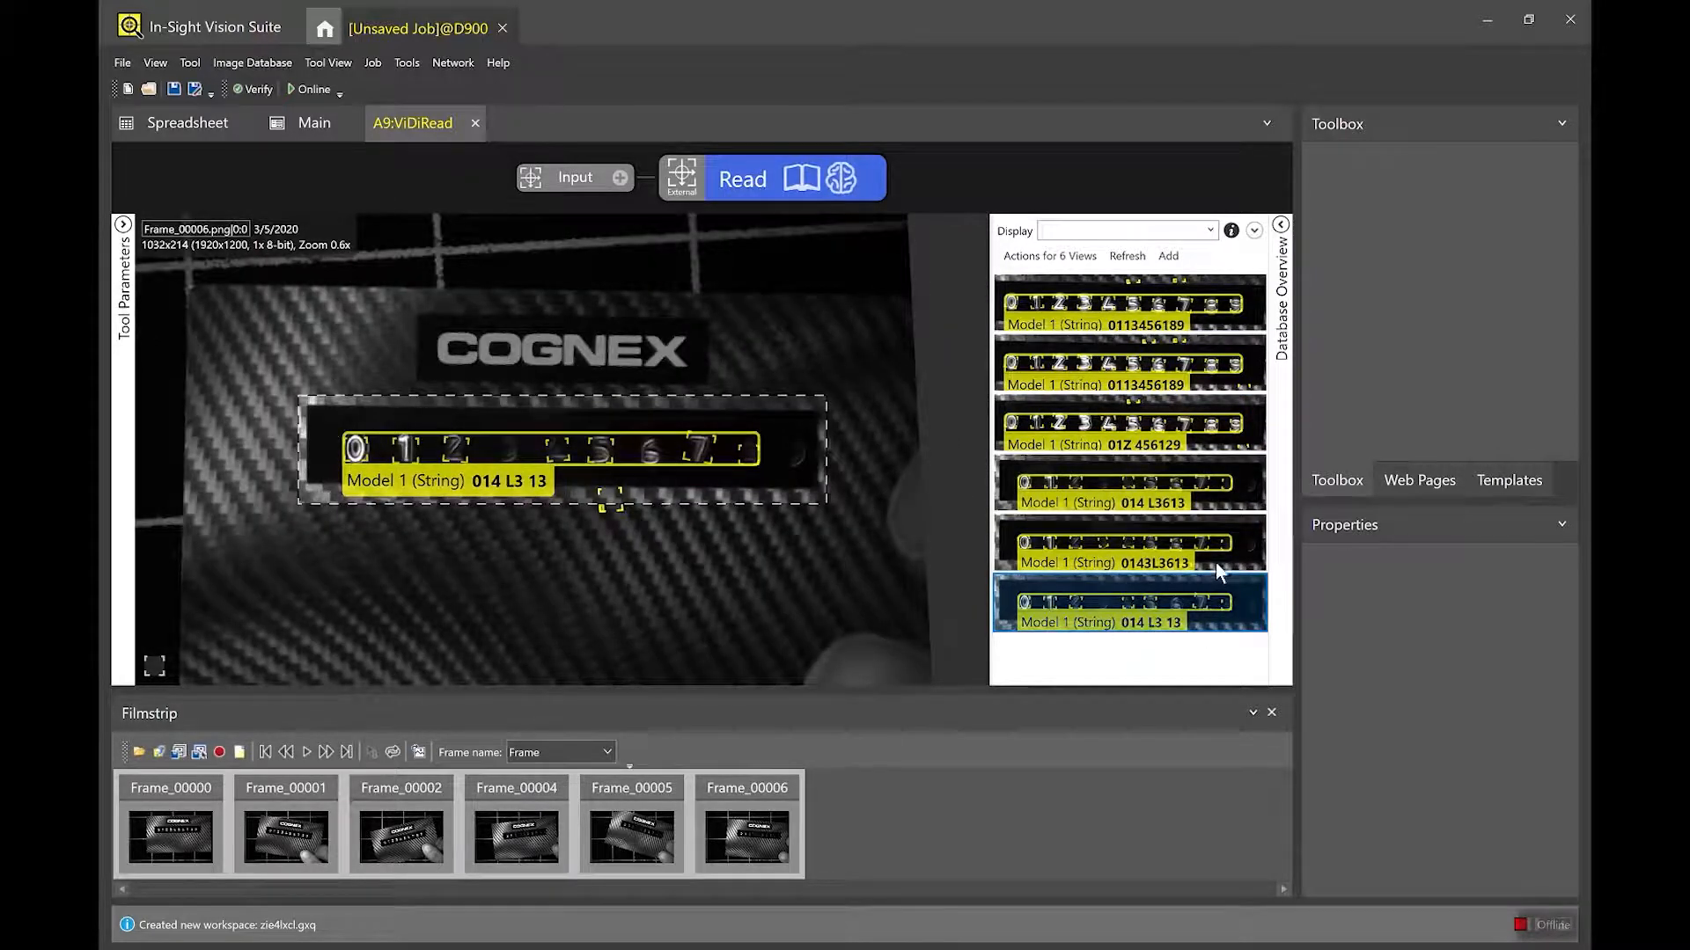
click(1219, 569)
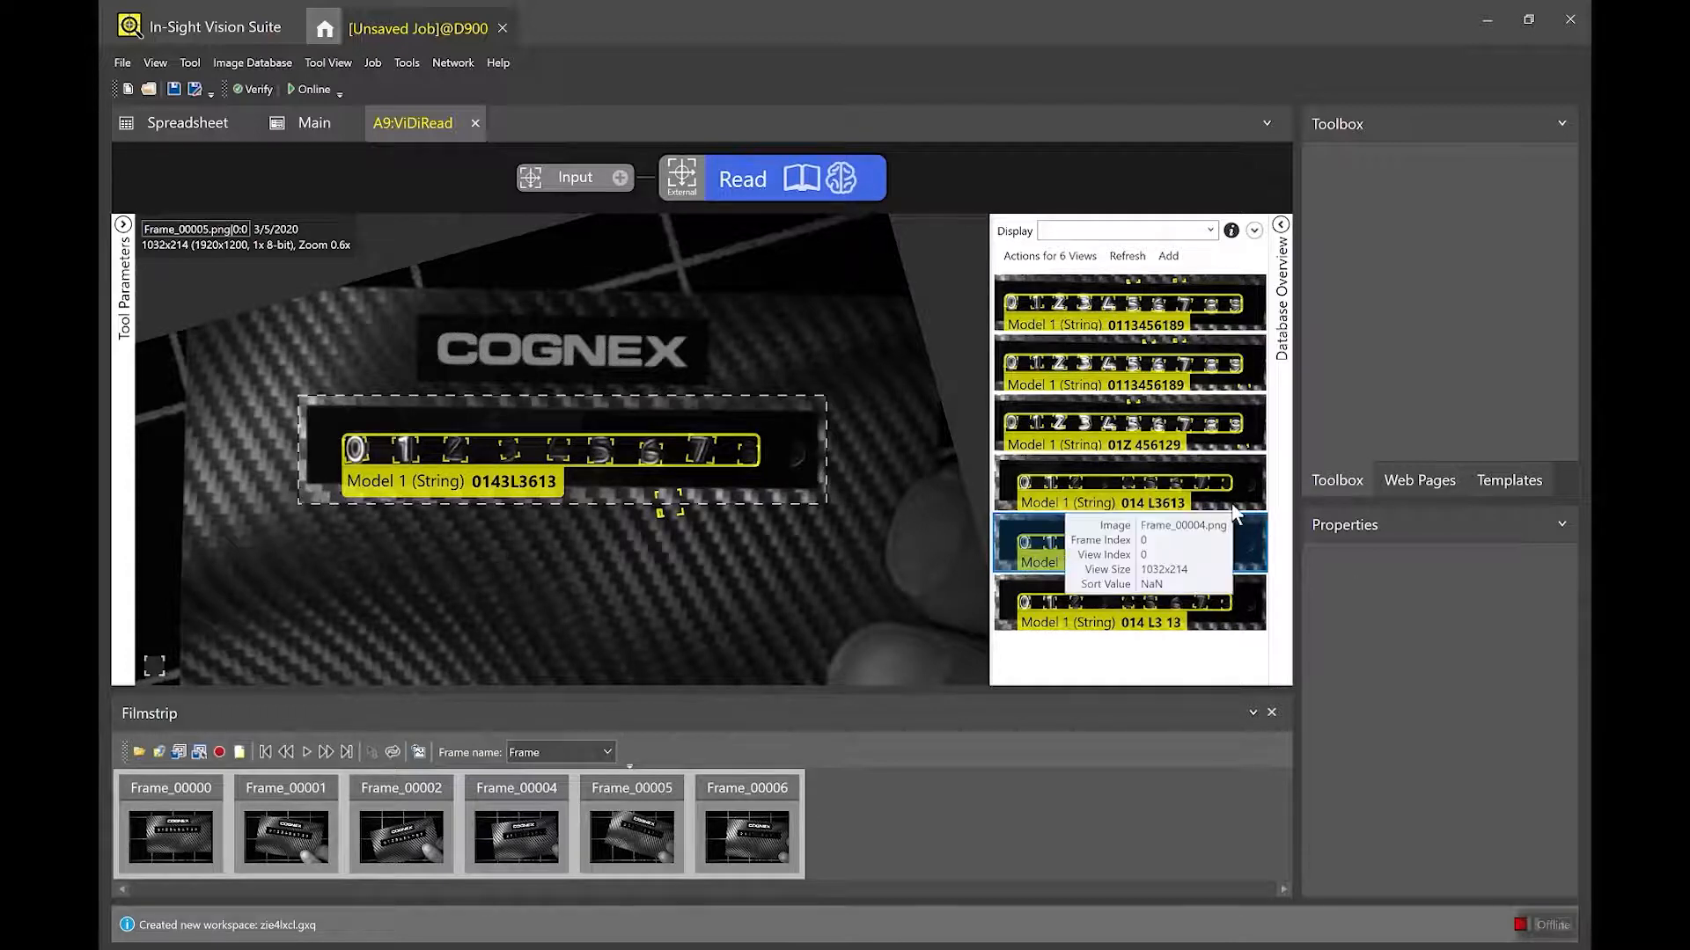
click(1220, 323)
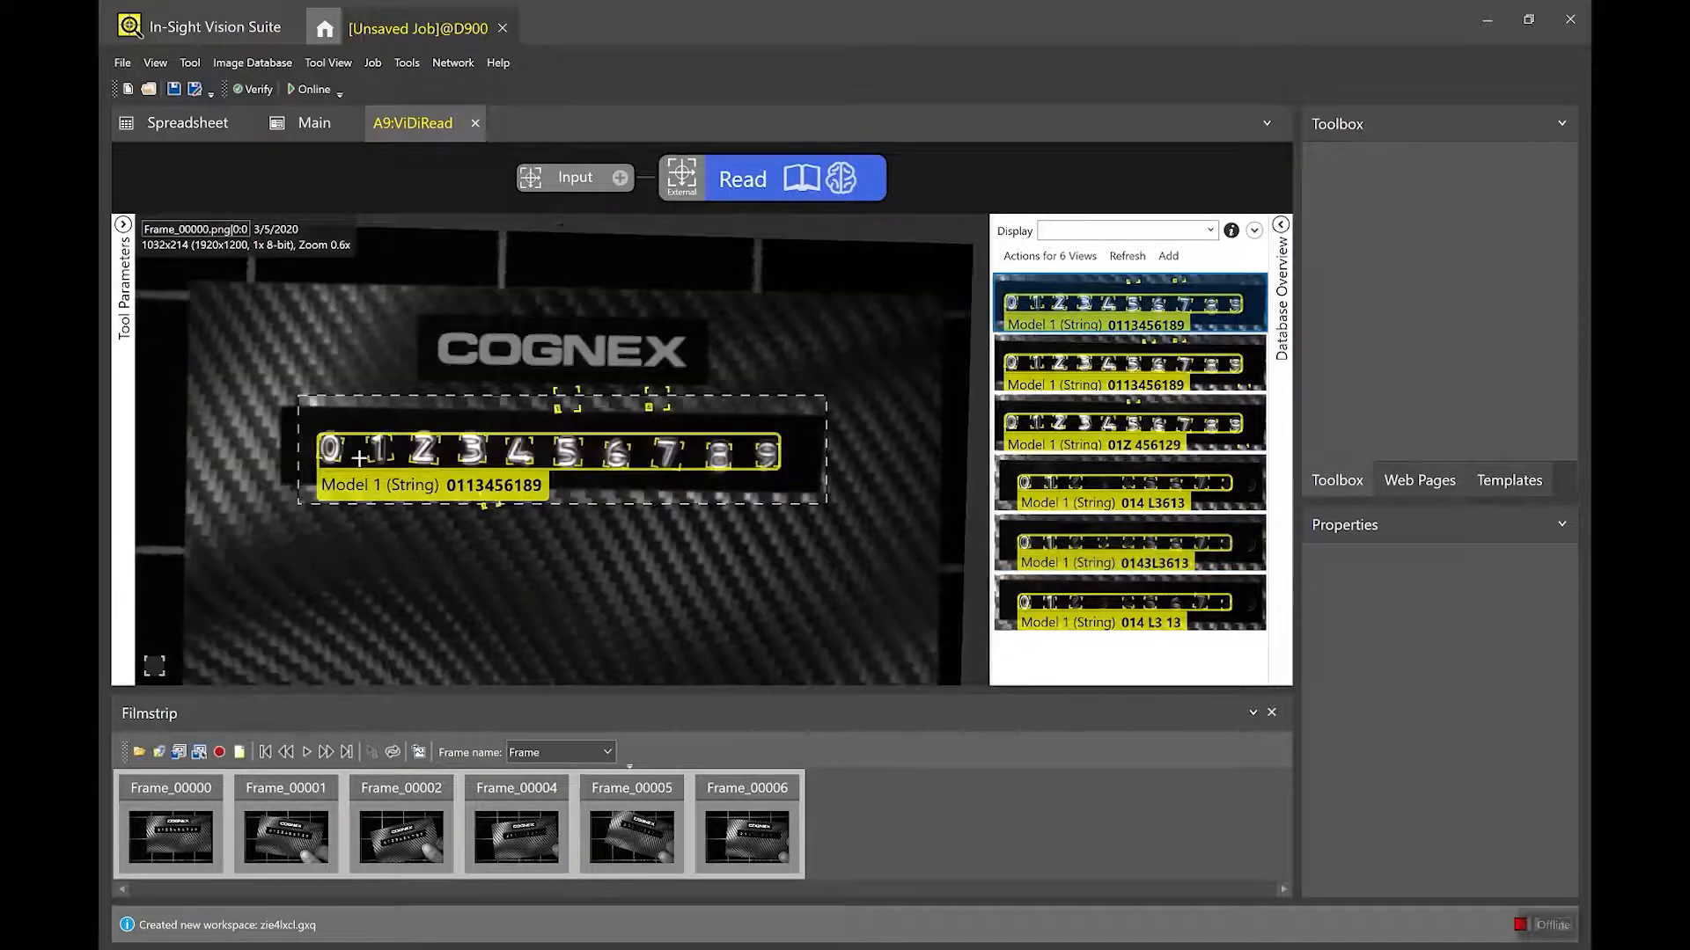
mouse_move(469, 469)
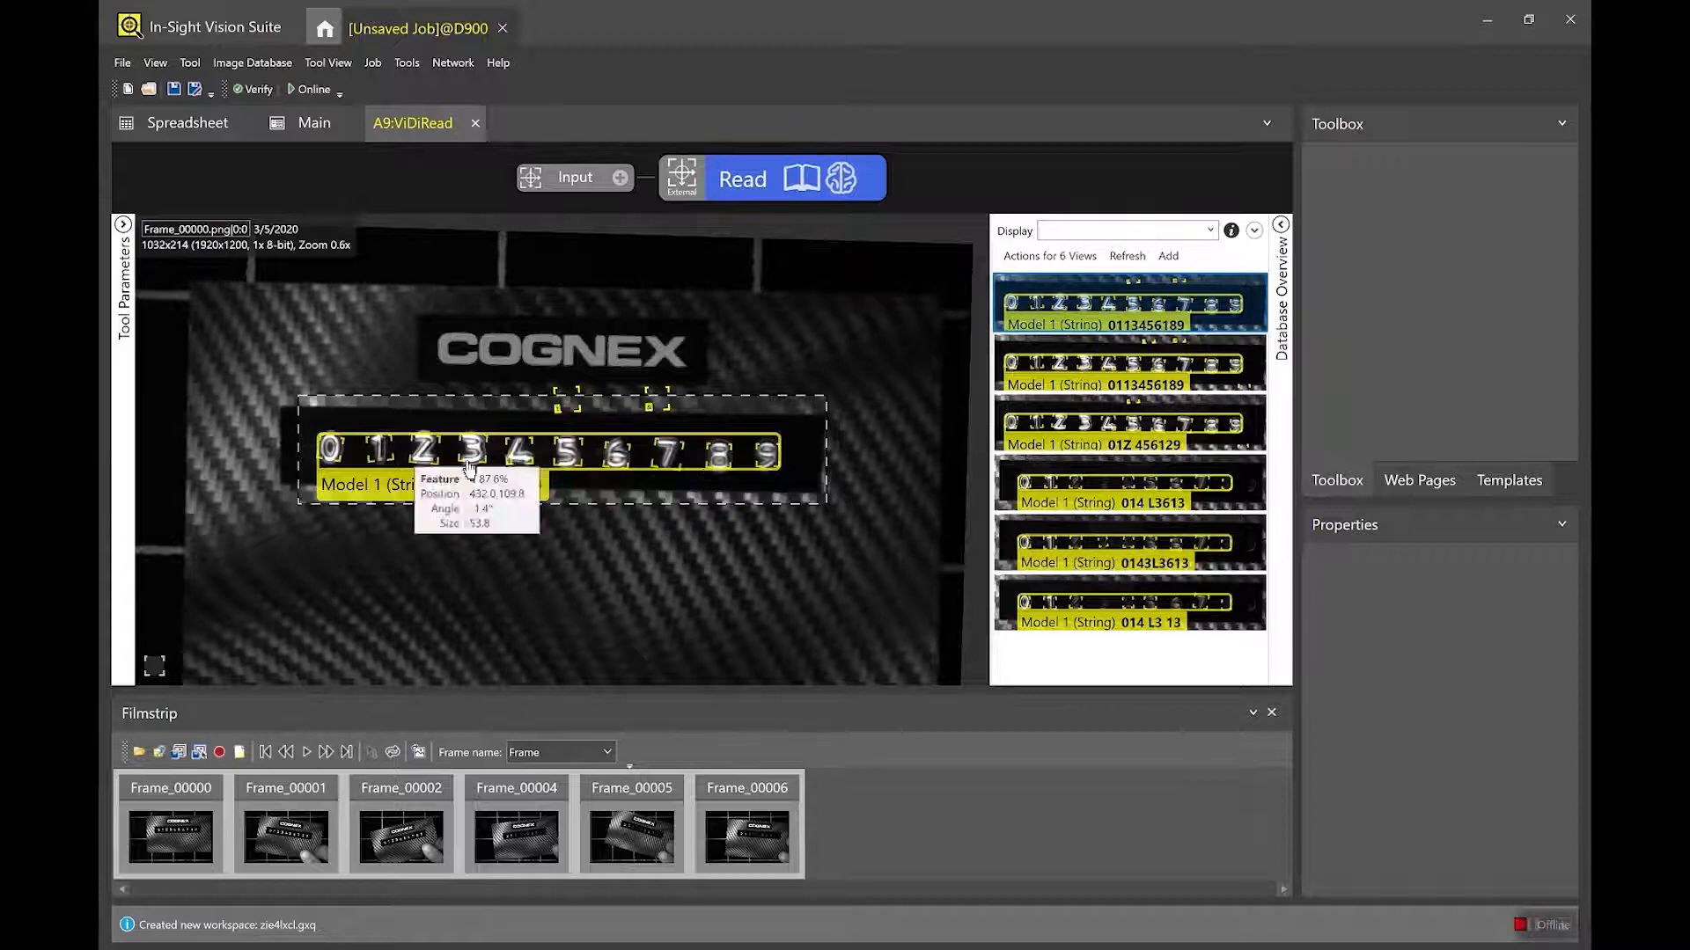
scroll(469, 469, up, 2)
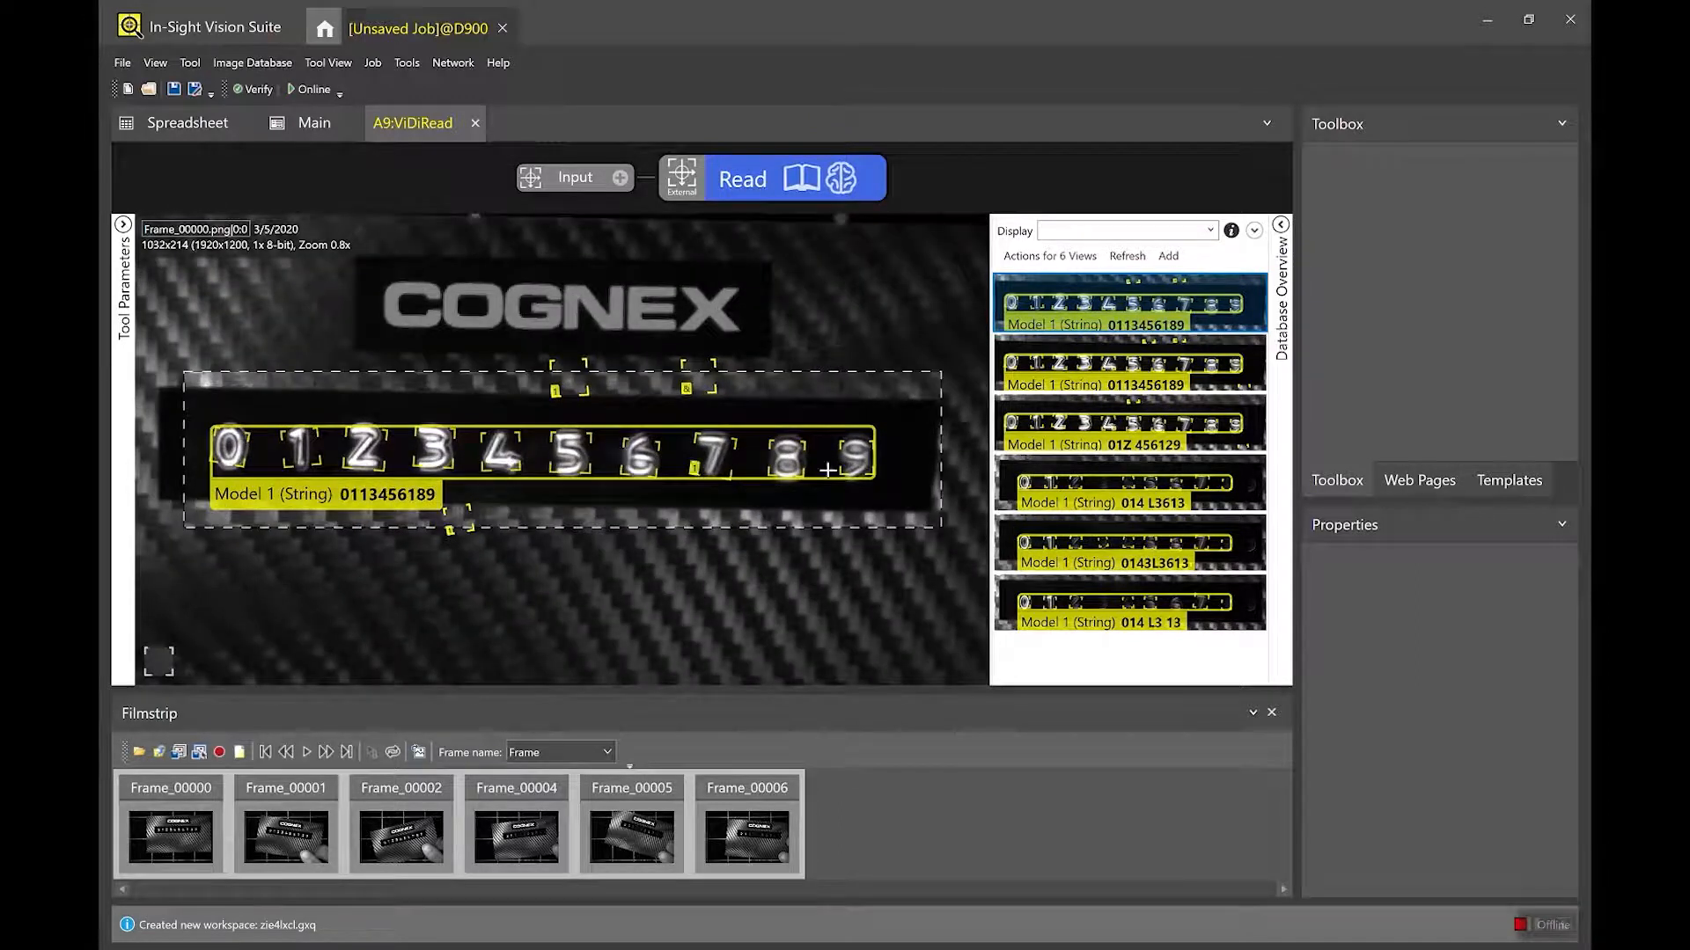
mouse_move(873, 479)
mouse_move(361, 450)
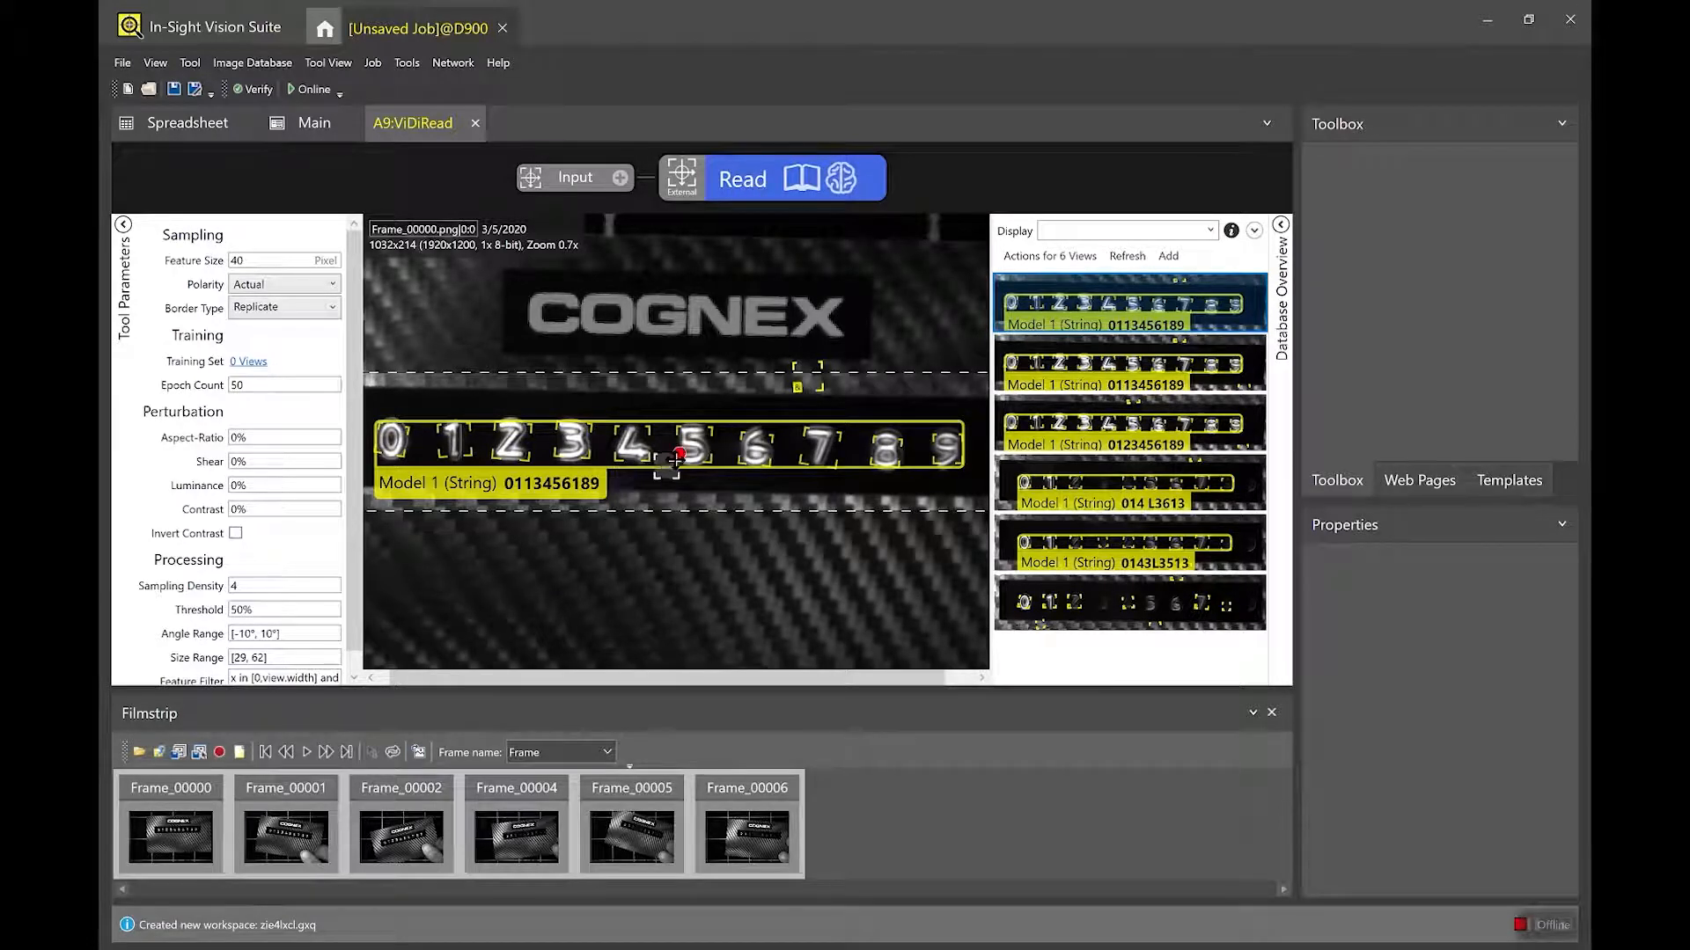
Resize the feature size box over the 5 in Frame_00000 to about 43.4 × 62.9 pixels and rerun the Read tool.
scroll(676, 458, up, 2)
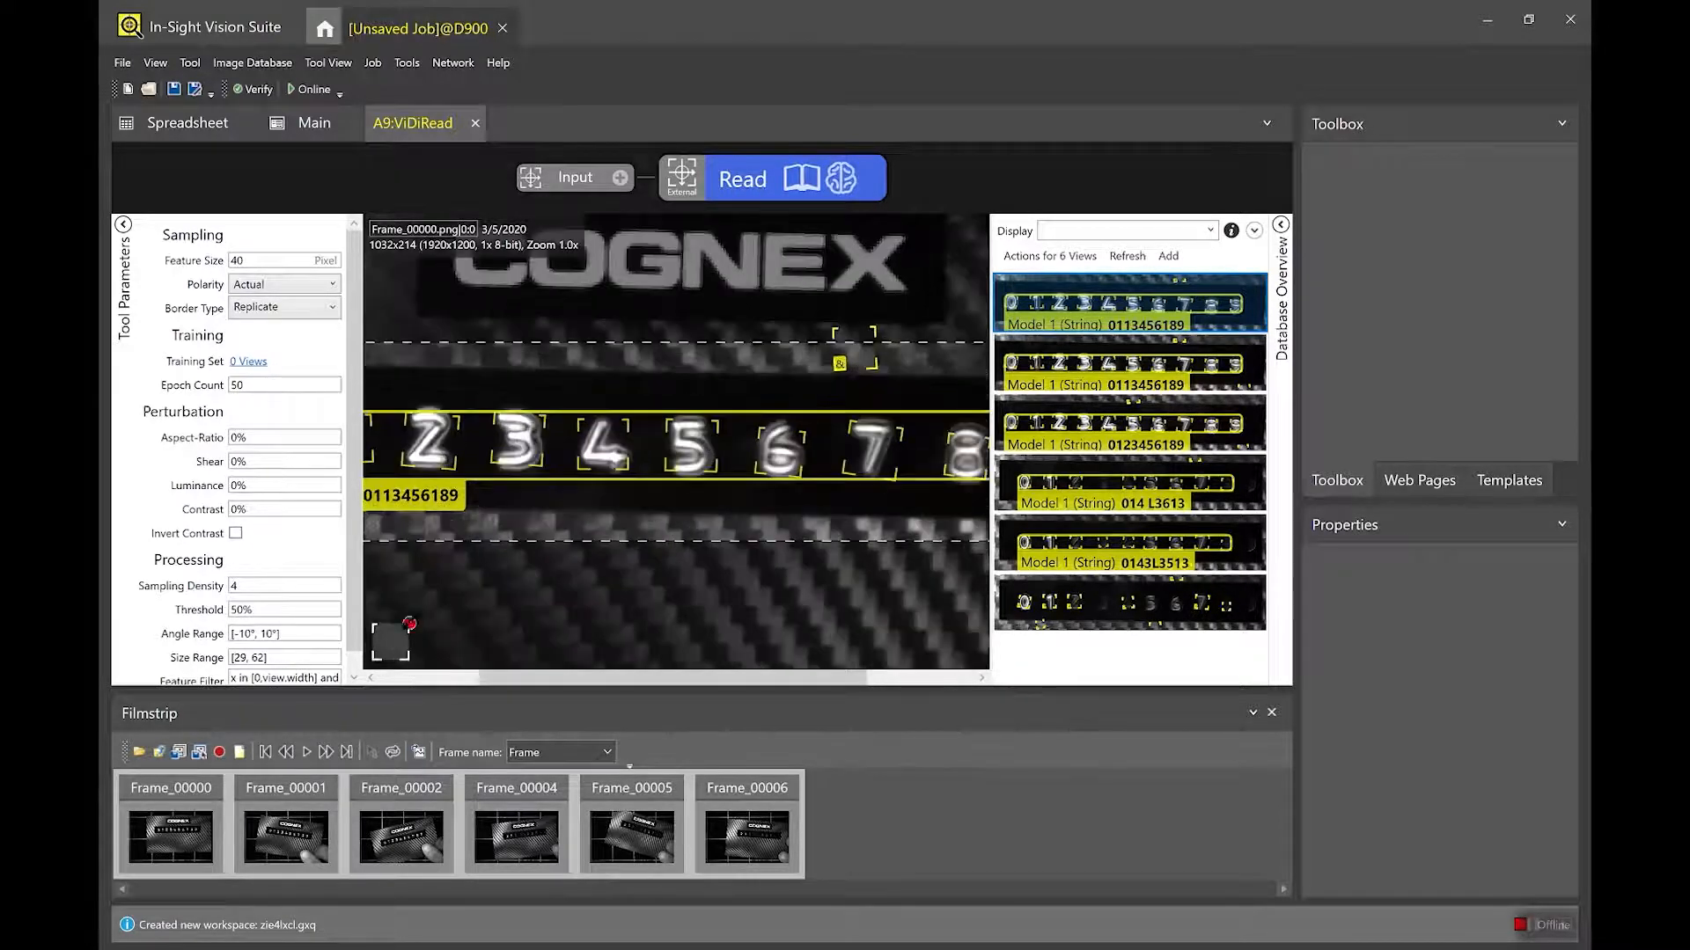
scroll(739, 523, up, 2)
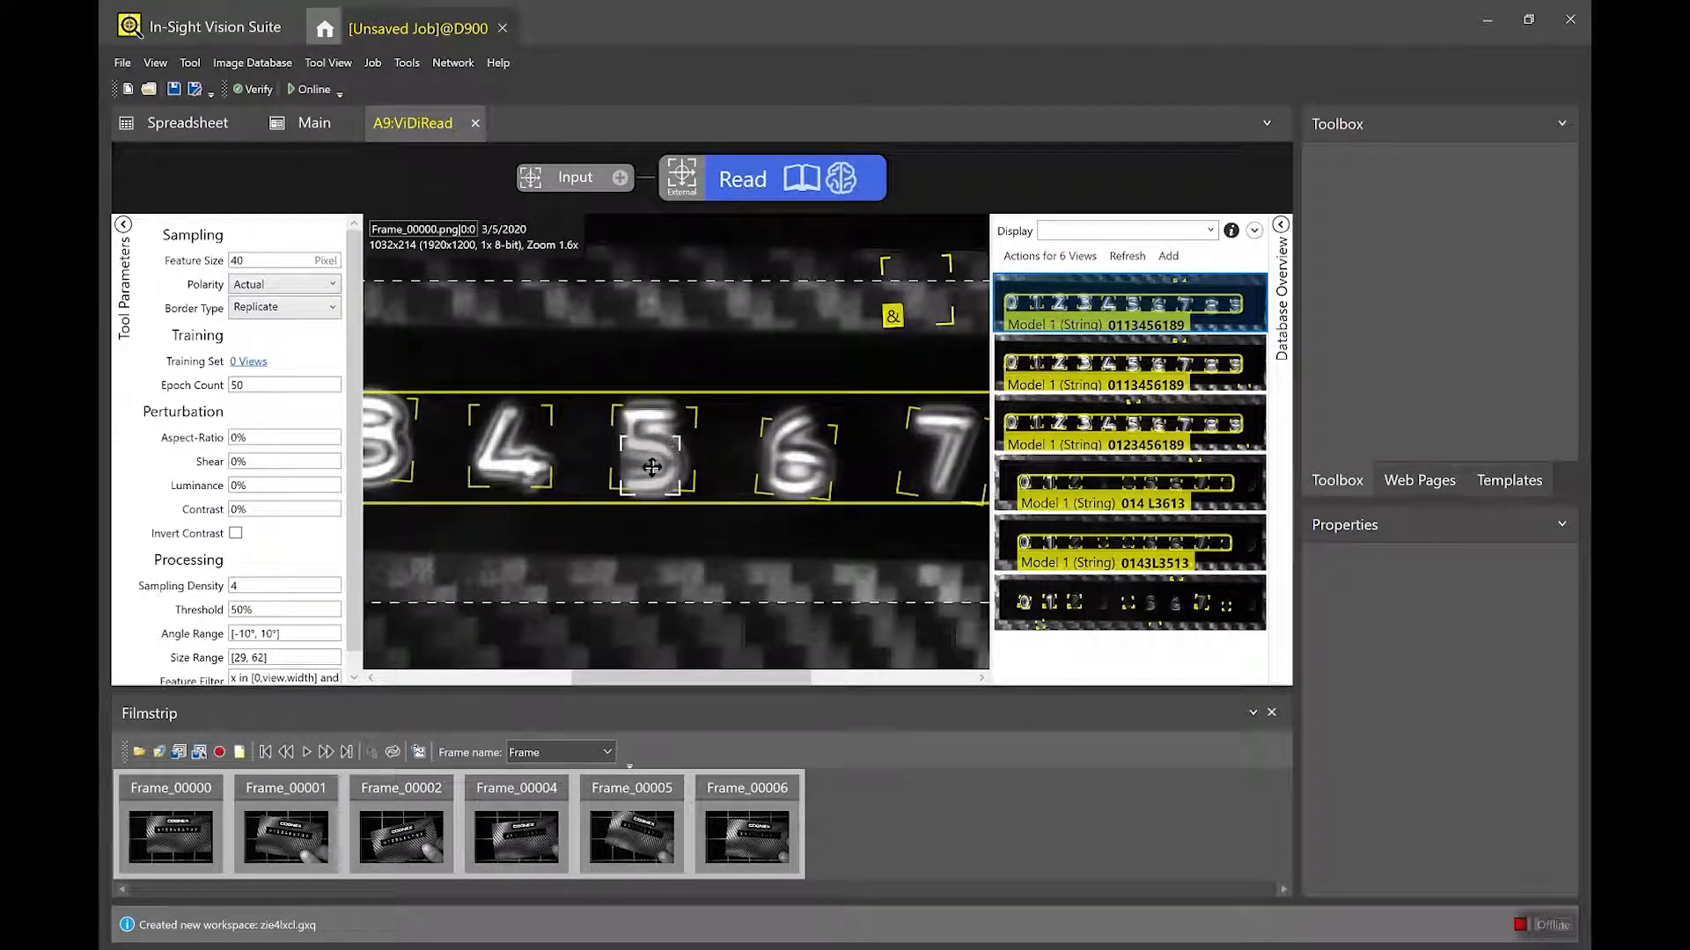
drag(678, 437, 684, 401)
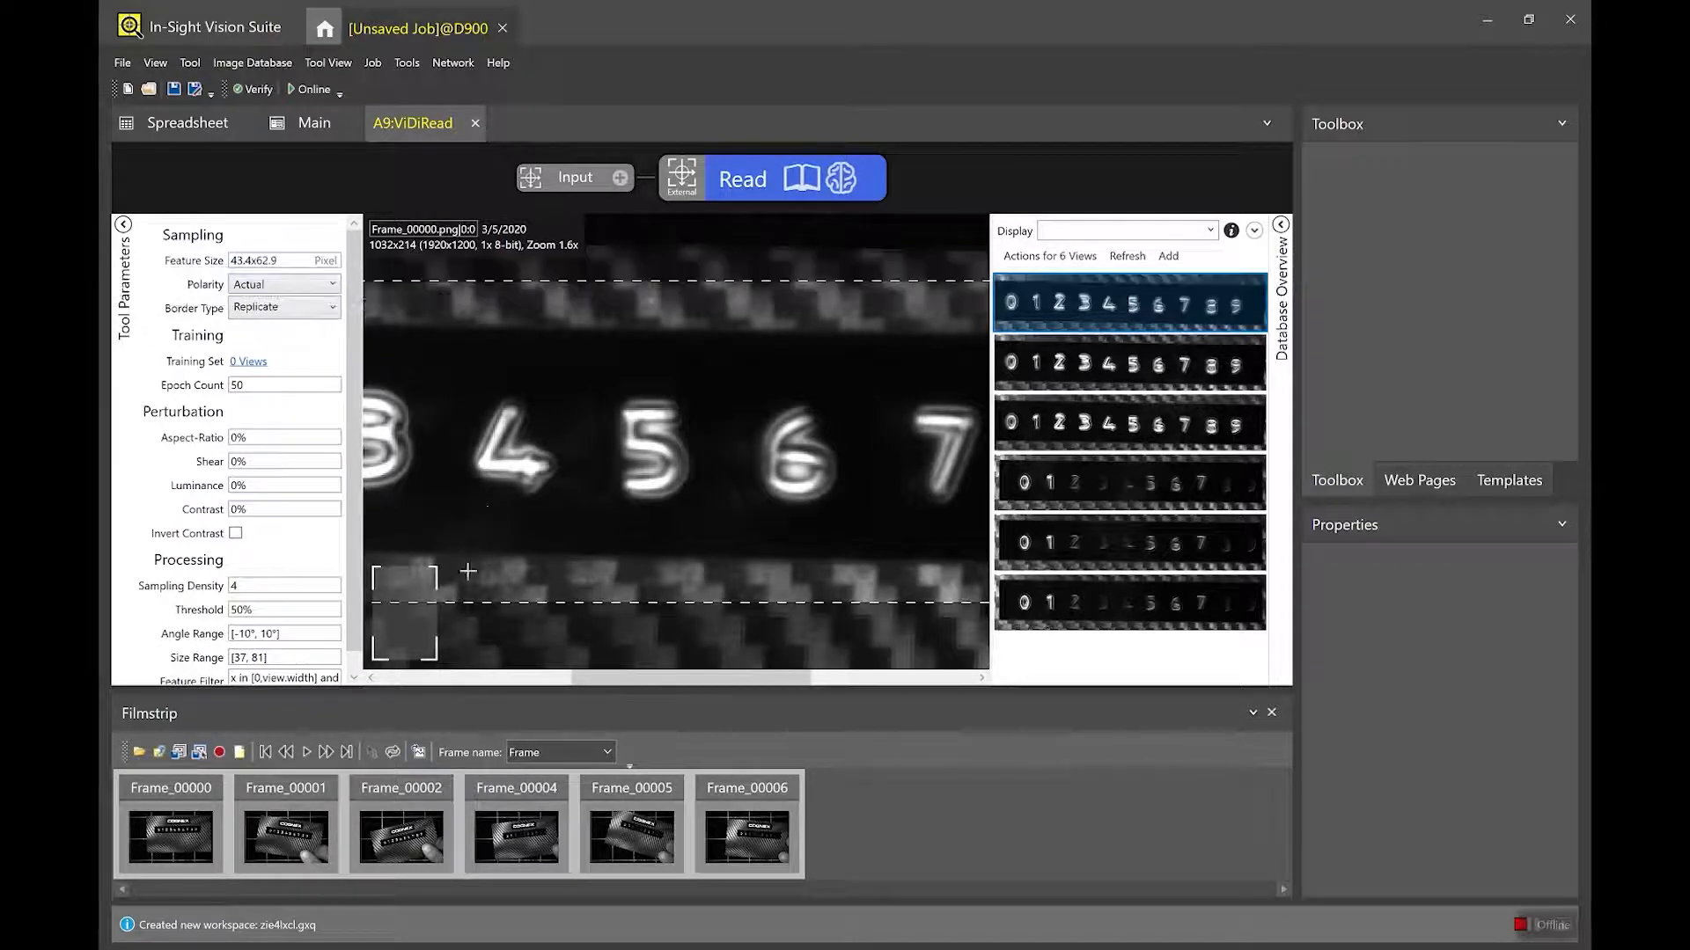
scroll(563, 594, down, 1)
scroll(580, 596, down, 5)
click(836, 178)
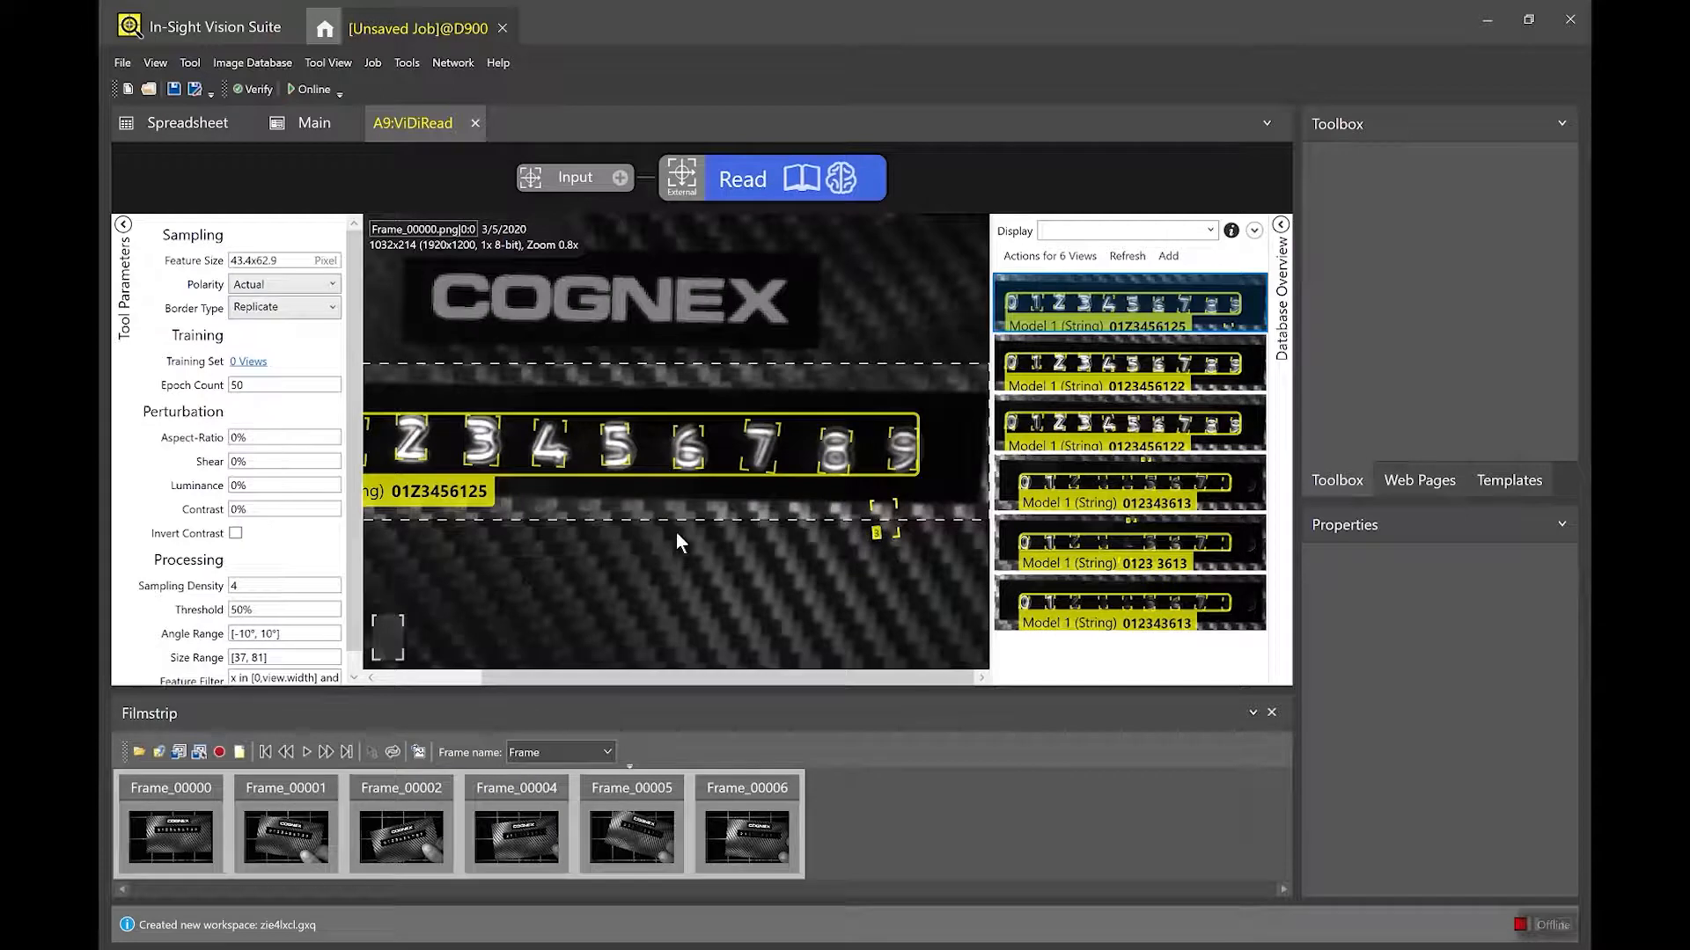
Clear the marking and labels from the Frame_00006 view.
scroll(670, 533, down, 2)
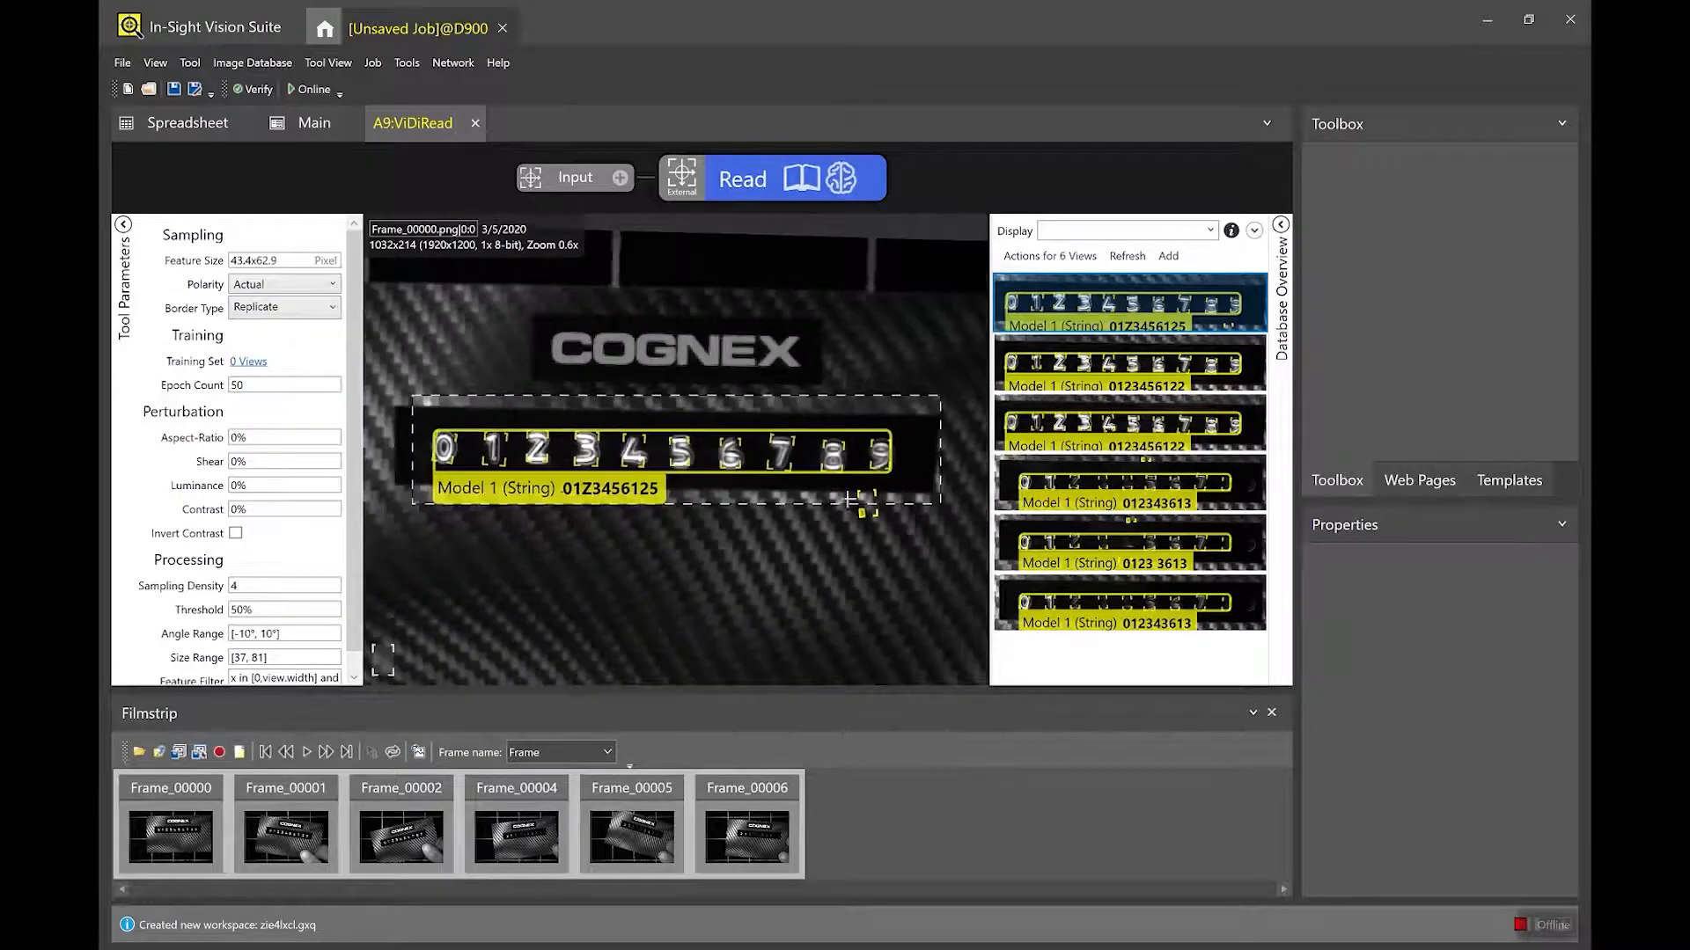
mouse_move(576, 498)
click(1243, 513)
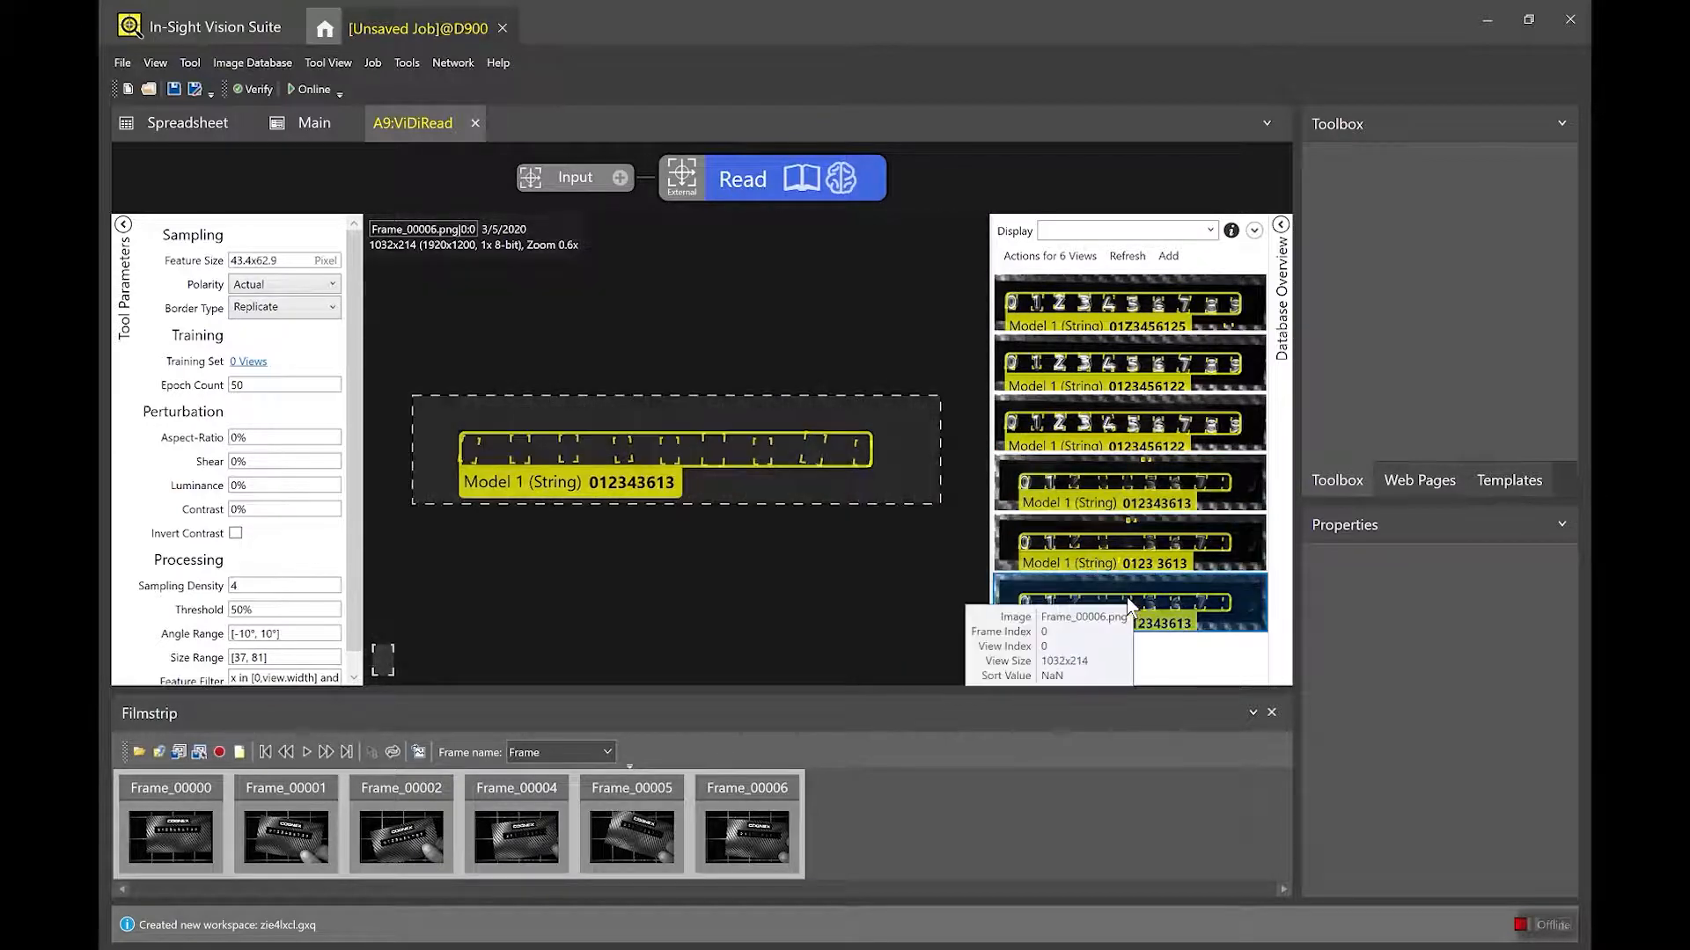
click(1128, 604)
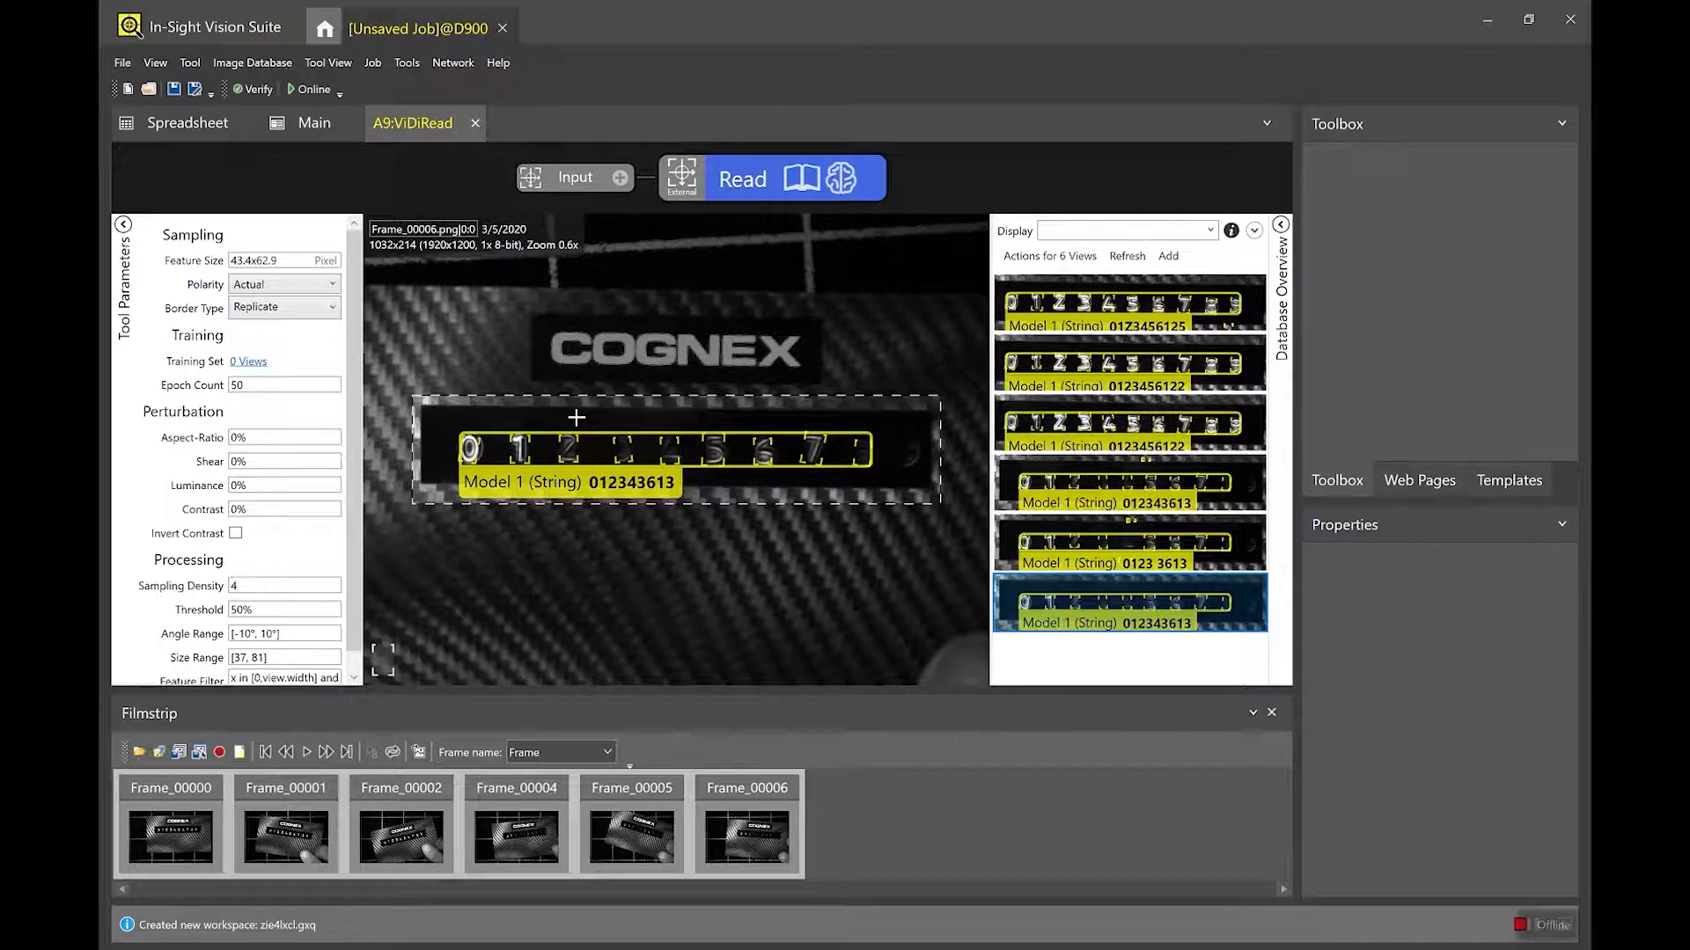
scroll(577, 417, up, 1)
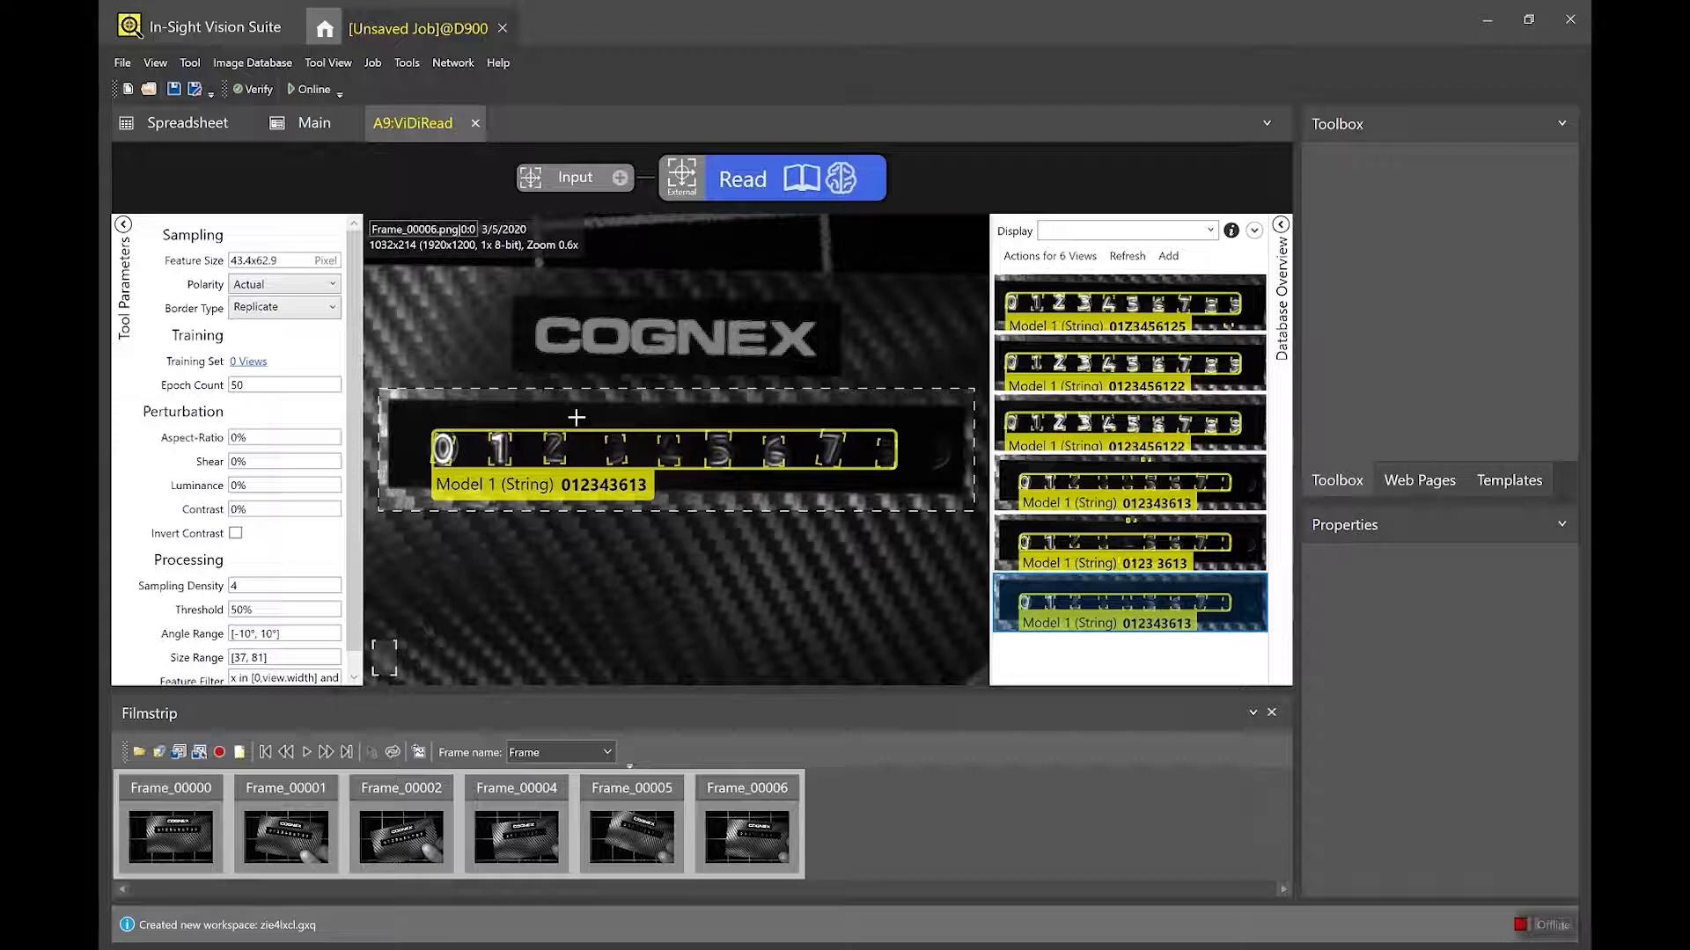
scroll(577, 417, up, 1)
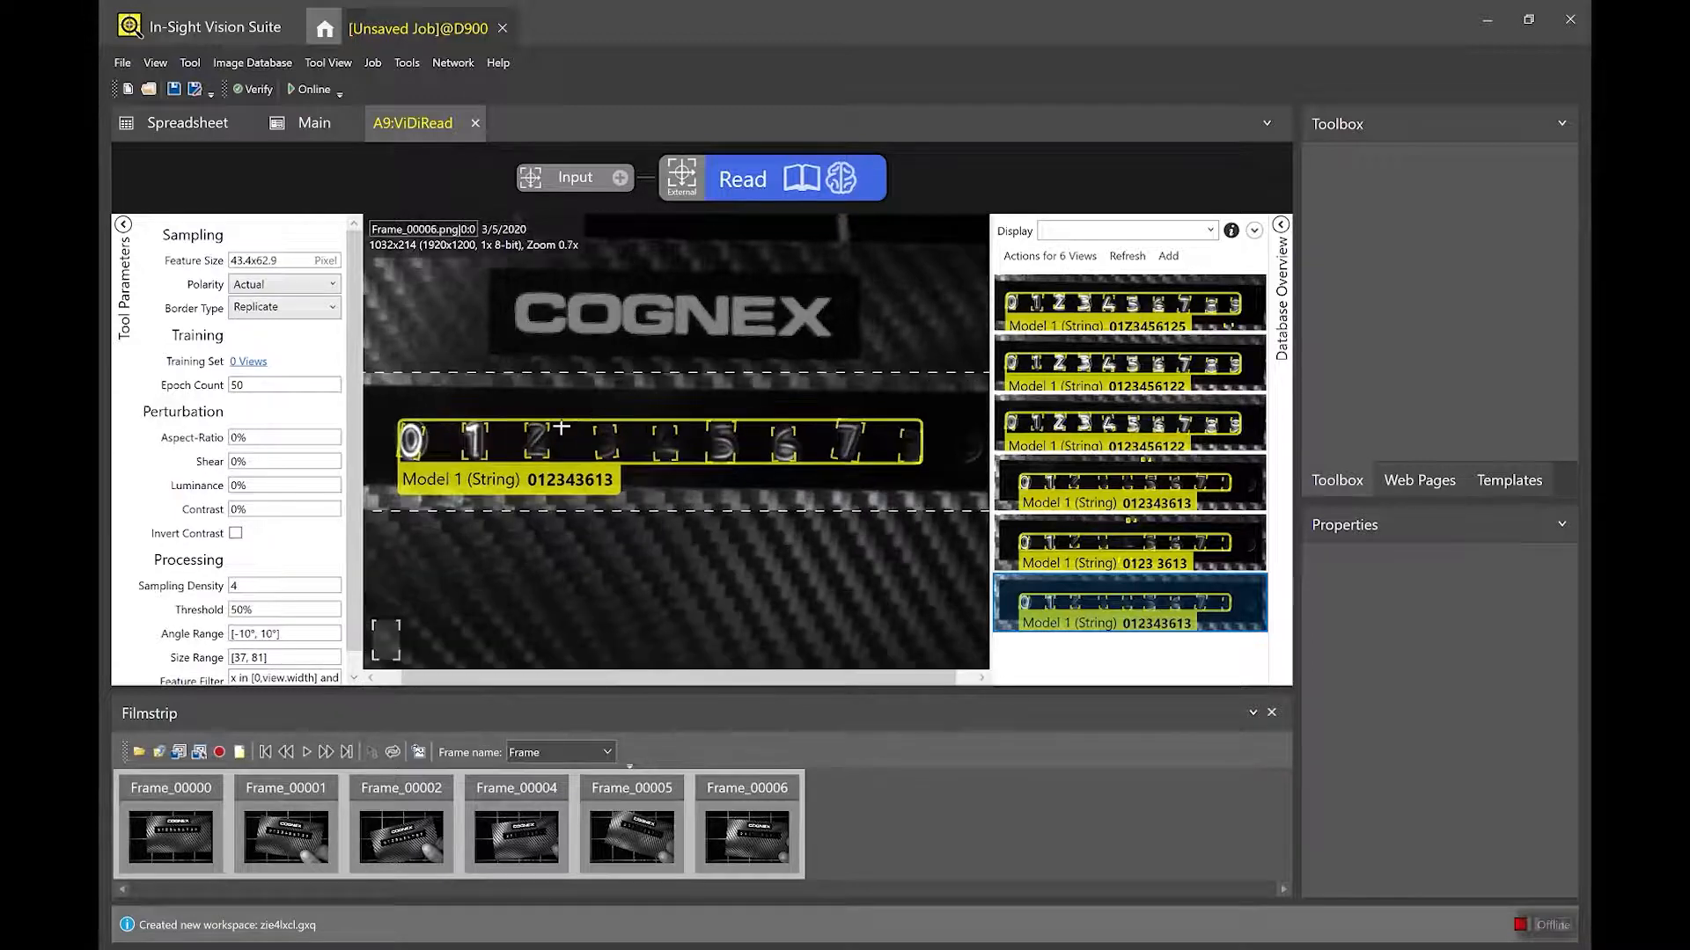
scroll(561, 428, up, 1)
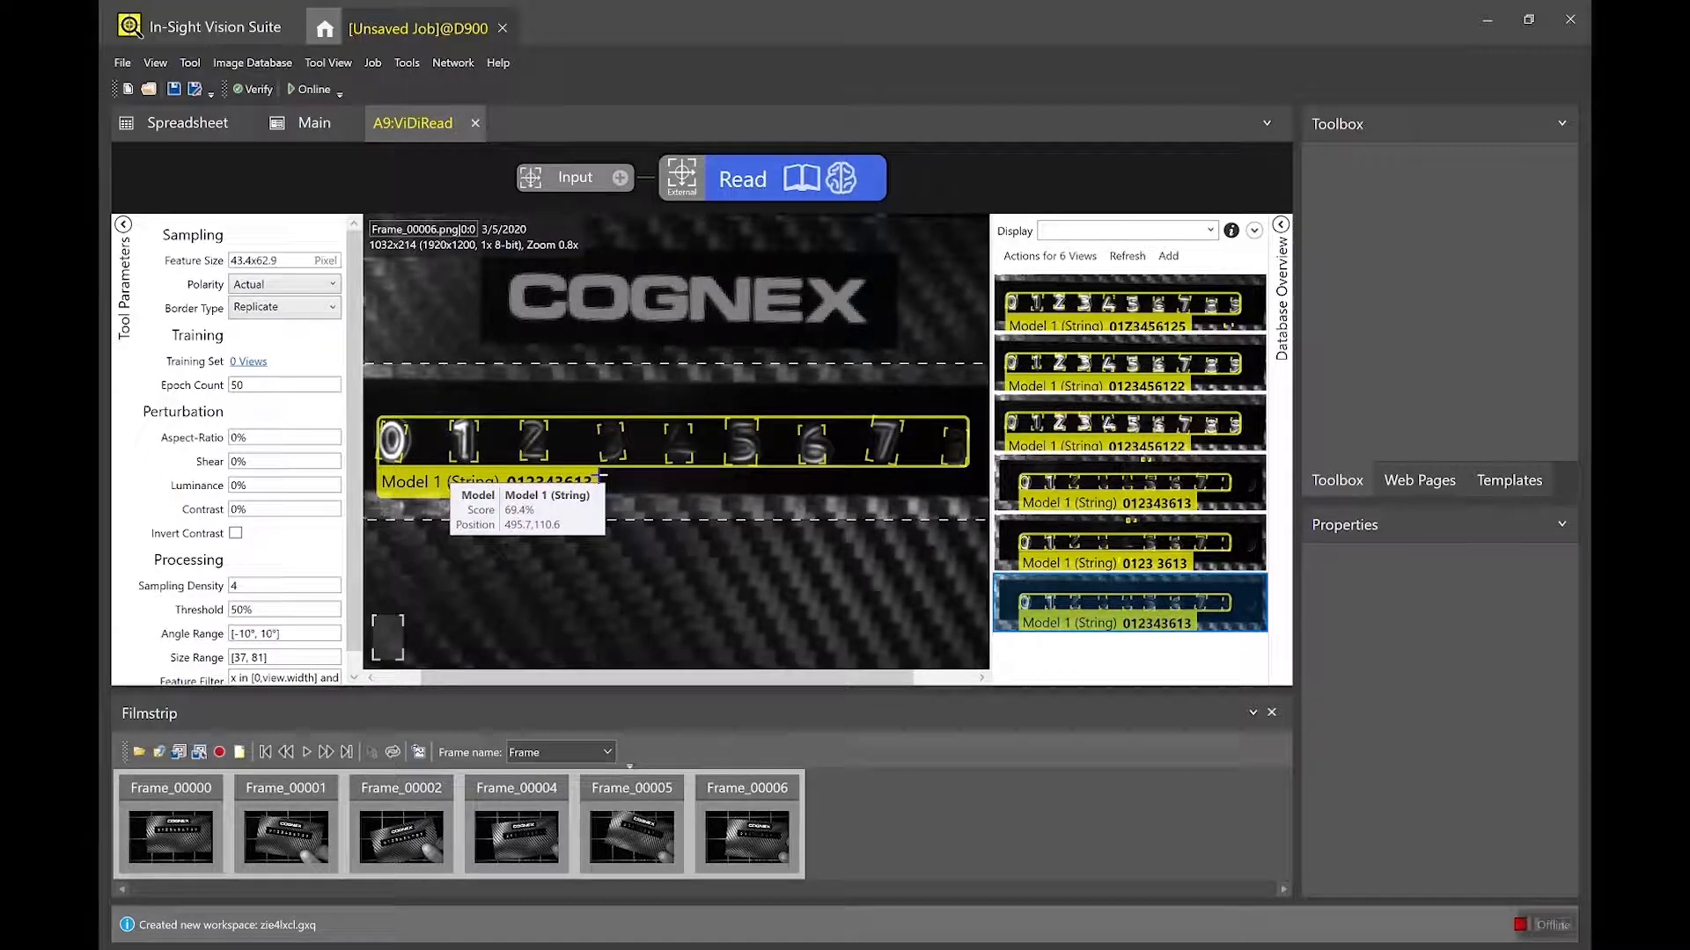
right_click(662, 406)
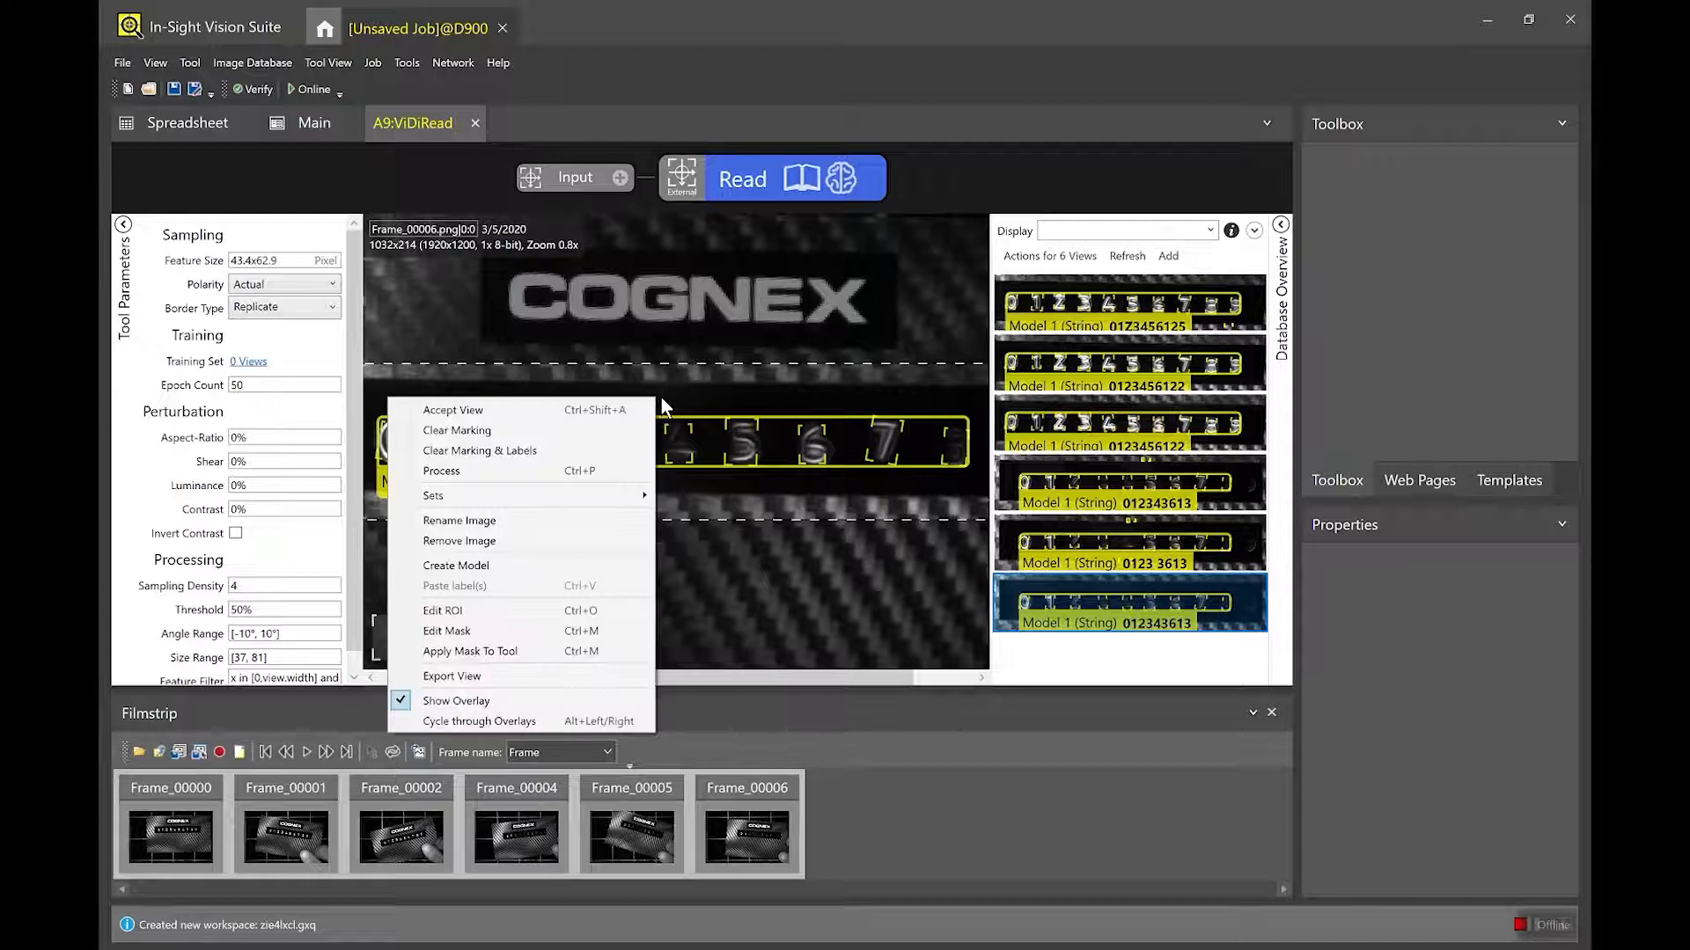
click(513, 452)
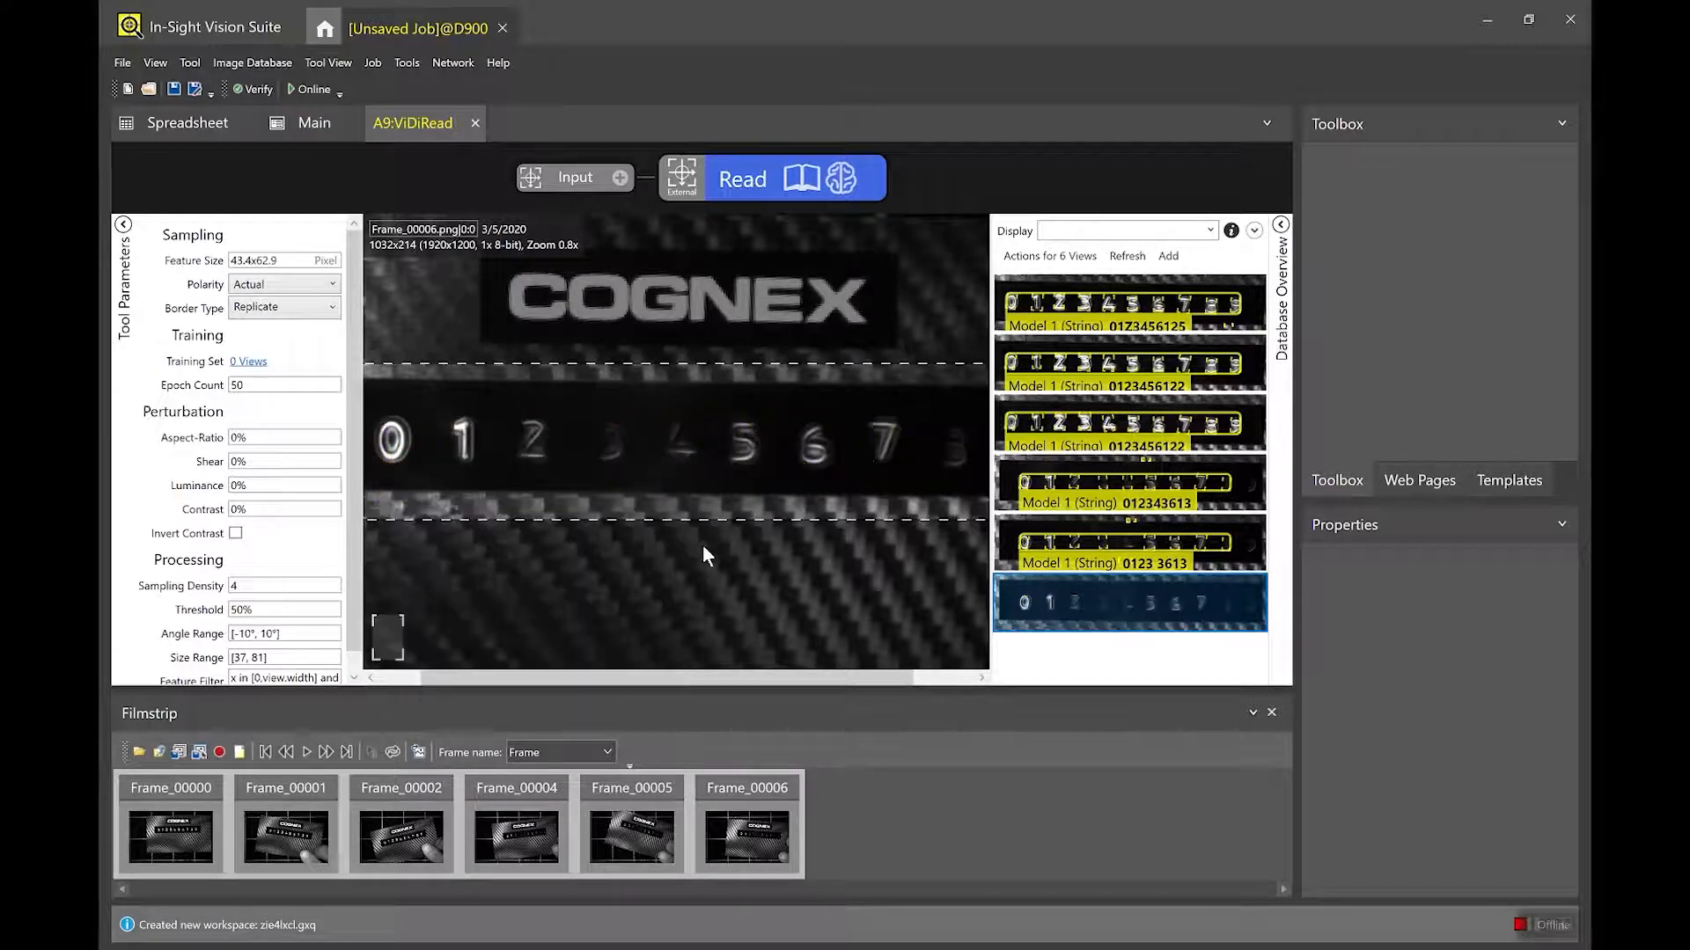
Mark the first four characters in the Frame_00006 view as features labelled 0, 1, 2 and 3.
mouse_move(615, 678)
mouse_down()
mouse_move(546, 678)
mouse_move(663, 677)
mouse_move(599, 674)
mouse_up()
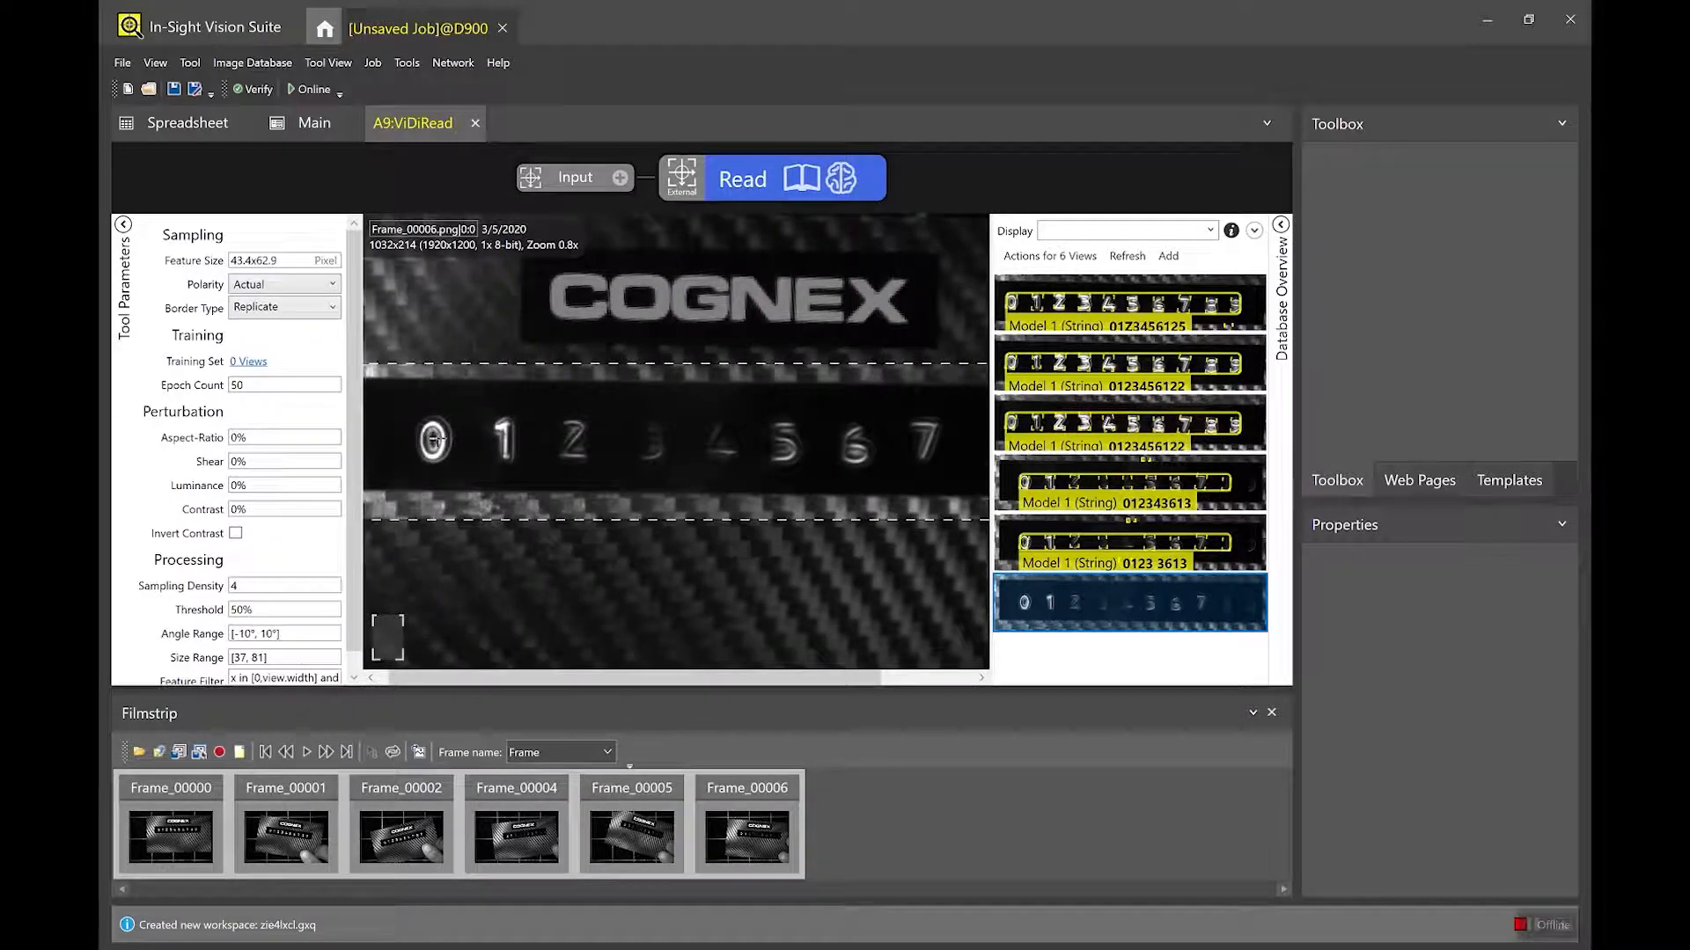
click(431, 437)
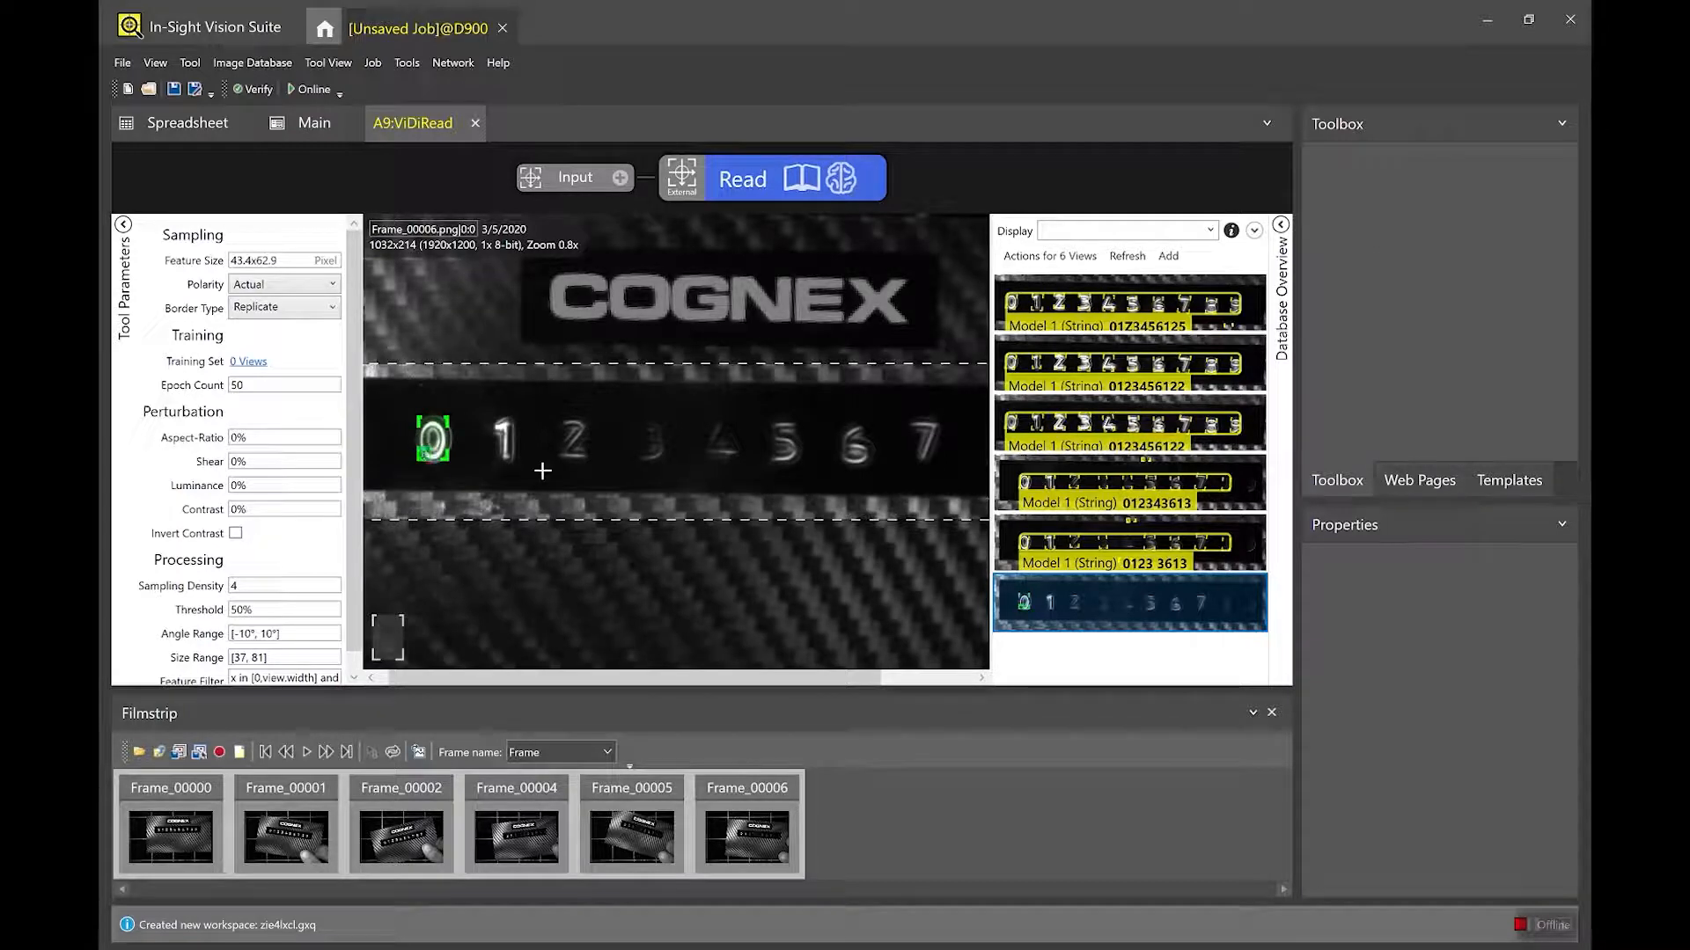
click(503, 440)
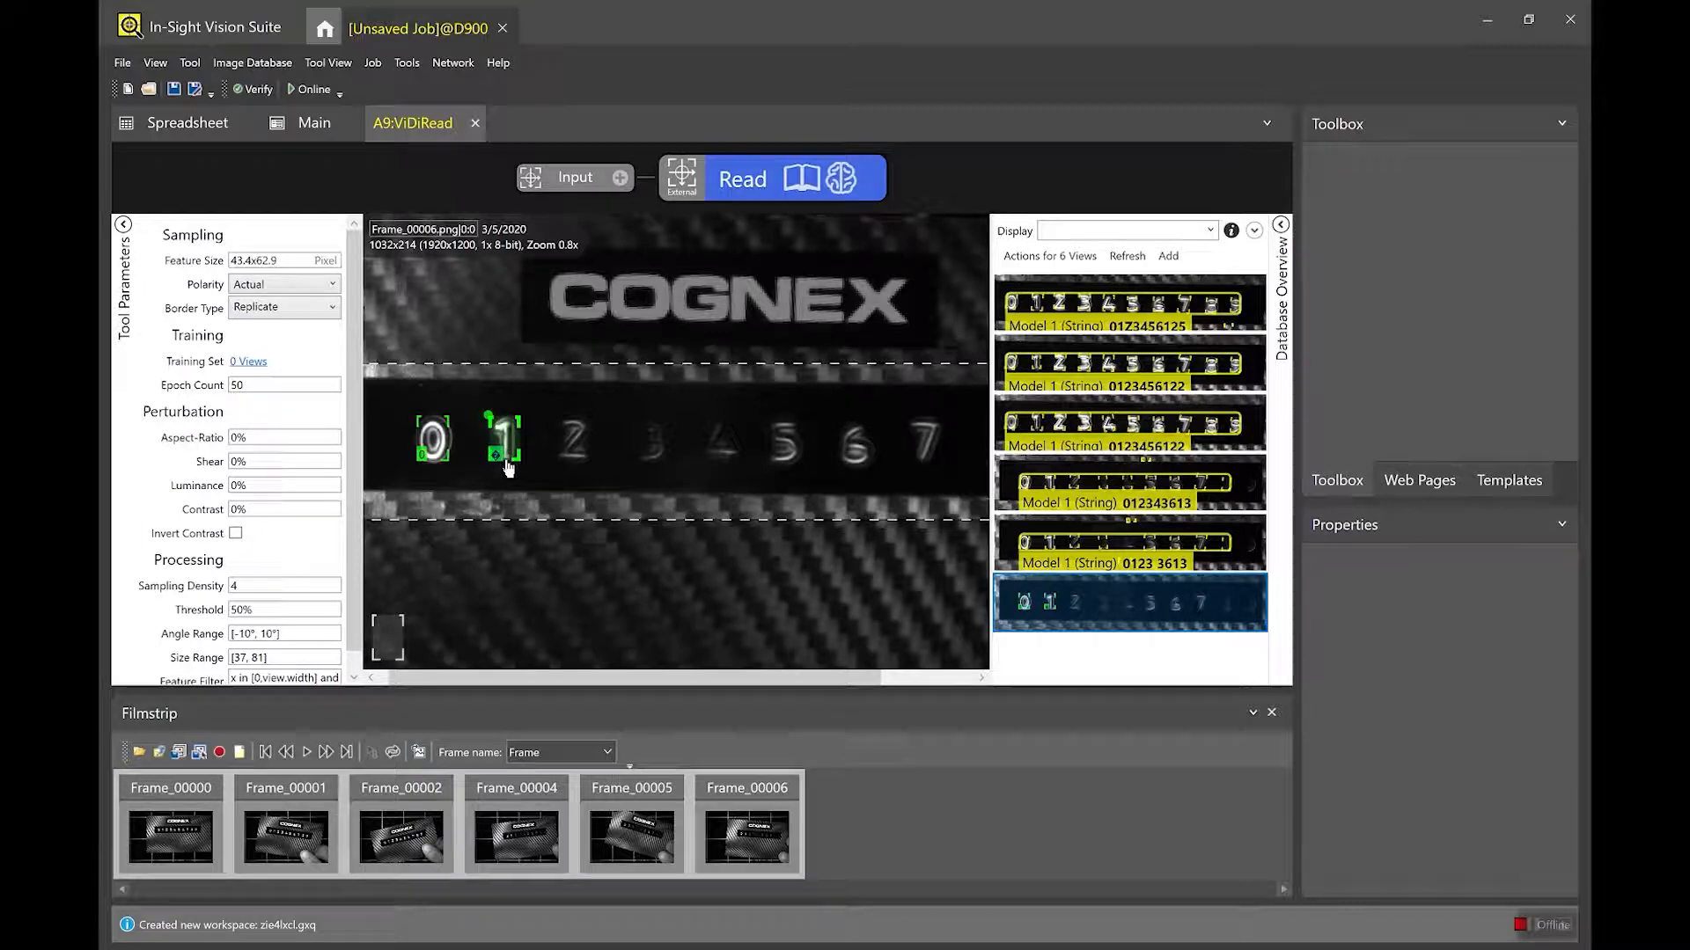
scroll(572, 440, up, 4)
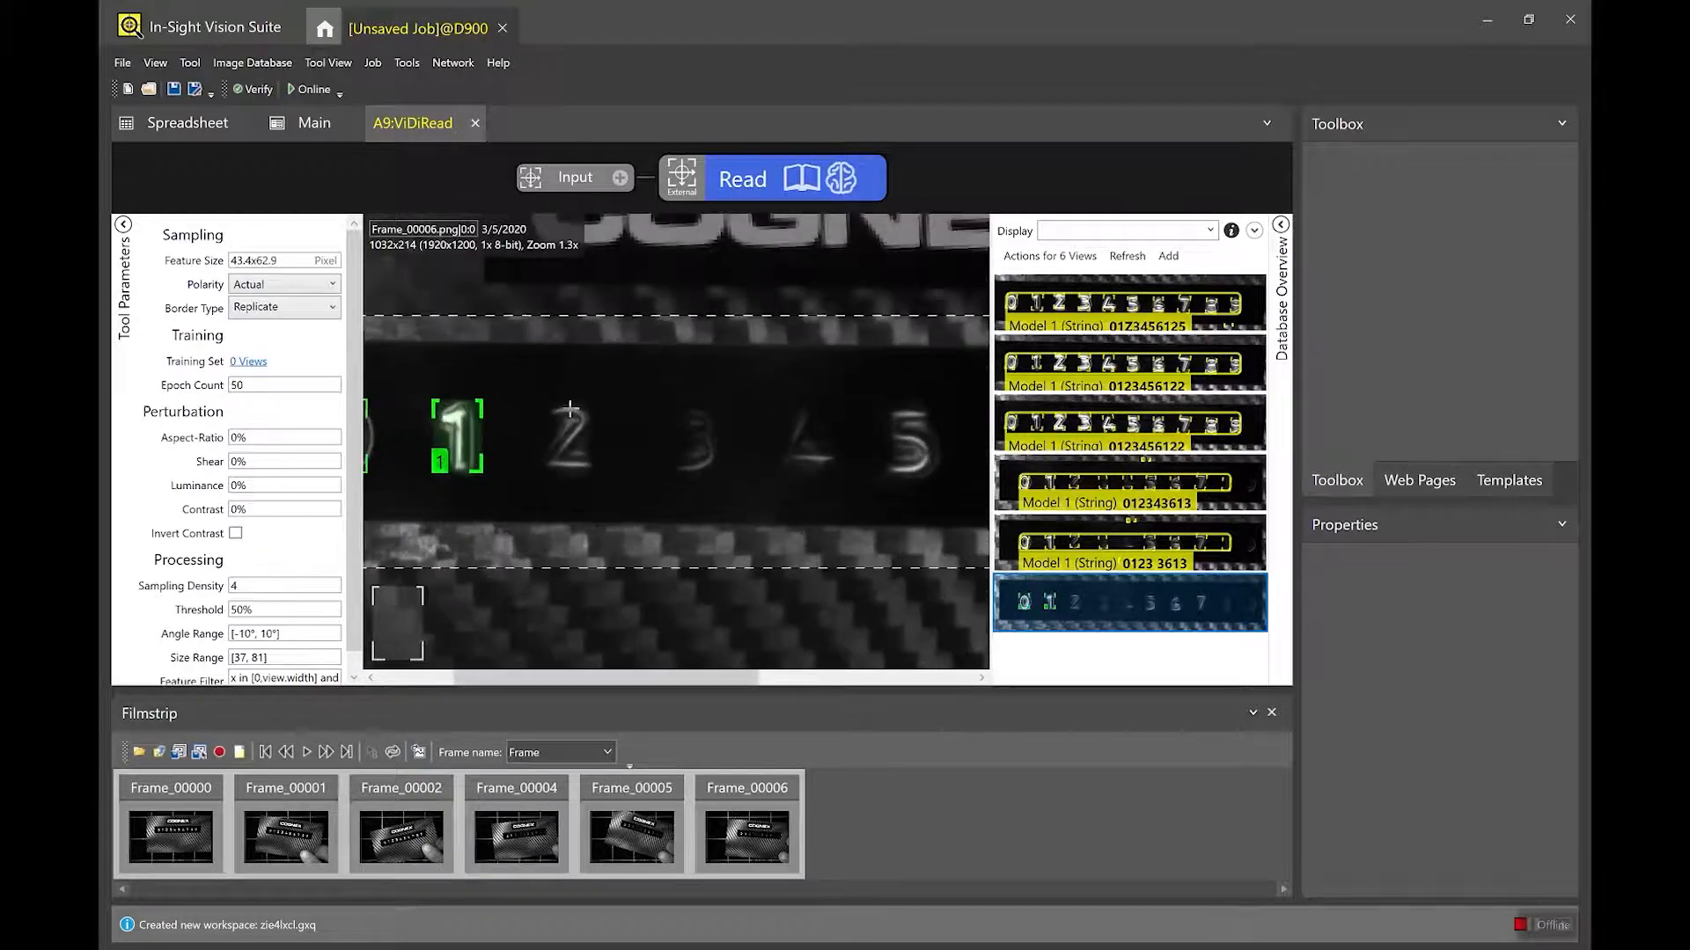
click(572, 444)
text(2)
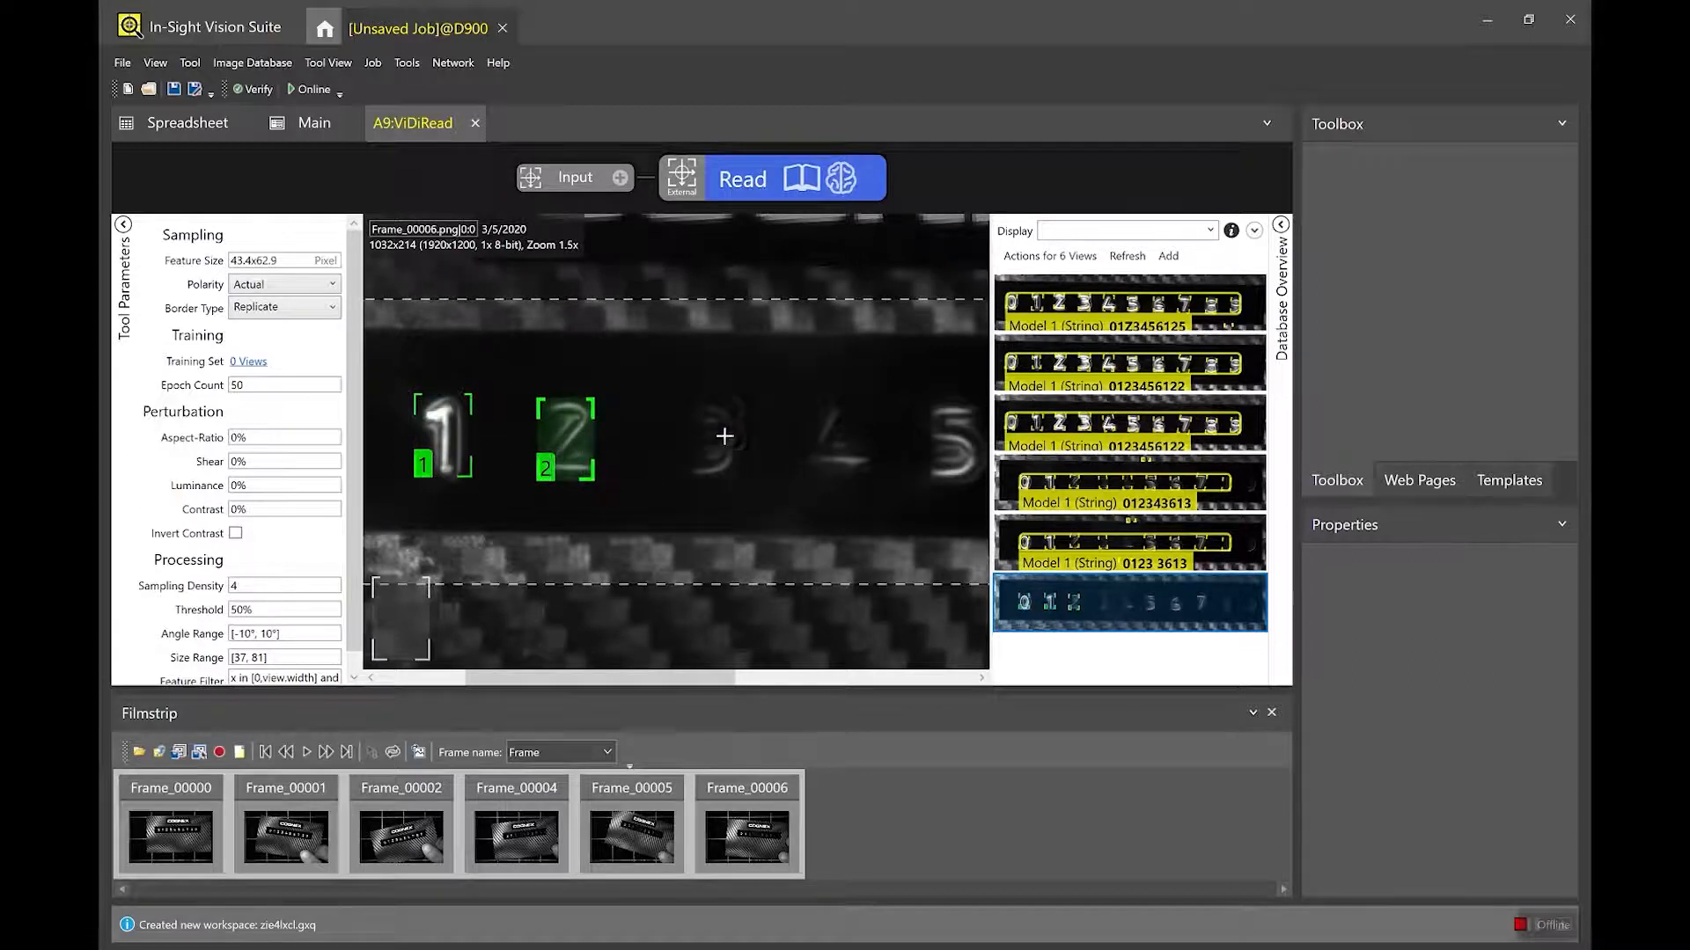
click(704, 442)
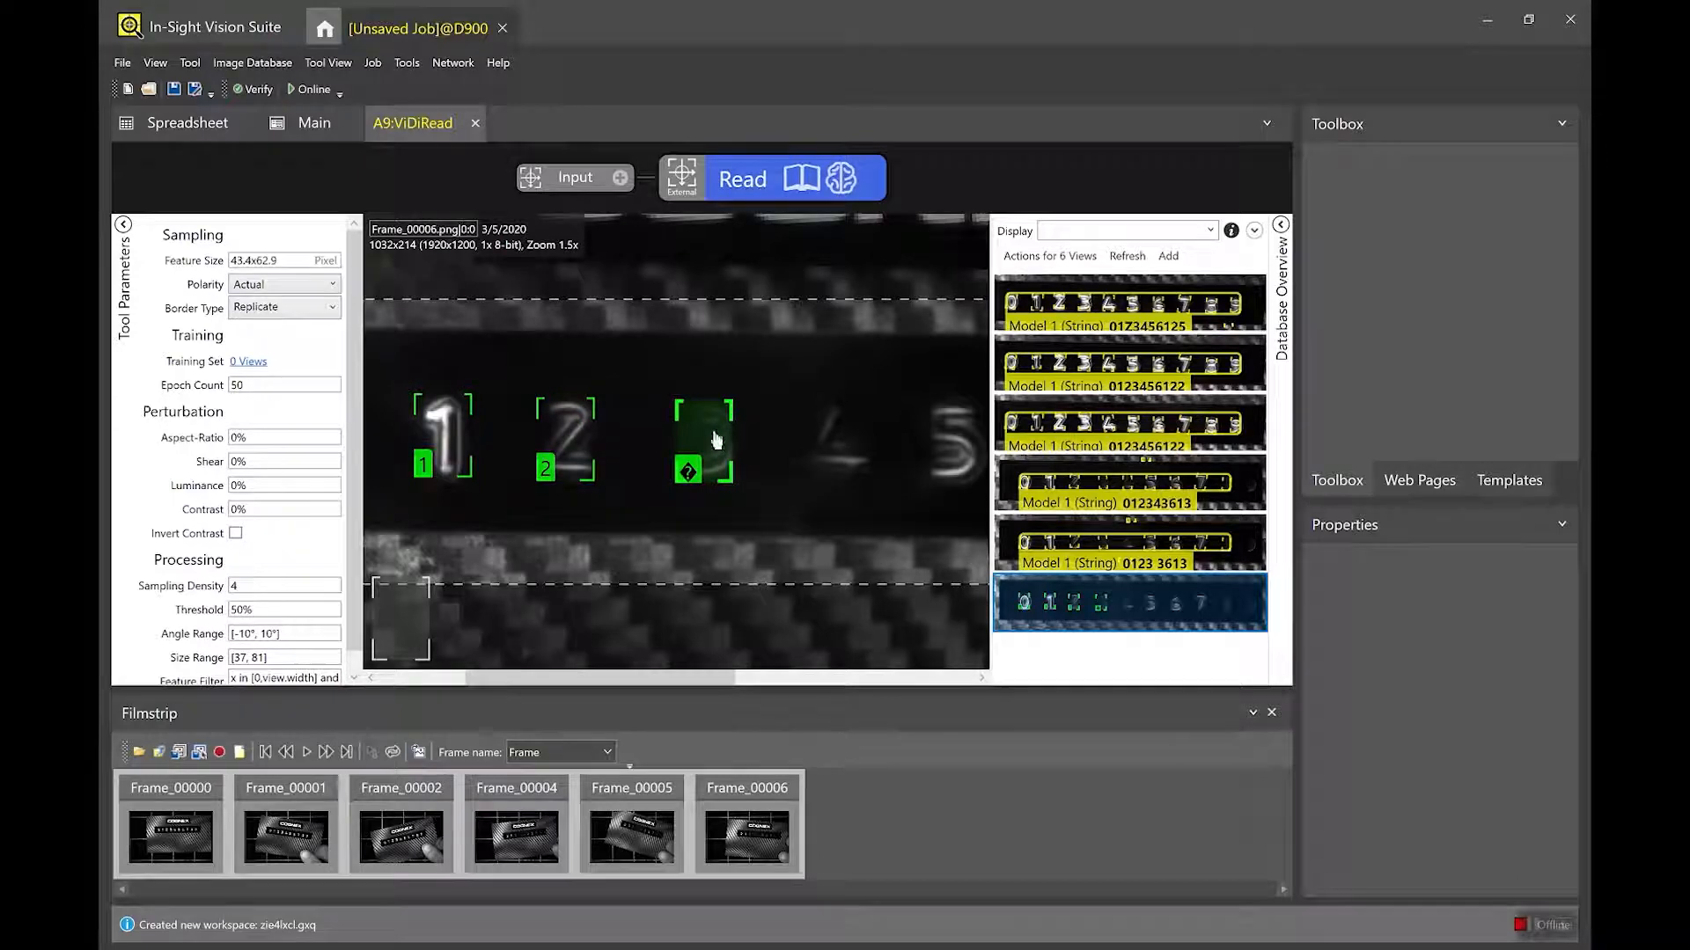
text(3)
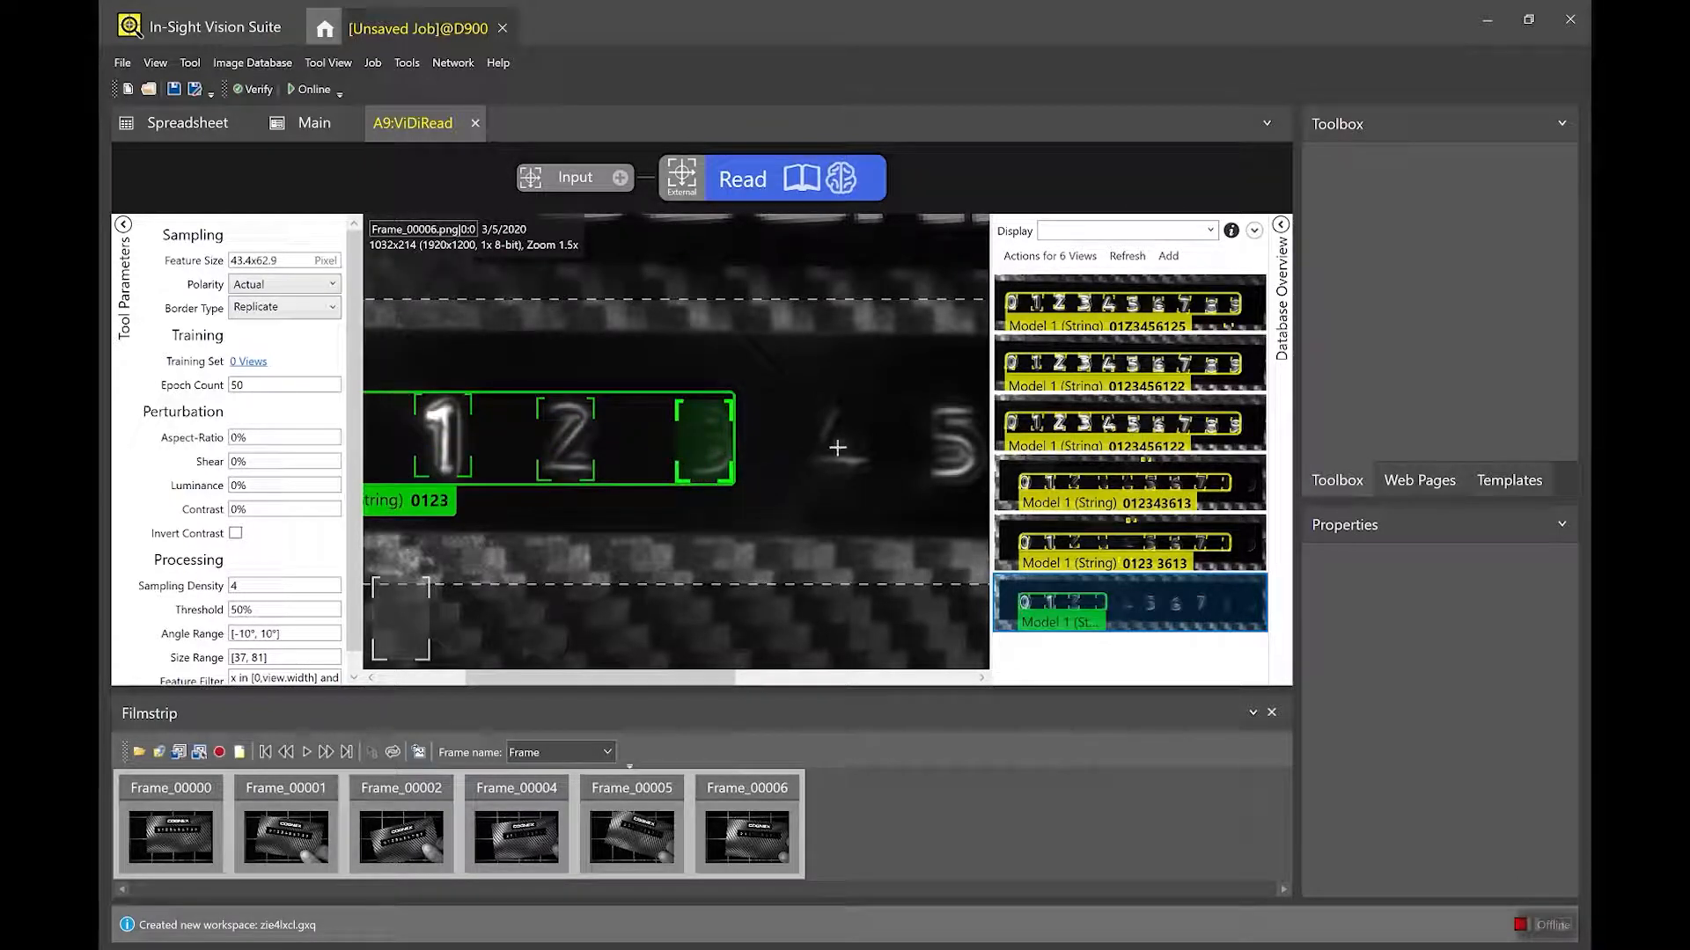
Add features over the faint fifth character and the sixth character in Frame_00006, labelling them 4 and 5.
click(837, 448)
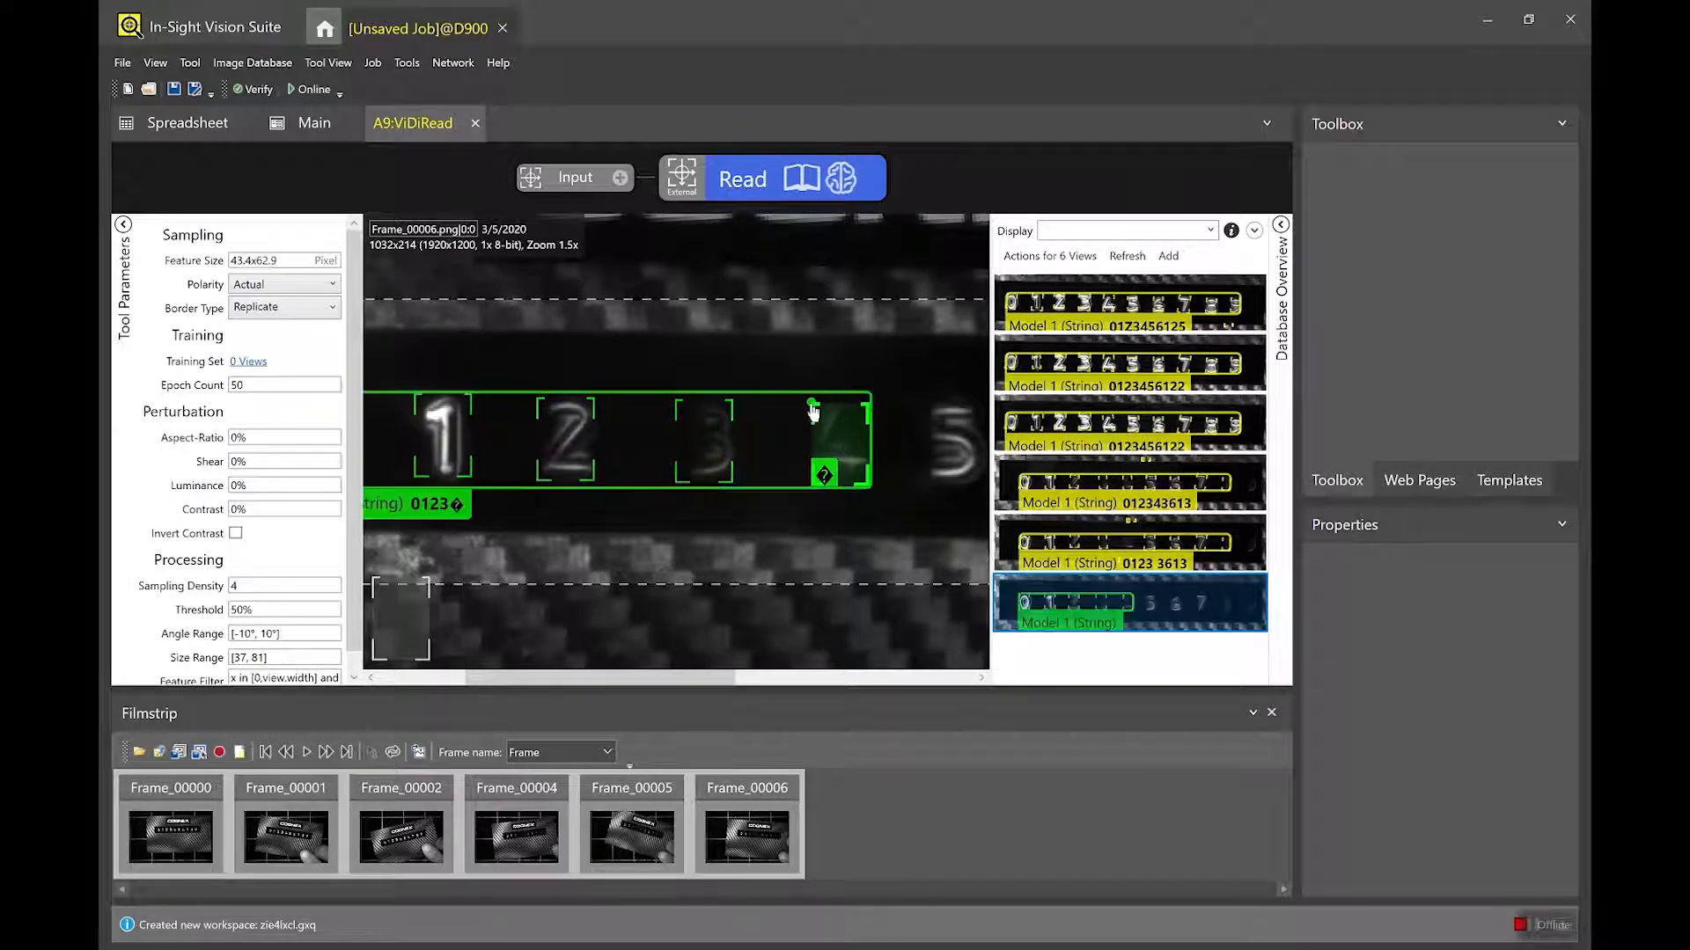
drag(812, 403, 814, 404)
mouse_move(839, 479)
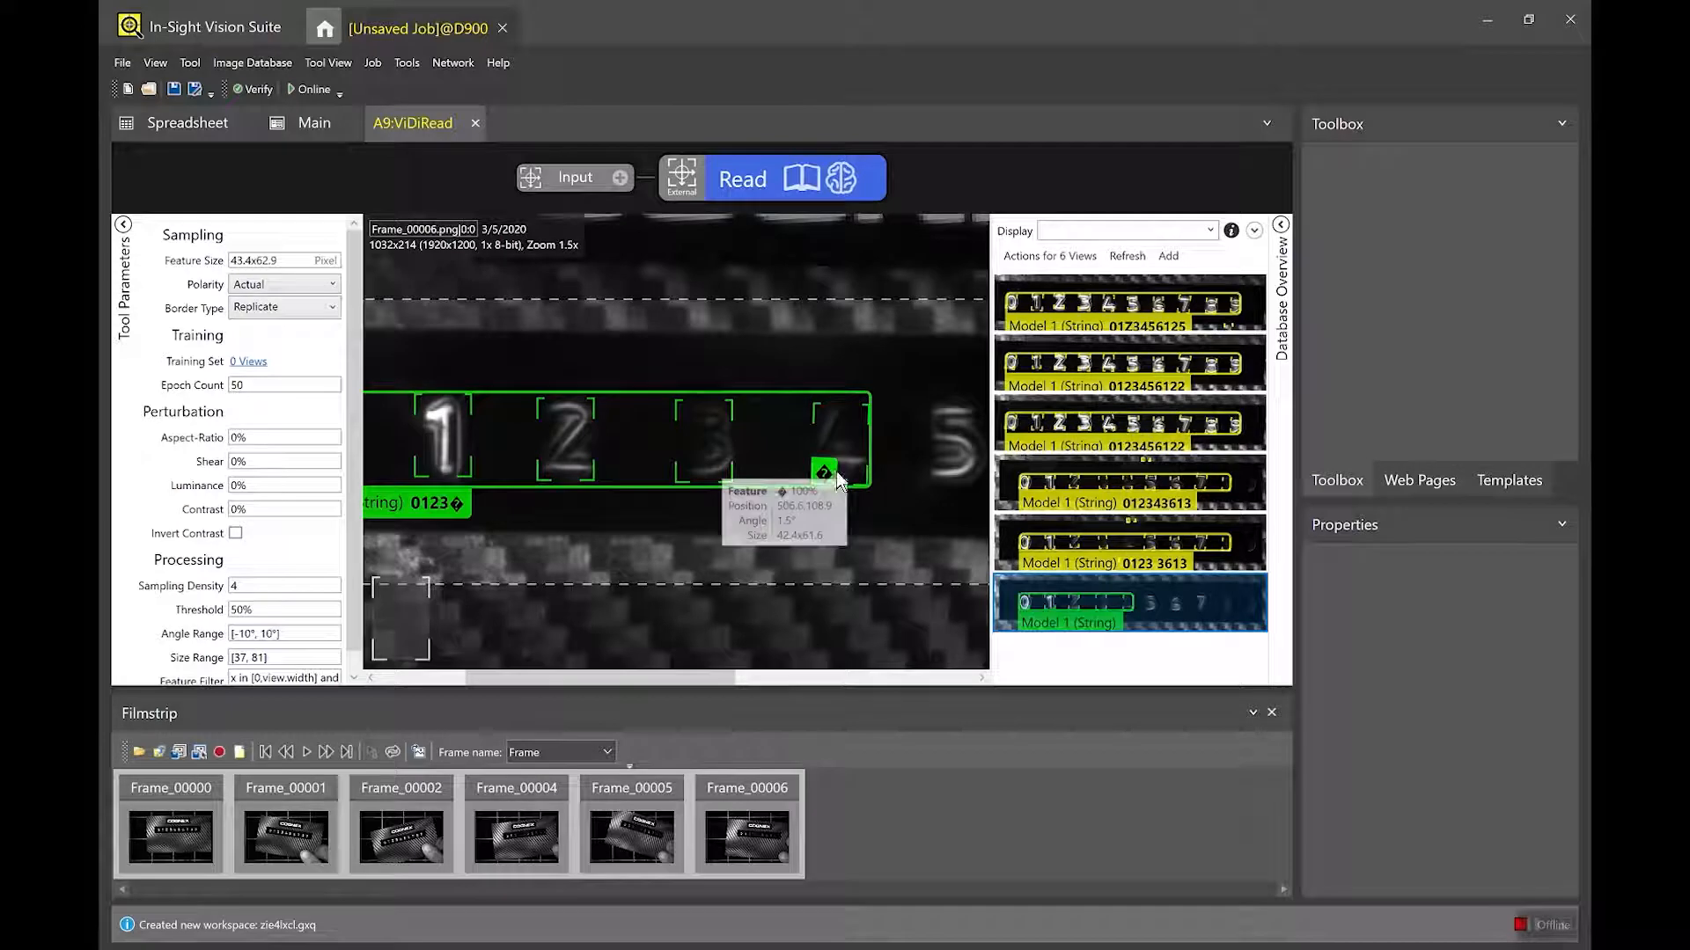
click(813, 404)
key(4)
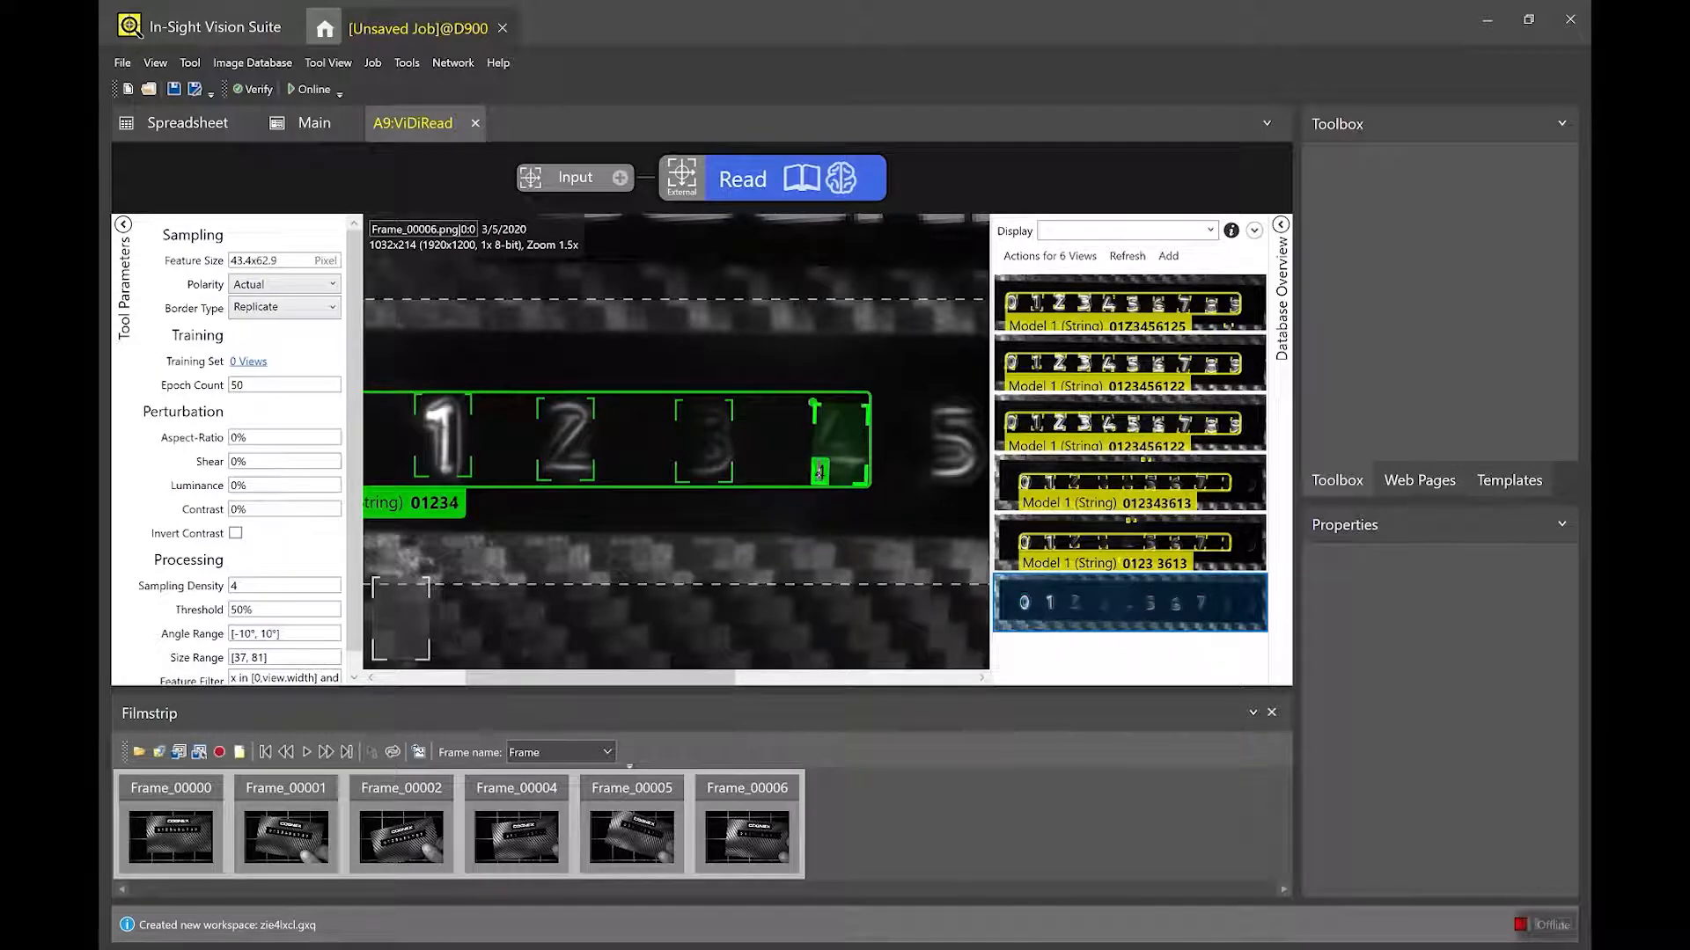
drag(619, 678, 687, 680)
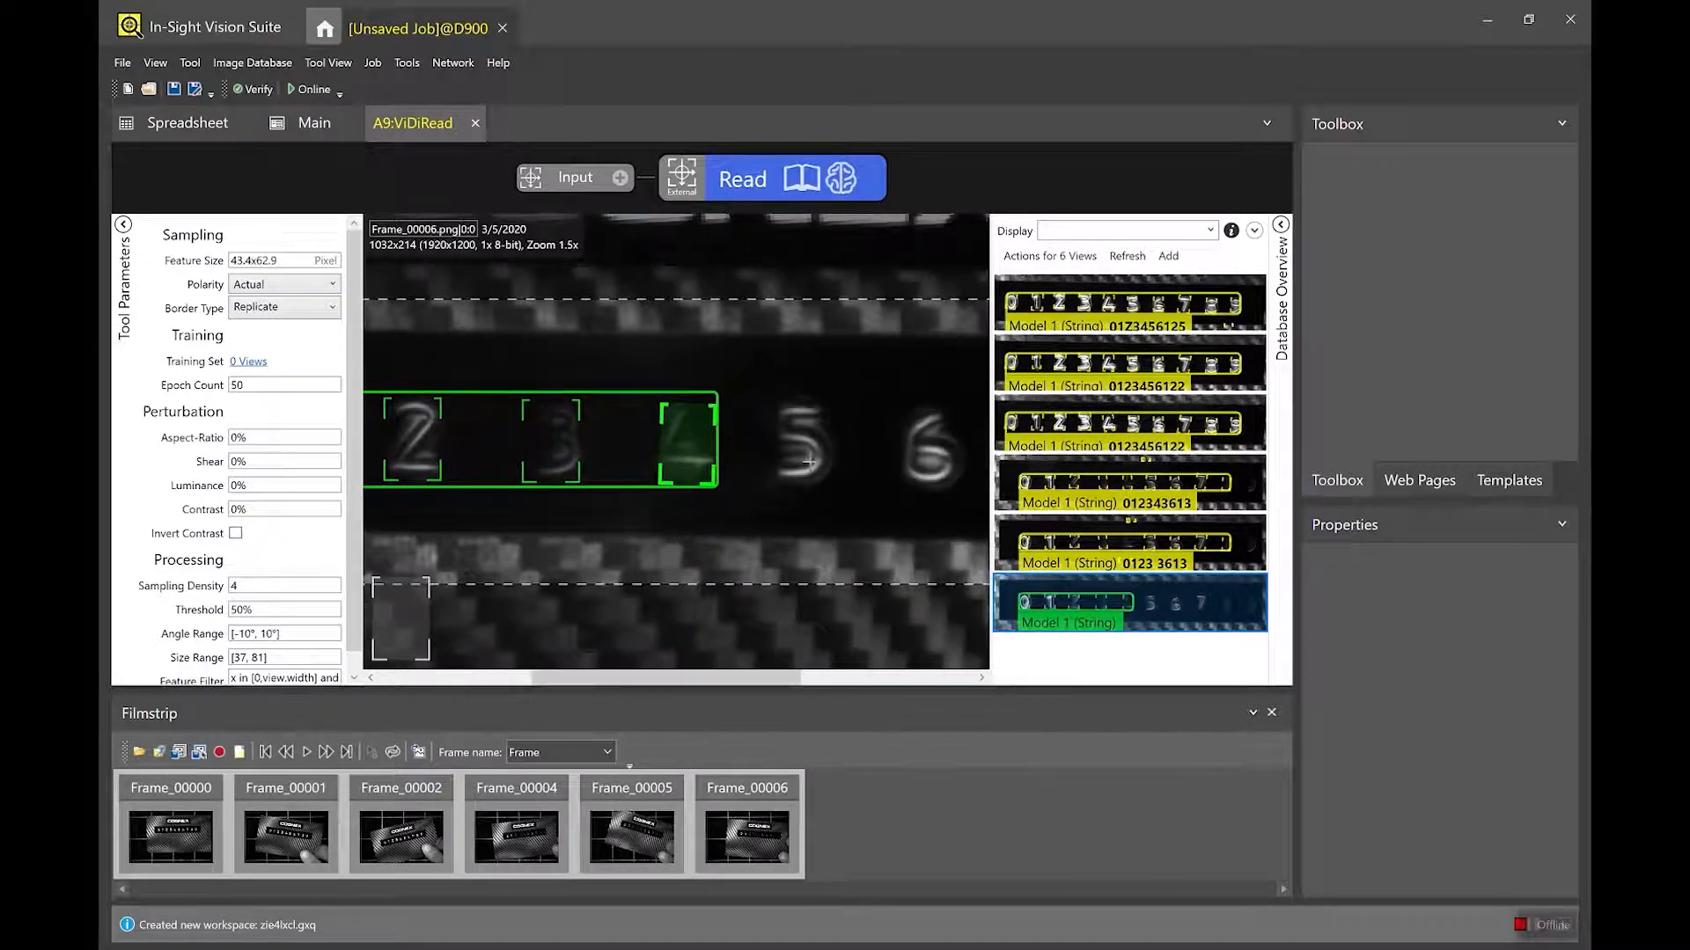
click(803, 442)
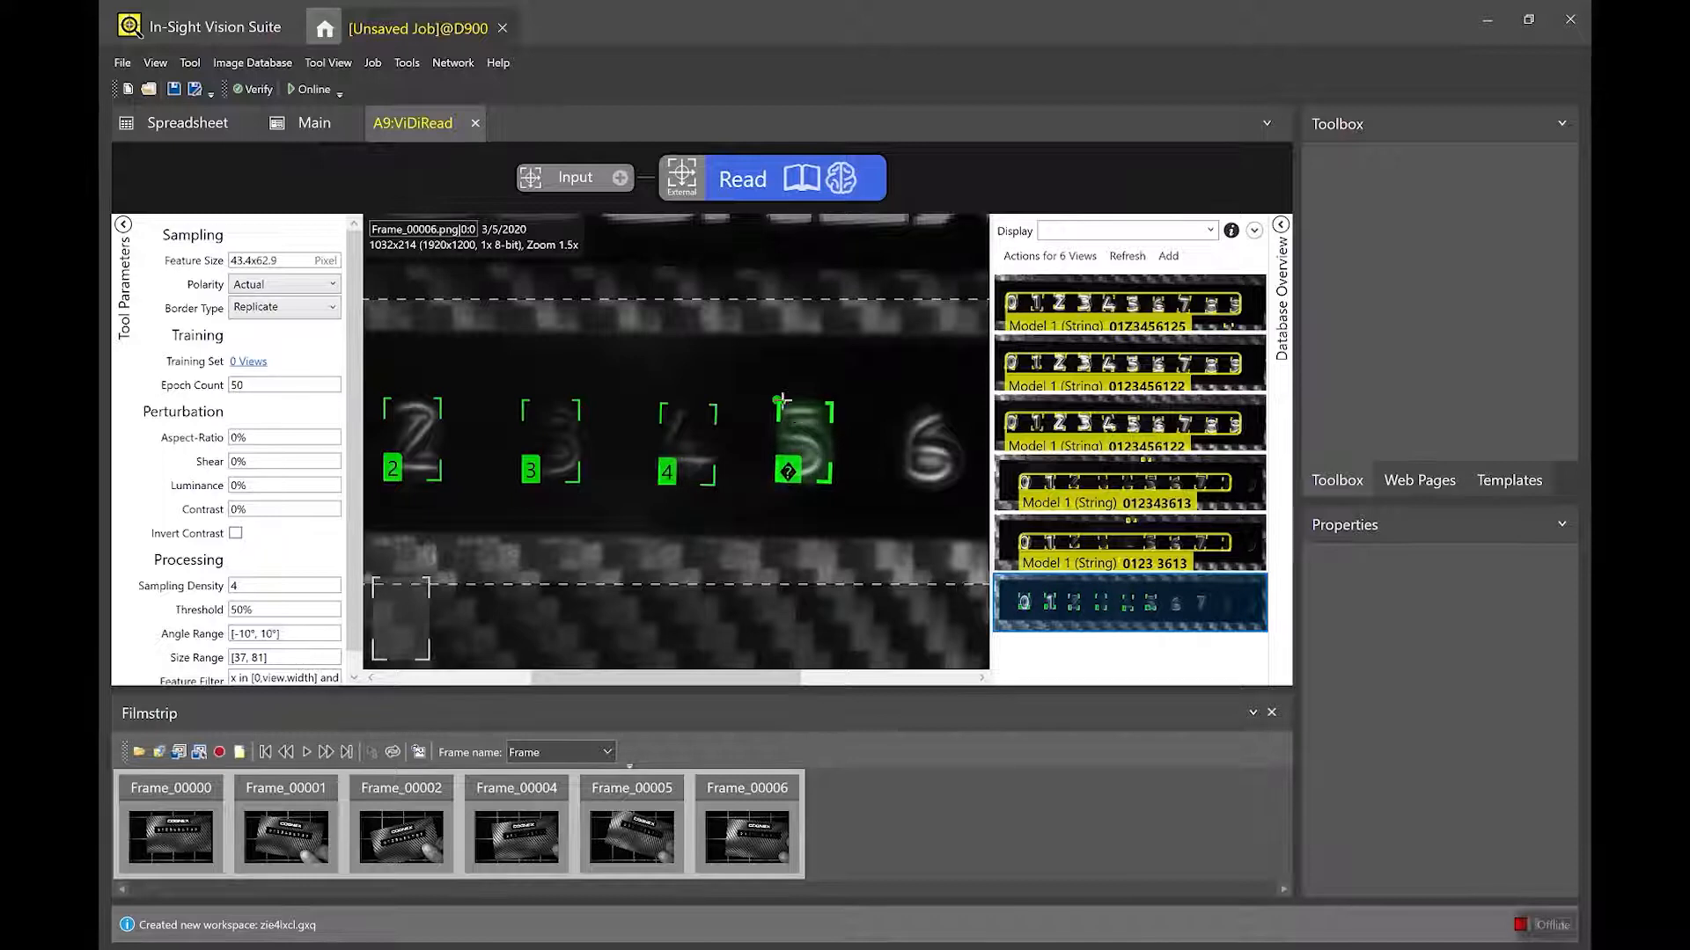
key(5)
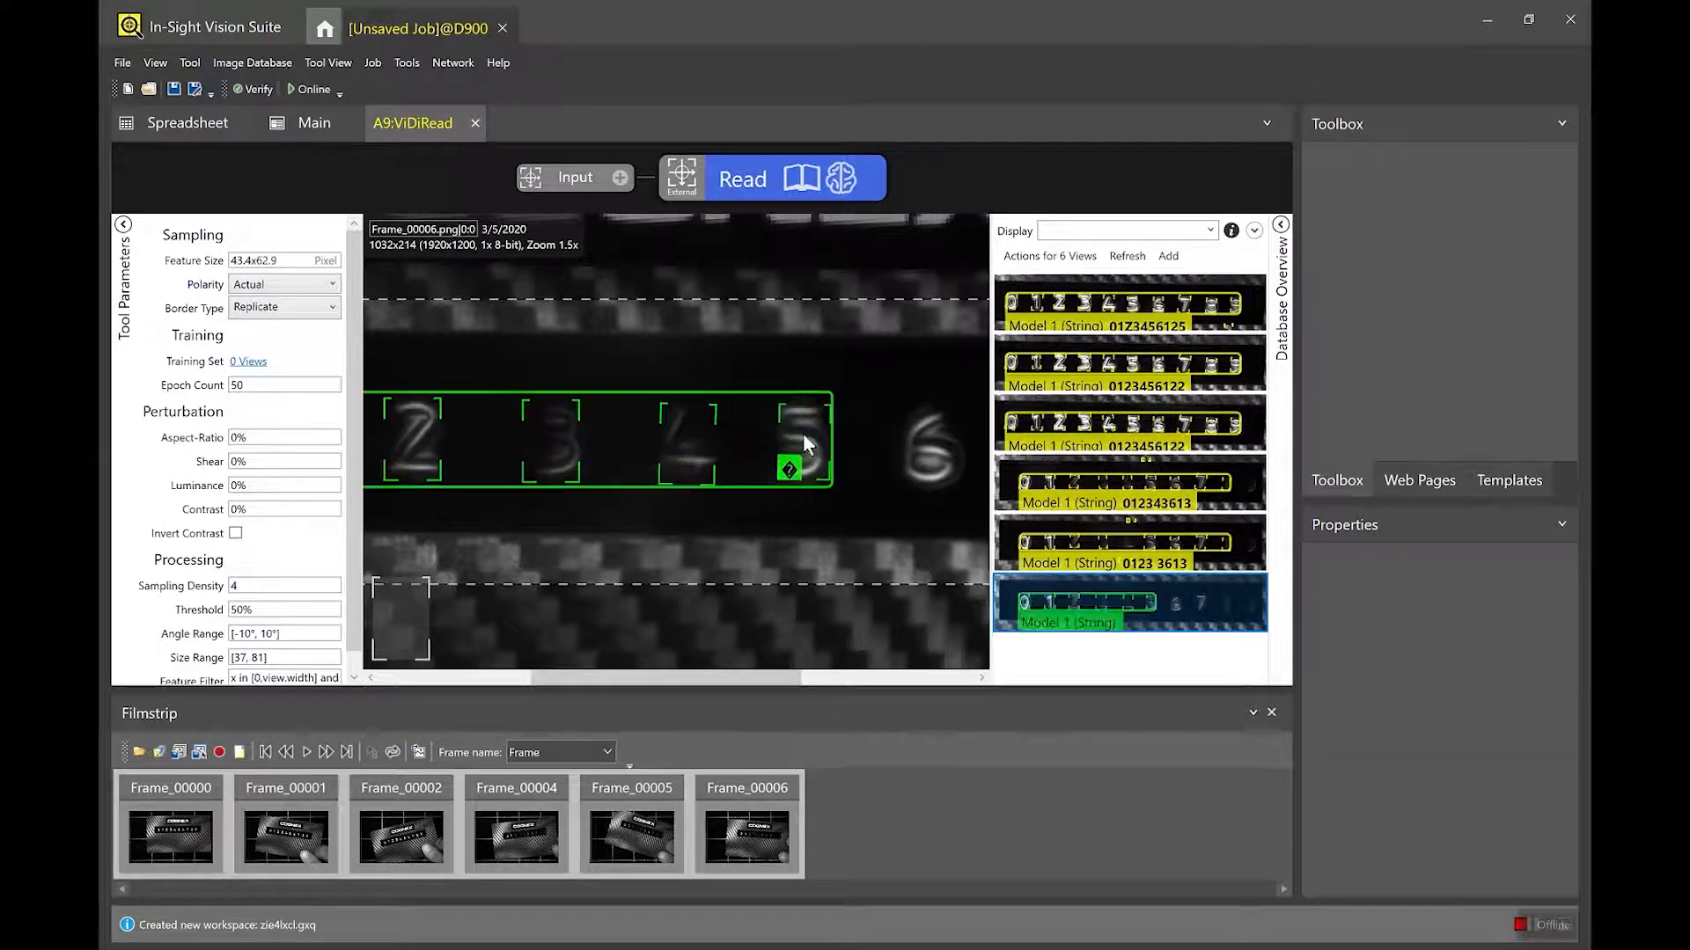
click(775, 476)
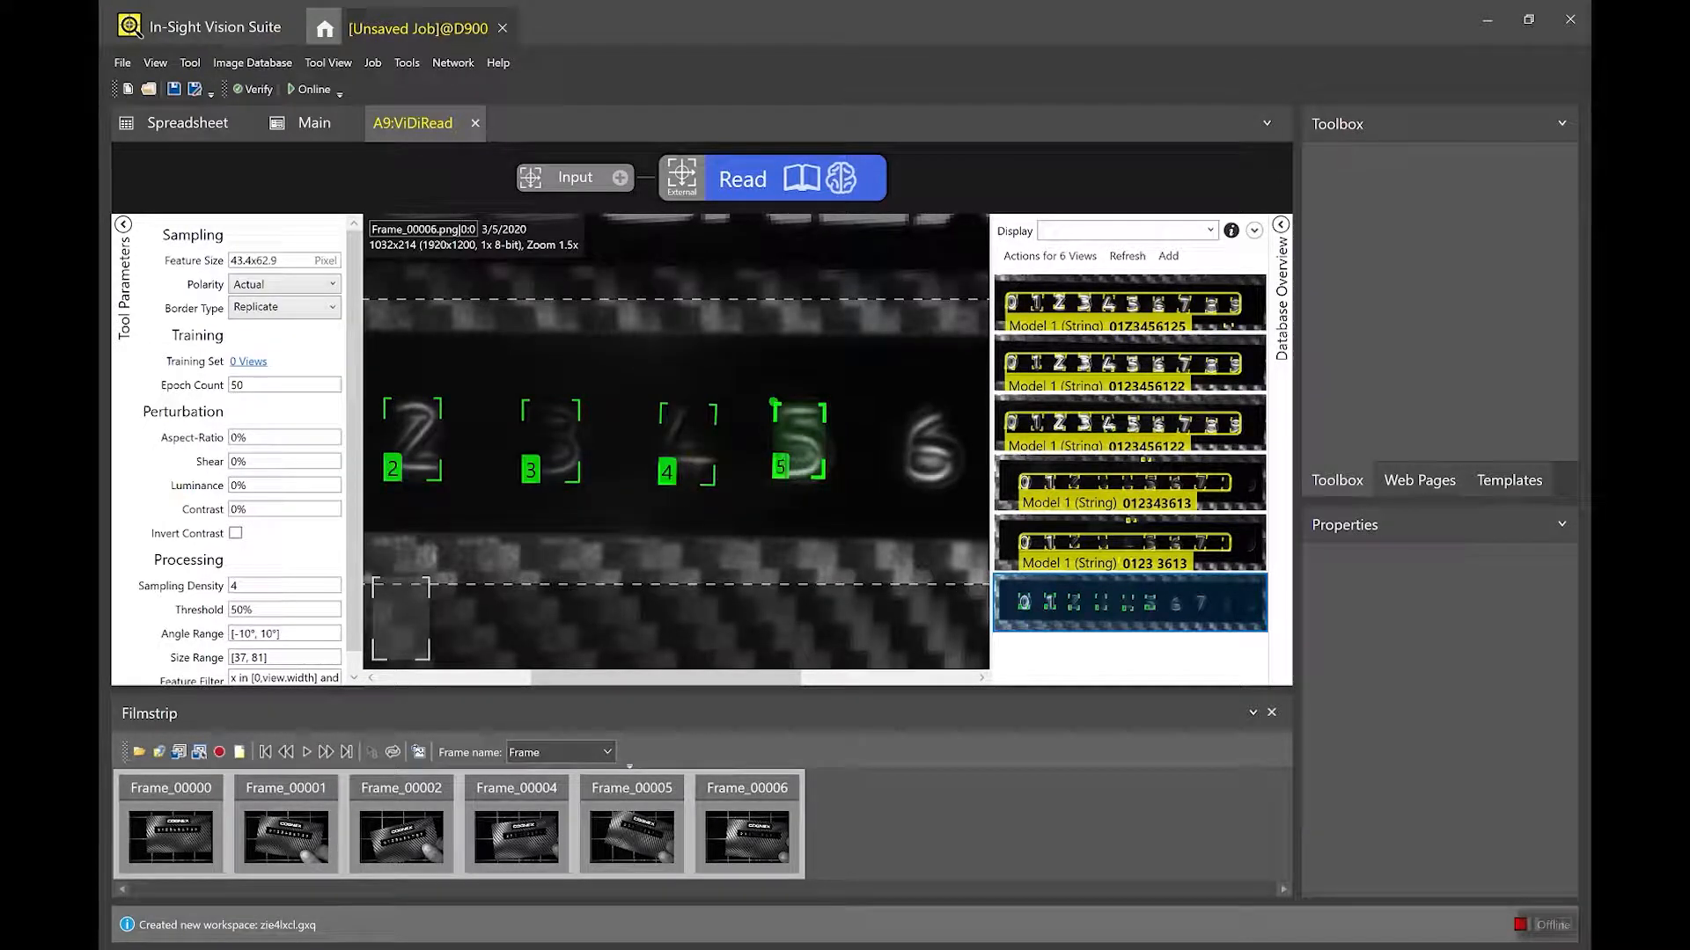
Mark the last four characters in Frame_00006 as features labelled 6, 7, 8 and 9 to complete the string.
drag(747, 678, 893, 677)
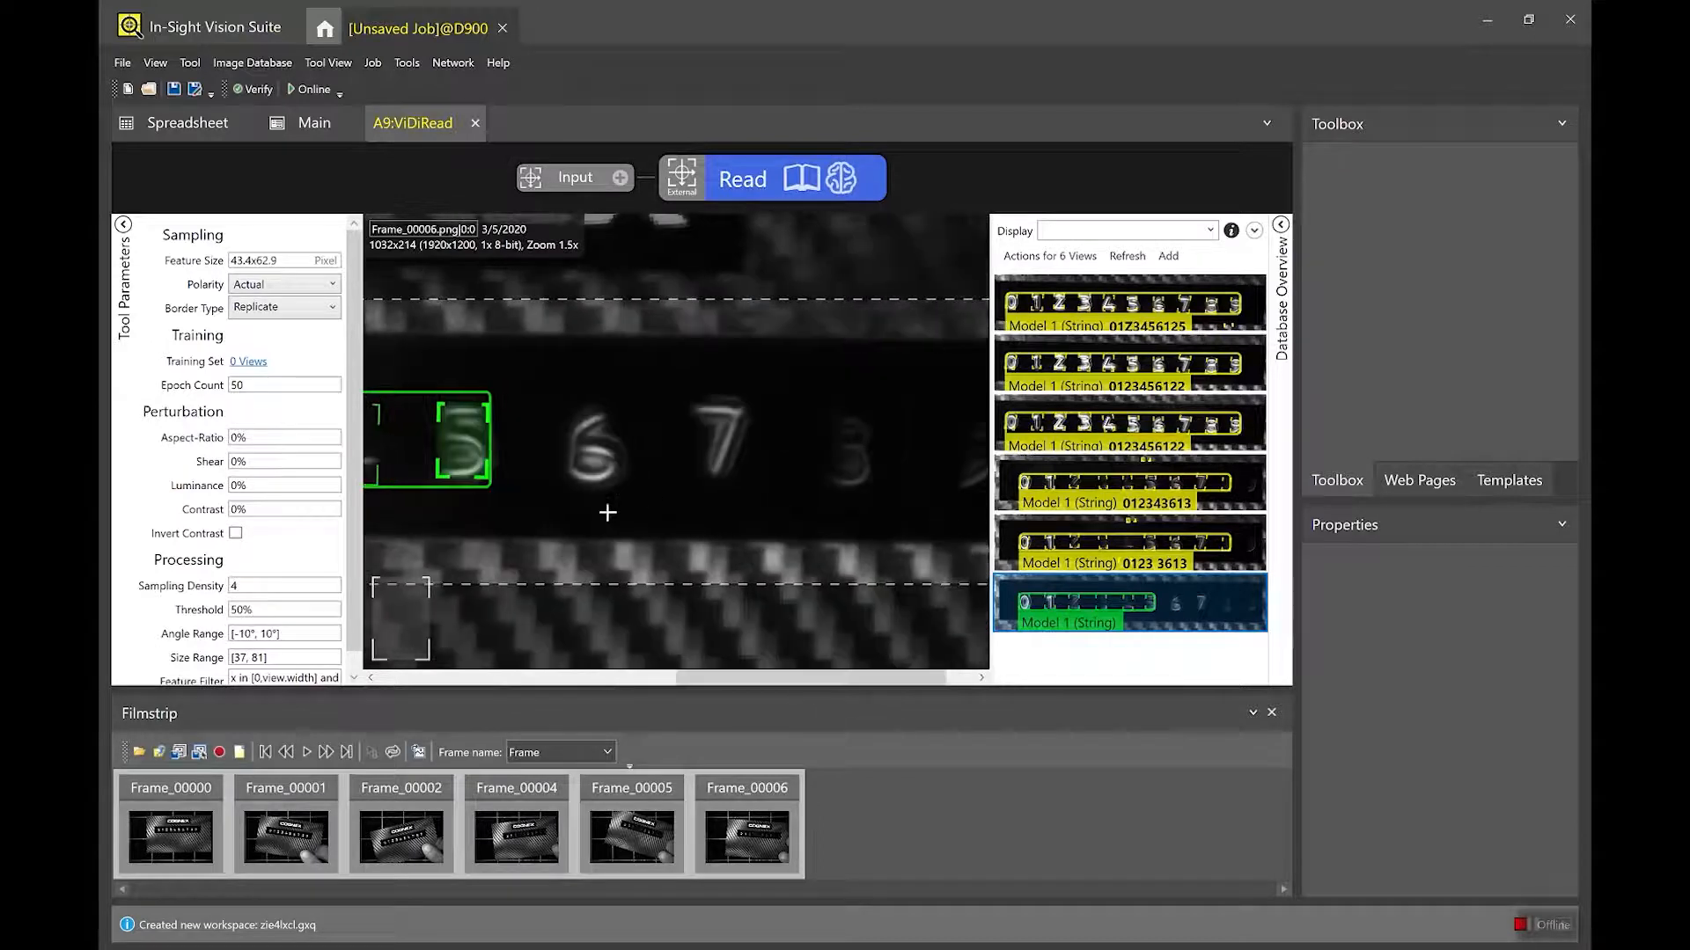
click(599, 435)
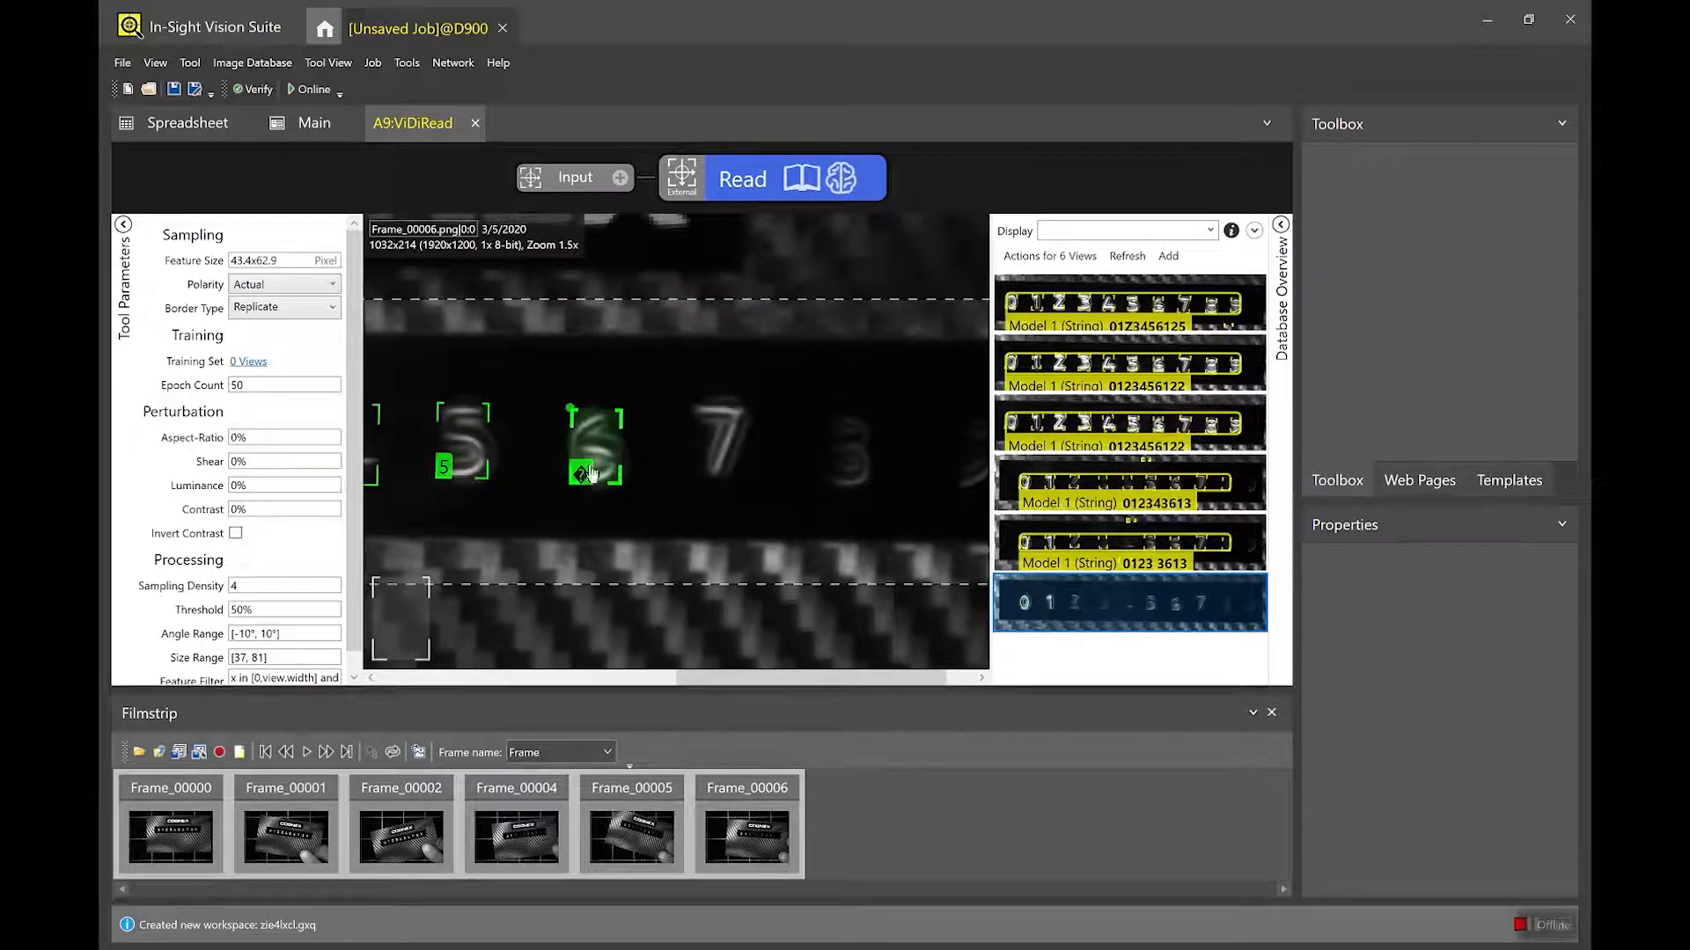
key(6)
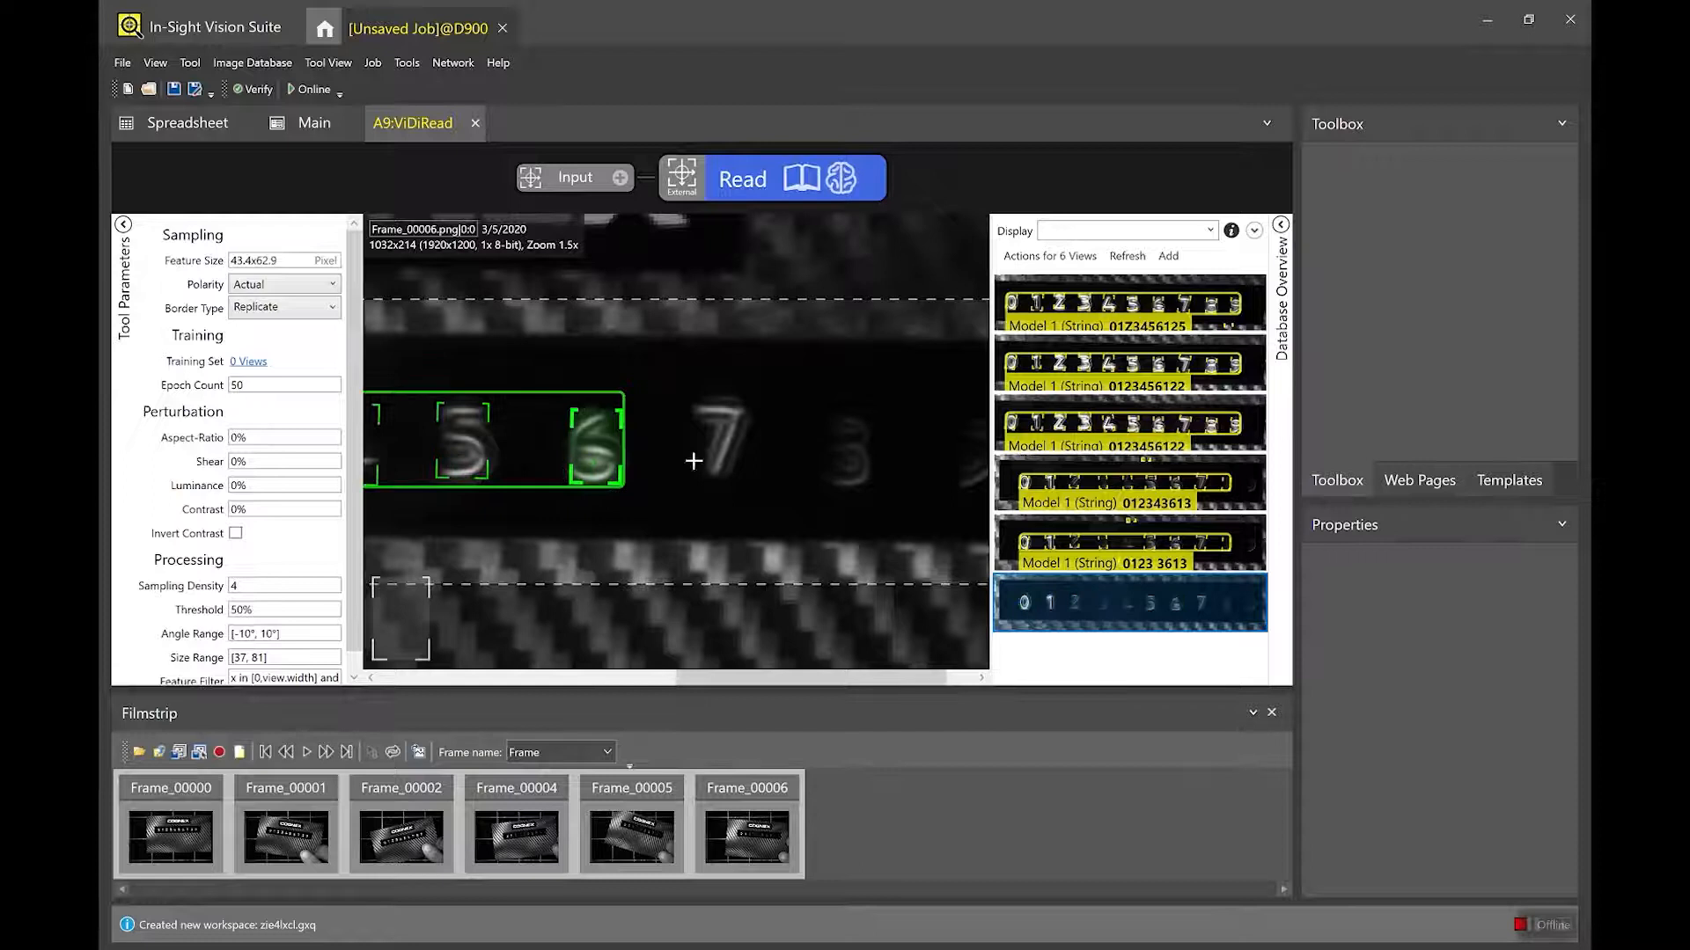
click(722, 433)
key(7)
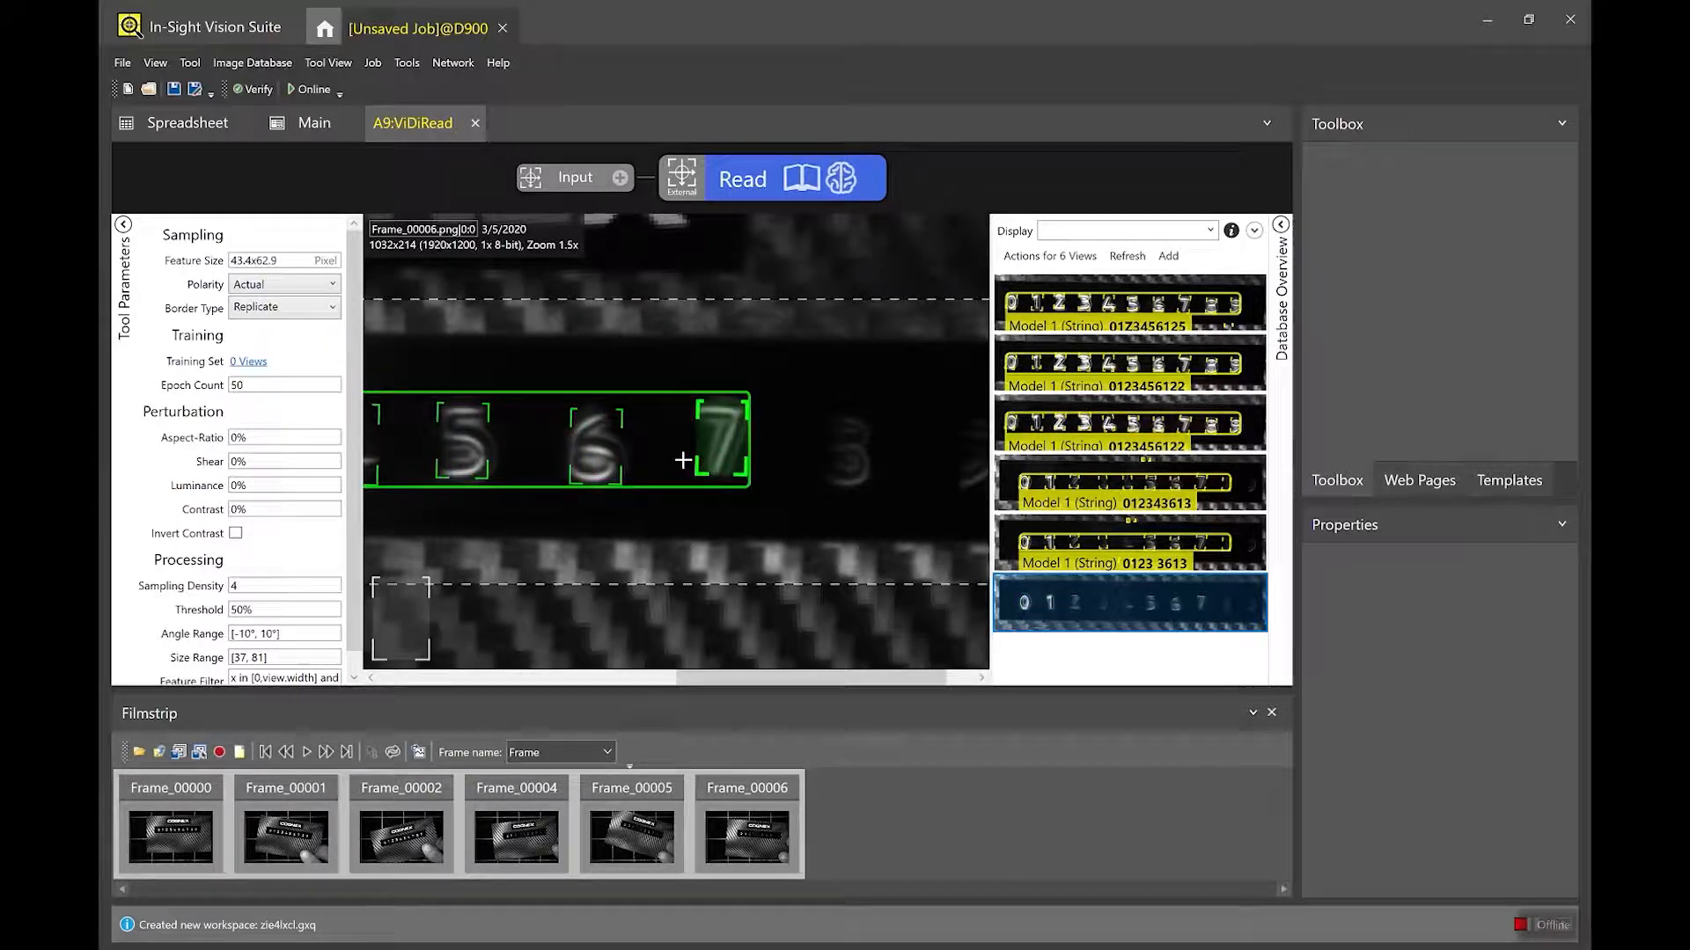
click(850, 447)
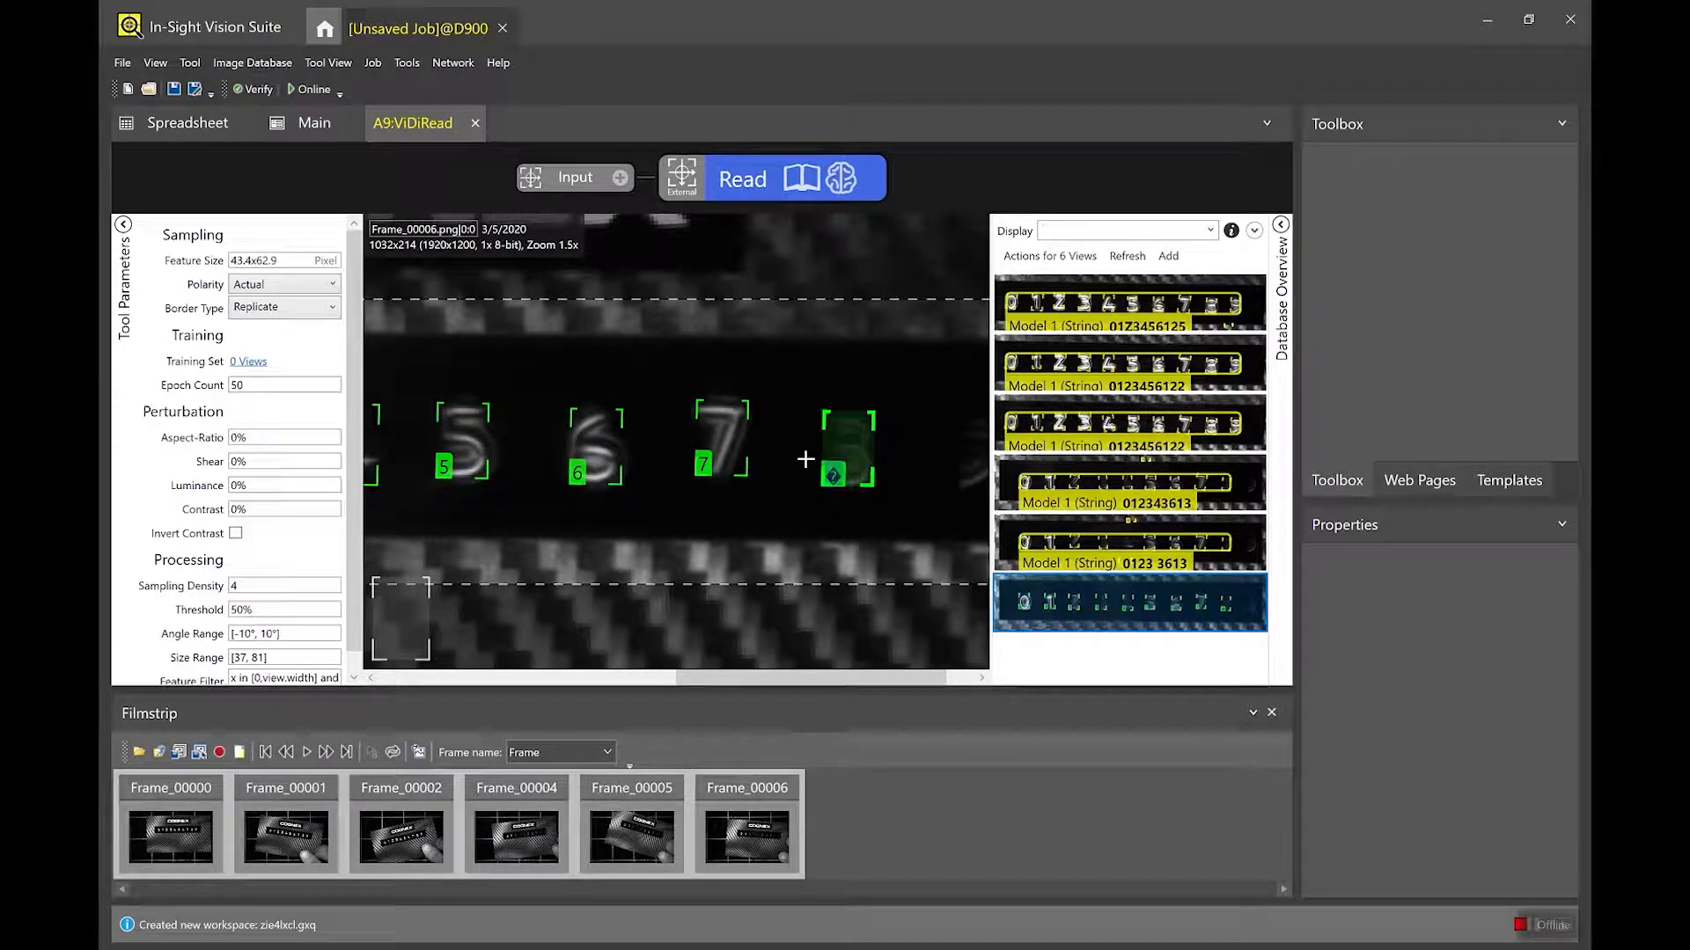
drag(766, 679, 794, 685)
click(911, 451)
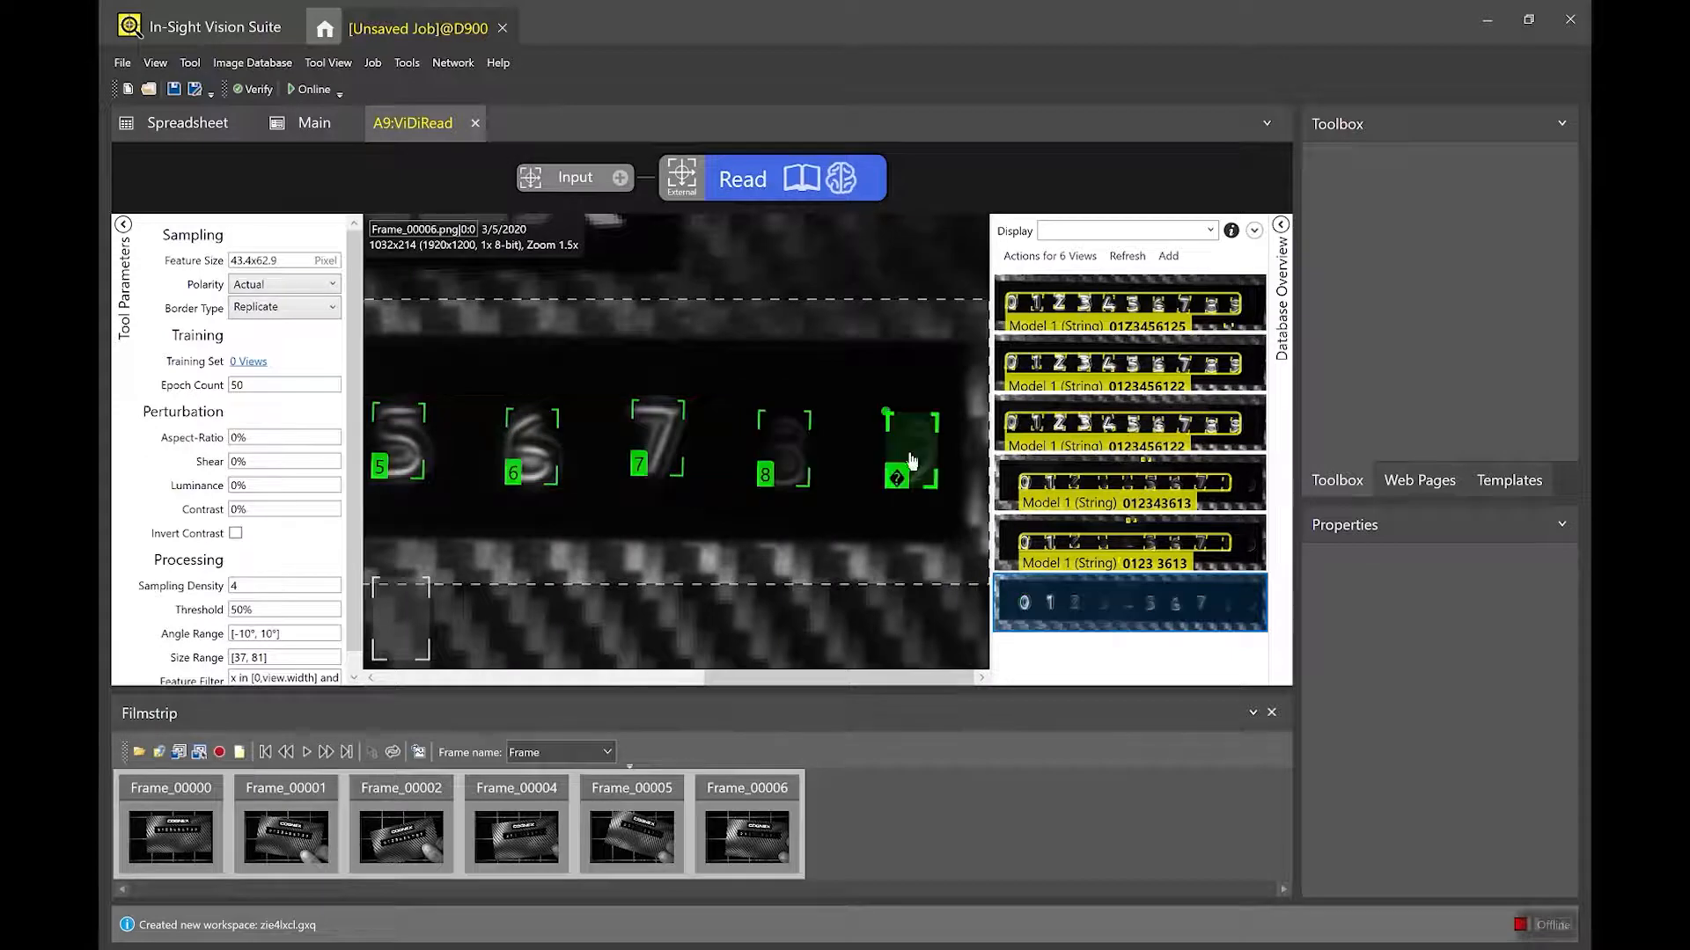
text(9)
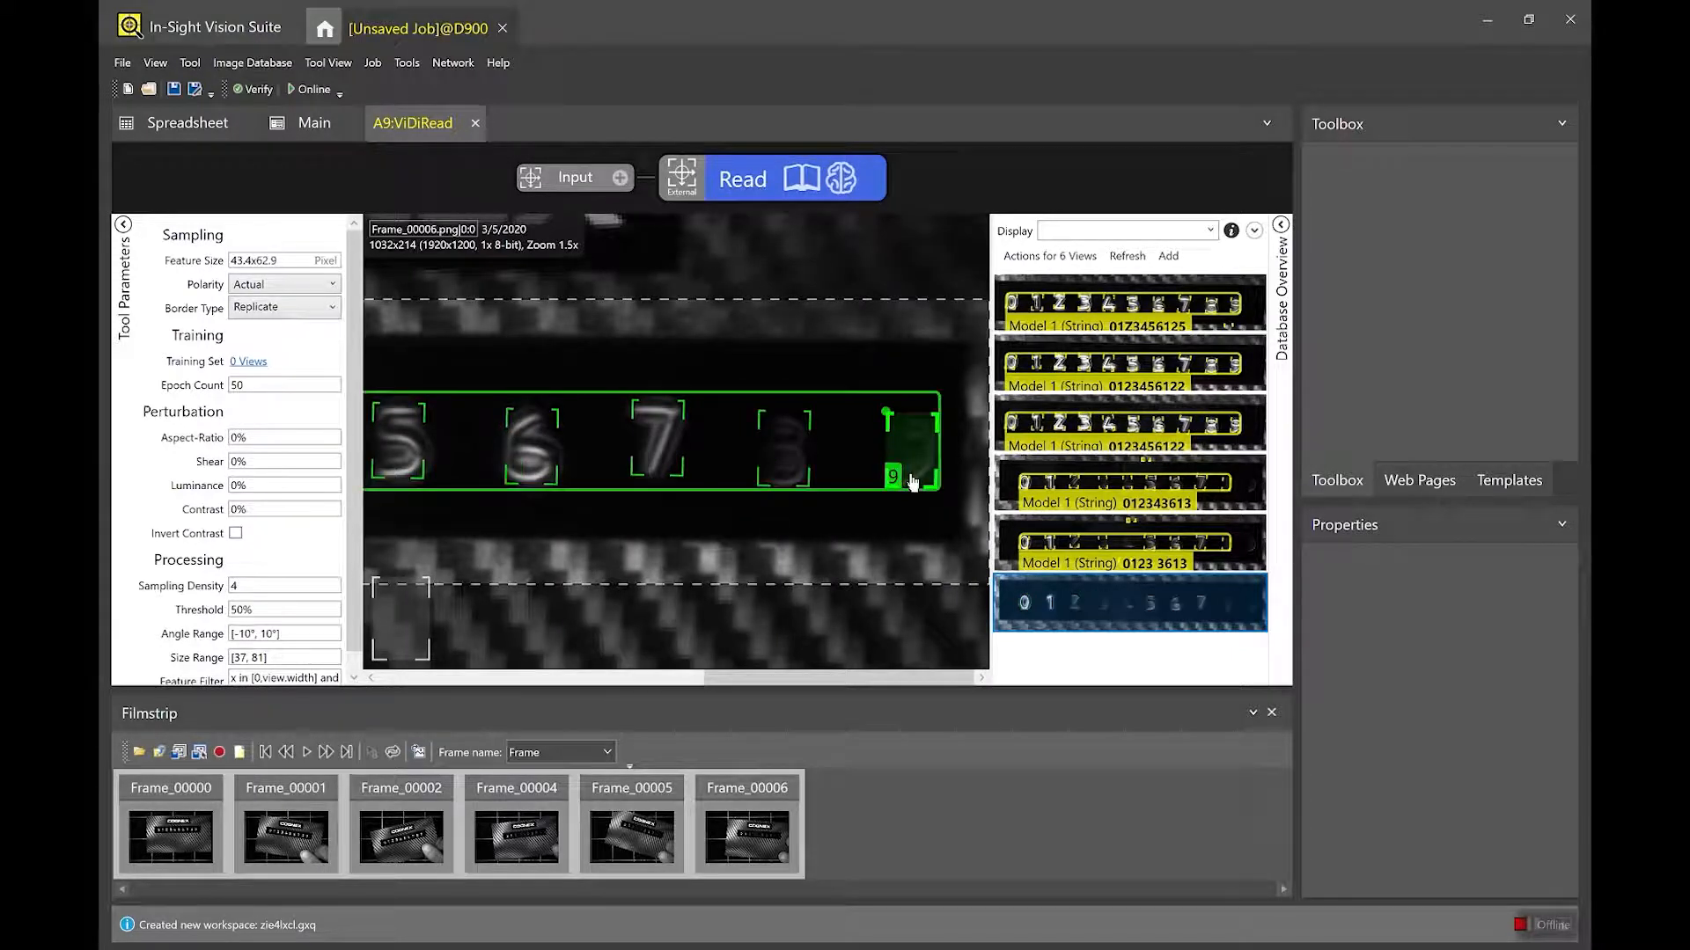
scroll(912, 483, down, 3)
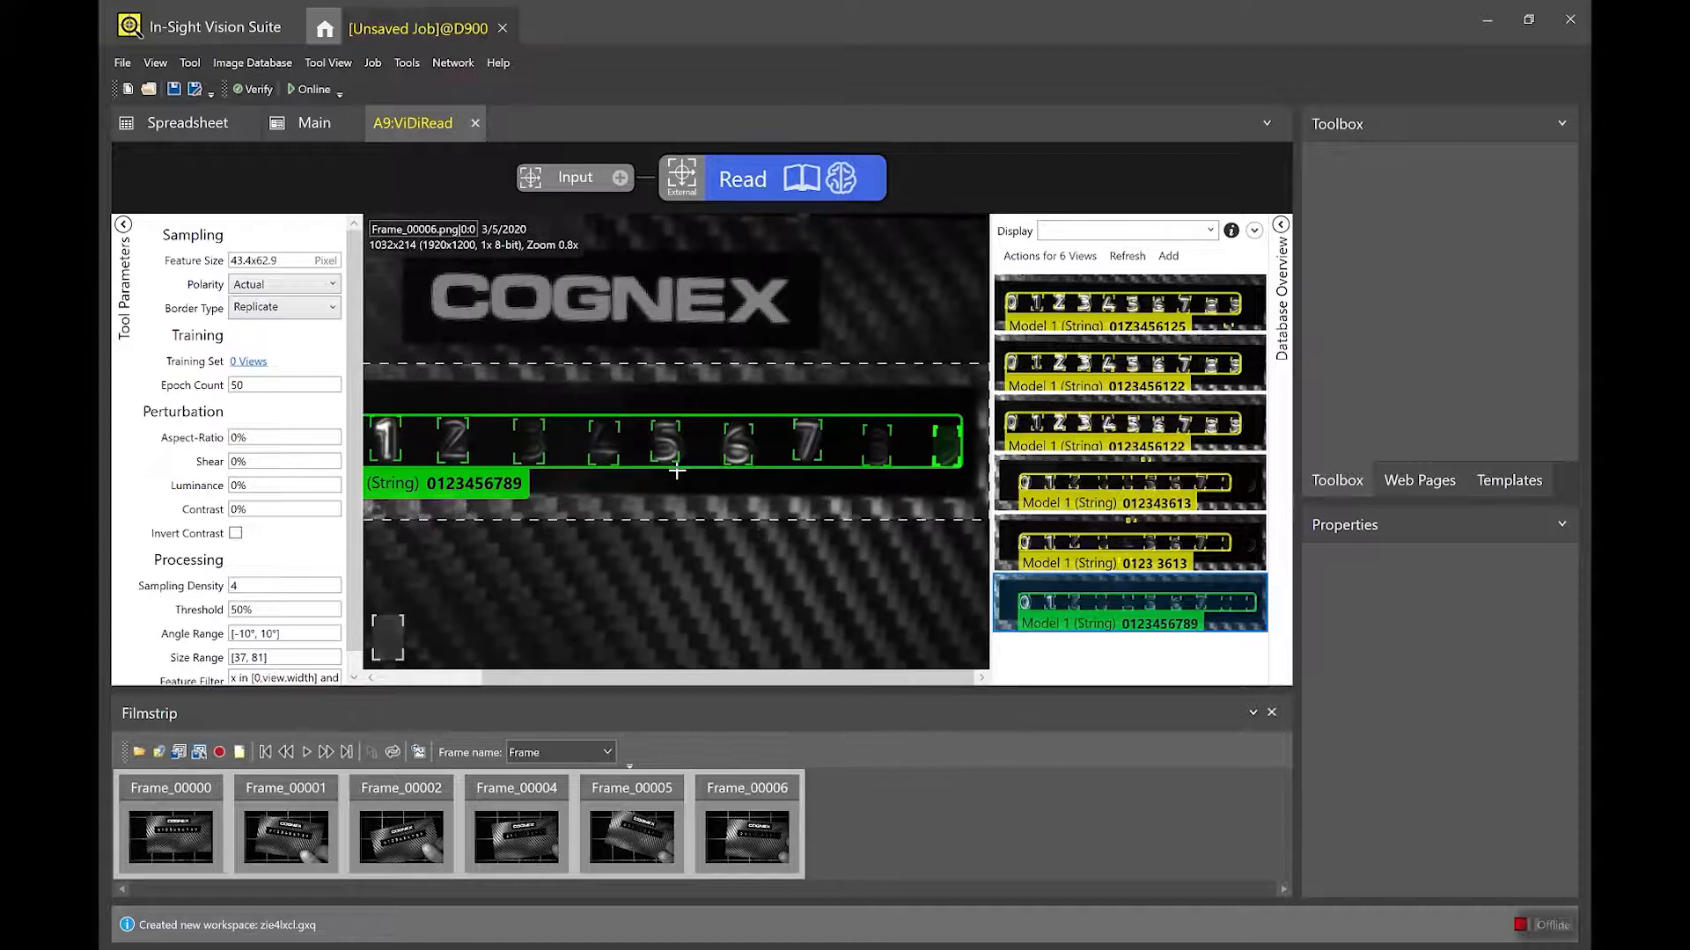
scroll(592, 462, down, 1)
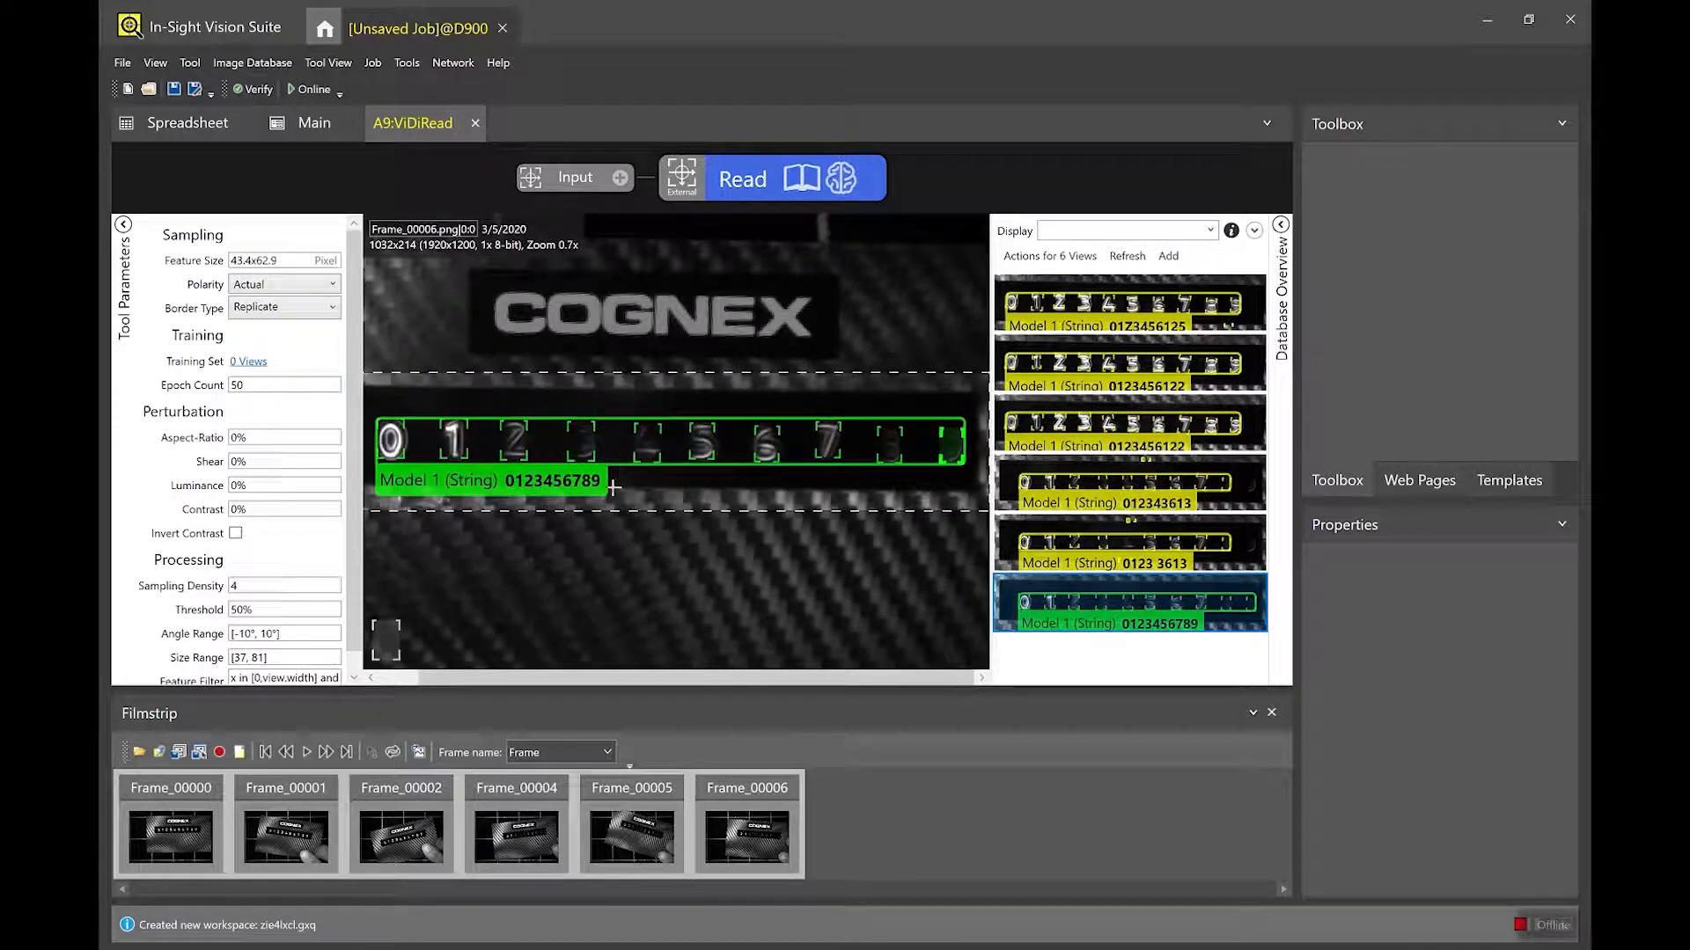
Accept the Frame_00001 view so its found markings become labels.
mouse_move(457, 491)
mouse_move(564, 486)
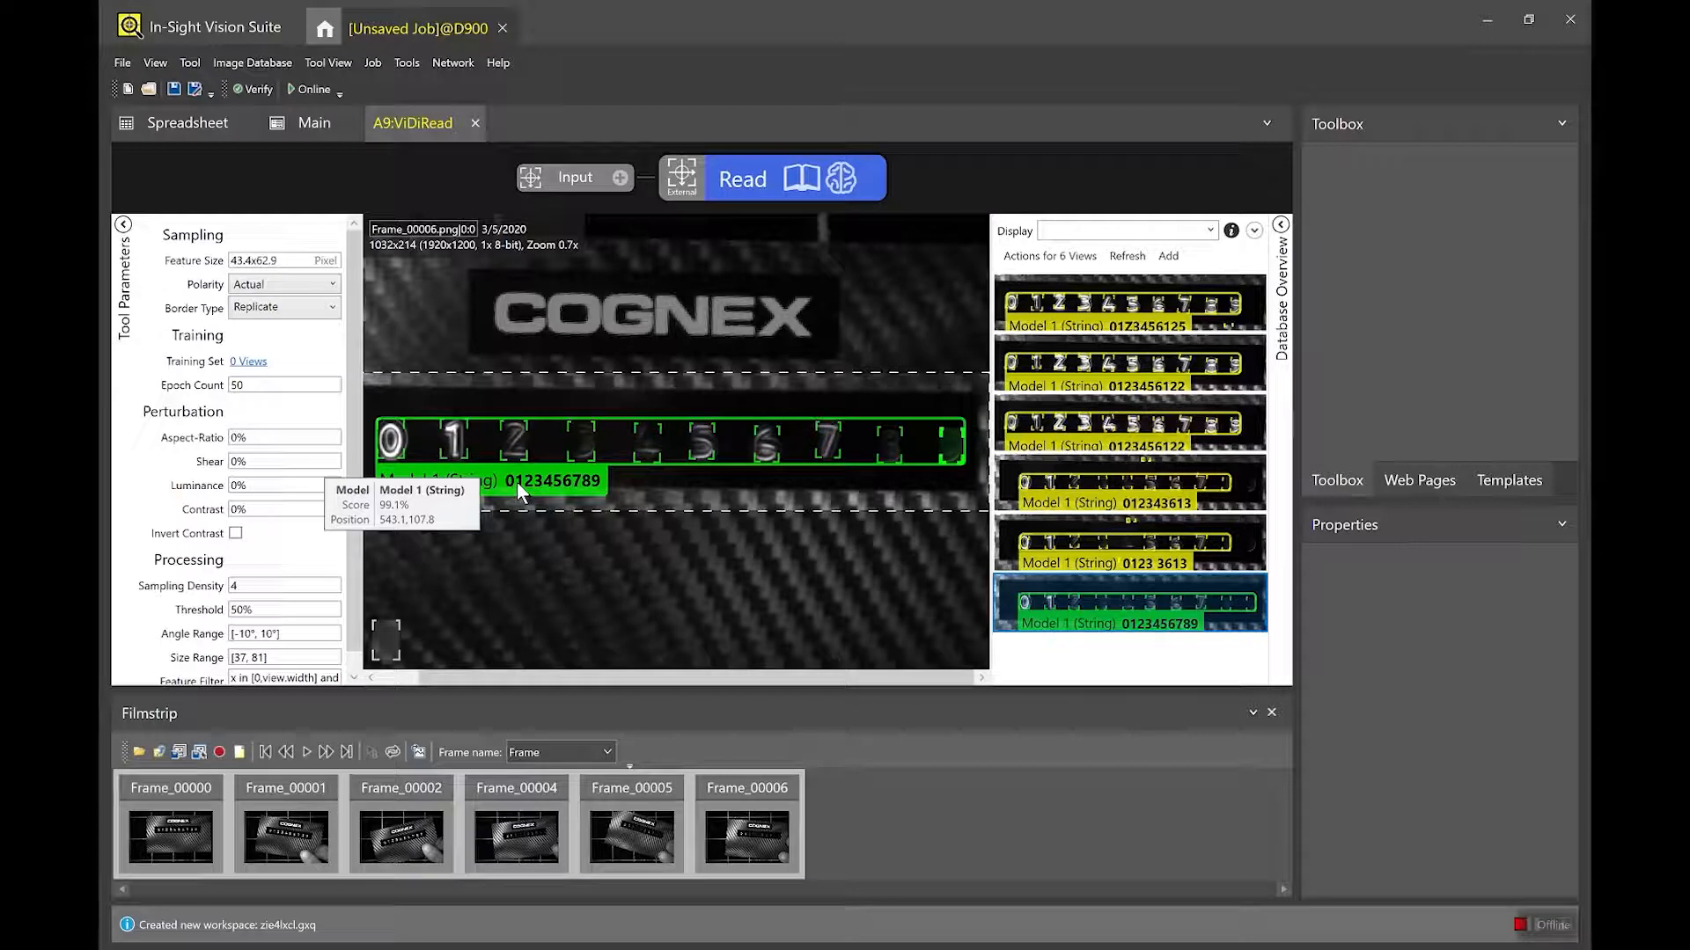
scroll(725, 502, down, 1)
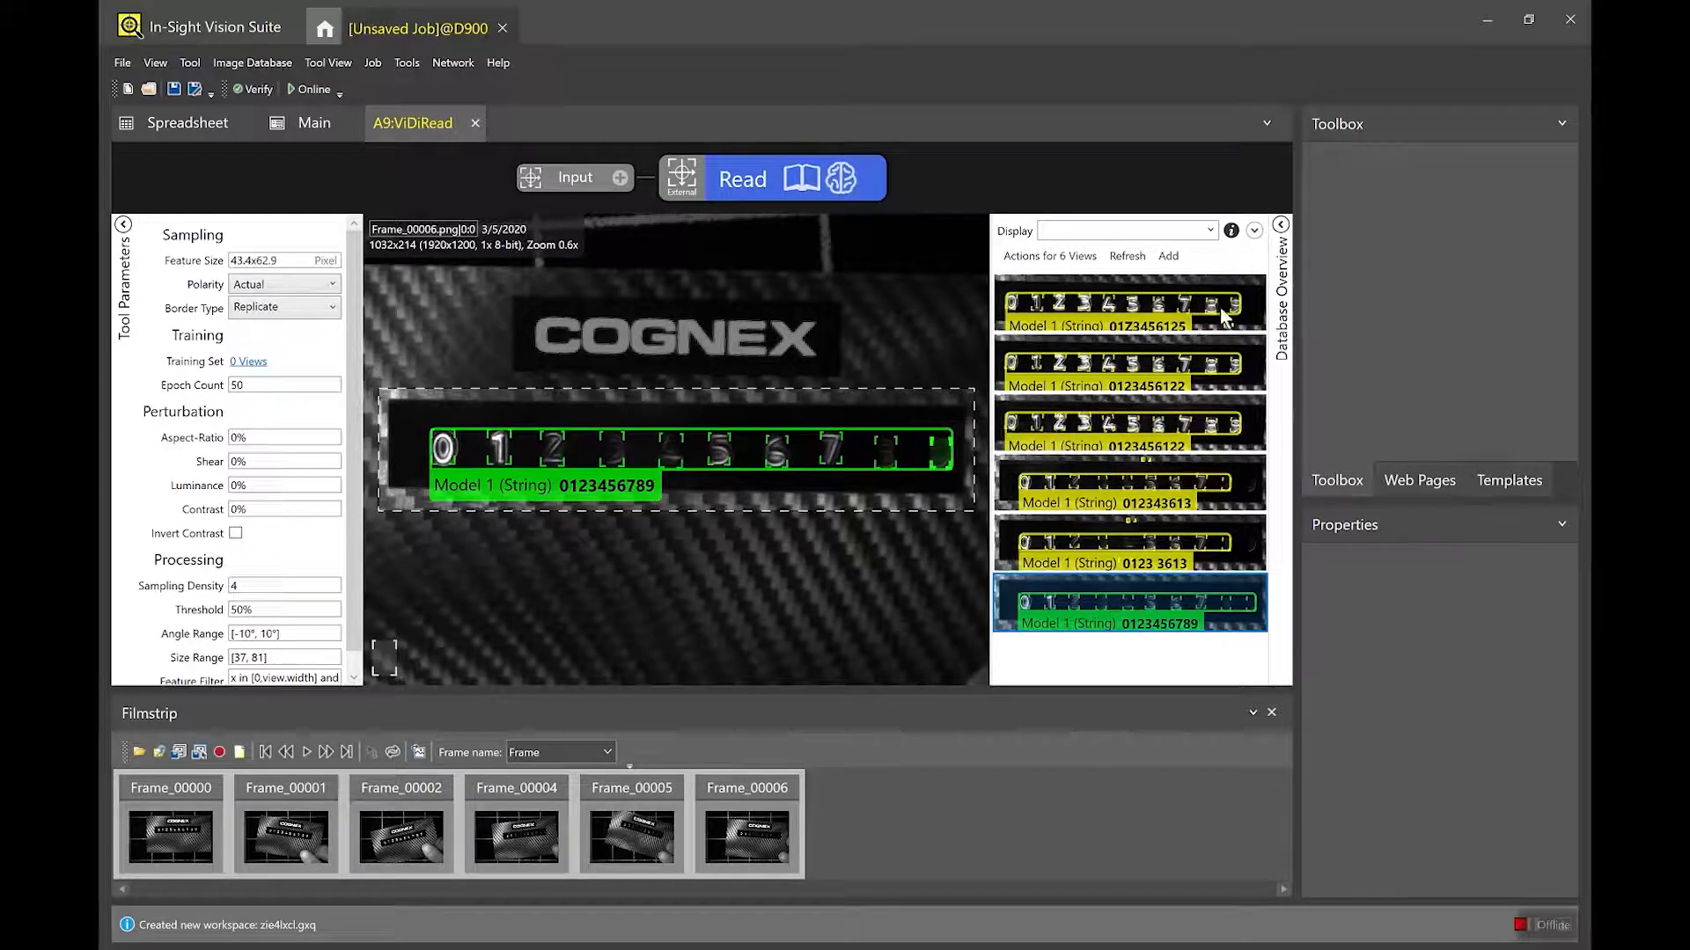
click(1223, 361)
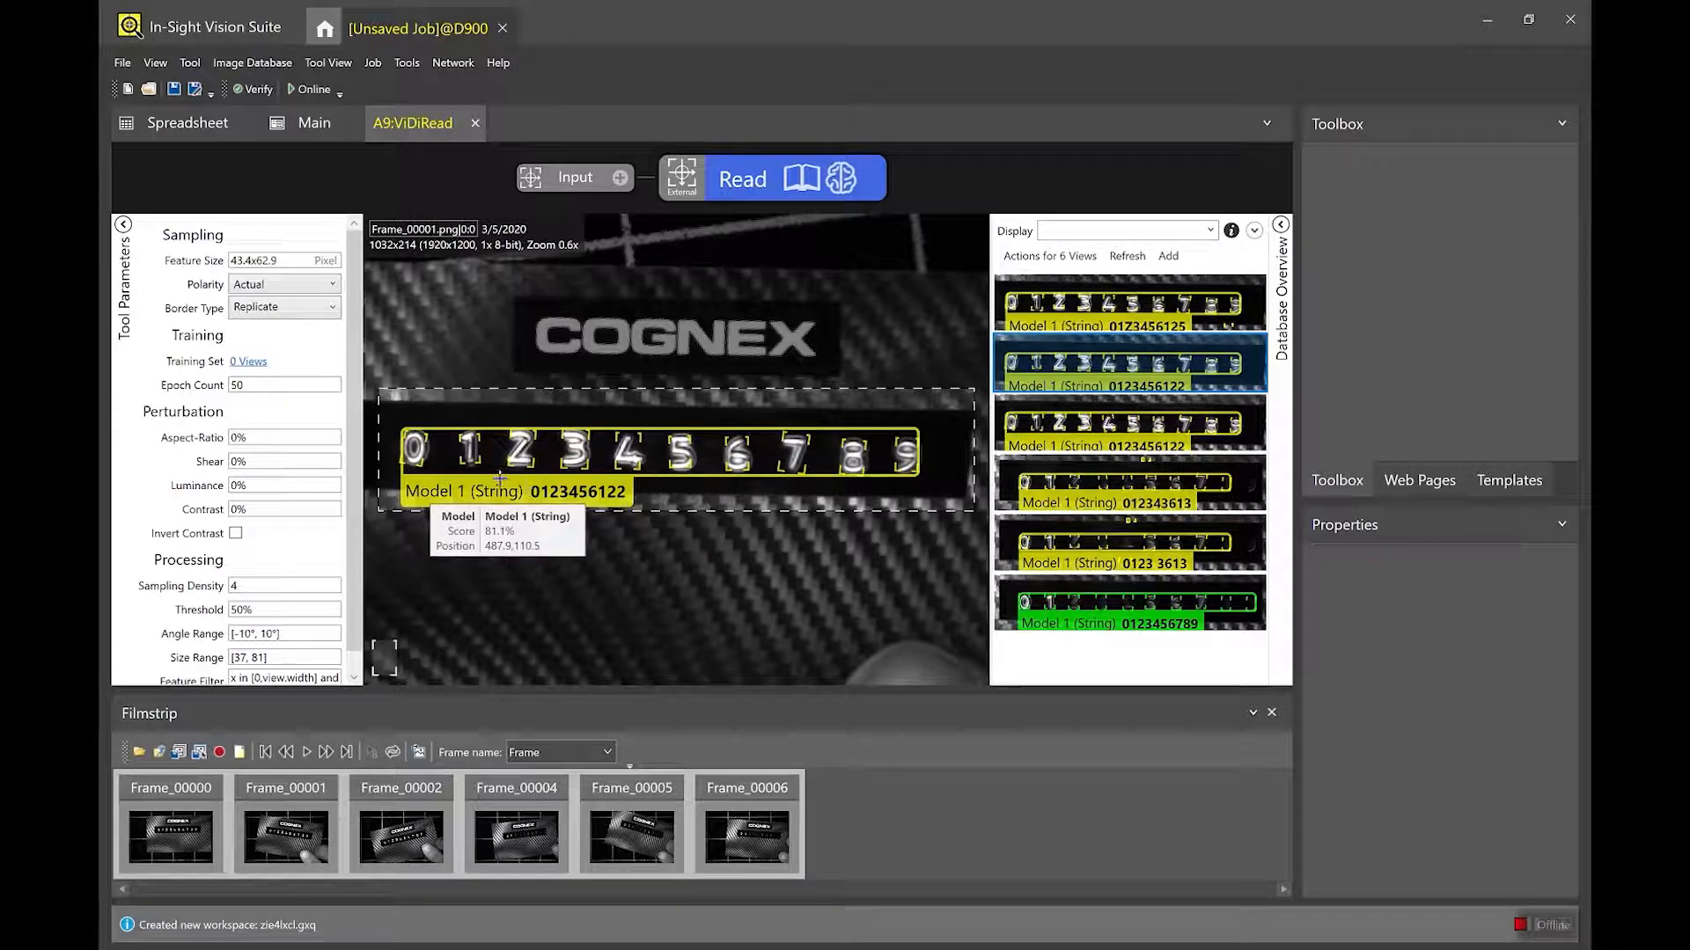
right_click(714, 409)
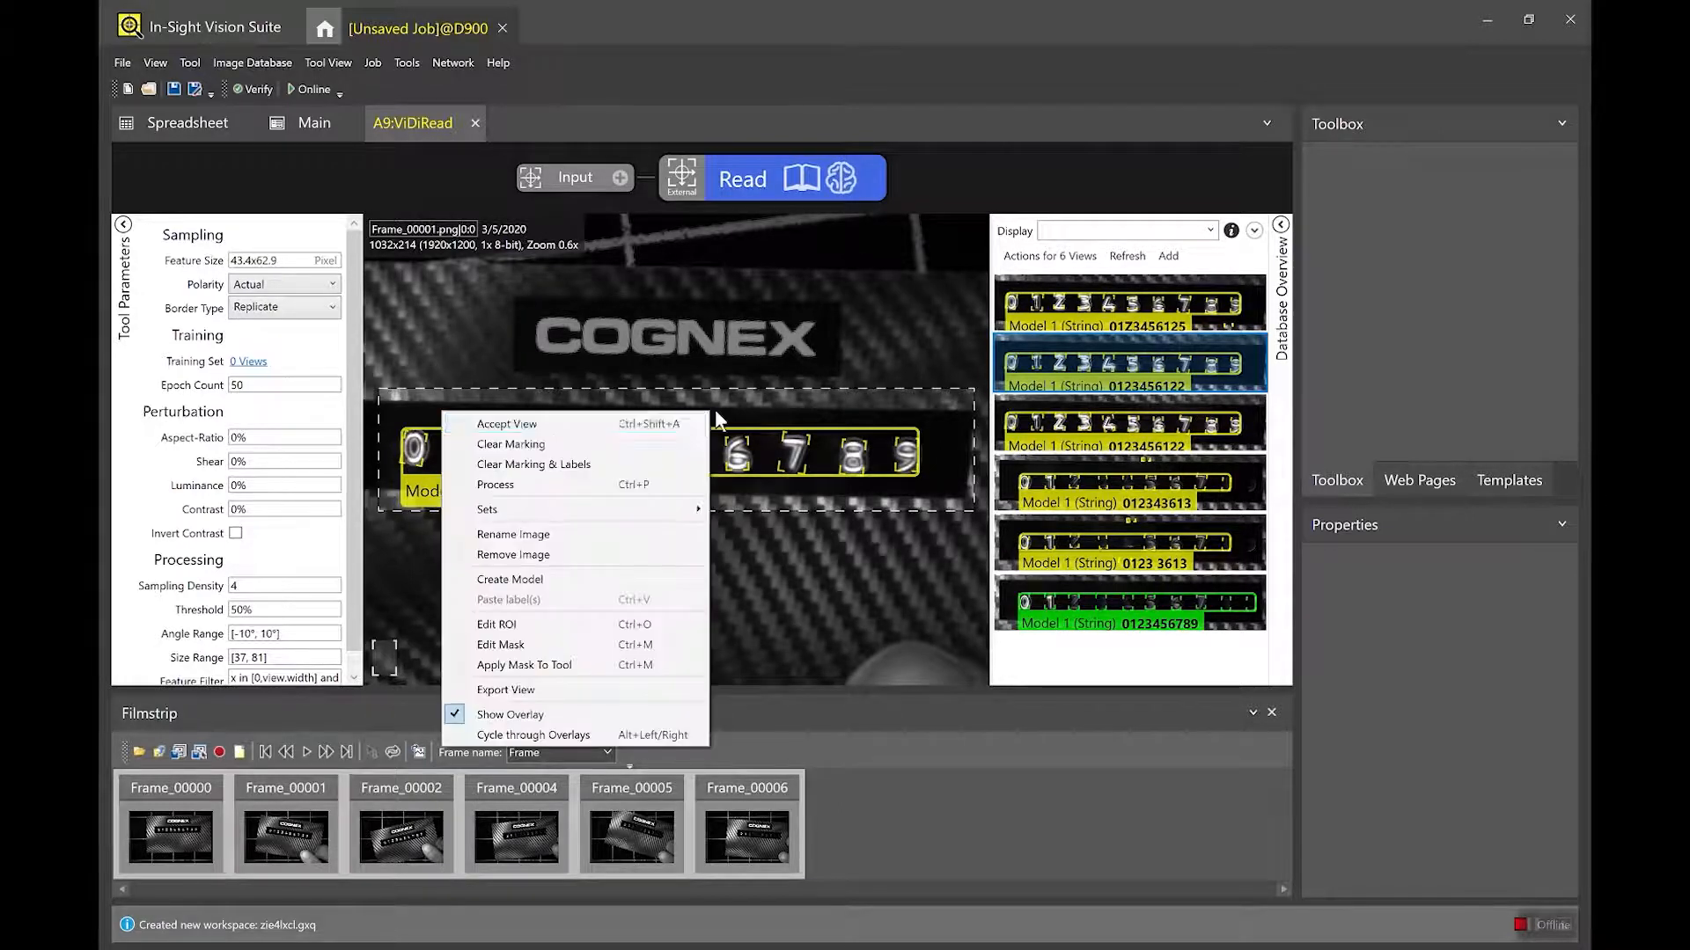
click(652, 424)
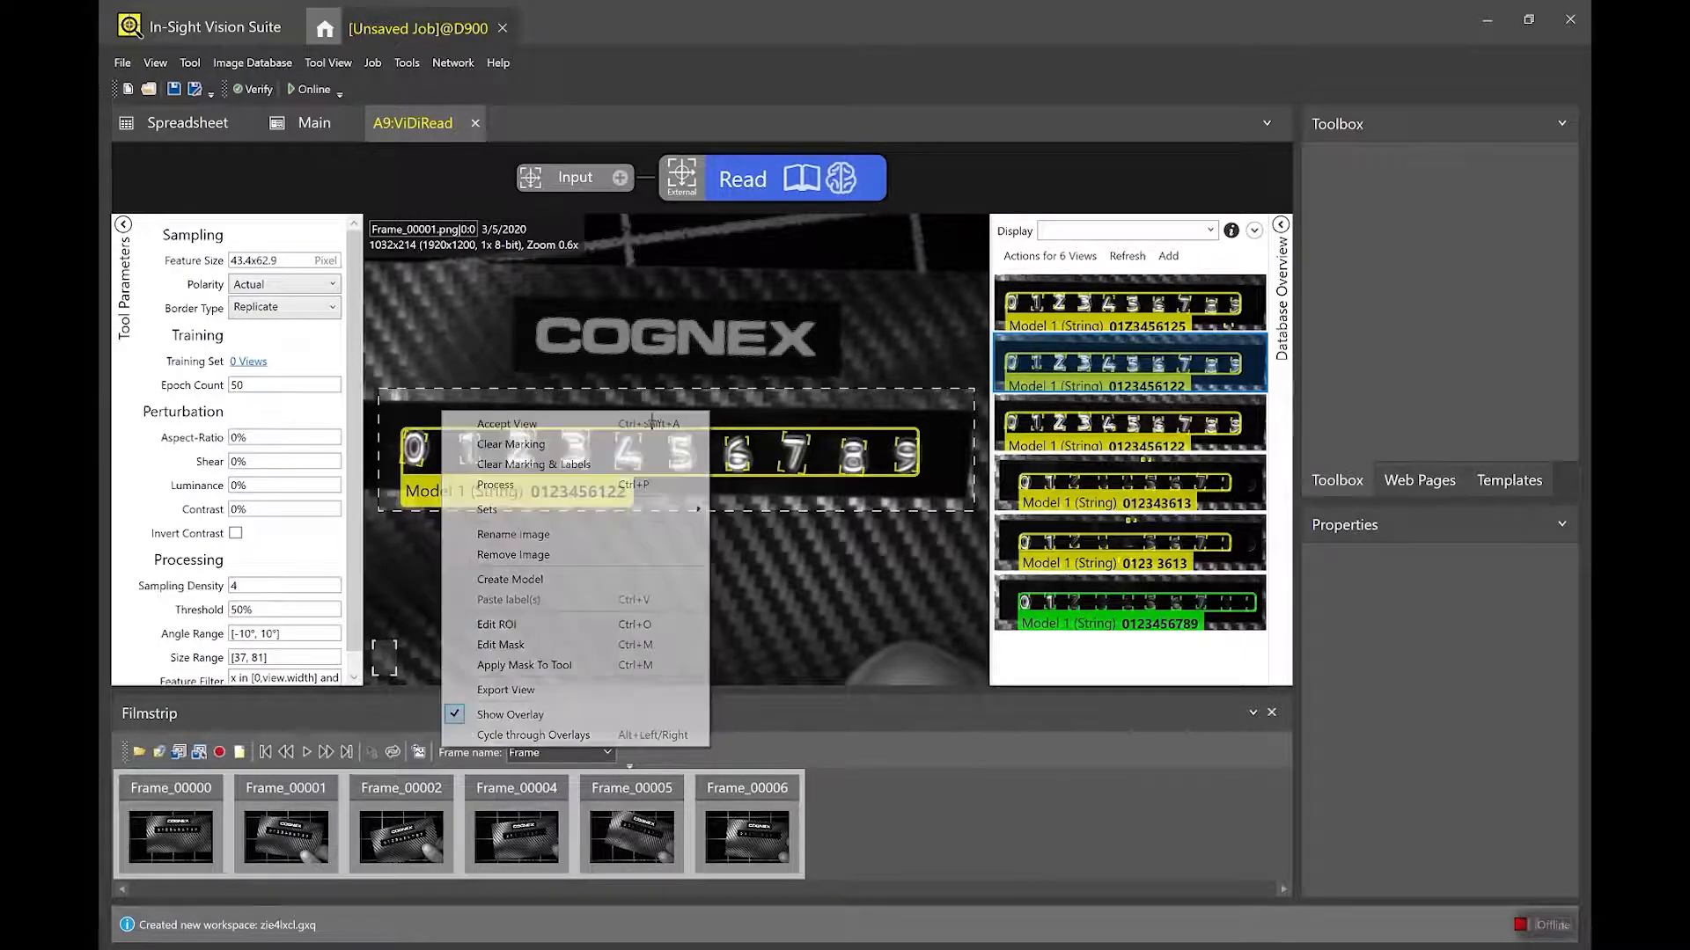
Relabel the eighth character in the Frame_00001 view as 7.
mouse_move(686, 466)
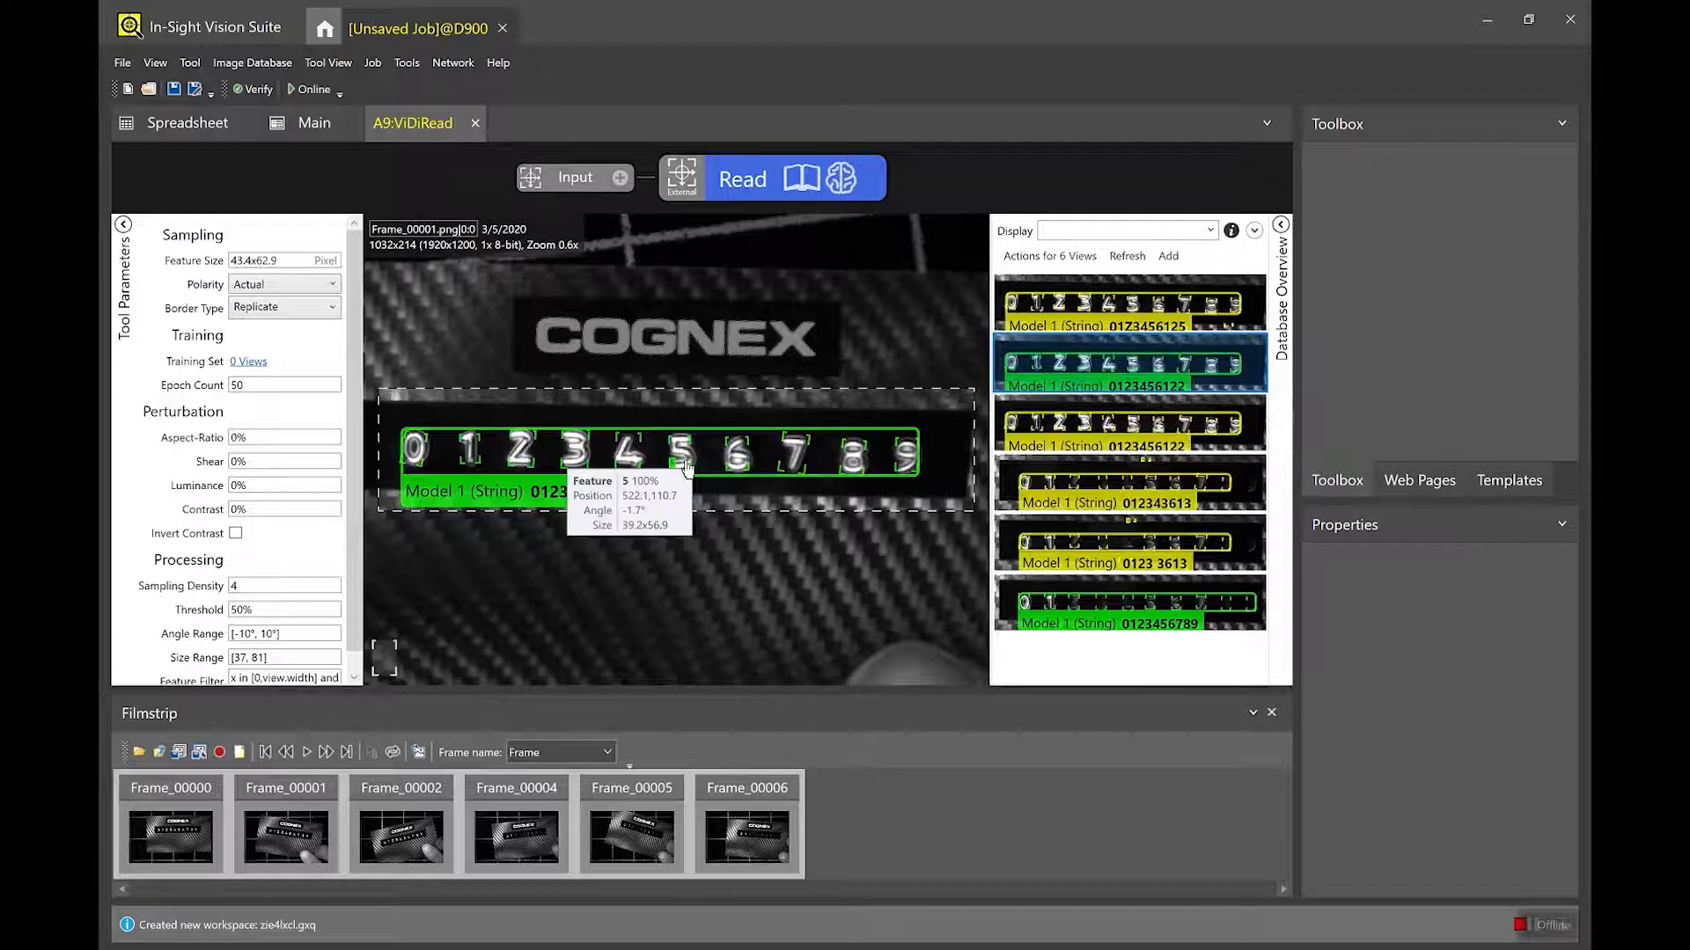
mouse_move(842, 470)
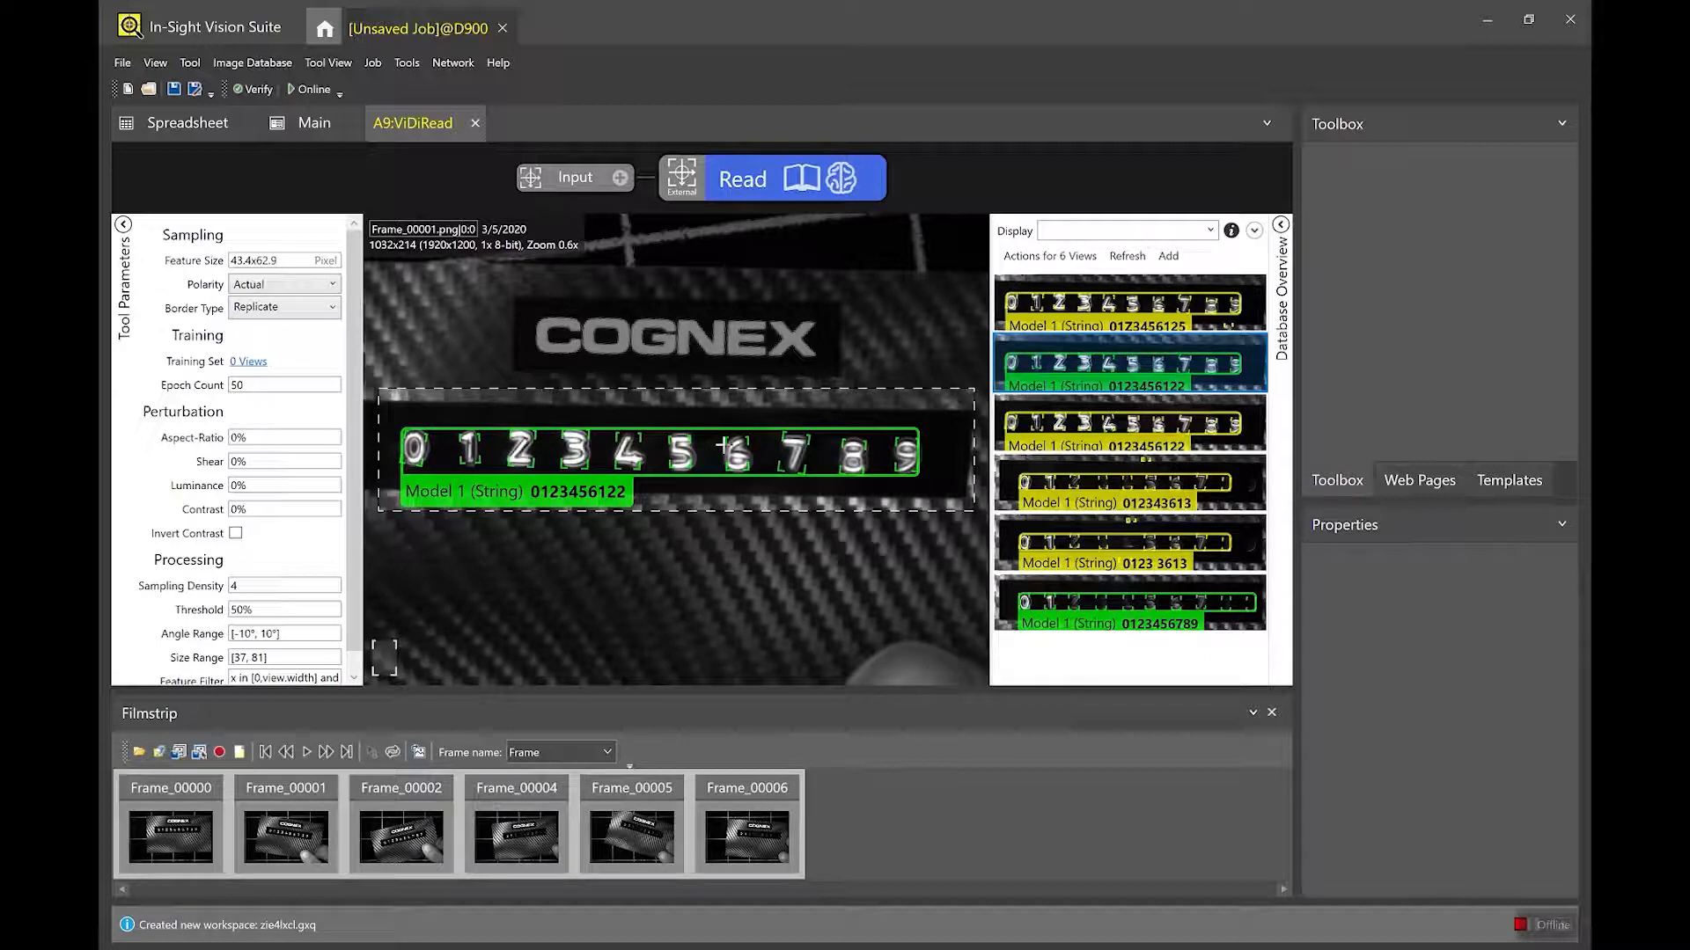
scroll(542, 458, up, 2)
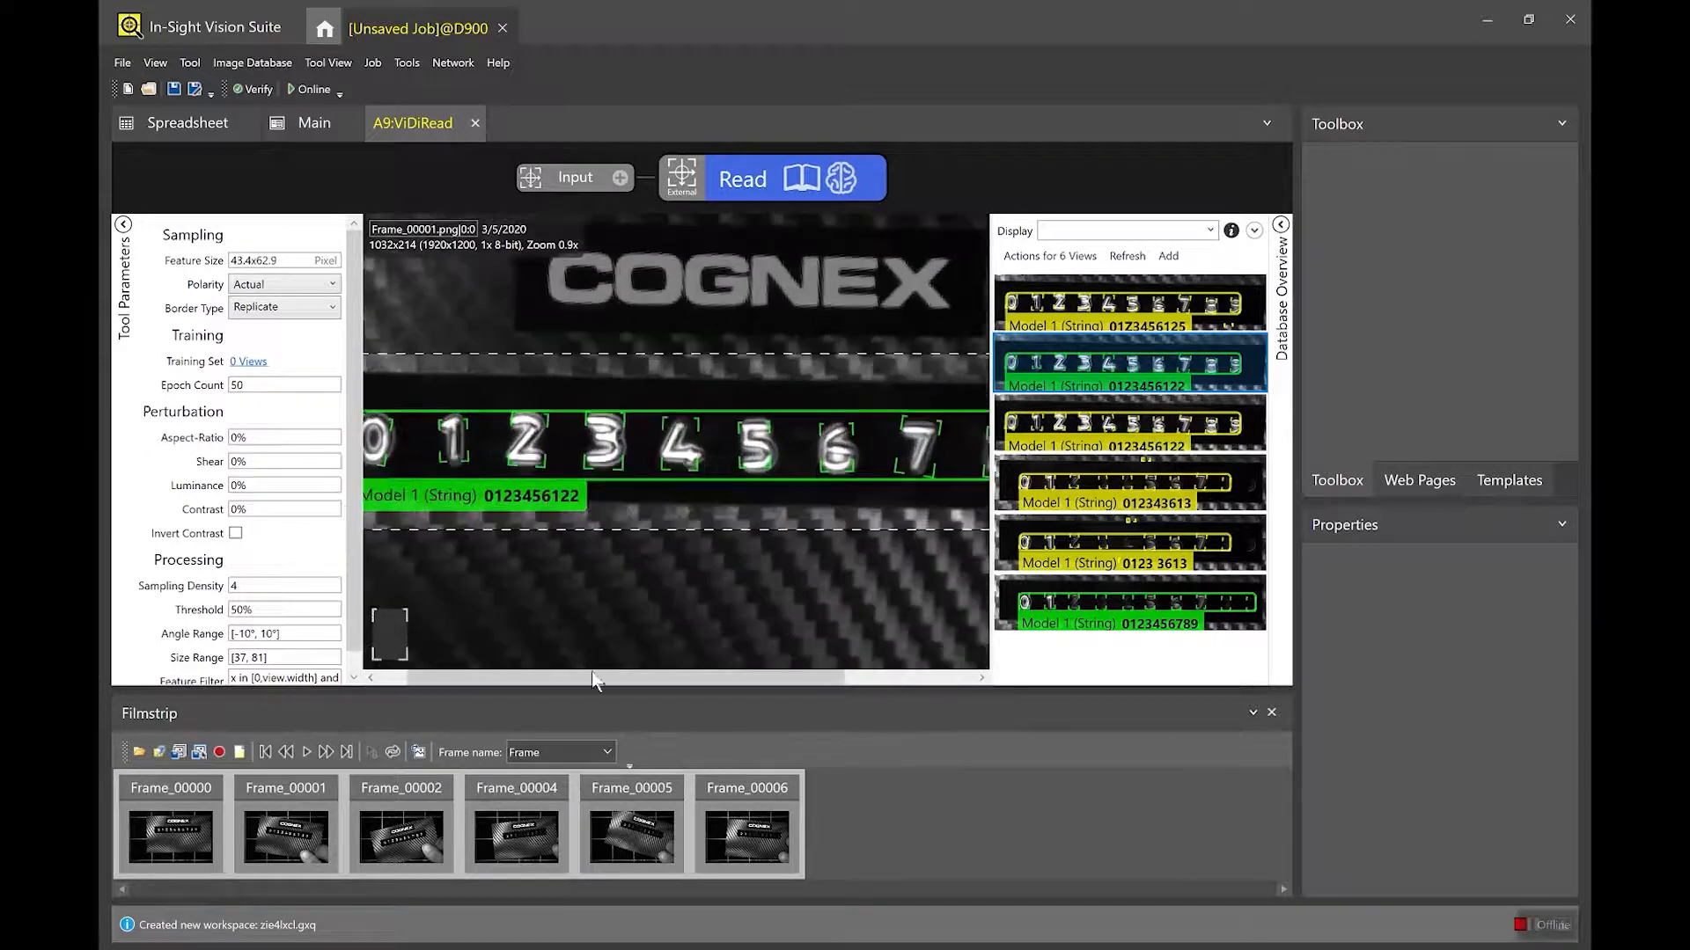
drag(597, 678, 561, 679)
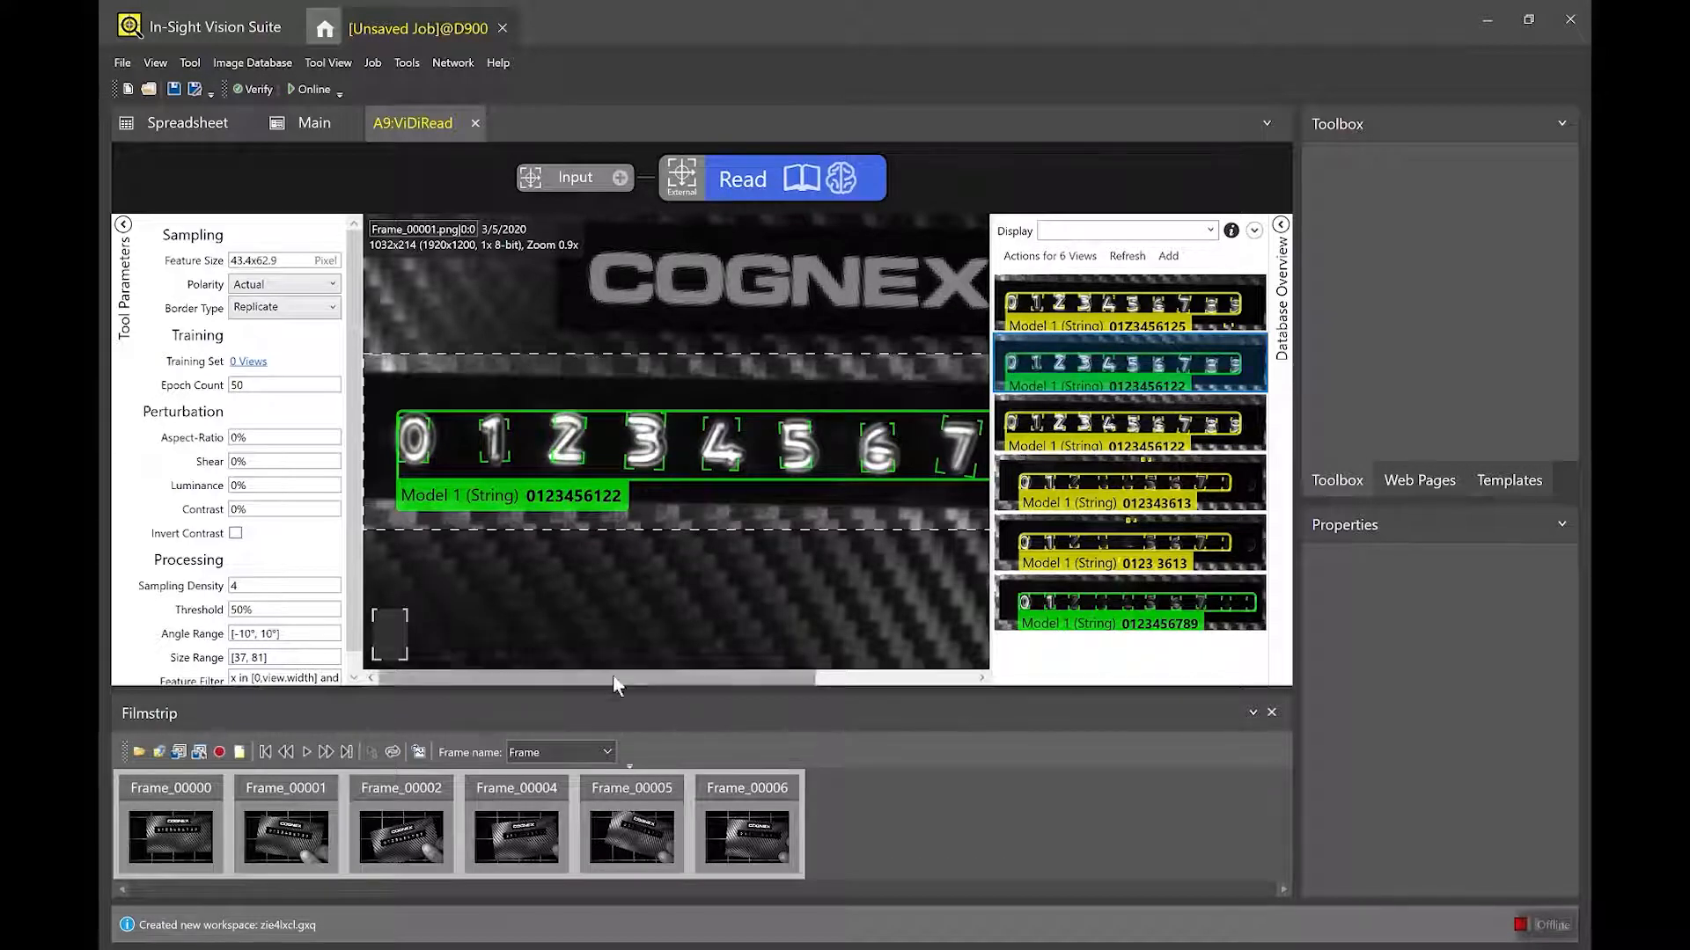
drag(615, 678, 639, 678)
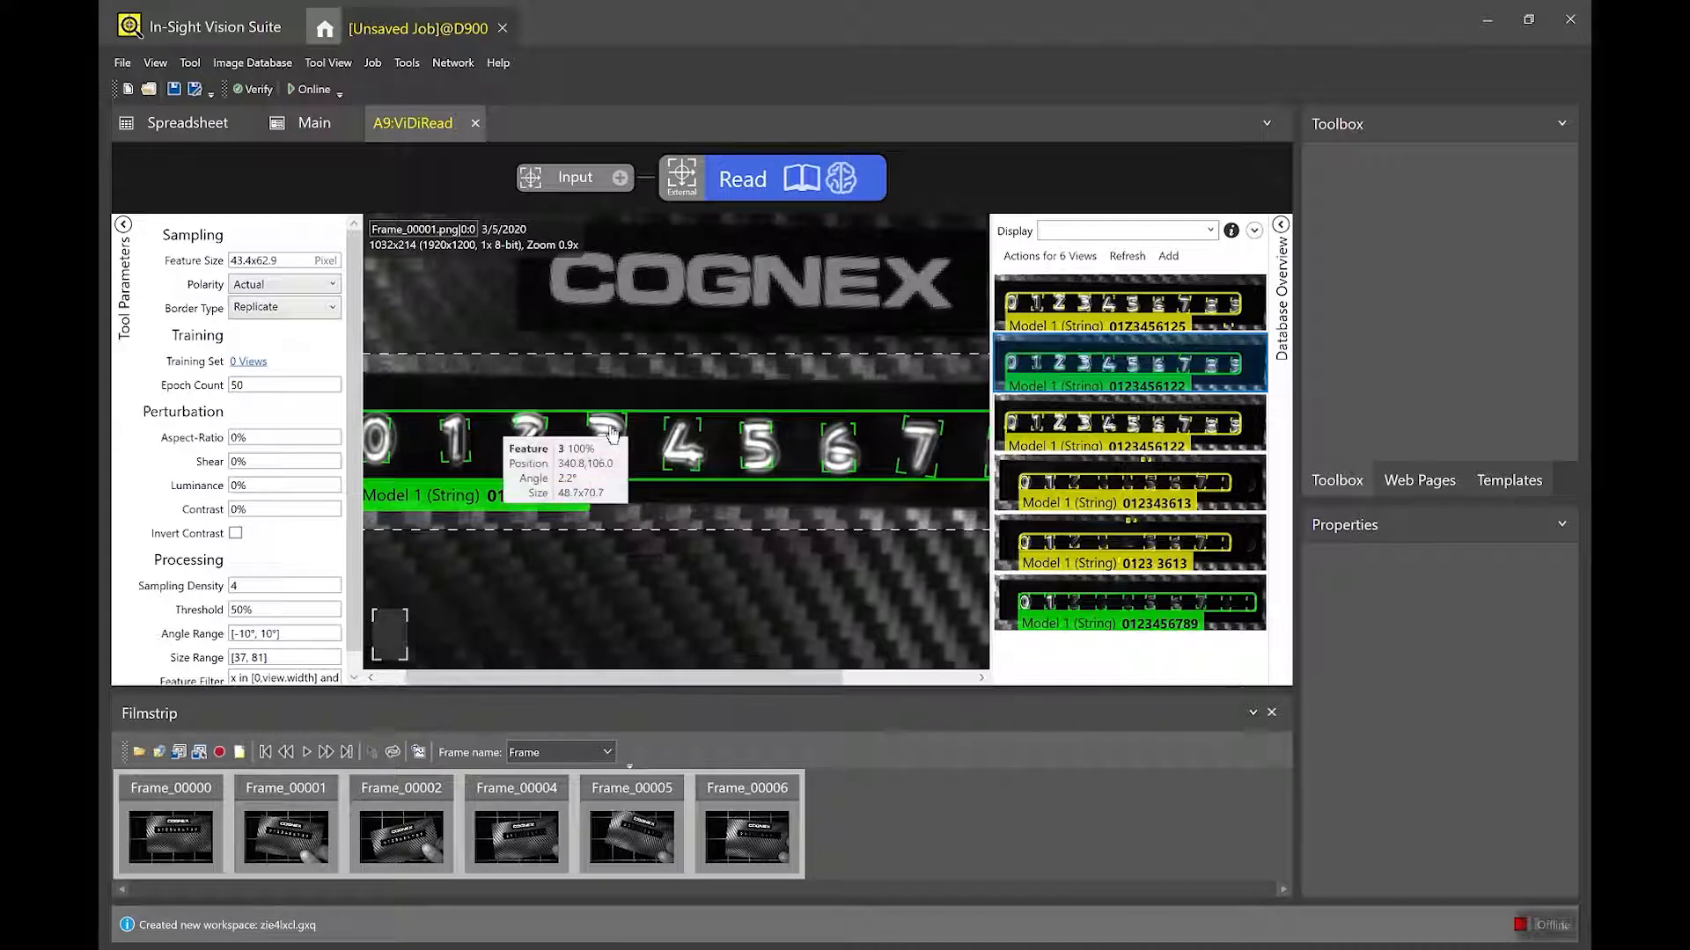
drag(768, 678, 805, 681)
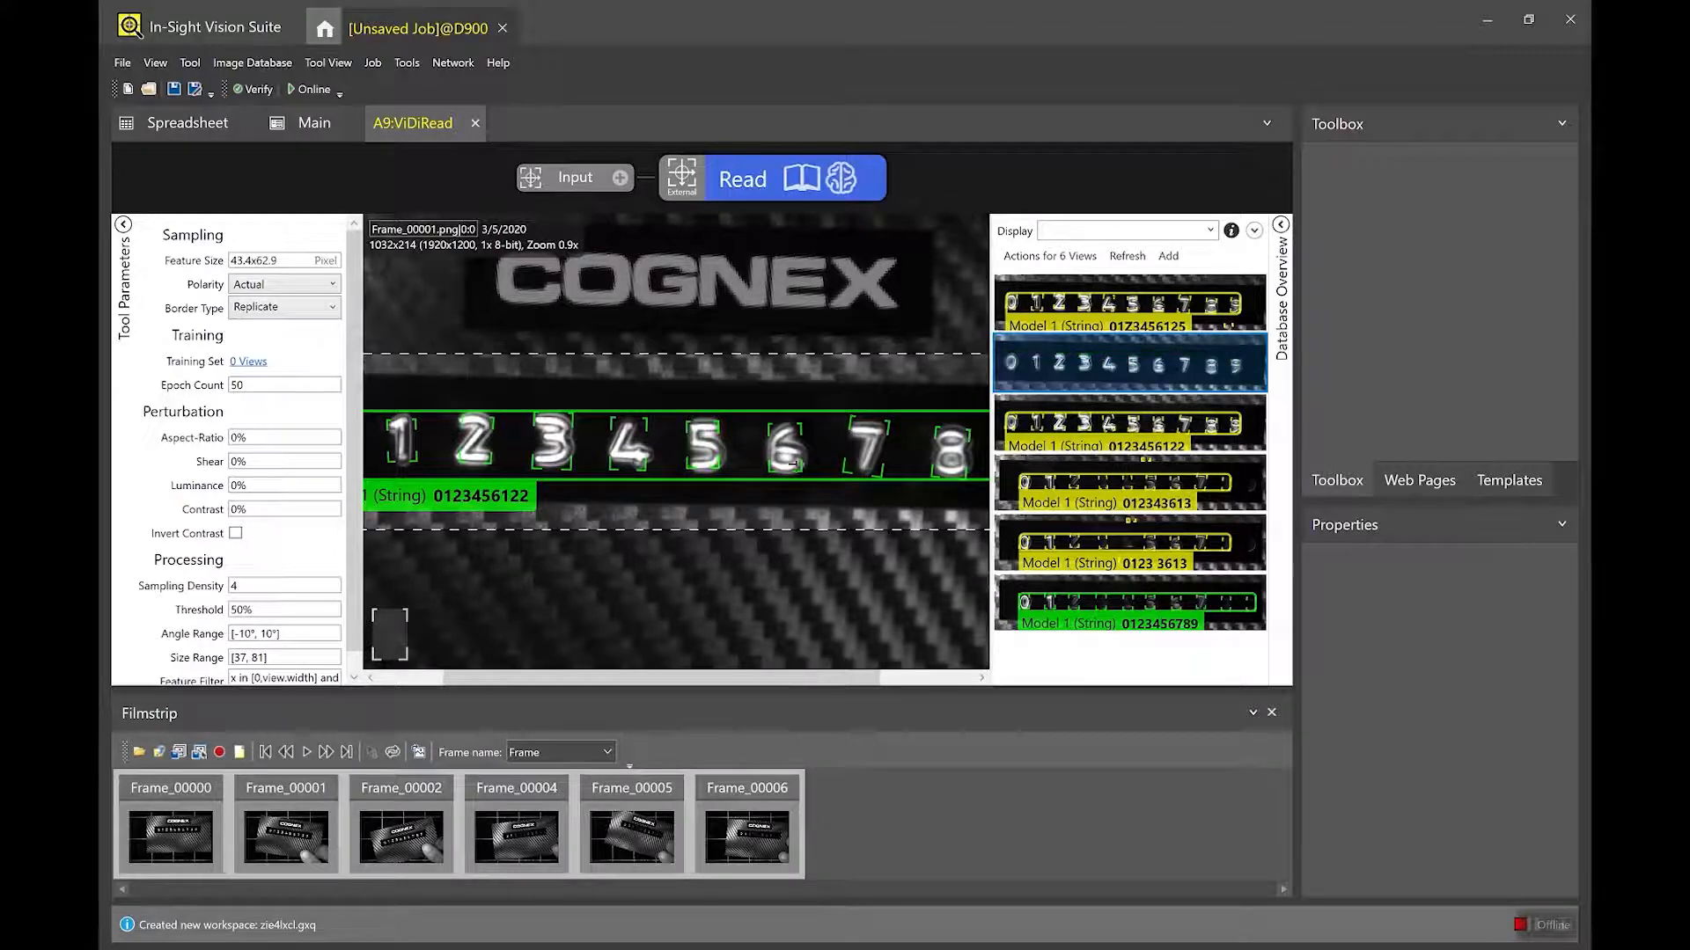
drag(784, 678, 817, 677)
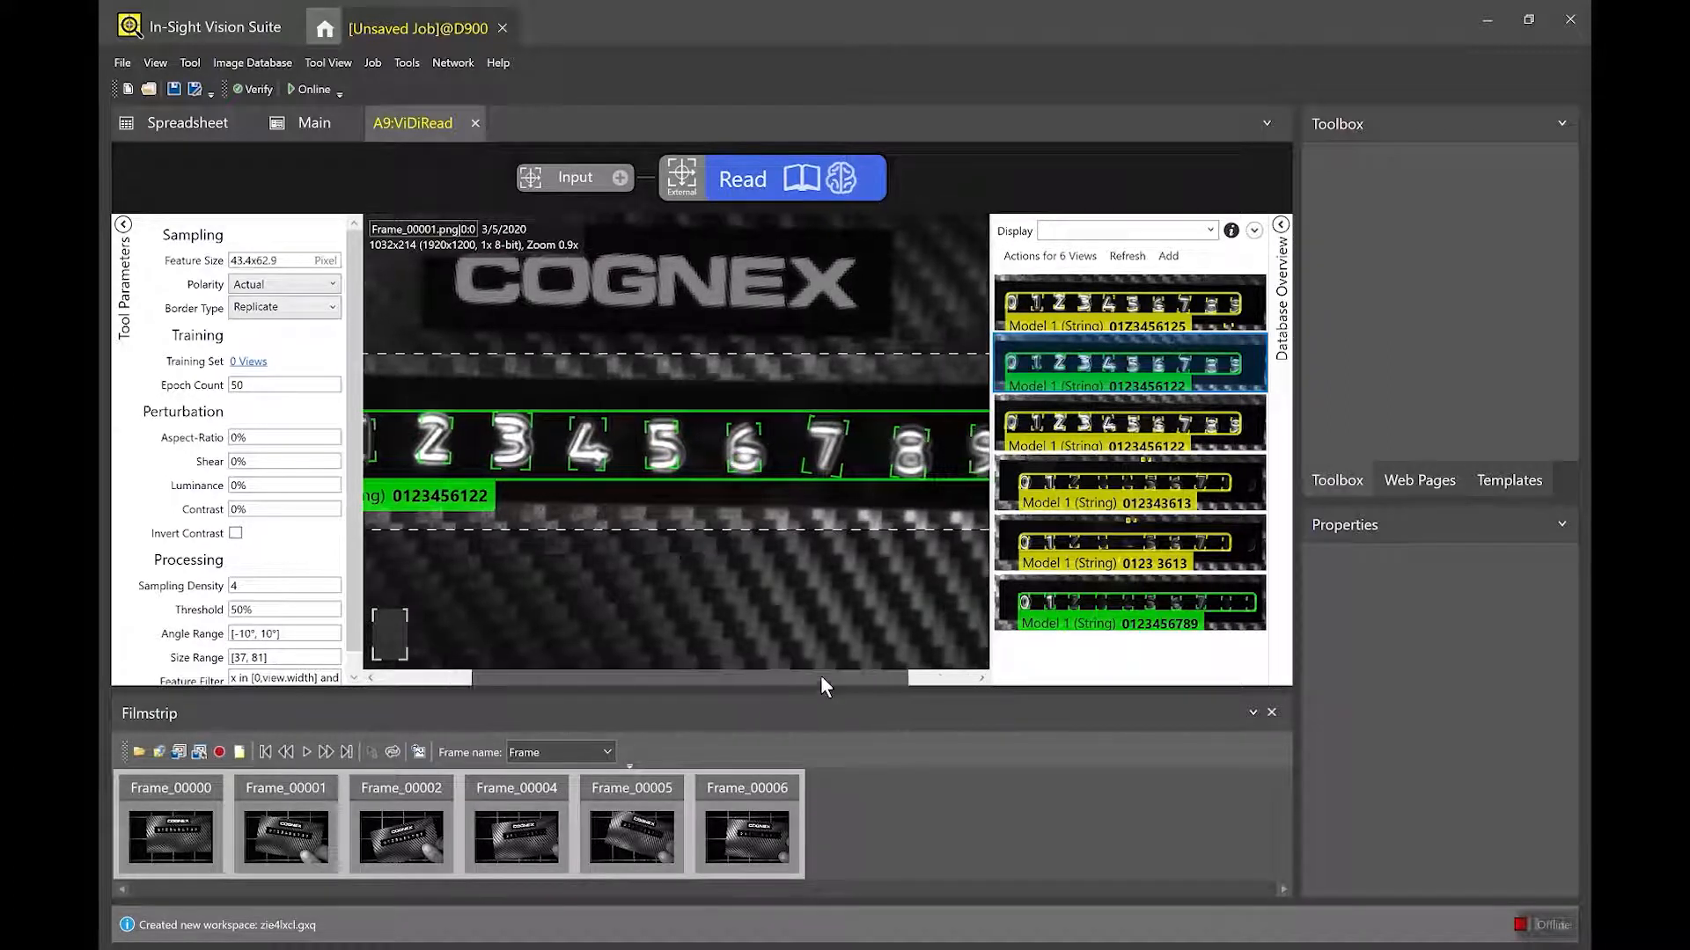
click(809, 431)
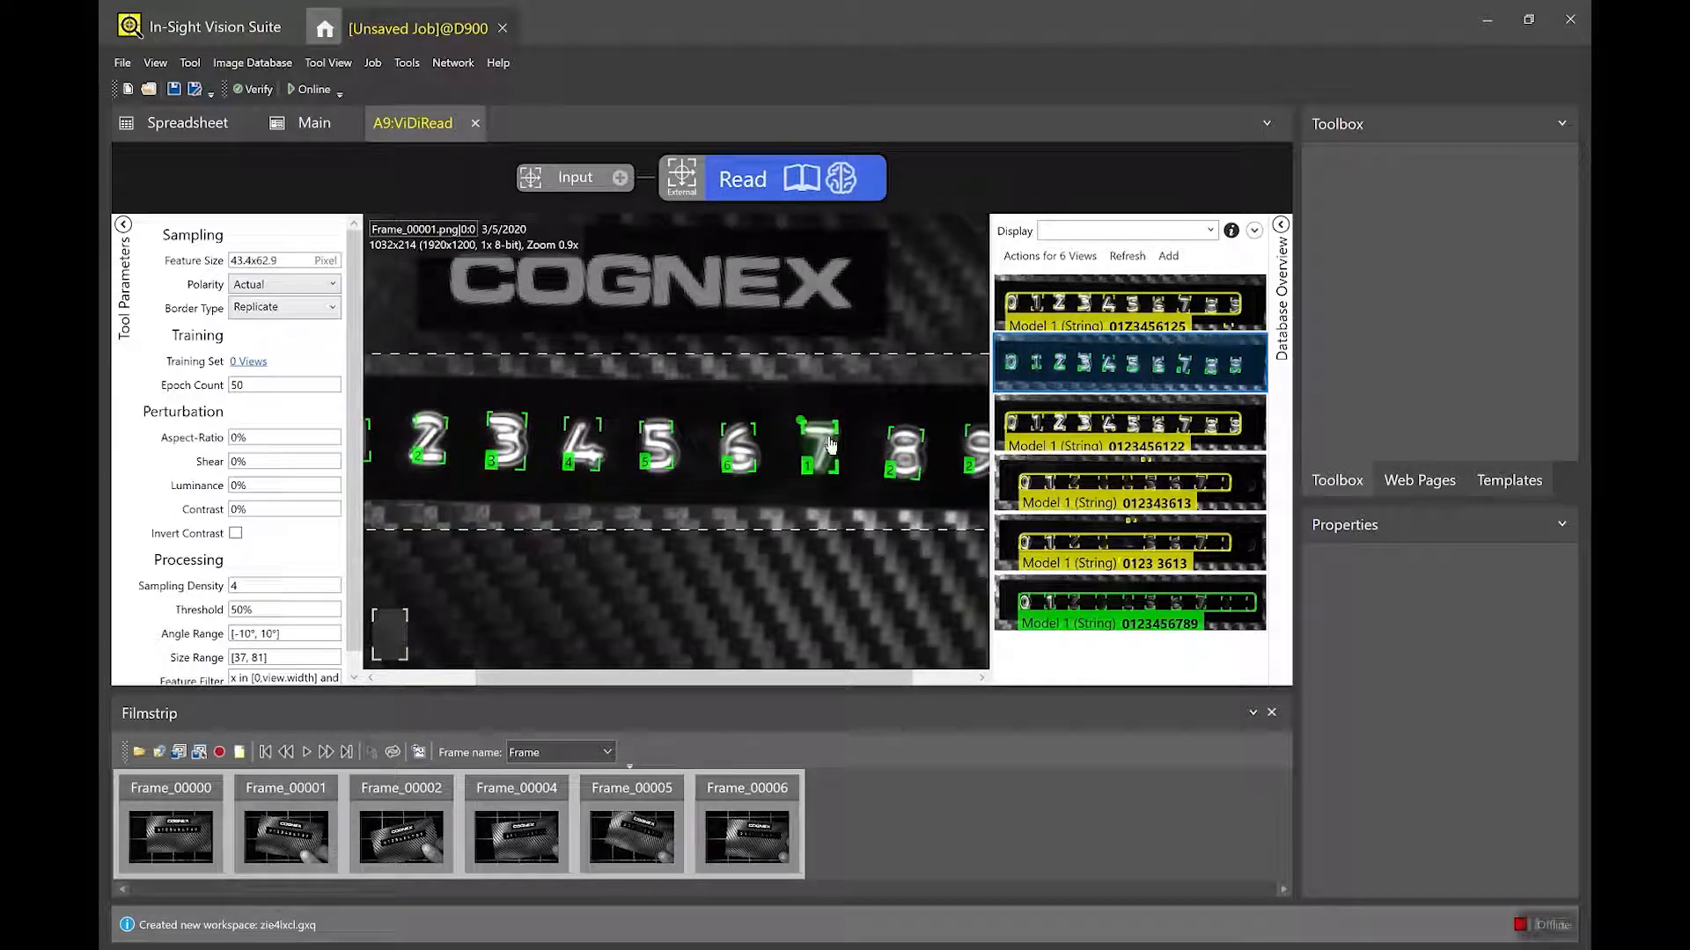
click(808, 459)
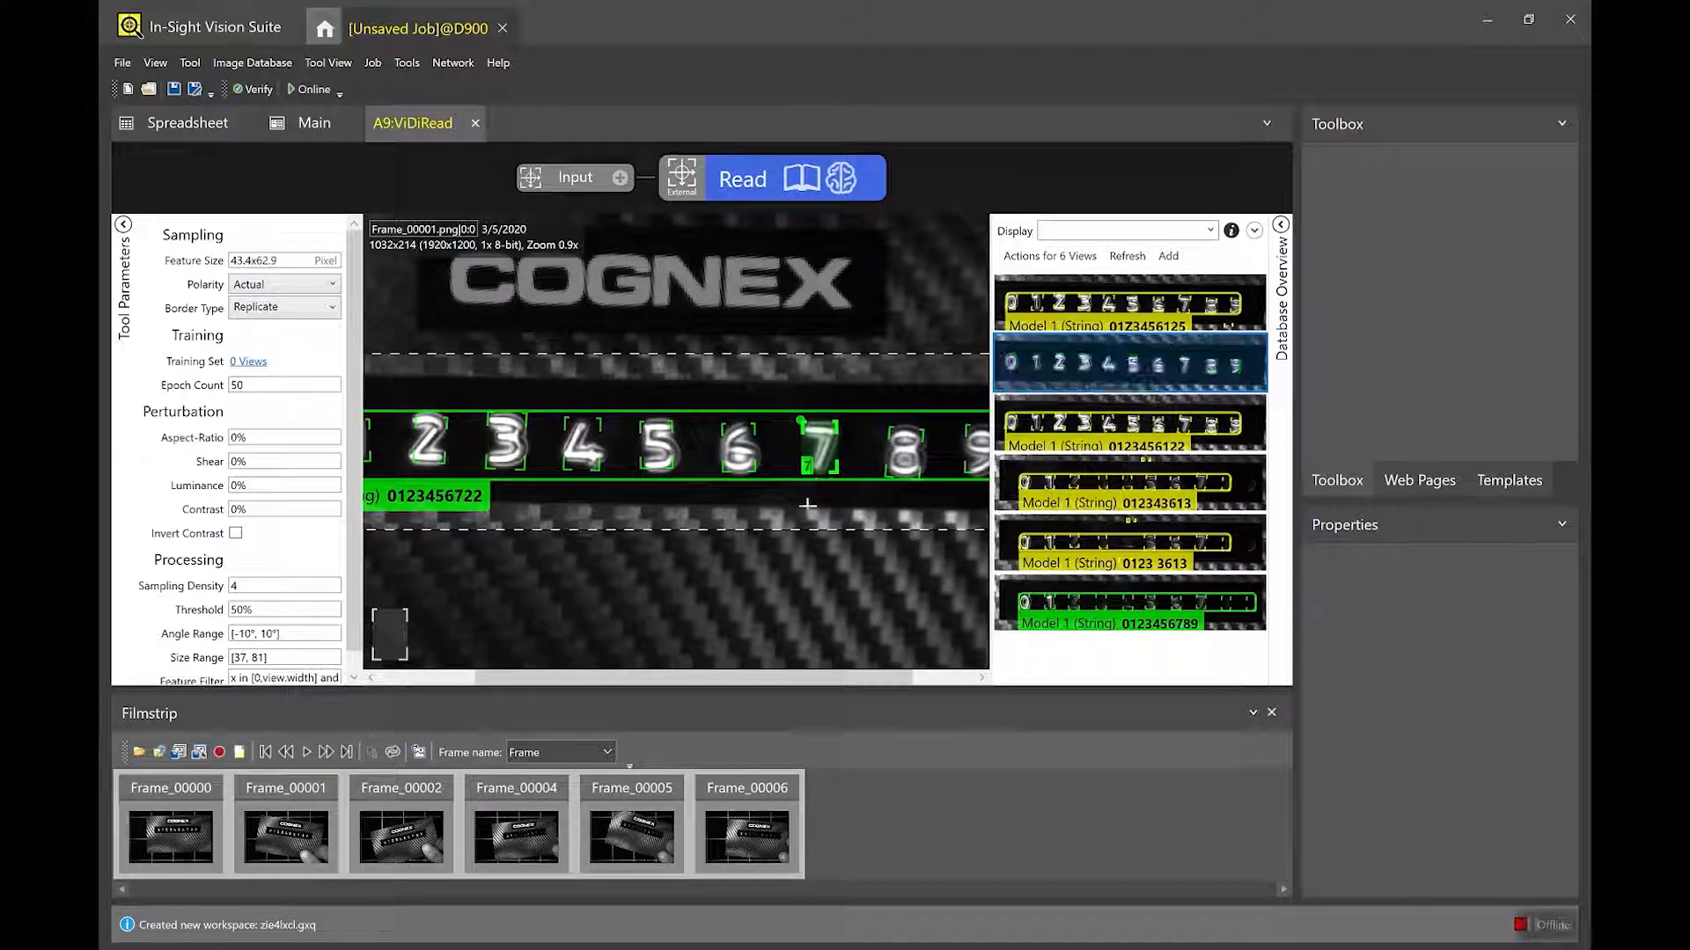
drag(807, 677, 880, 679)
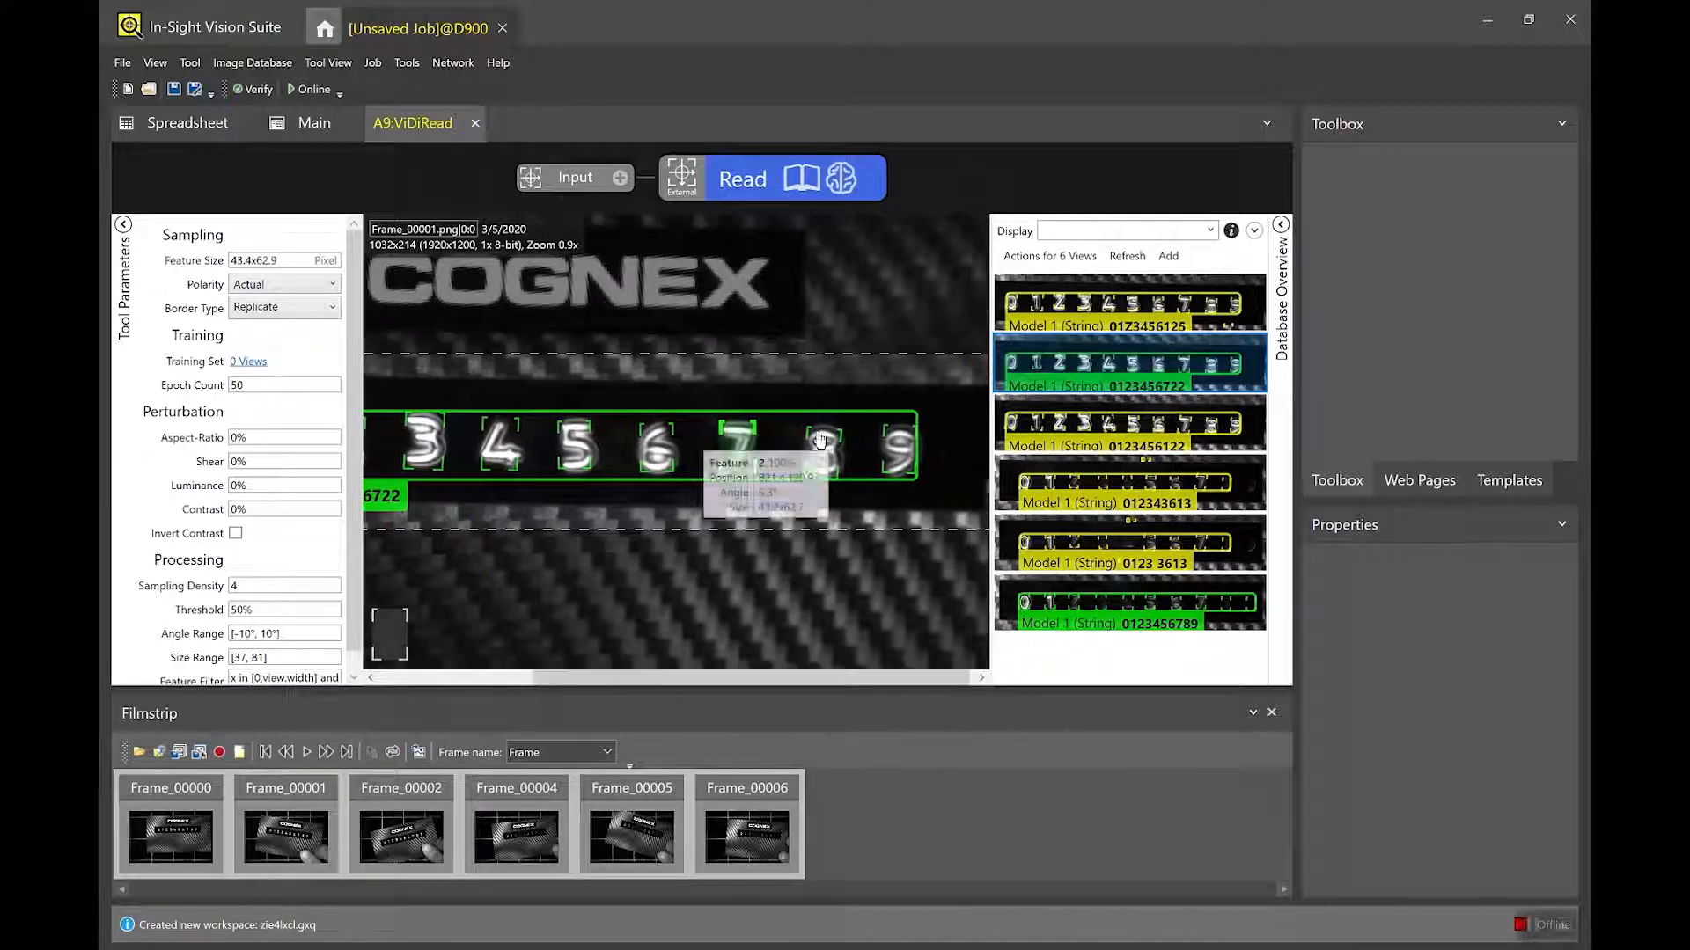
click(826, 453)
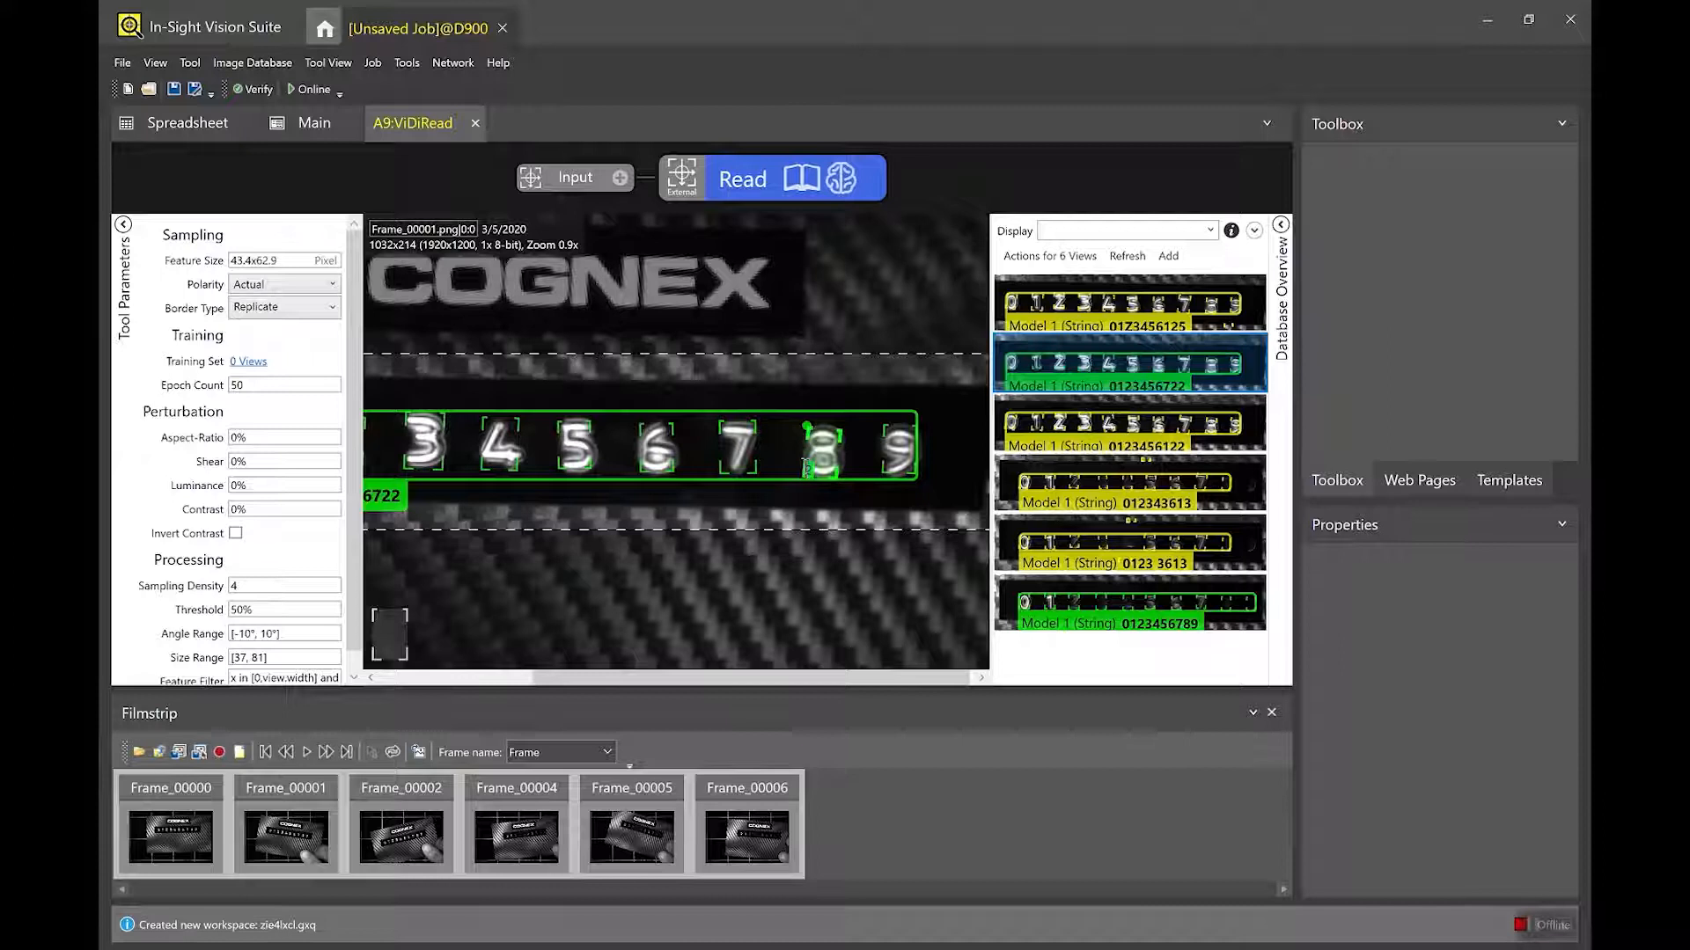
key(8)
click(887, 464)
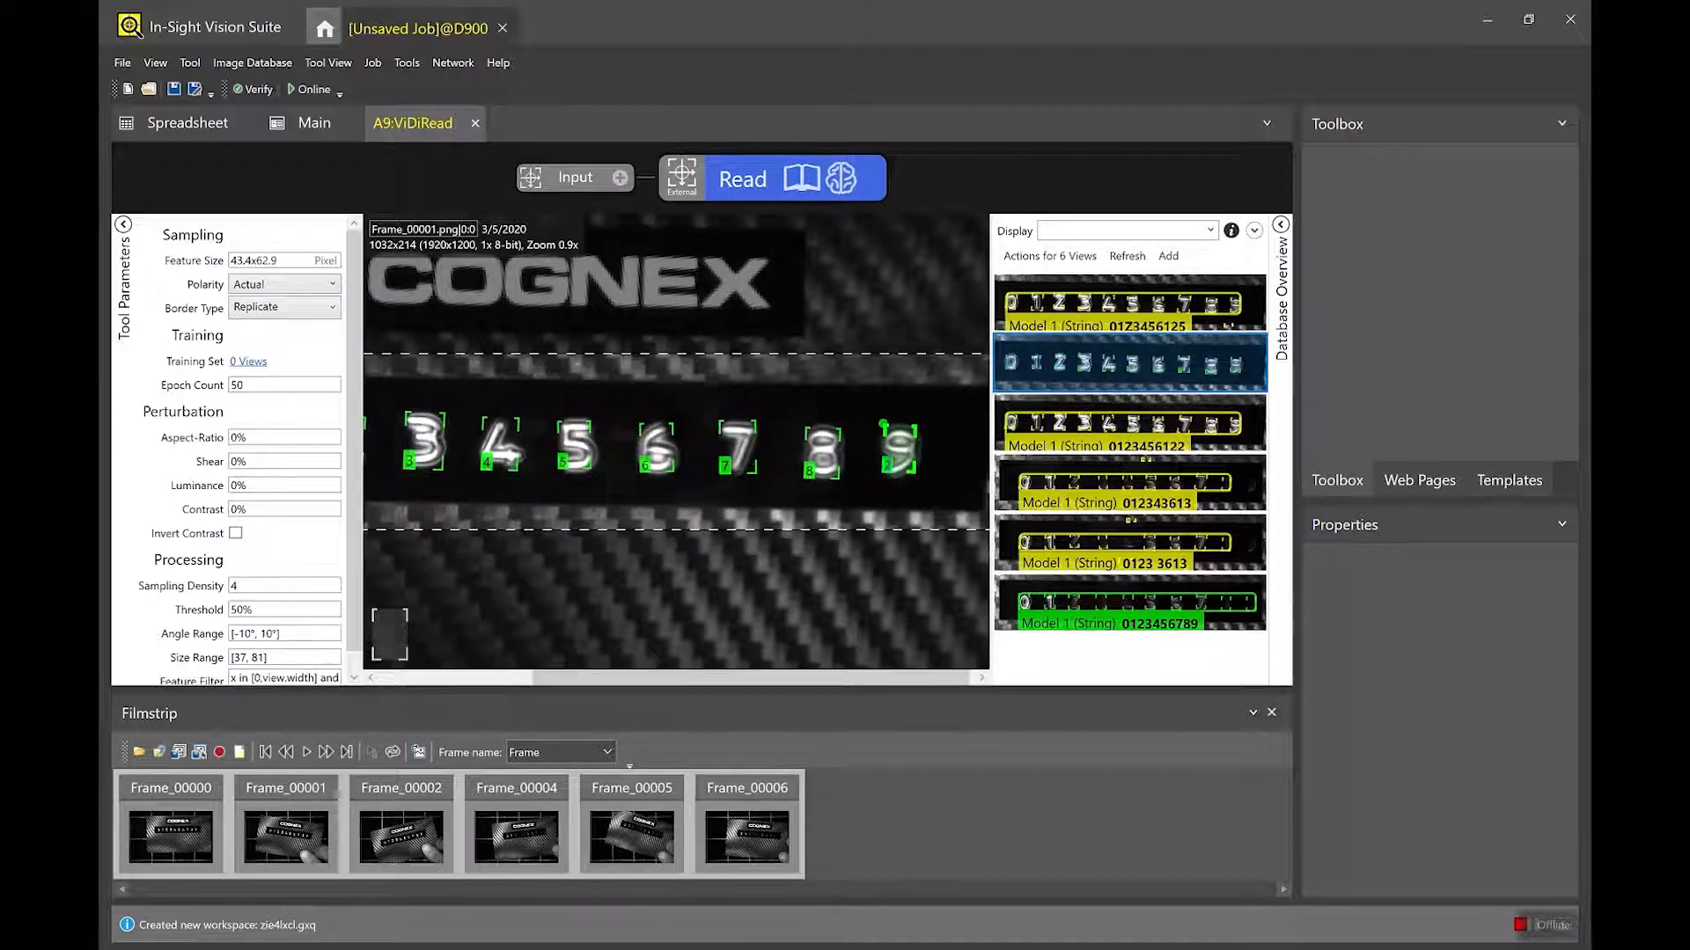
key(9)
drag(795, 677, 695, 673)
scroll(667, 546, down, 1)
scroll(660, 547, down, 2)
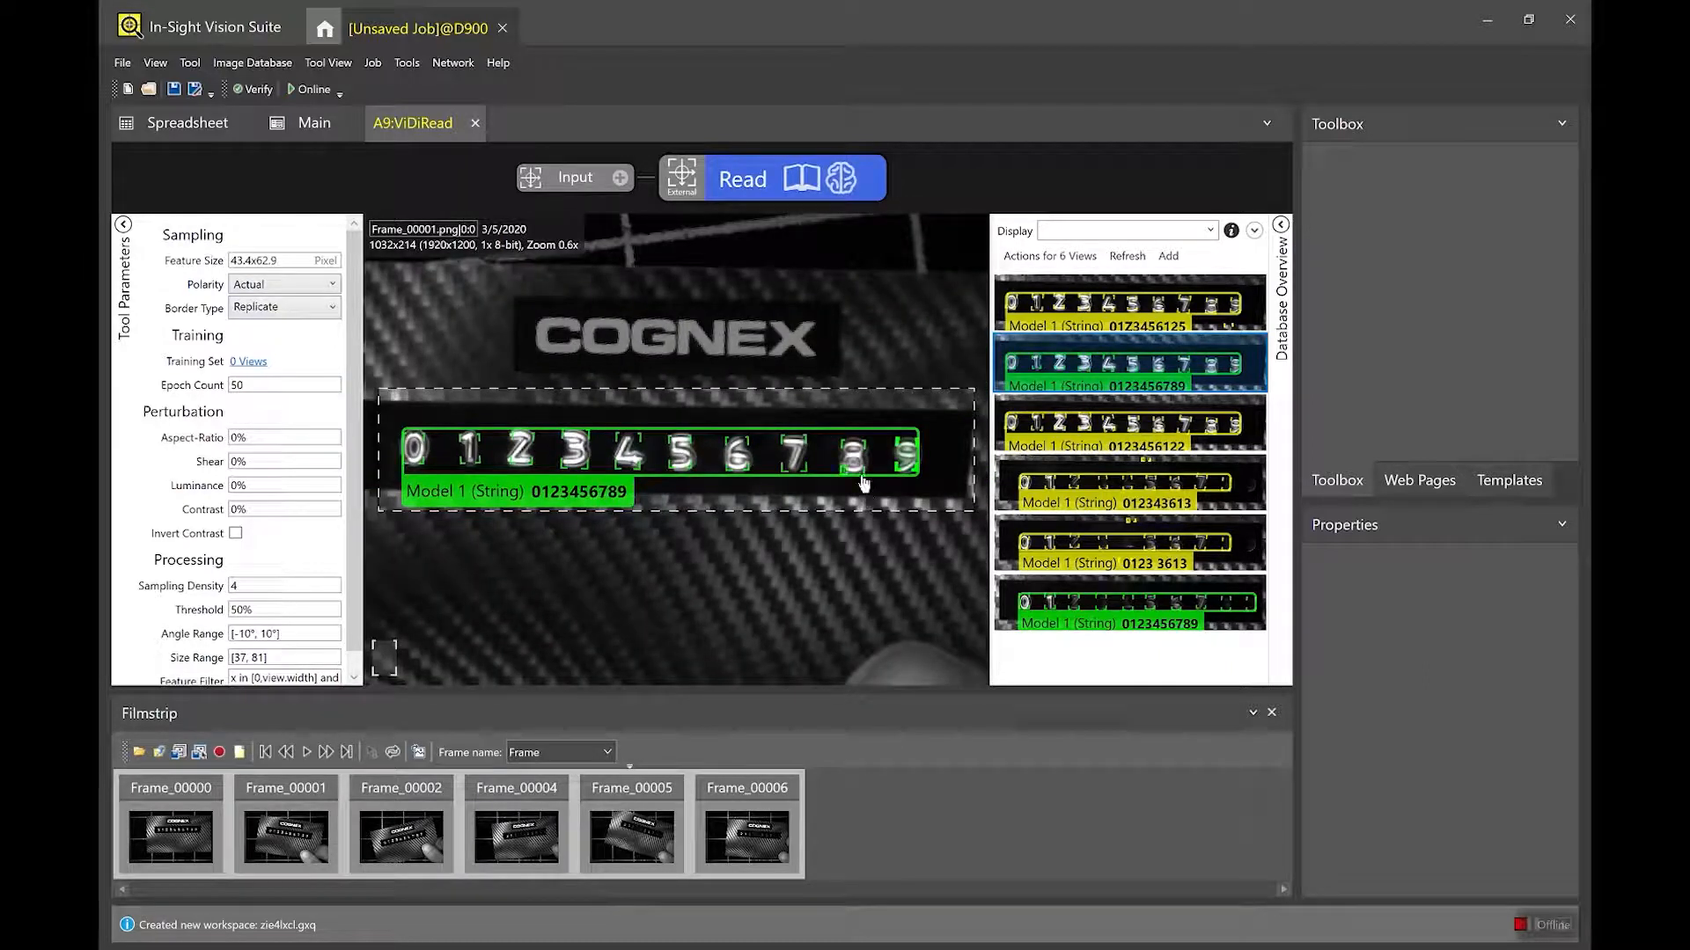
Create a randomized training set from all views with a 50% selection.
mouse_move(859, 466)
mouse_move(1184, 519)
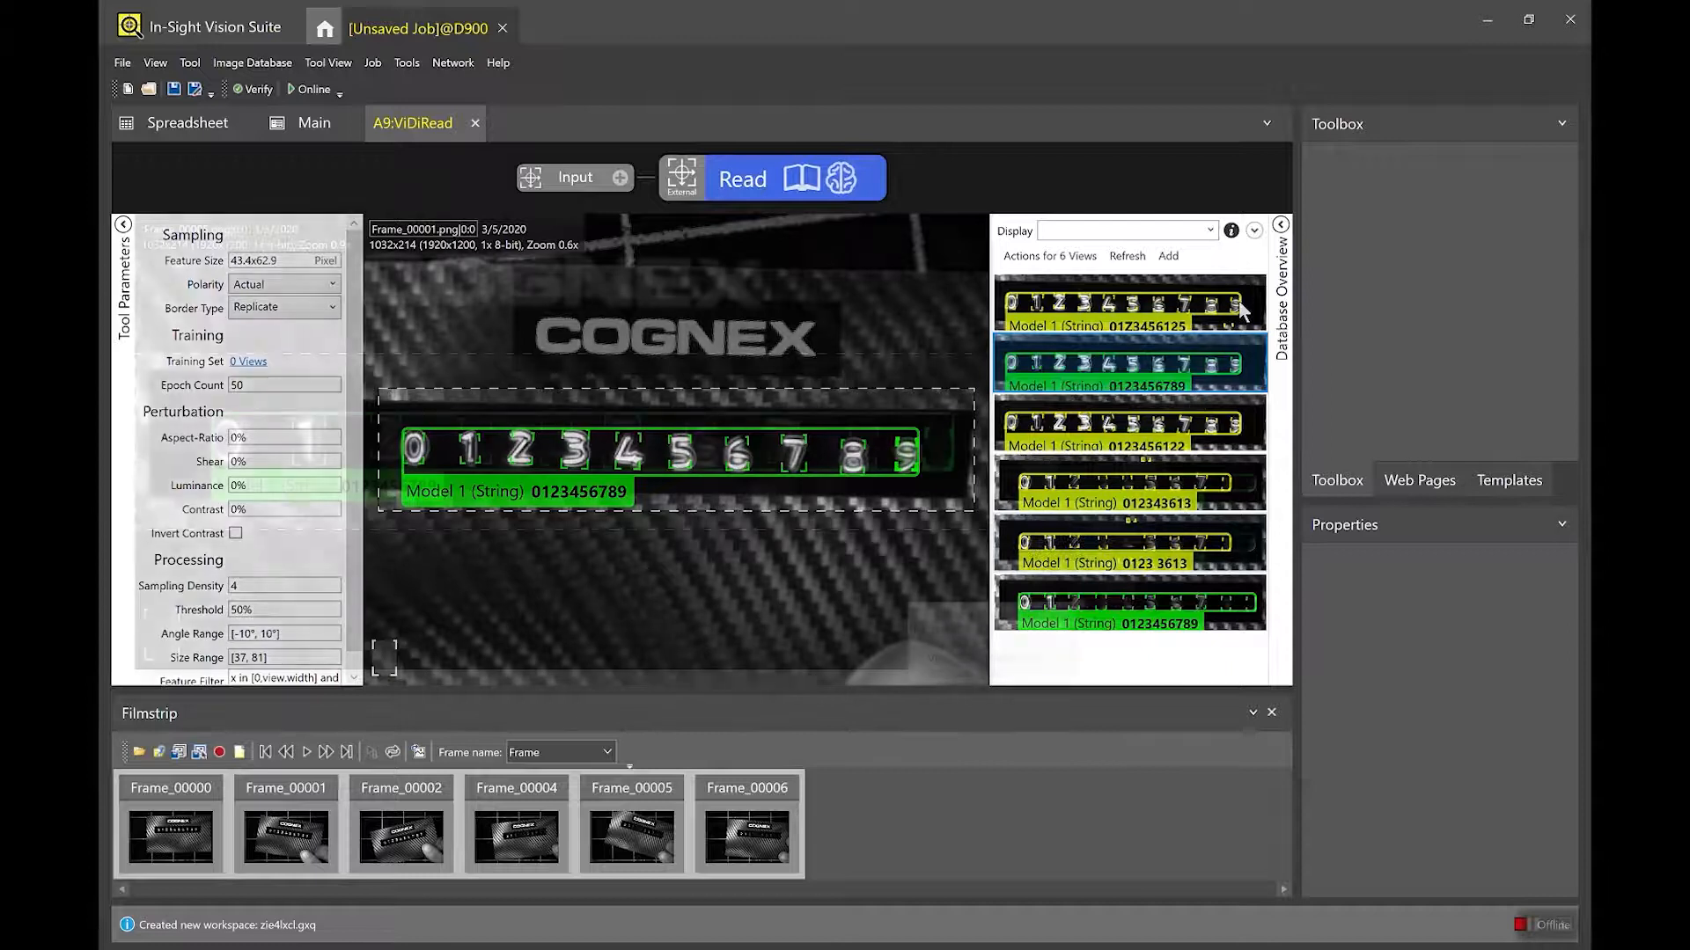
click(1112, 568)
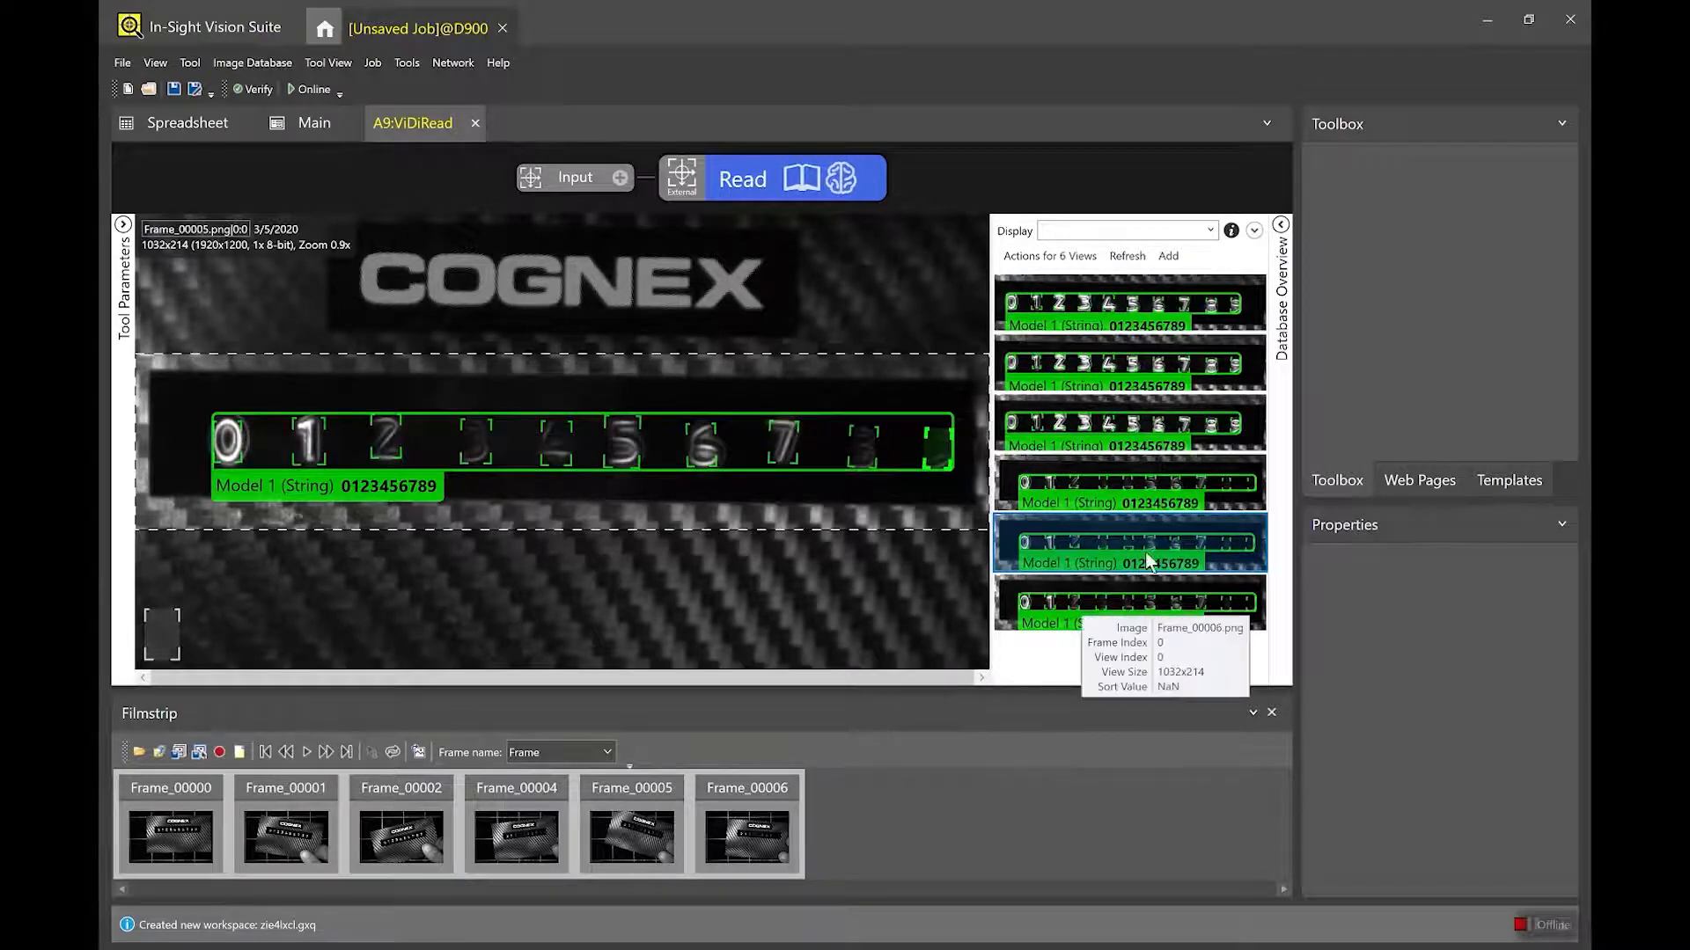
click(123, 224)
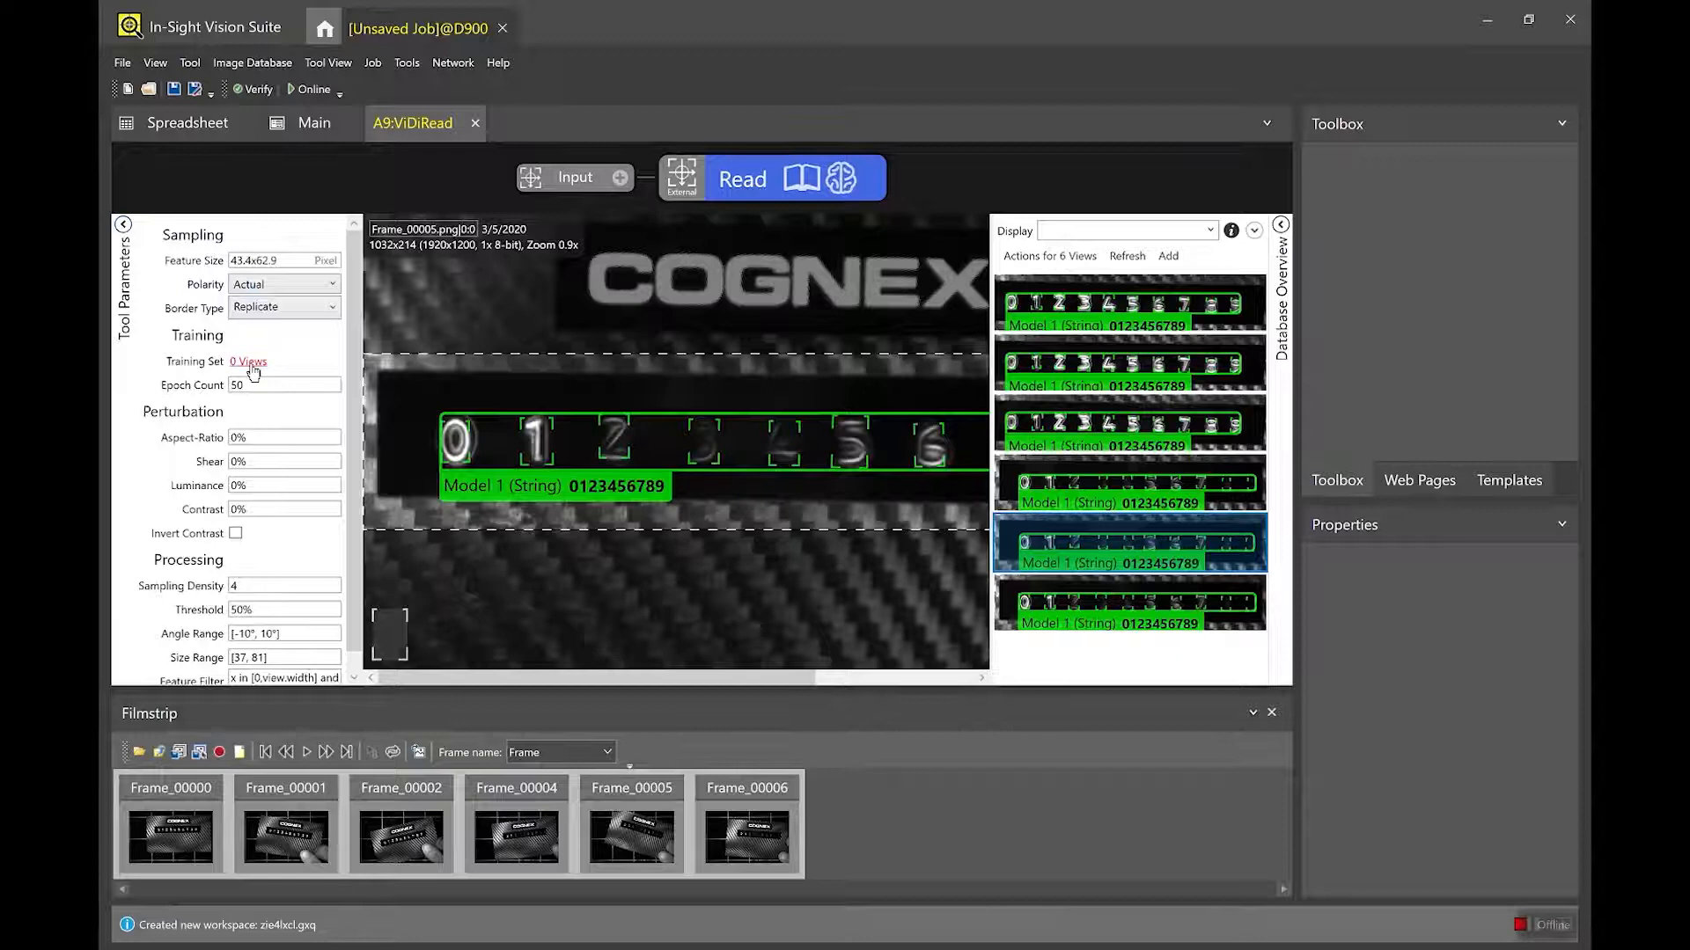
click(253, 371)
drag(1392, 591, 636, 345)
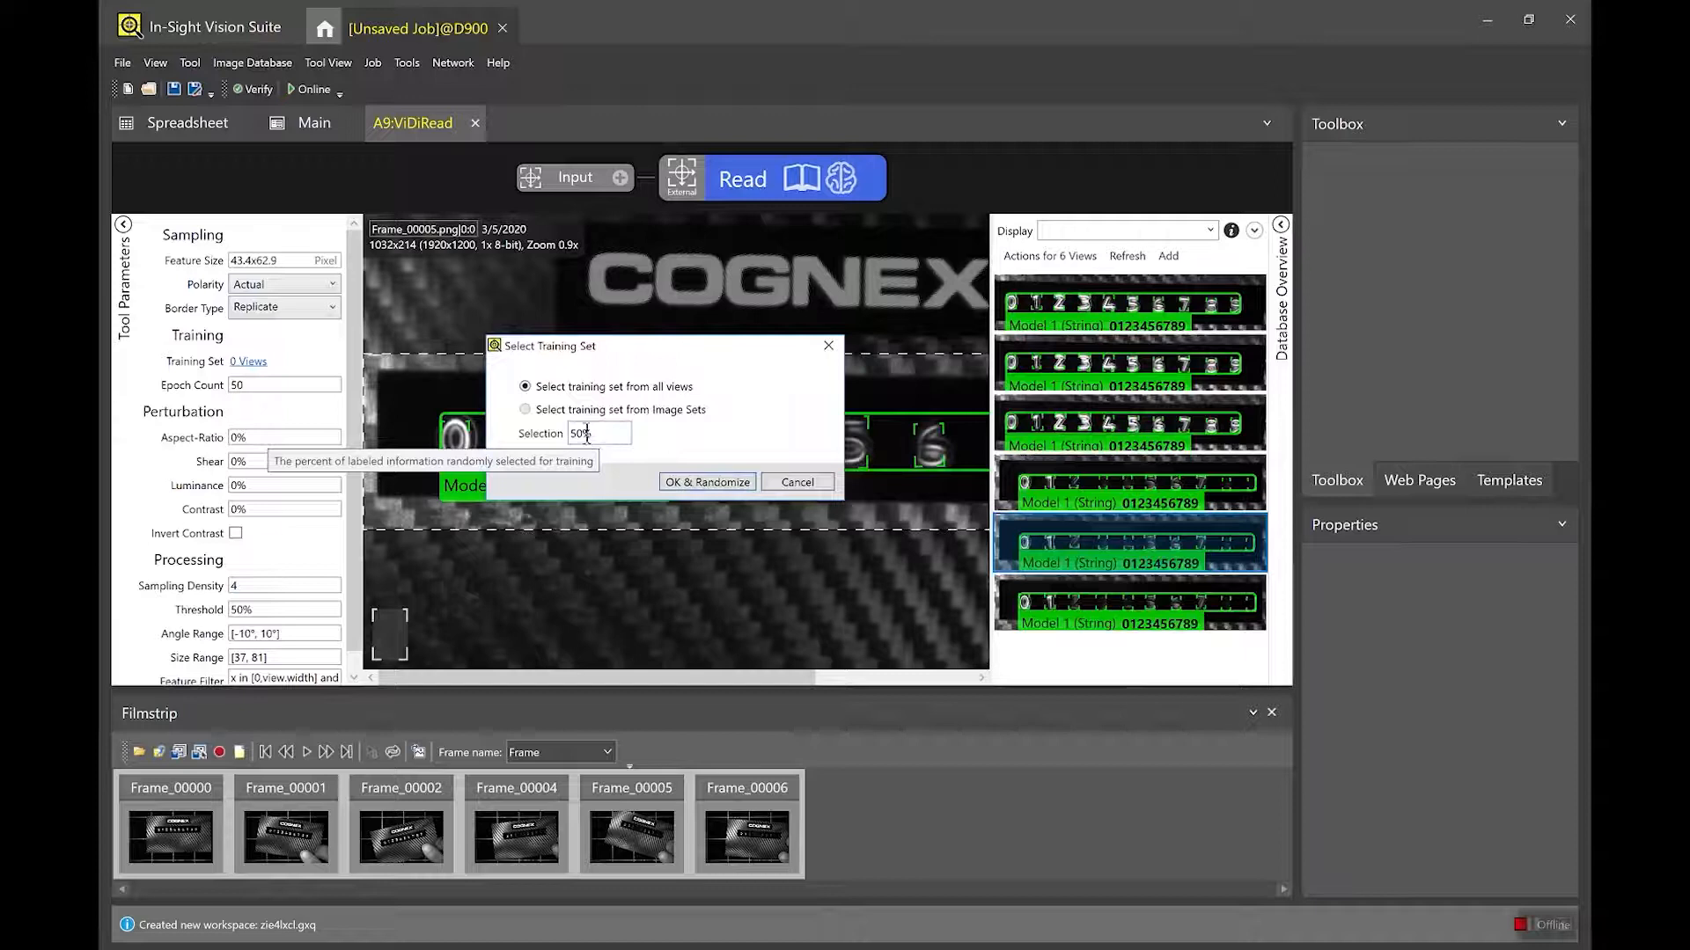
click(687, 486)
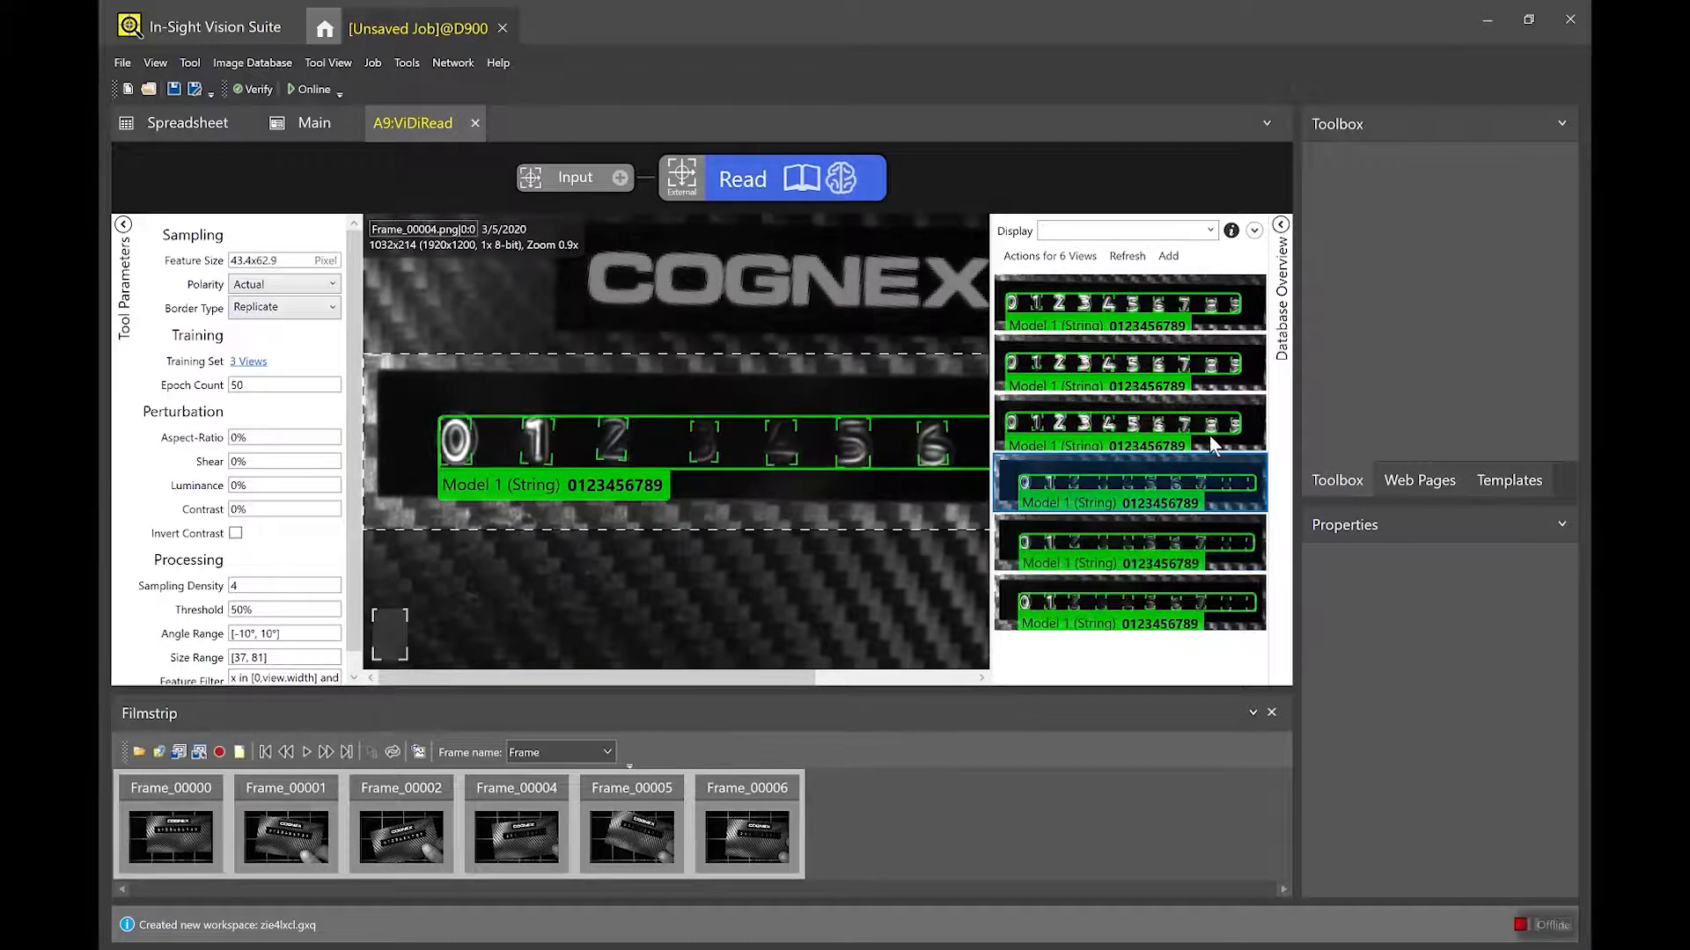
Check the Frame_00001, Frame_00000 and Frame_00006 views for the marker that shows membership in the training set.
click(1200, 392)
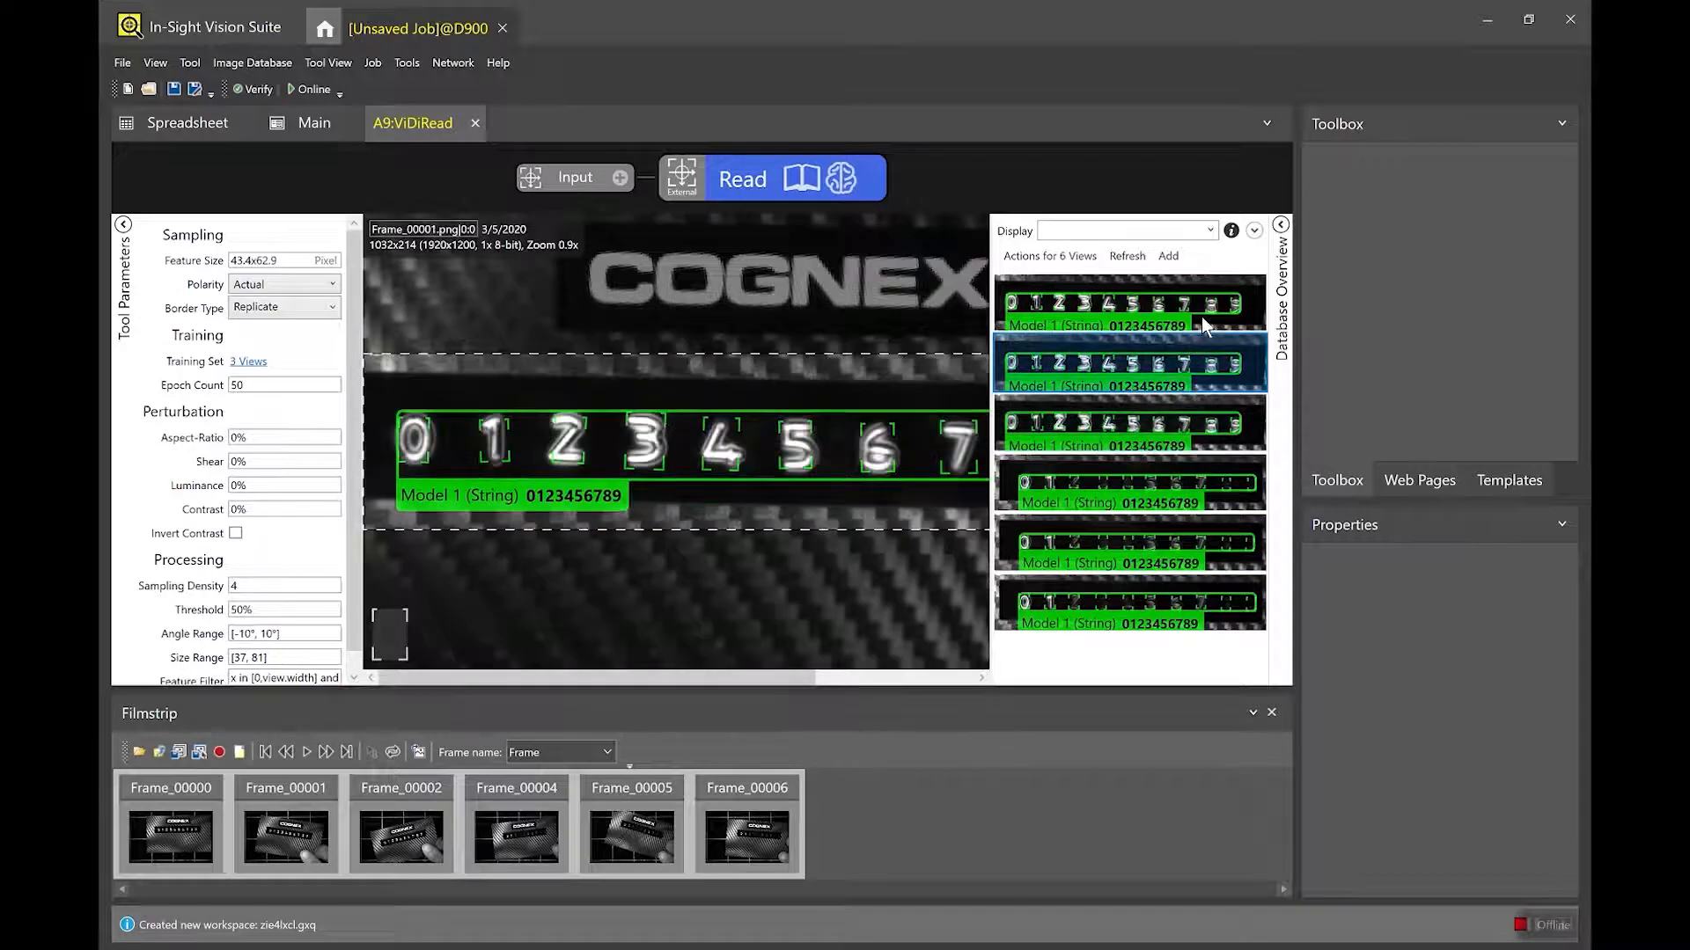
click(1201, 319)
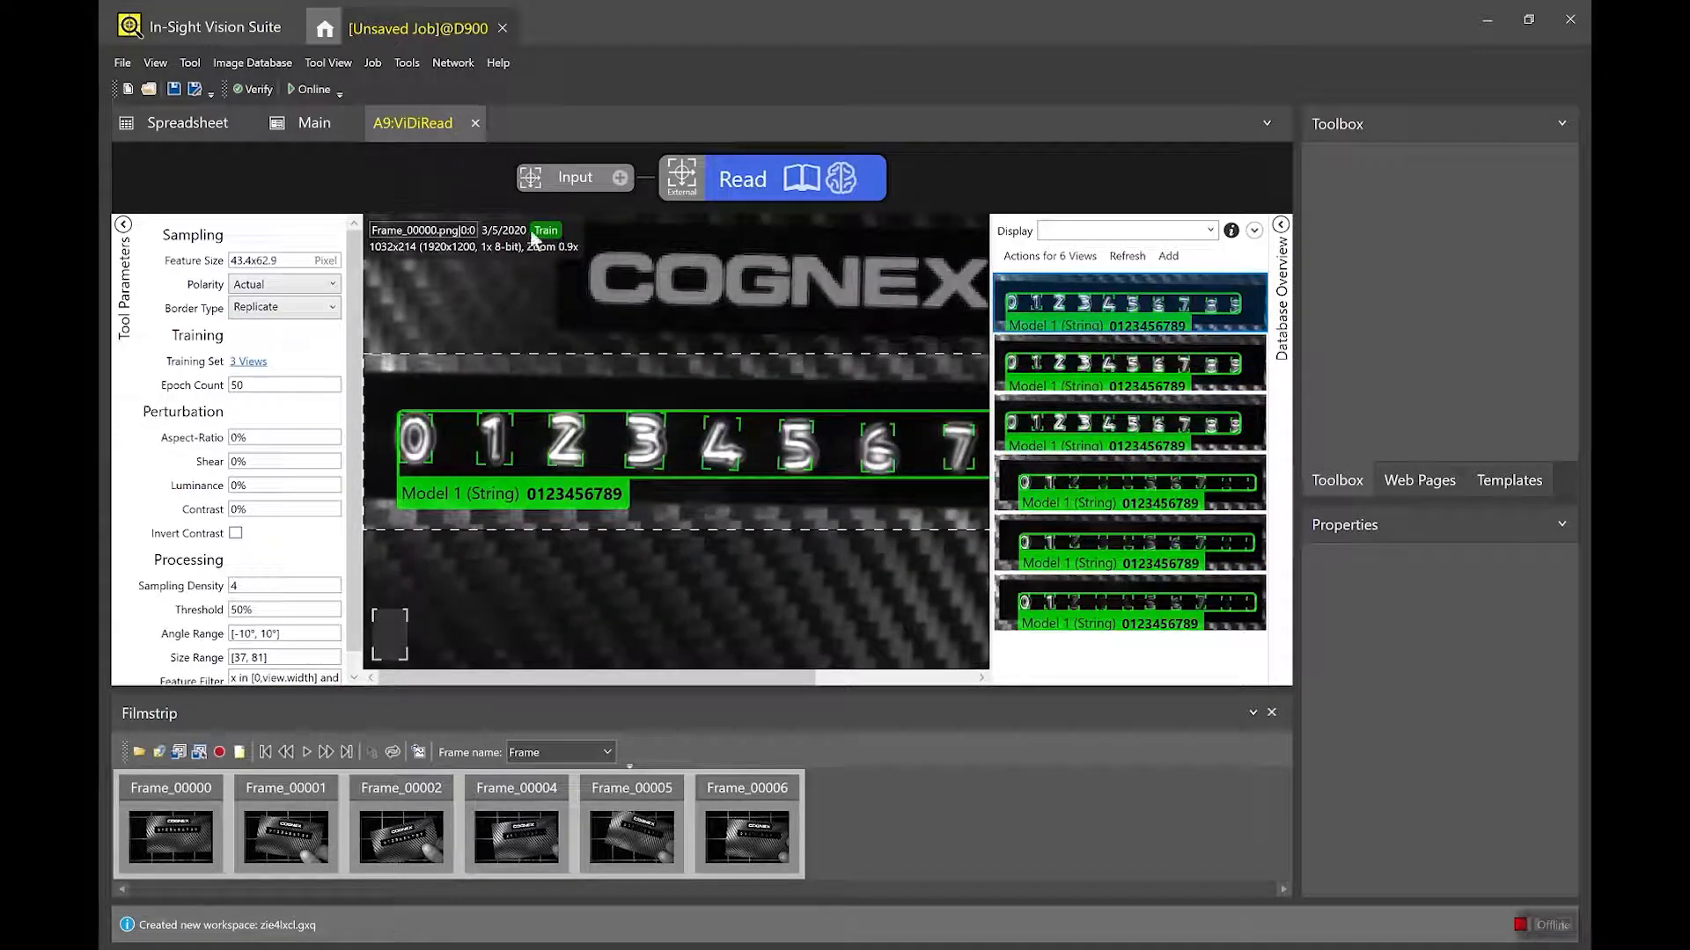
click(1255, 619)
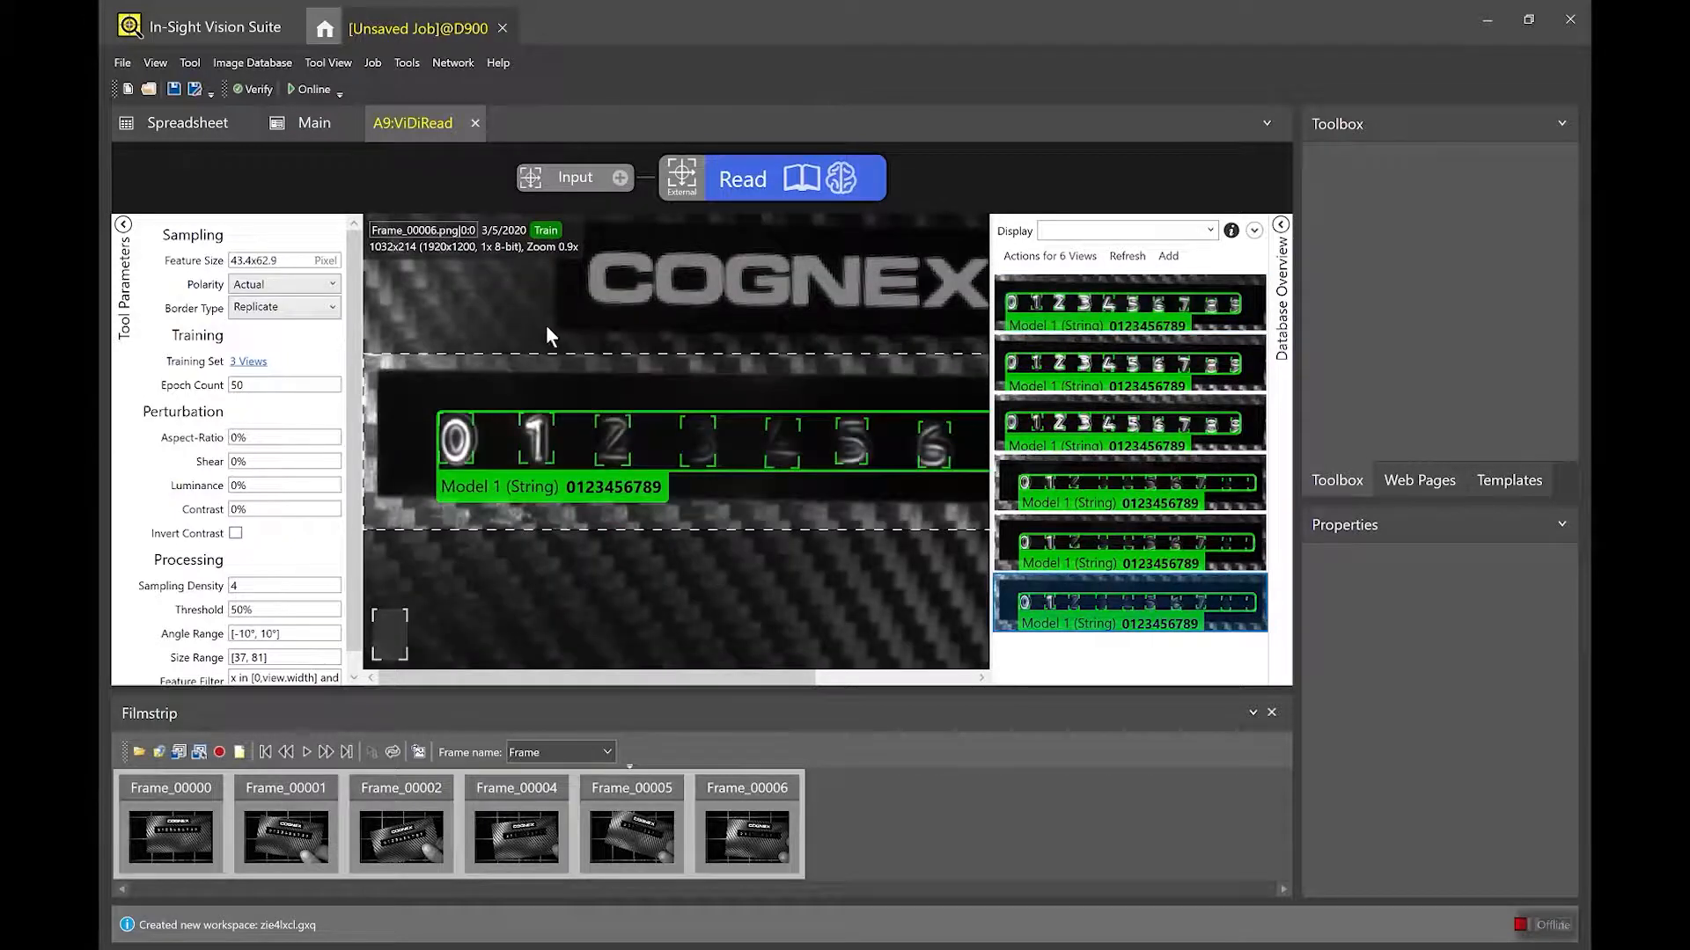
scroll(618, 265, down, 1)
scroll(840, 400, down, 2)
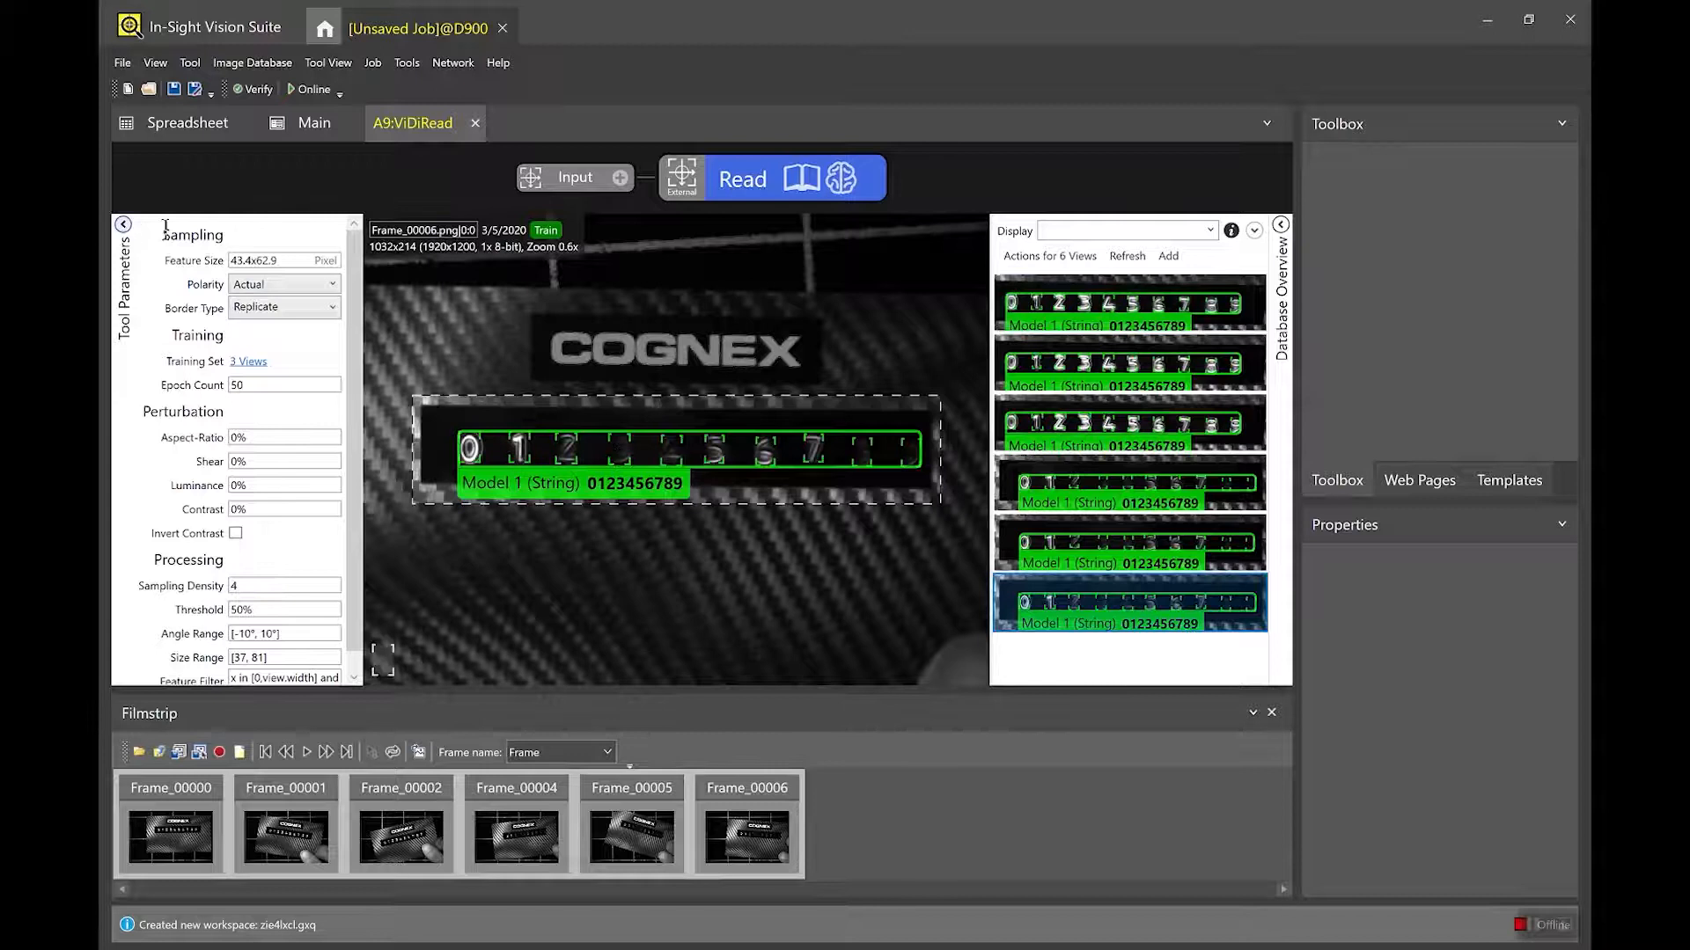
Train the Read tool on the selected training set and close the Filmstrip.
click(124, 225)
click(842, 180)
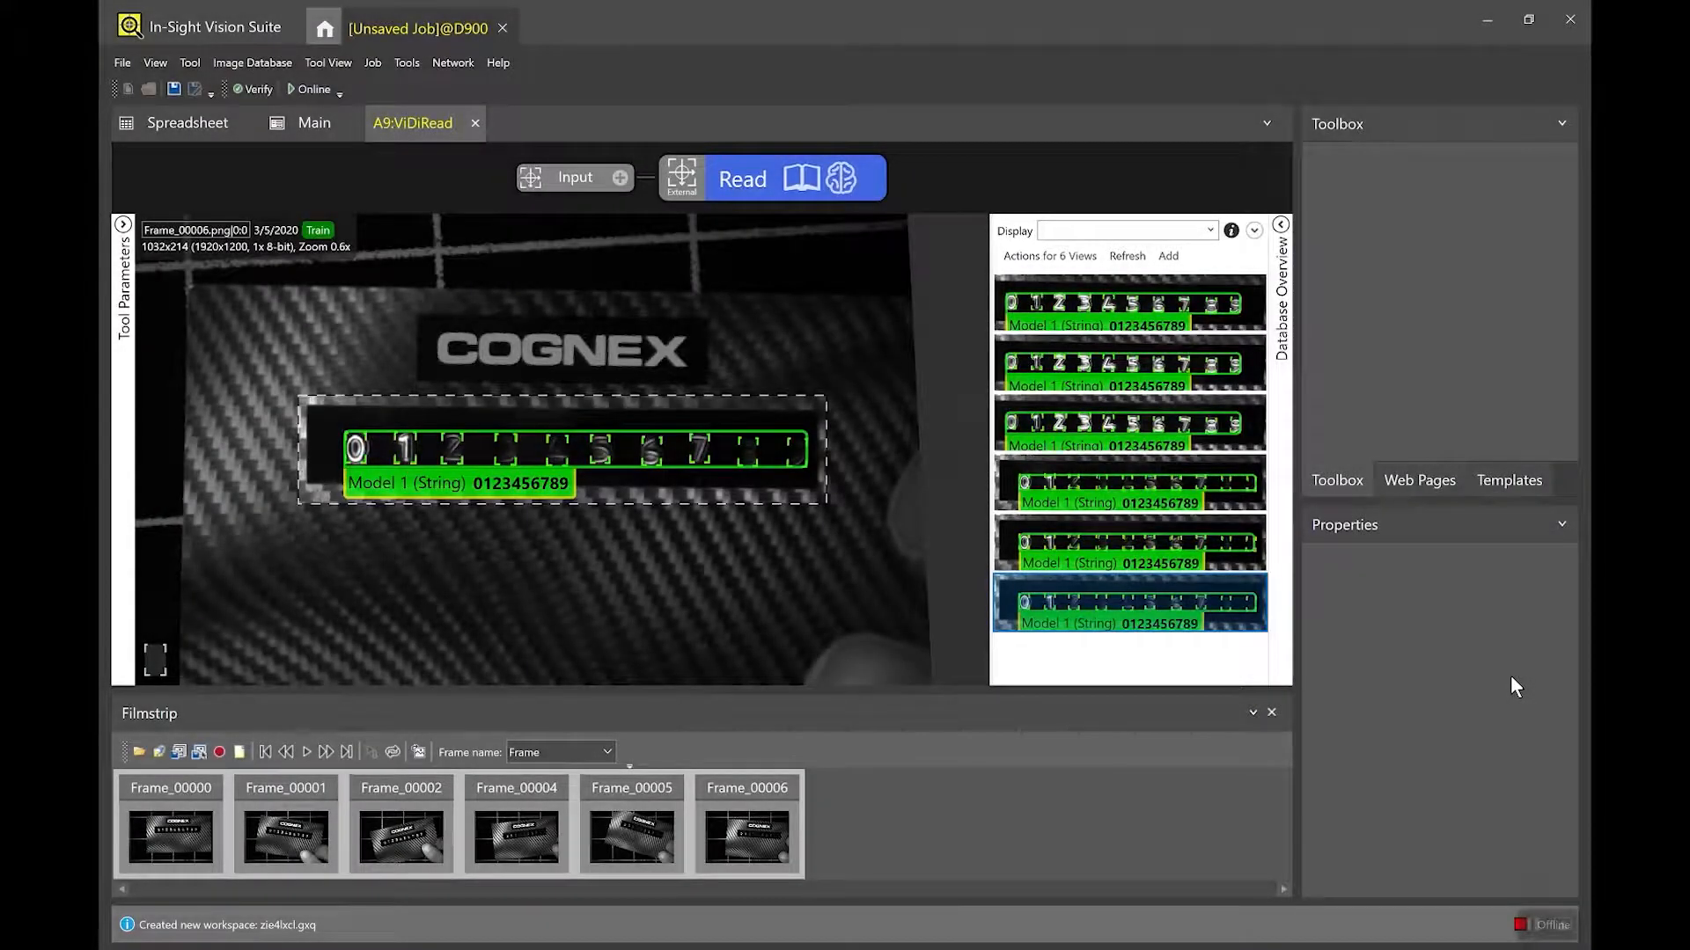
click(1272, 713)
Examine the trained tool's markings against the labels across all characters in the Frame_00005 view.
click(1085, 581)
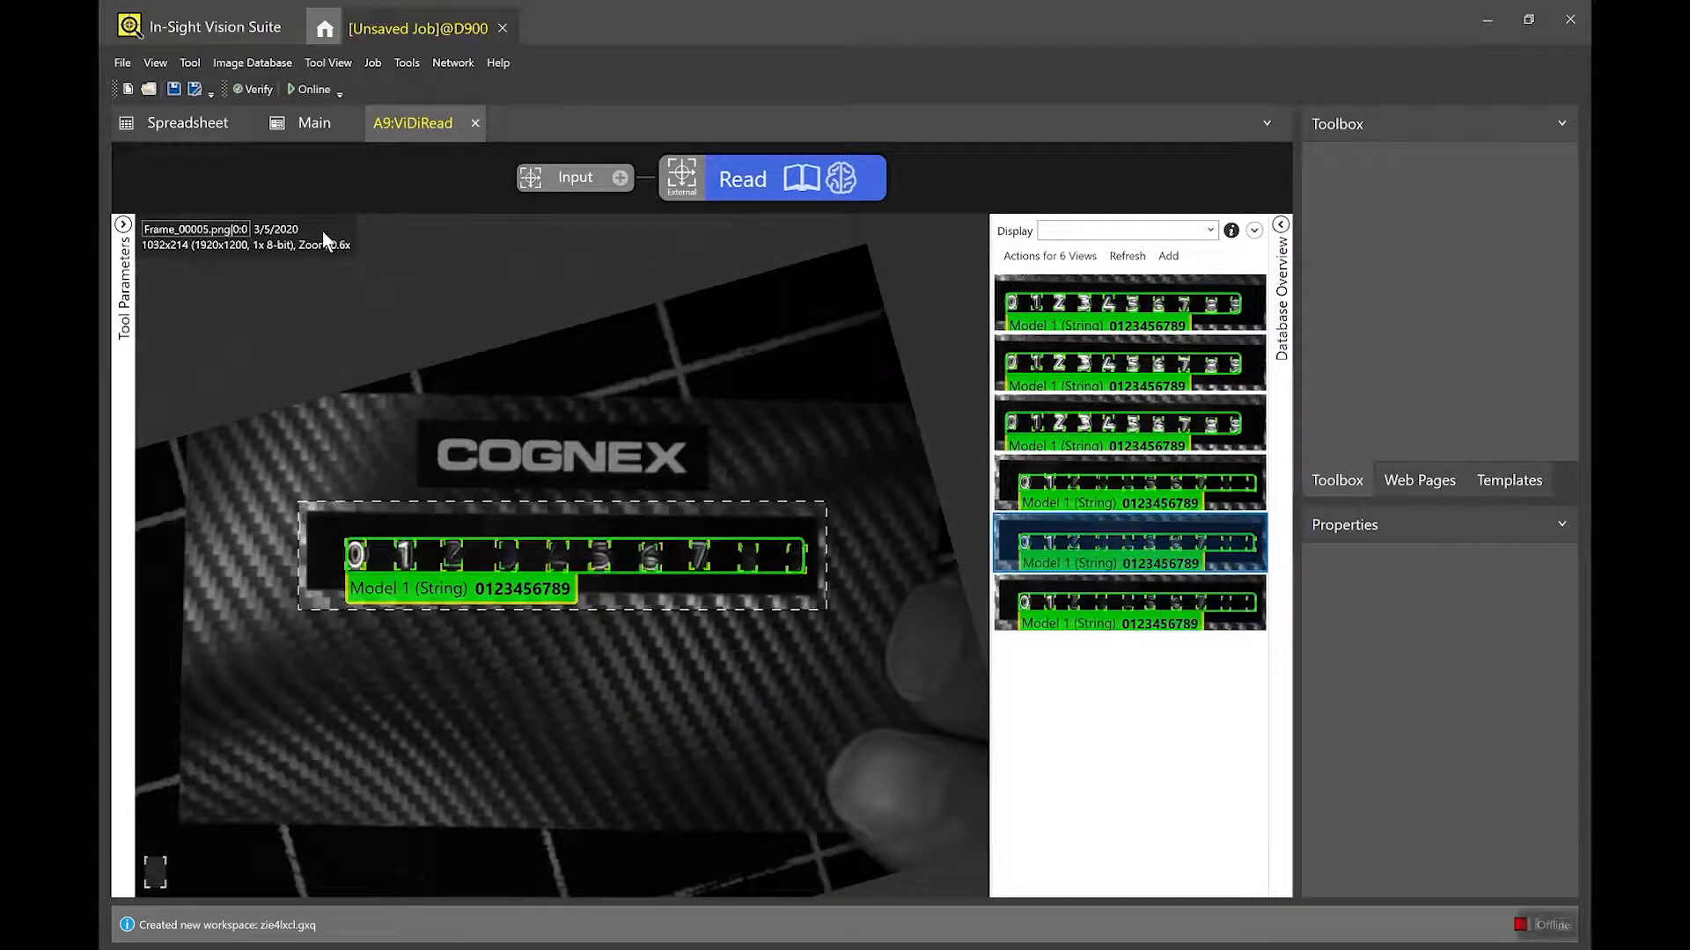
mouse_move(399, 559)
scroll(389, 616, up, 4)
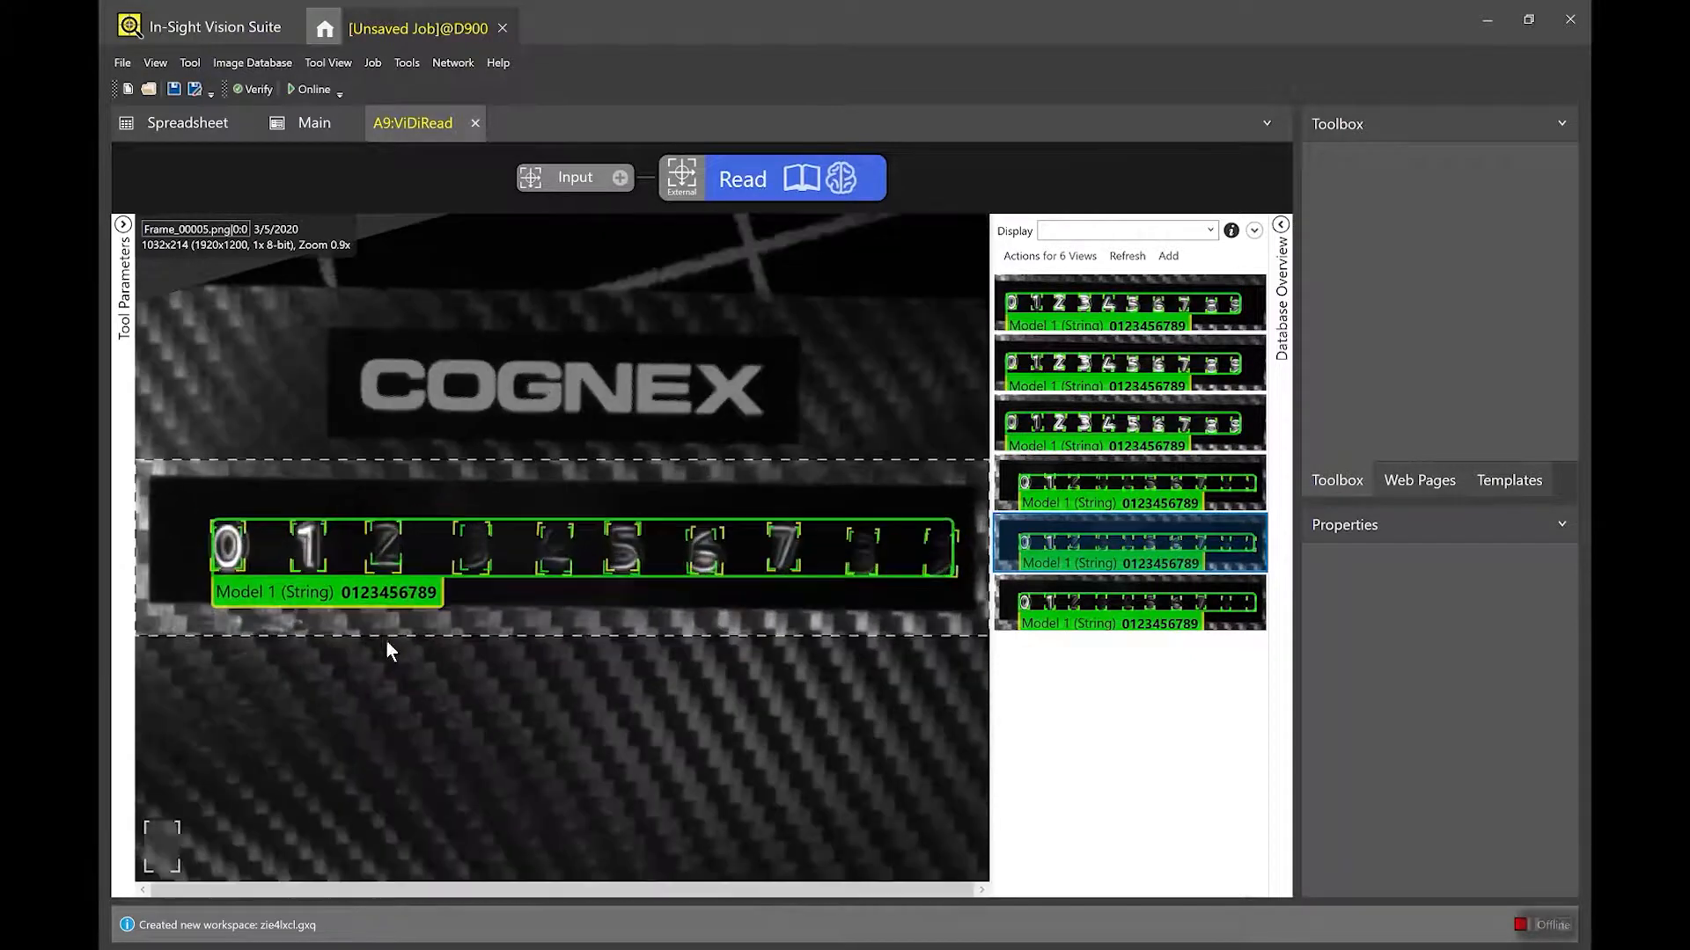
scroll(371, 640, up, 2)
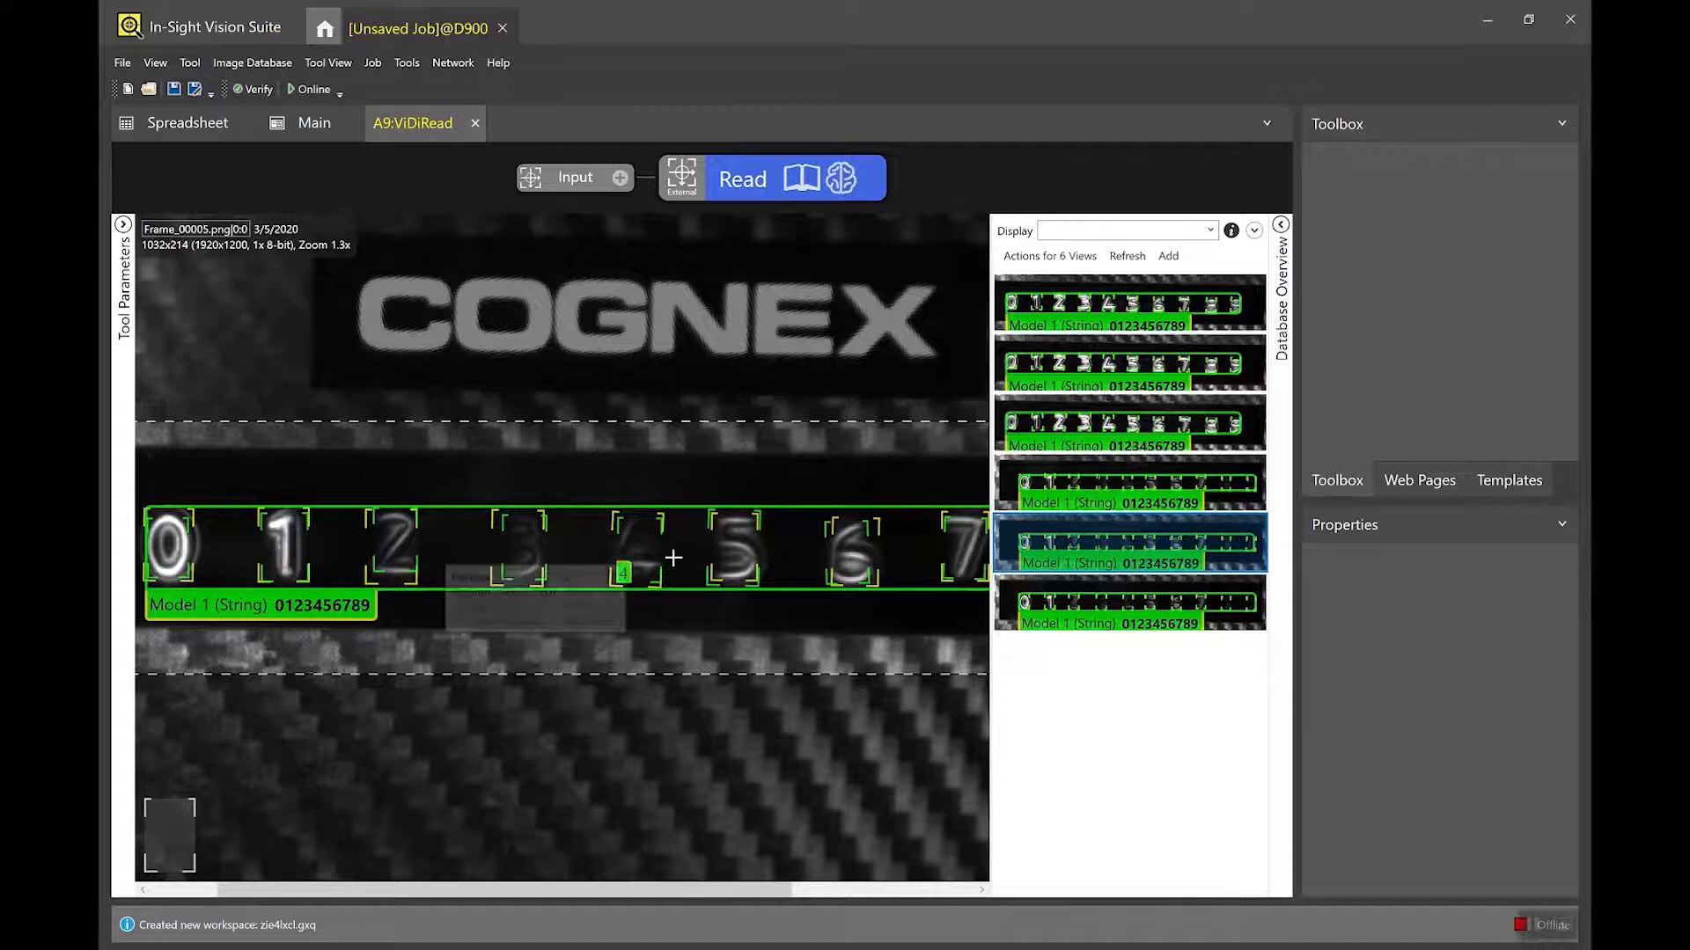
mouse_move(192, 546)
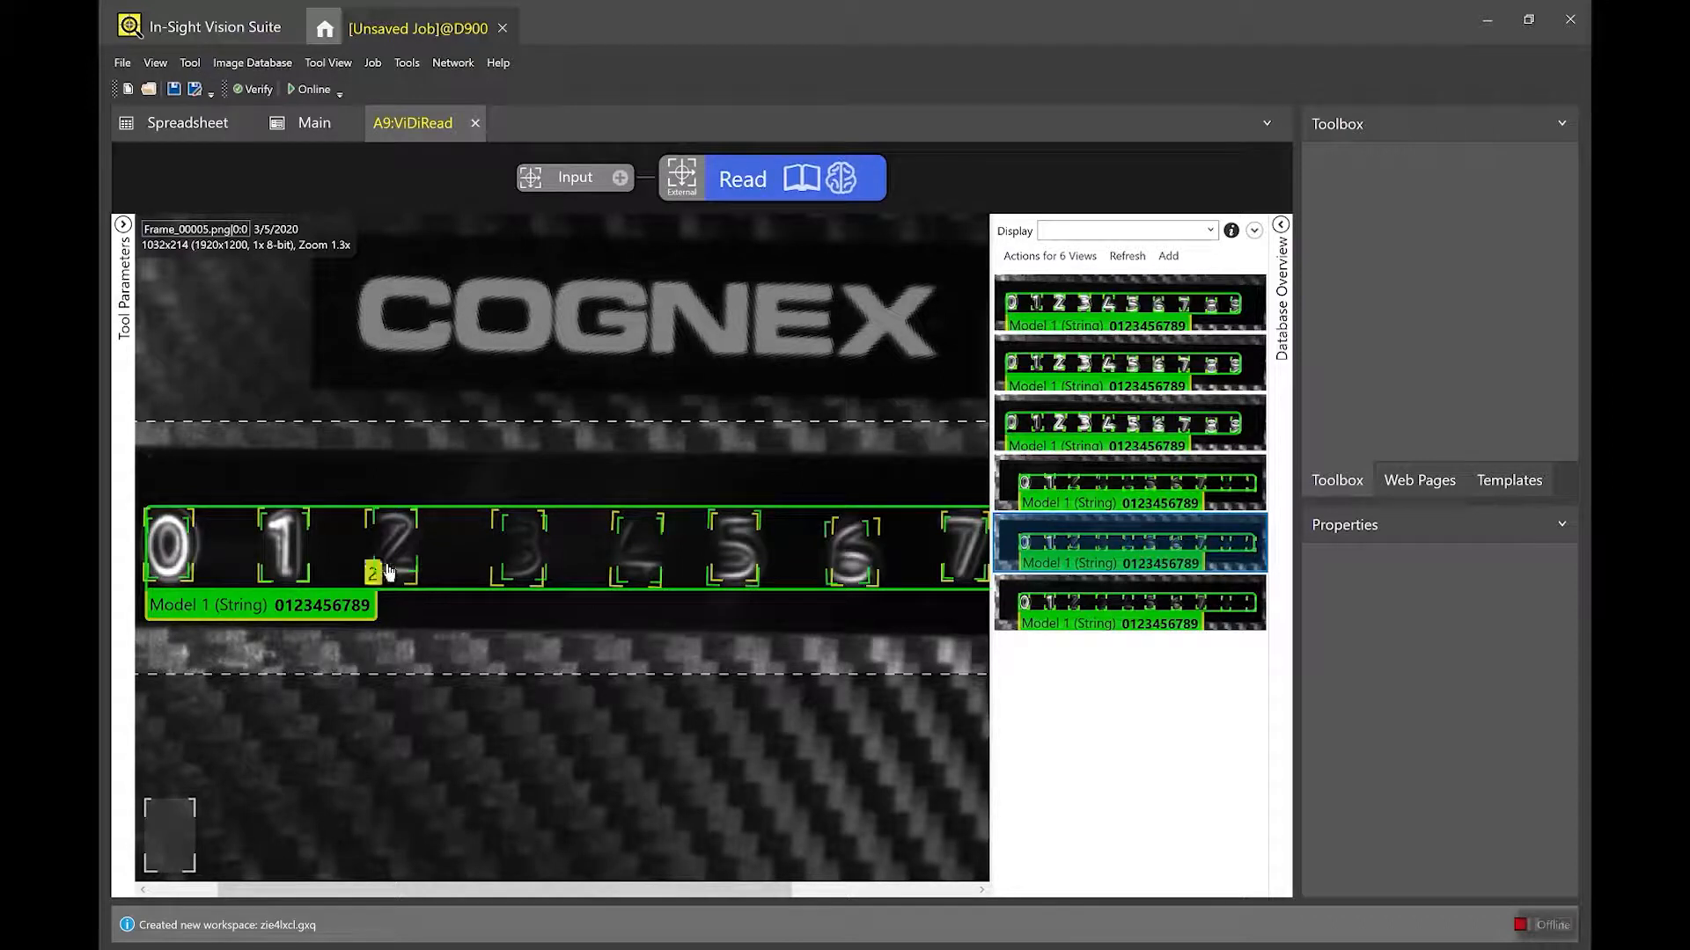
drag(392, 885, 578, 925)
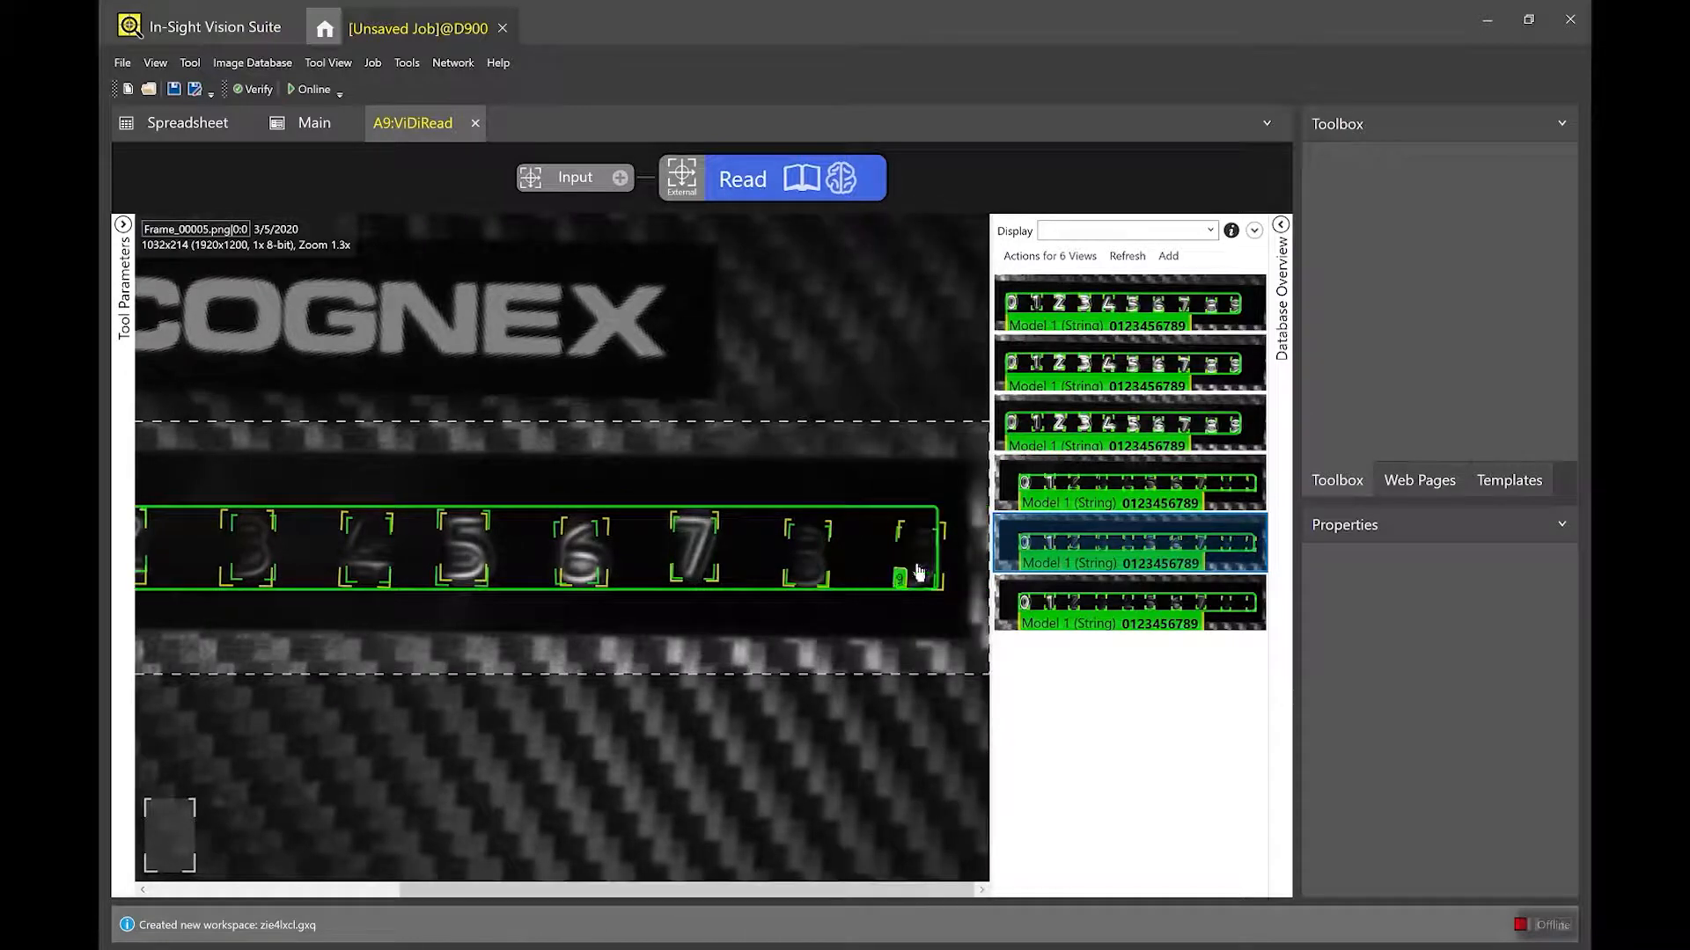
drag(825, 895, 630, 886)
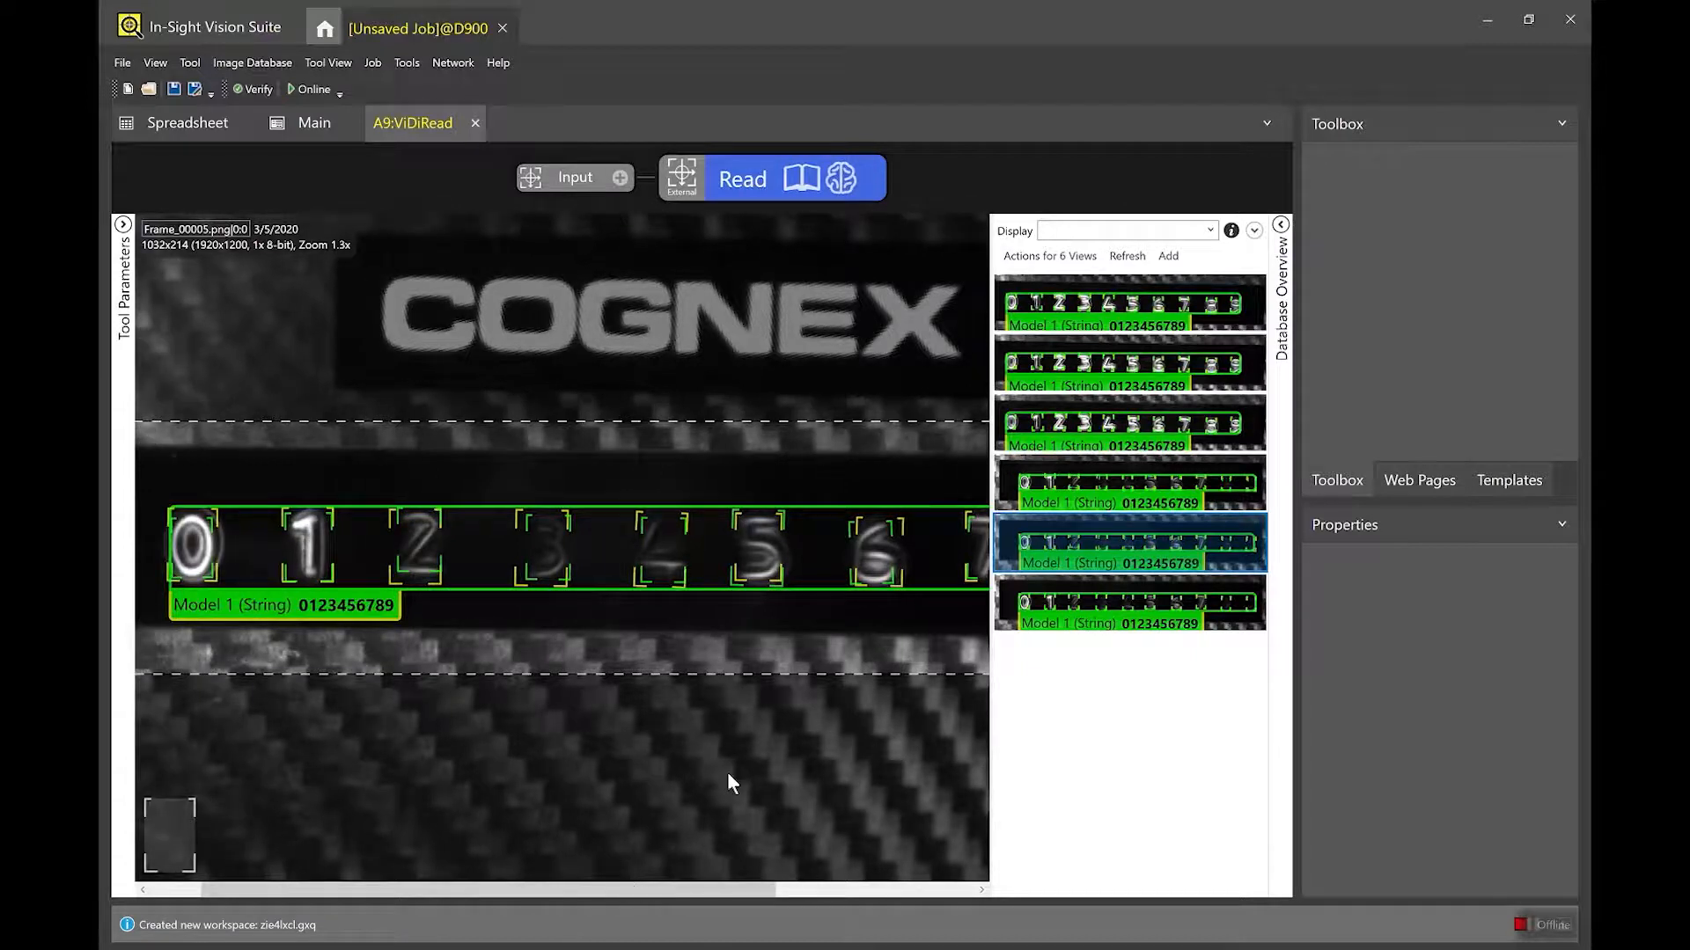
drag(599, 890, 692, 891)
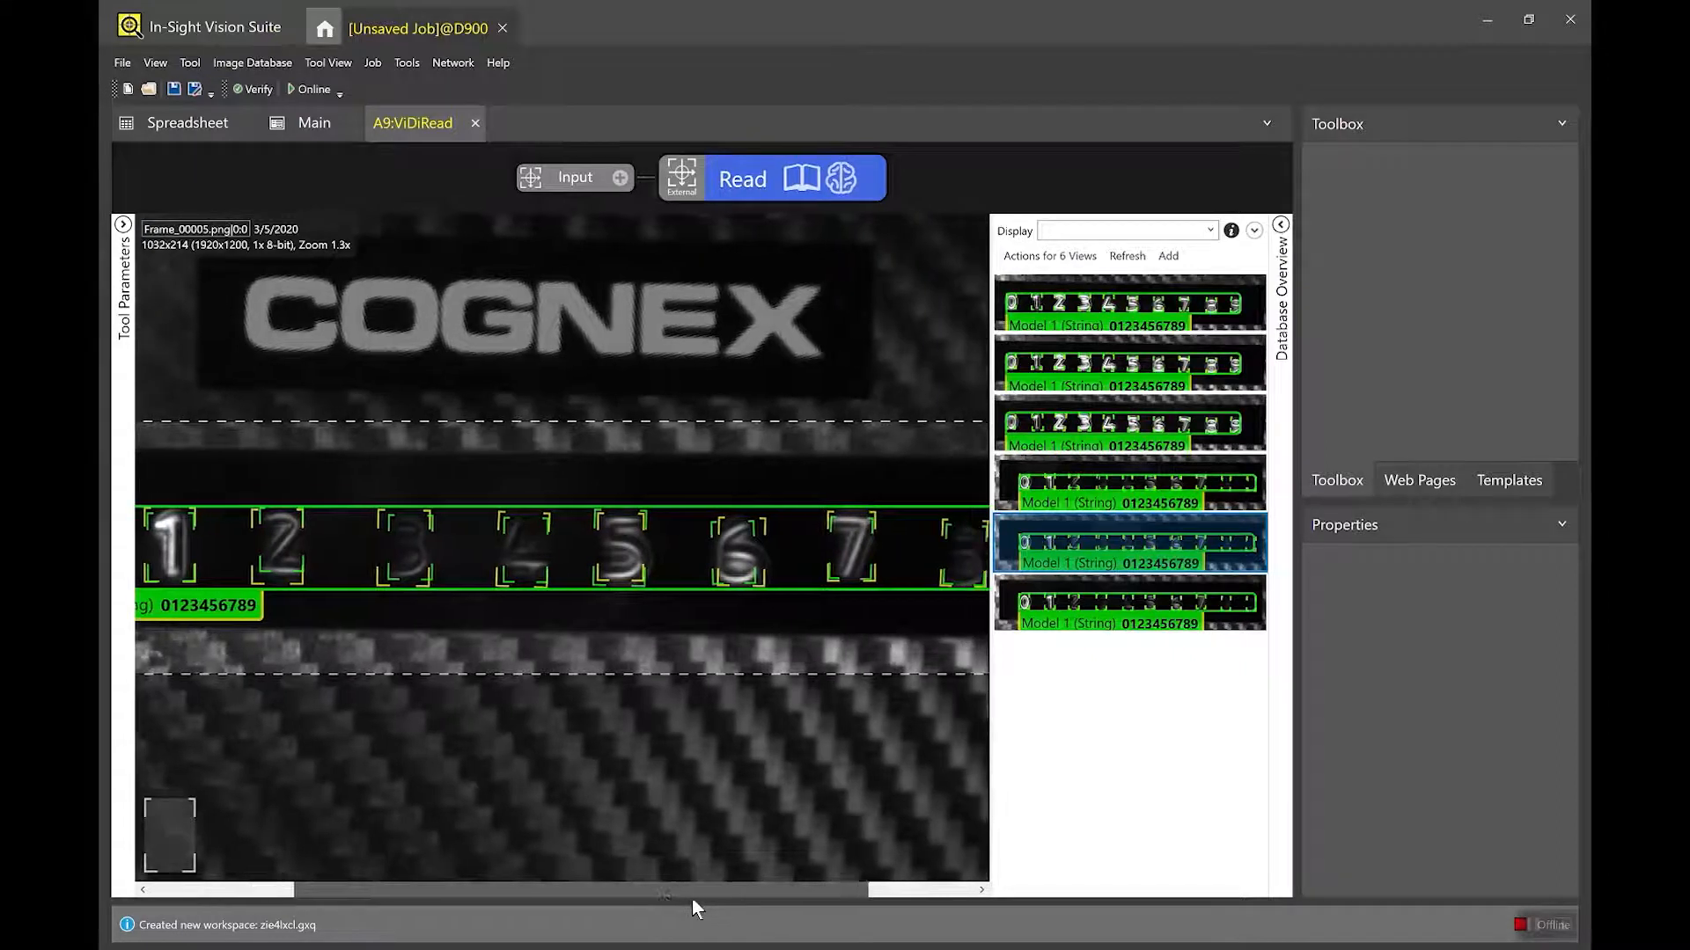
Expand the database overview and examine the confusion matrix and the recall, precision and F-score of each feature.
click(1283, 240)
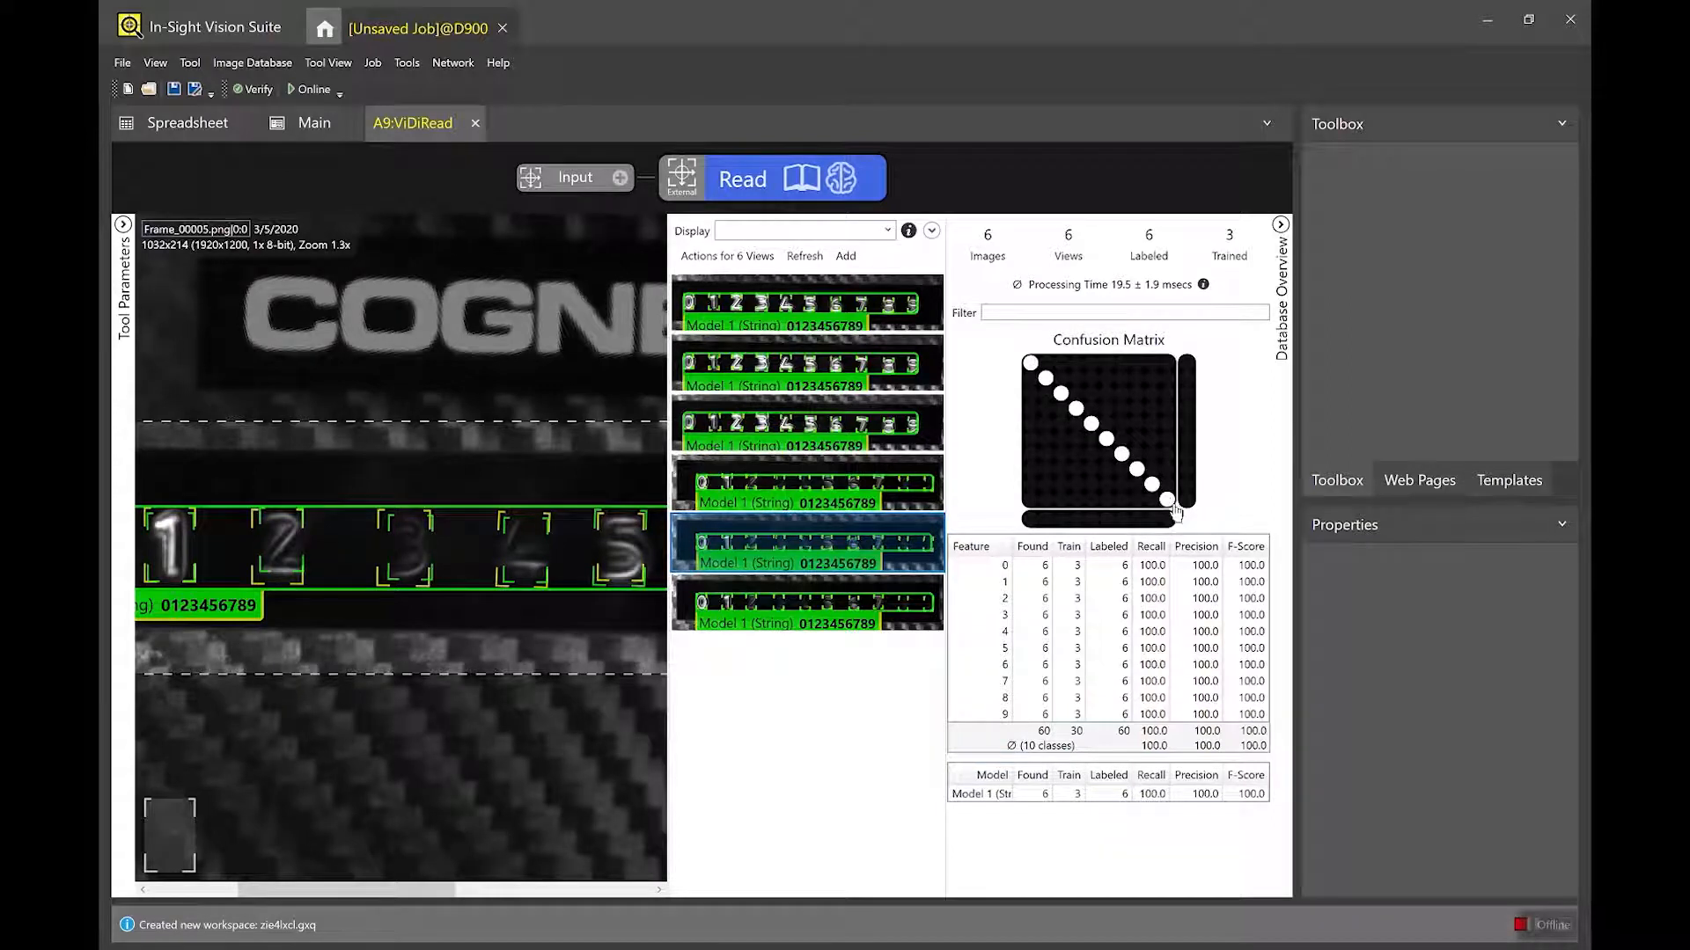
mouse_move(1176, 512)
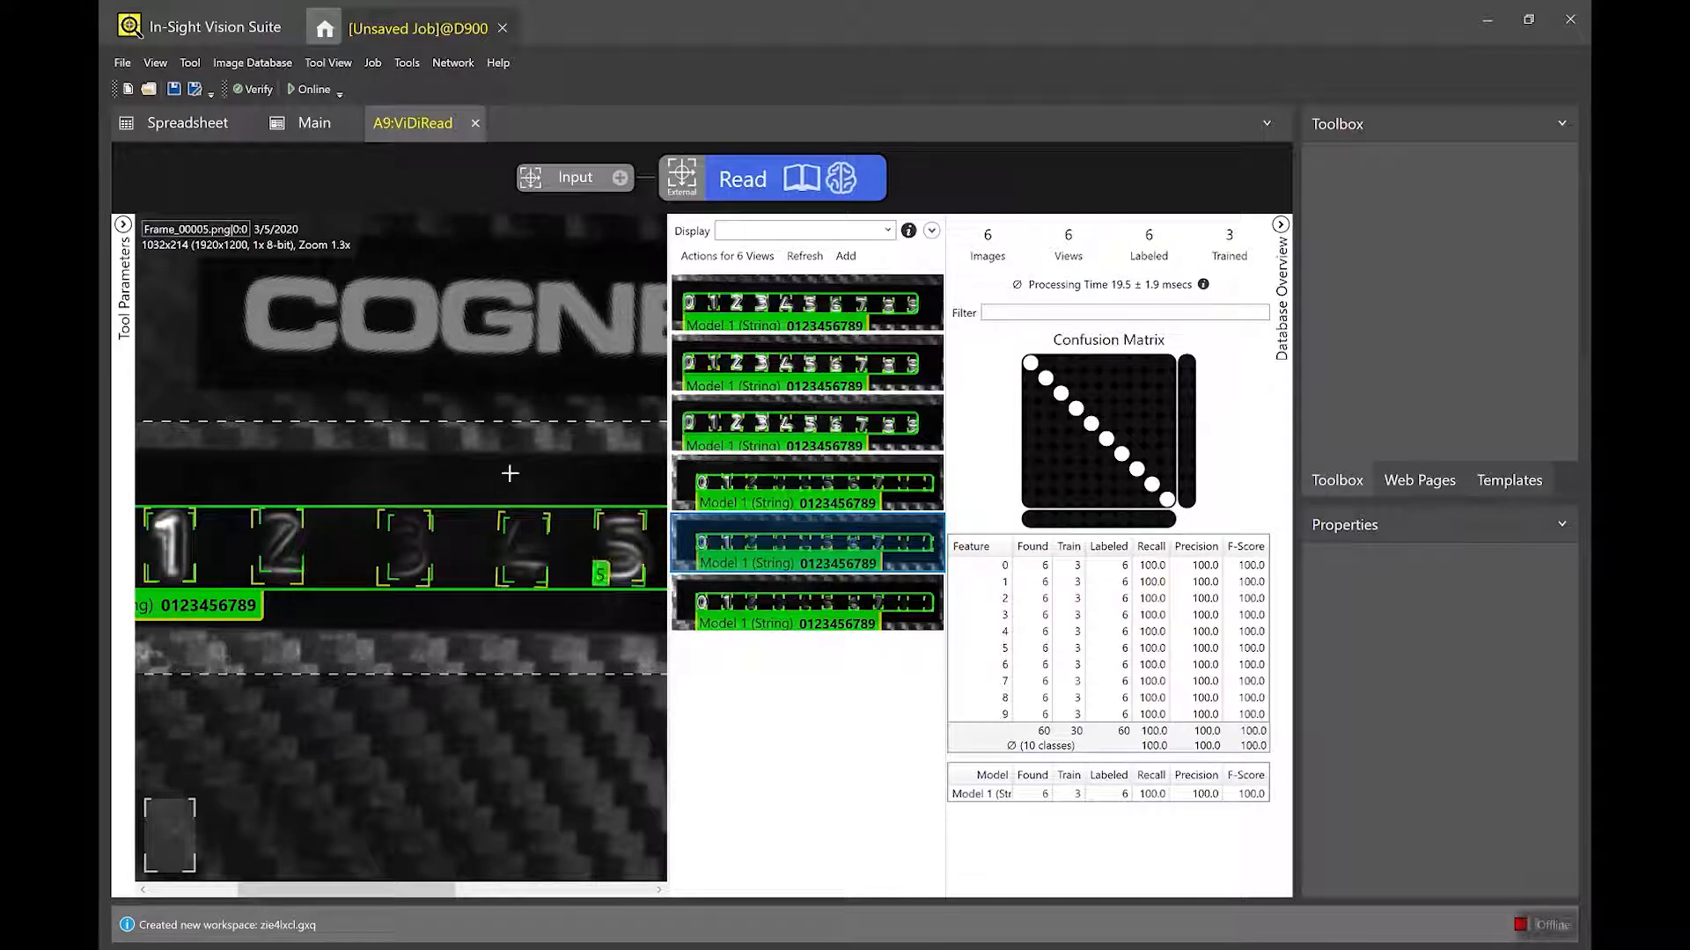
scroll(423, 555, down, 3)
mouse_move(410, 561)
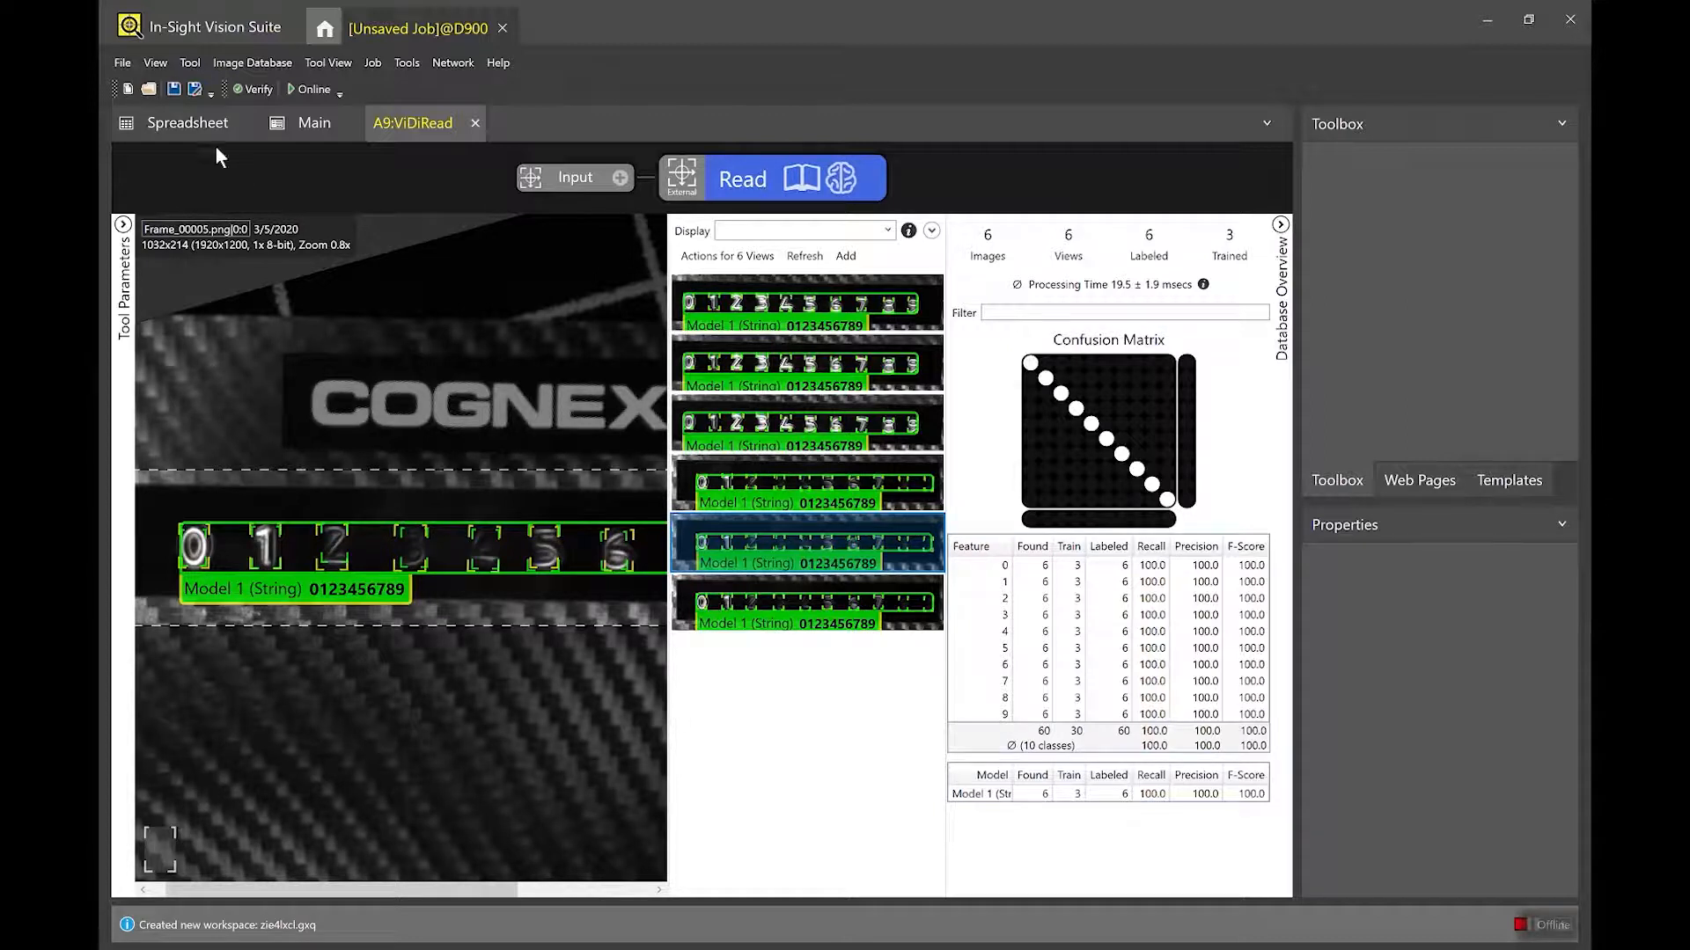
Return to the job's spreadsheet and trigger a single image acquisition to run the trained ViDiRead tool.
click(185, 126)
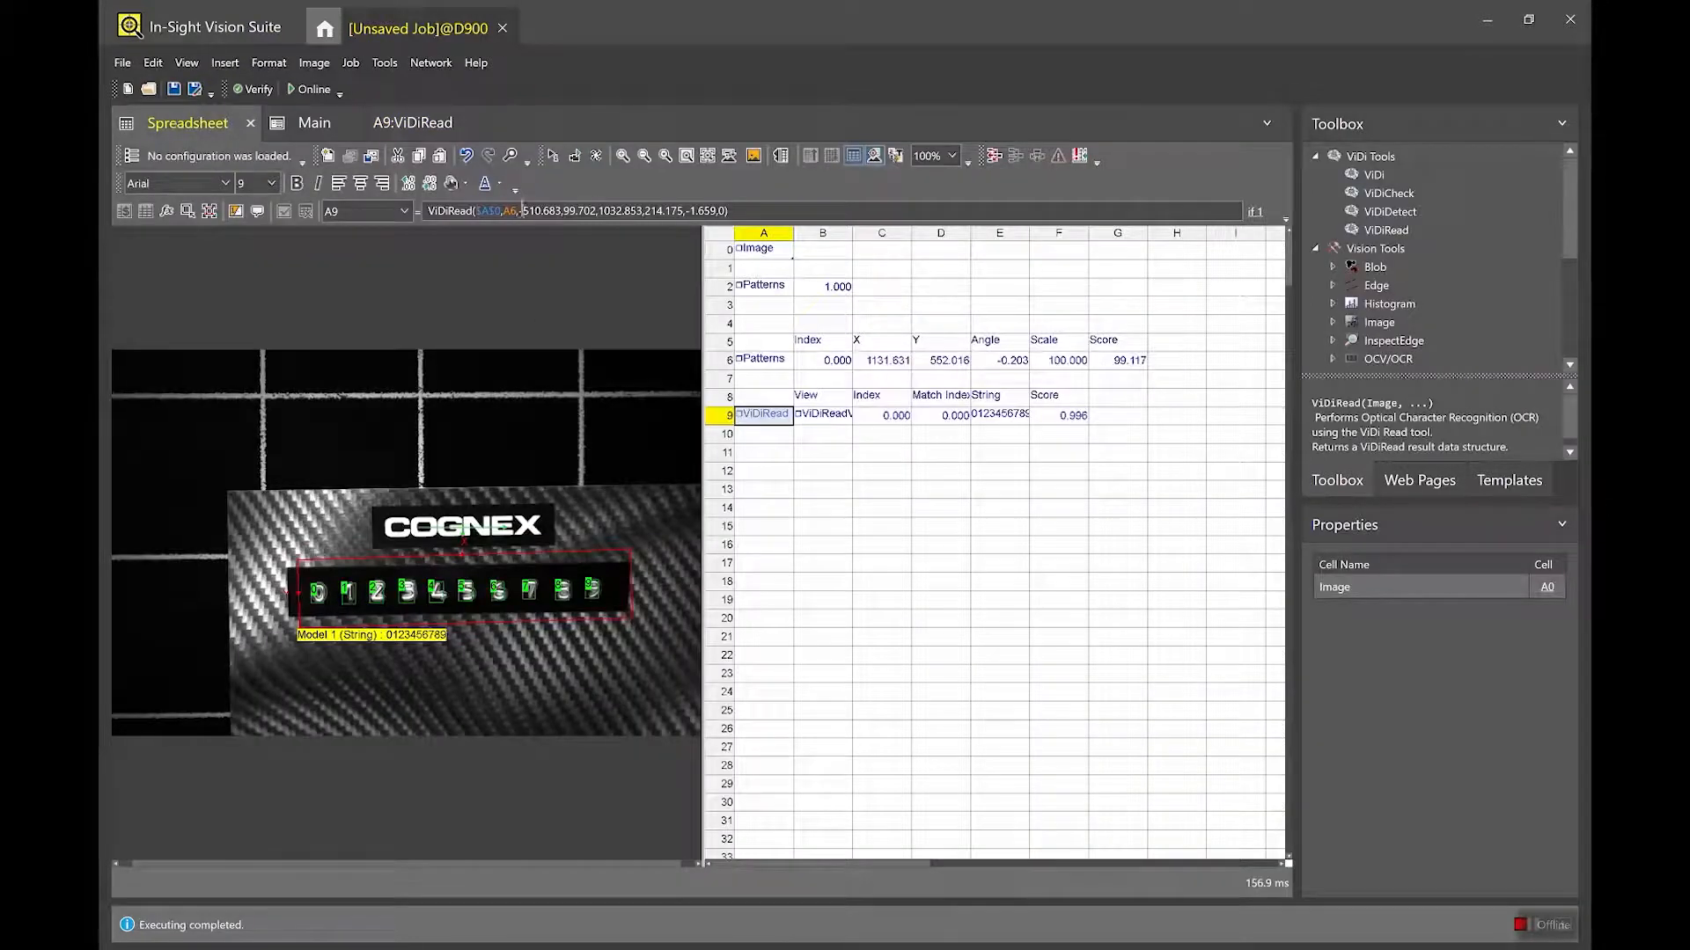
click(552, 155)
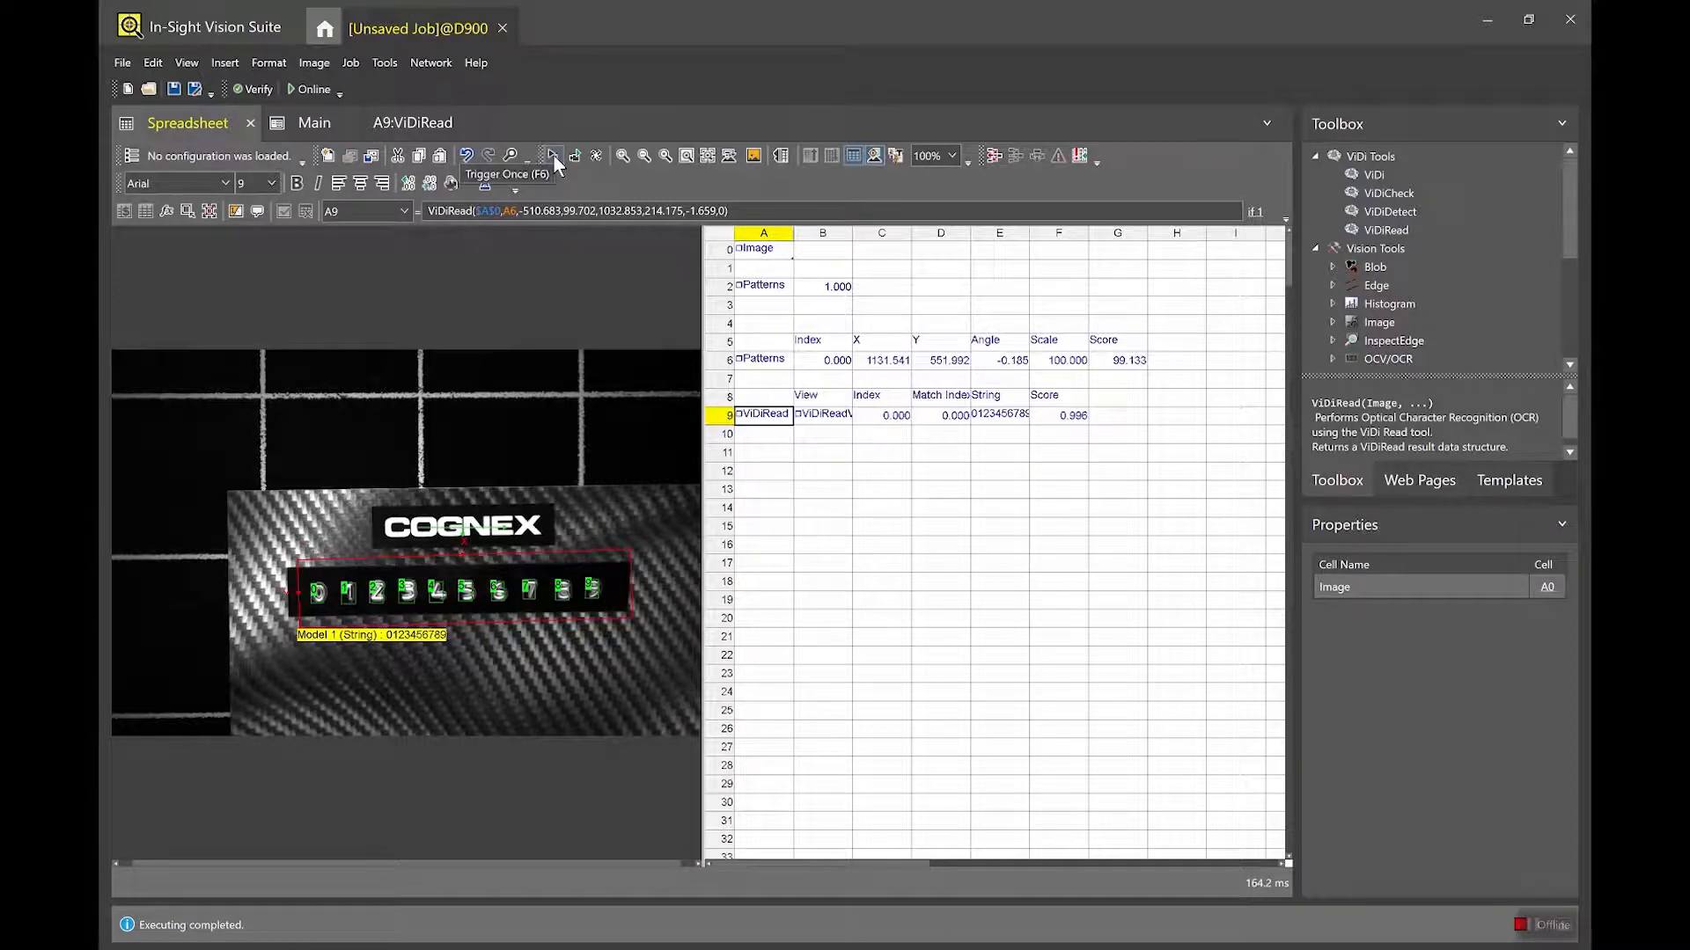
Acquire another image and widen column E to fit the full ViDiRead string, leaving the ViDiRead cell A9 selected.
click(552, 155)
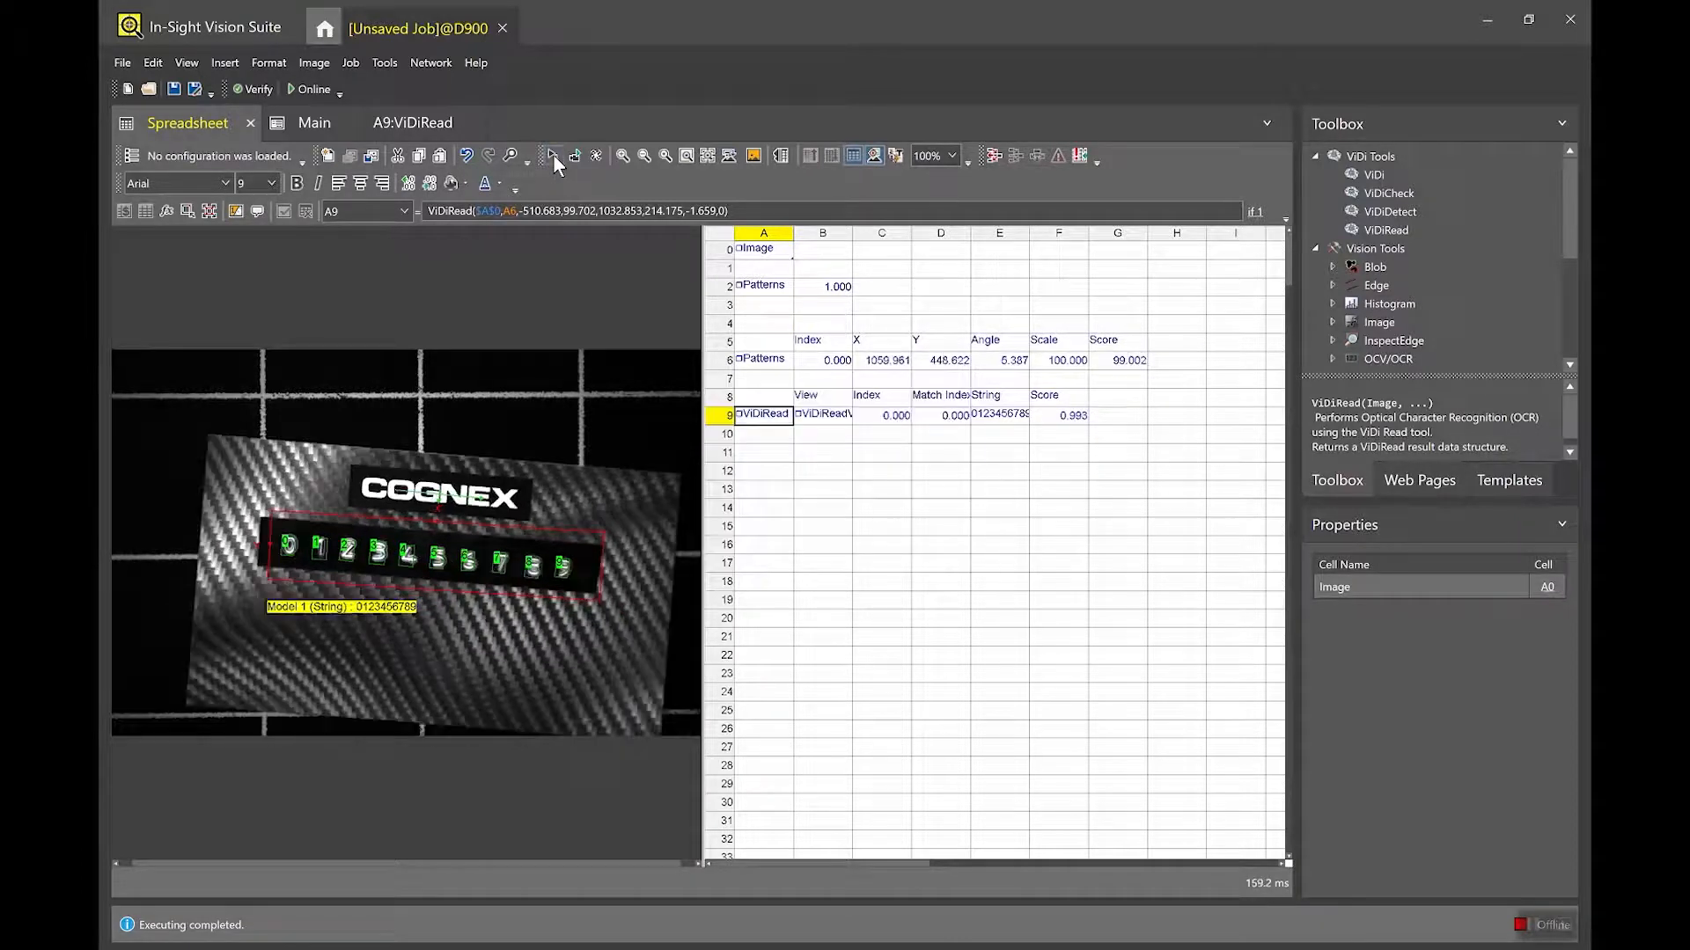
drag(836, 423, 1060, 441)
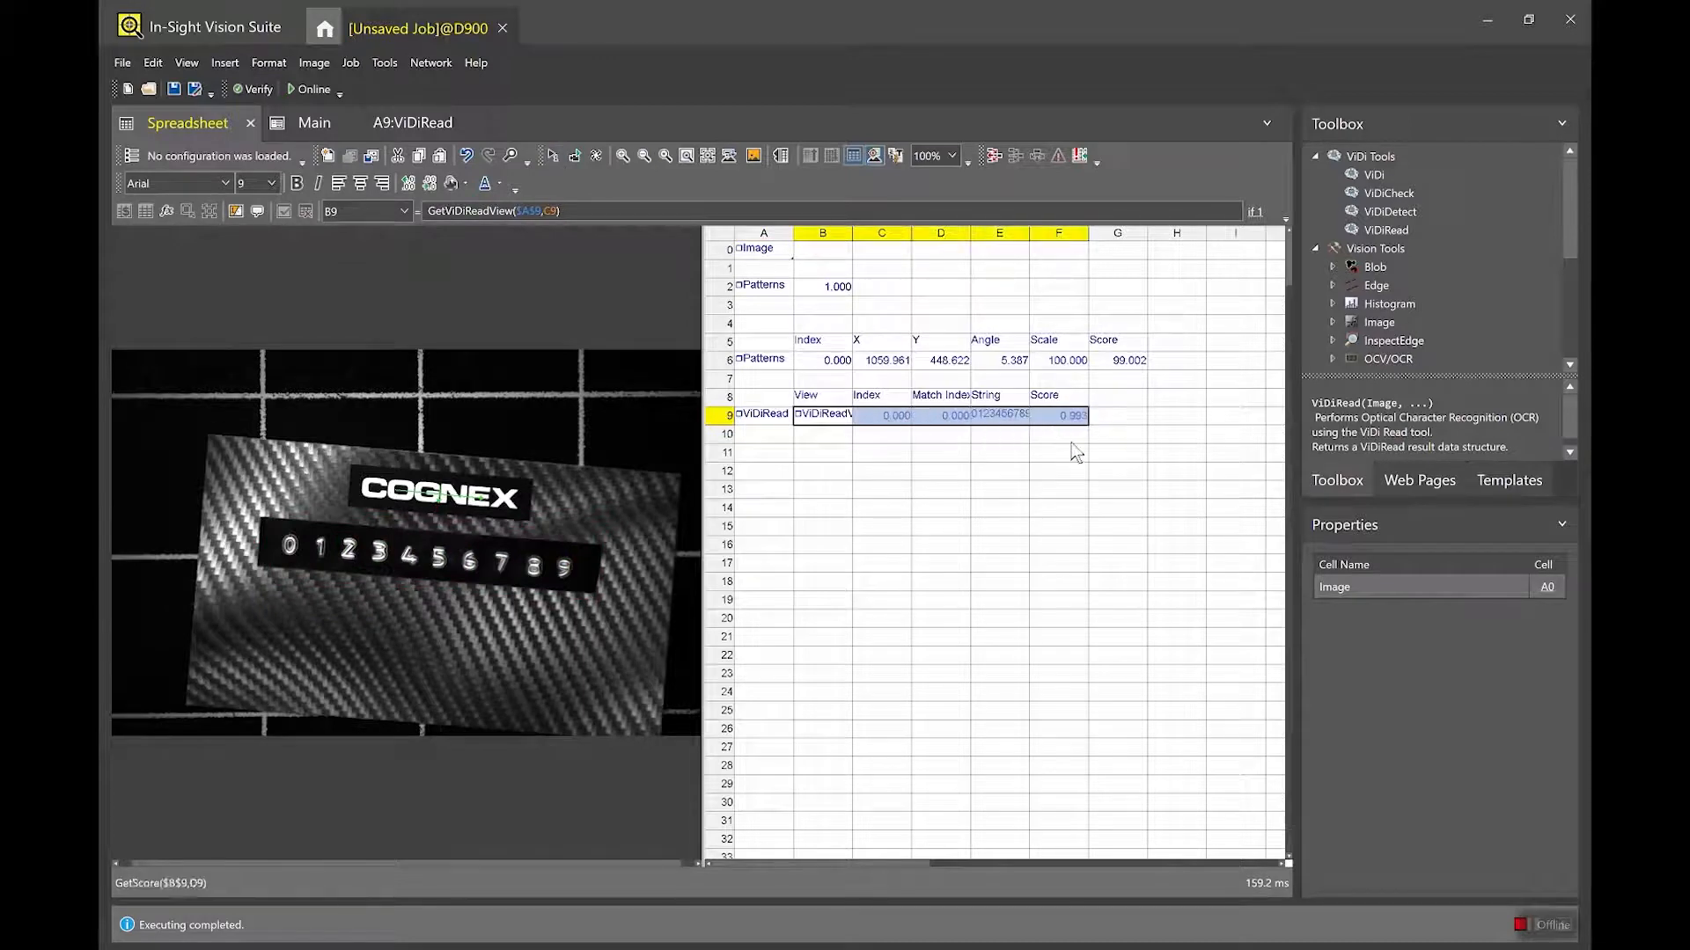
click(1070, 444)
click(1019, 421)
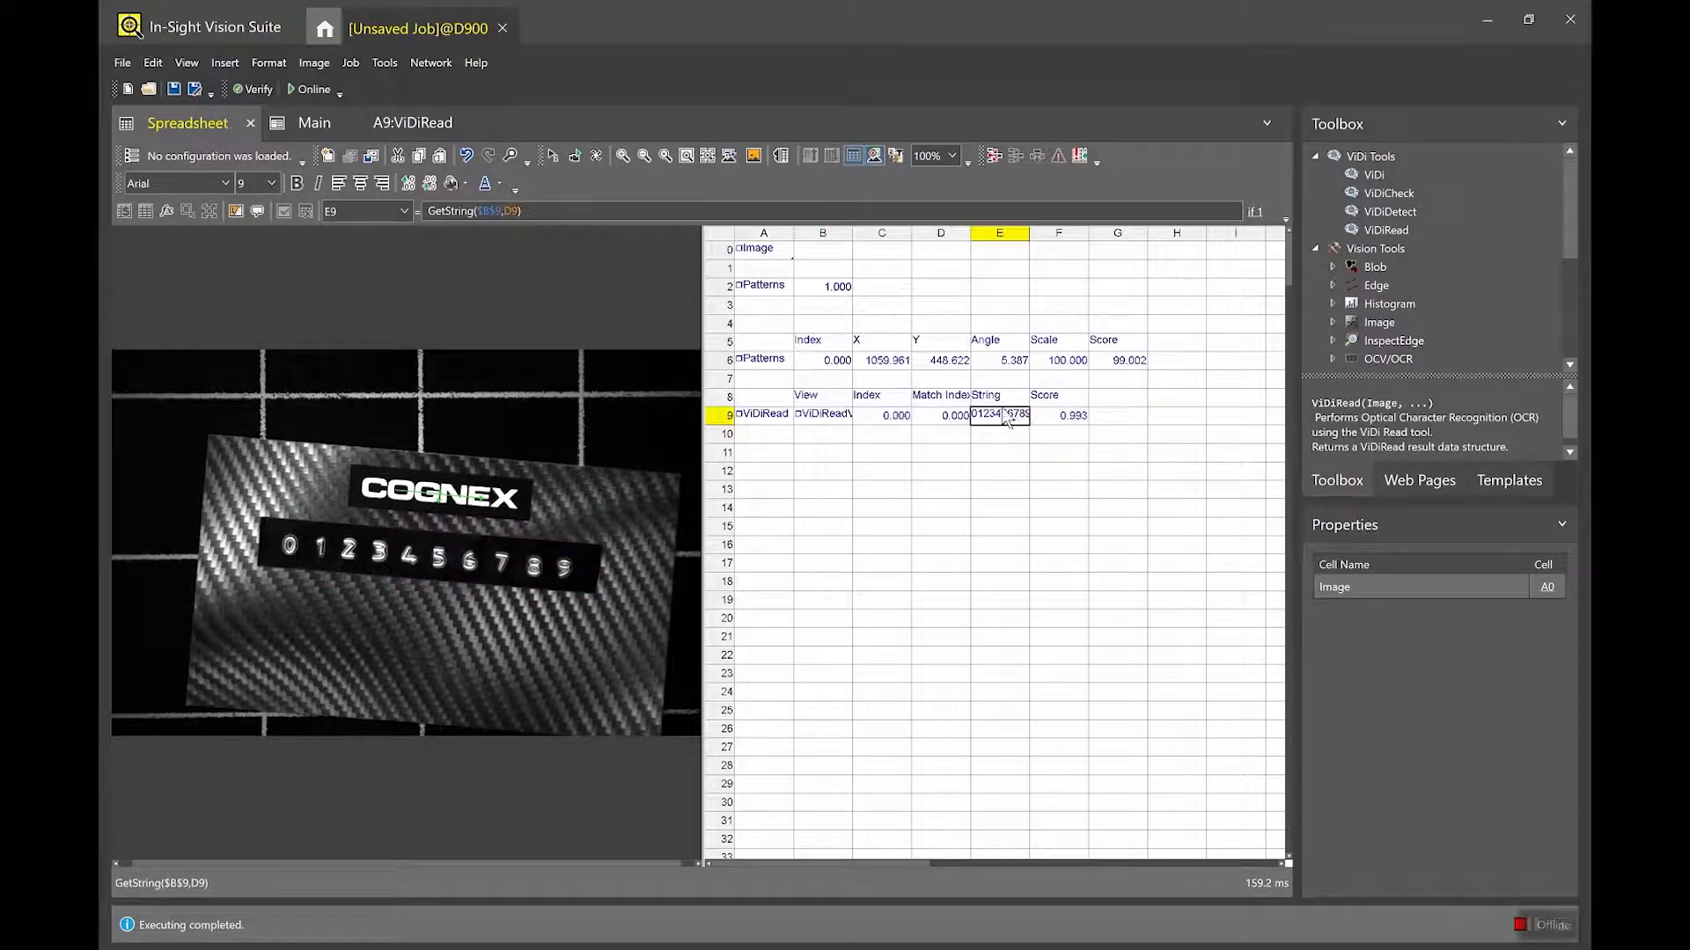
drag(1028, 232, 1055, 234)
click(776, 421)
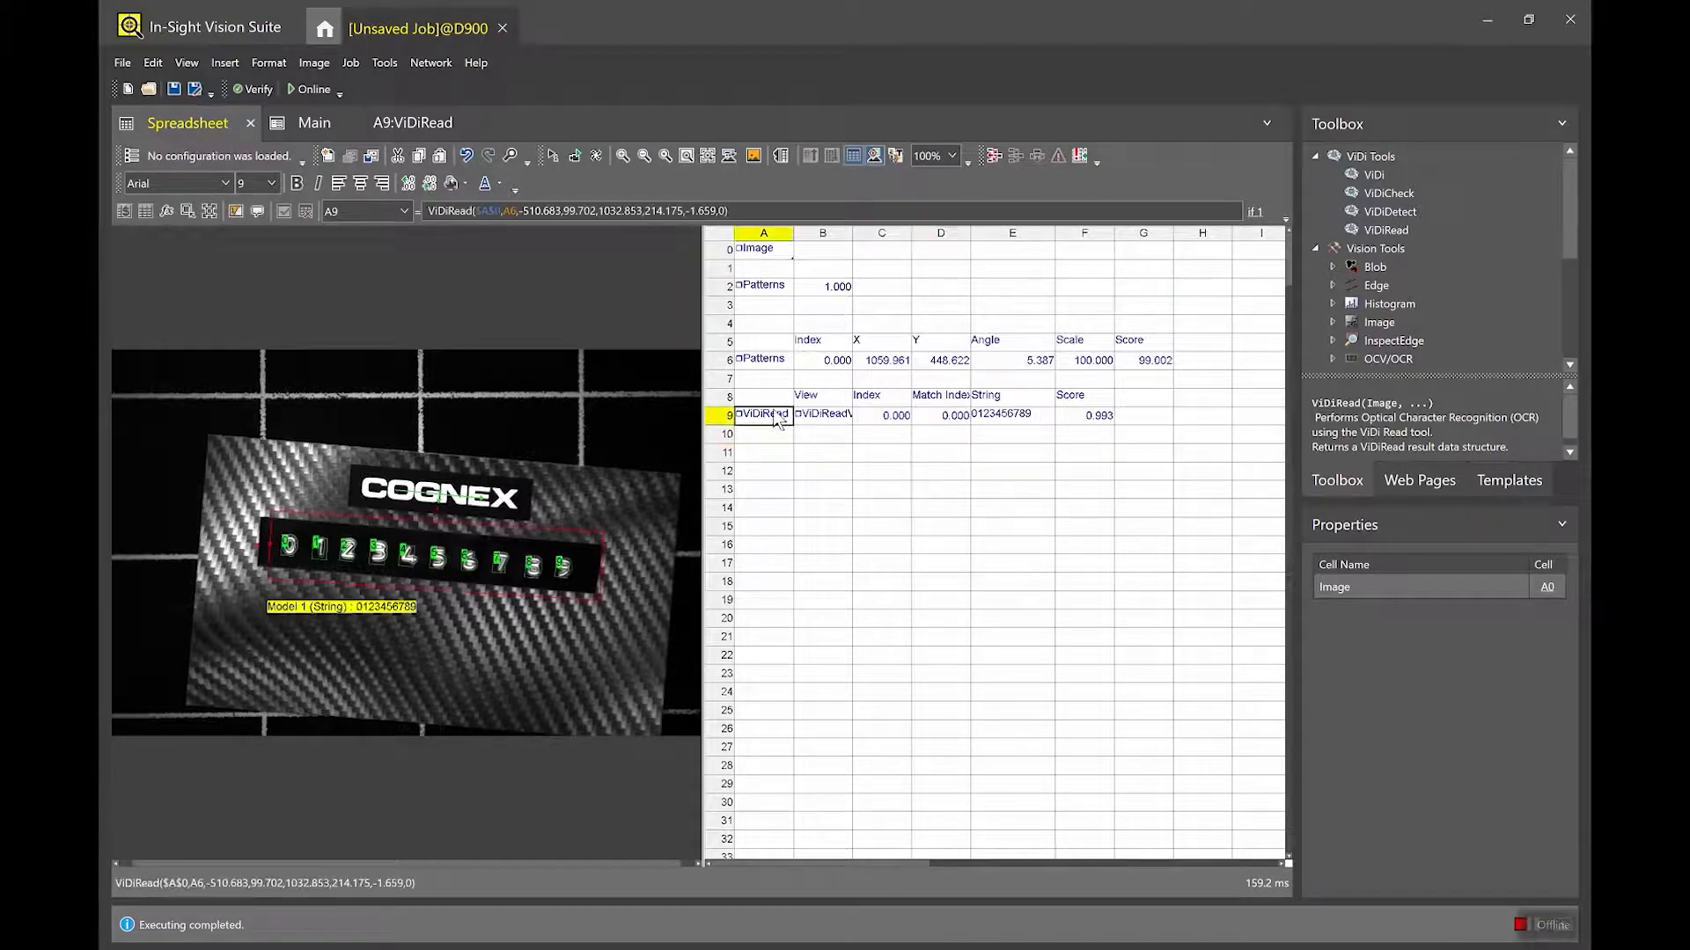
Trigger several more single acquisitions and compare the ViDiRead string and score with the characters on each card.
click(552, 156)
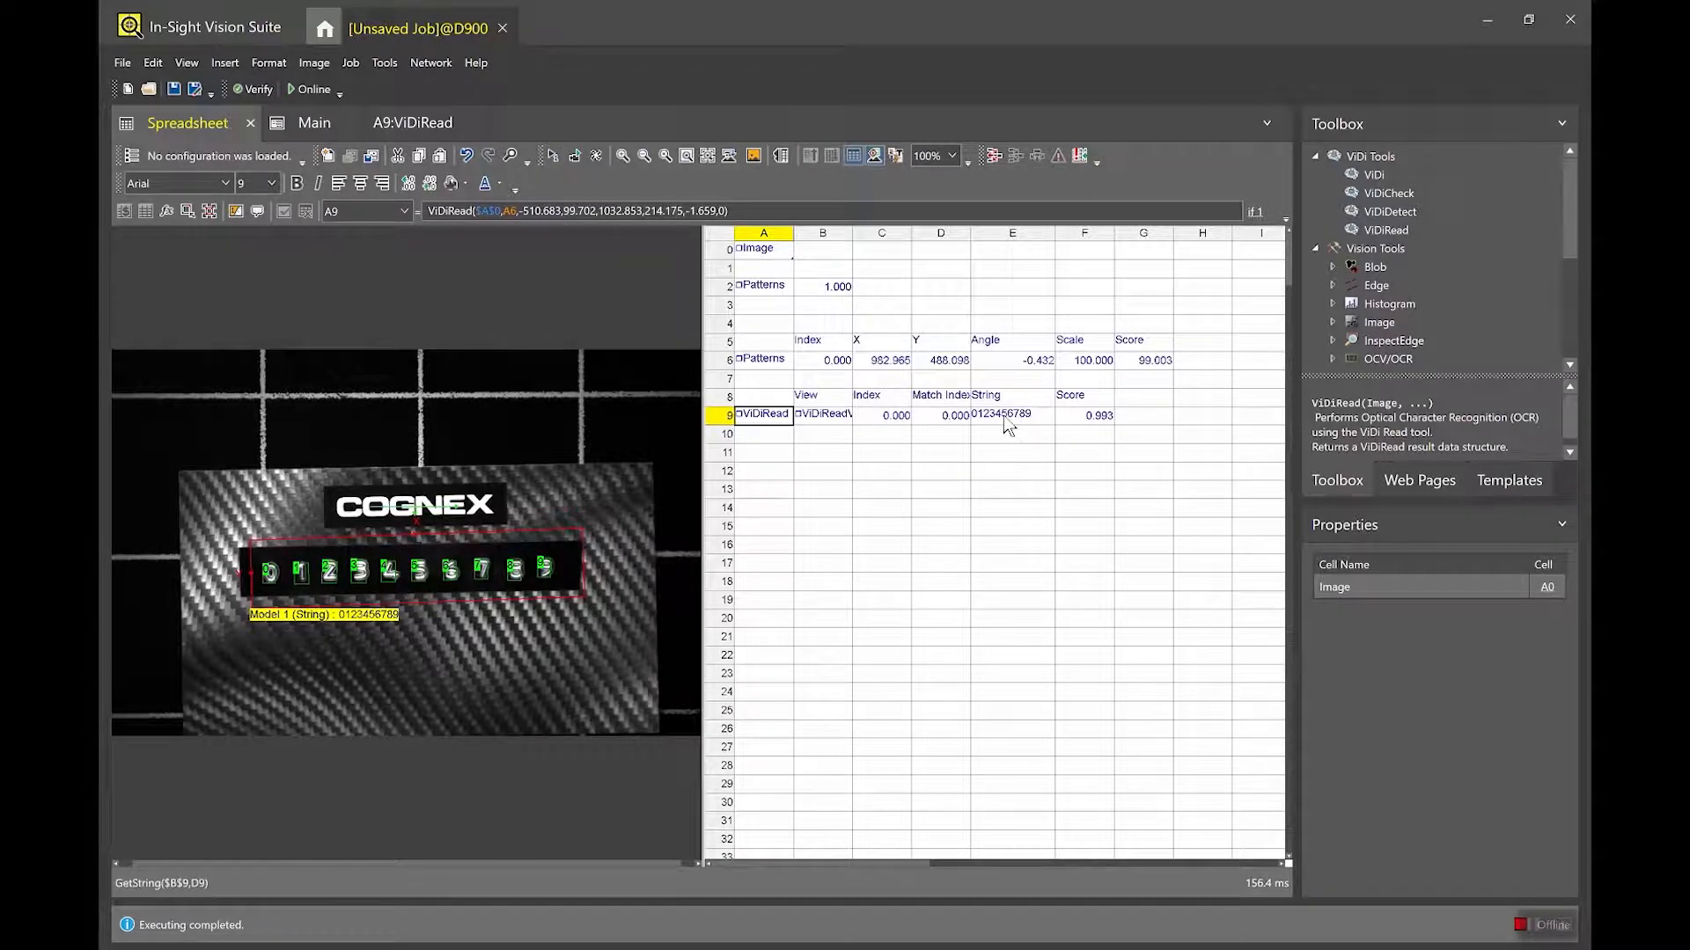
click(558, 155)
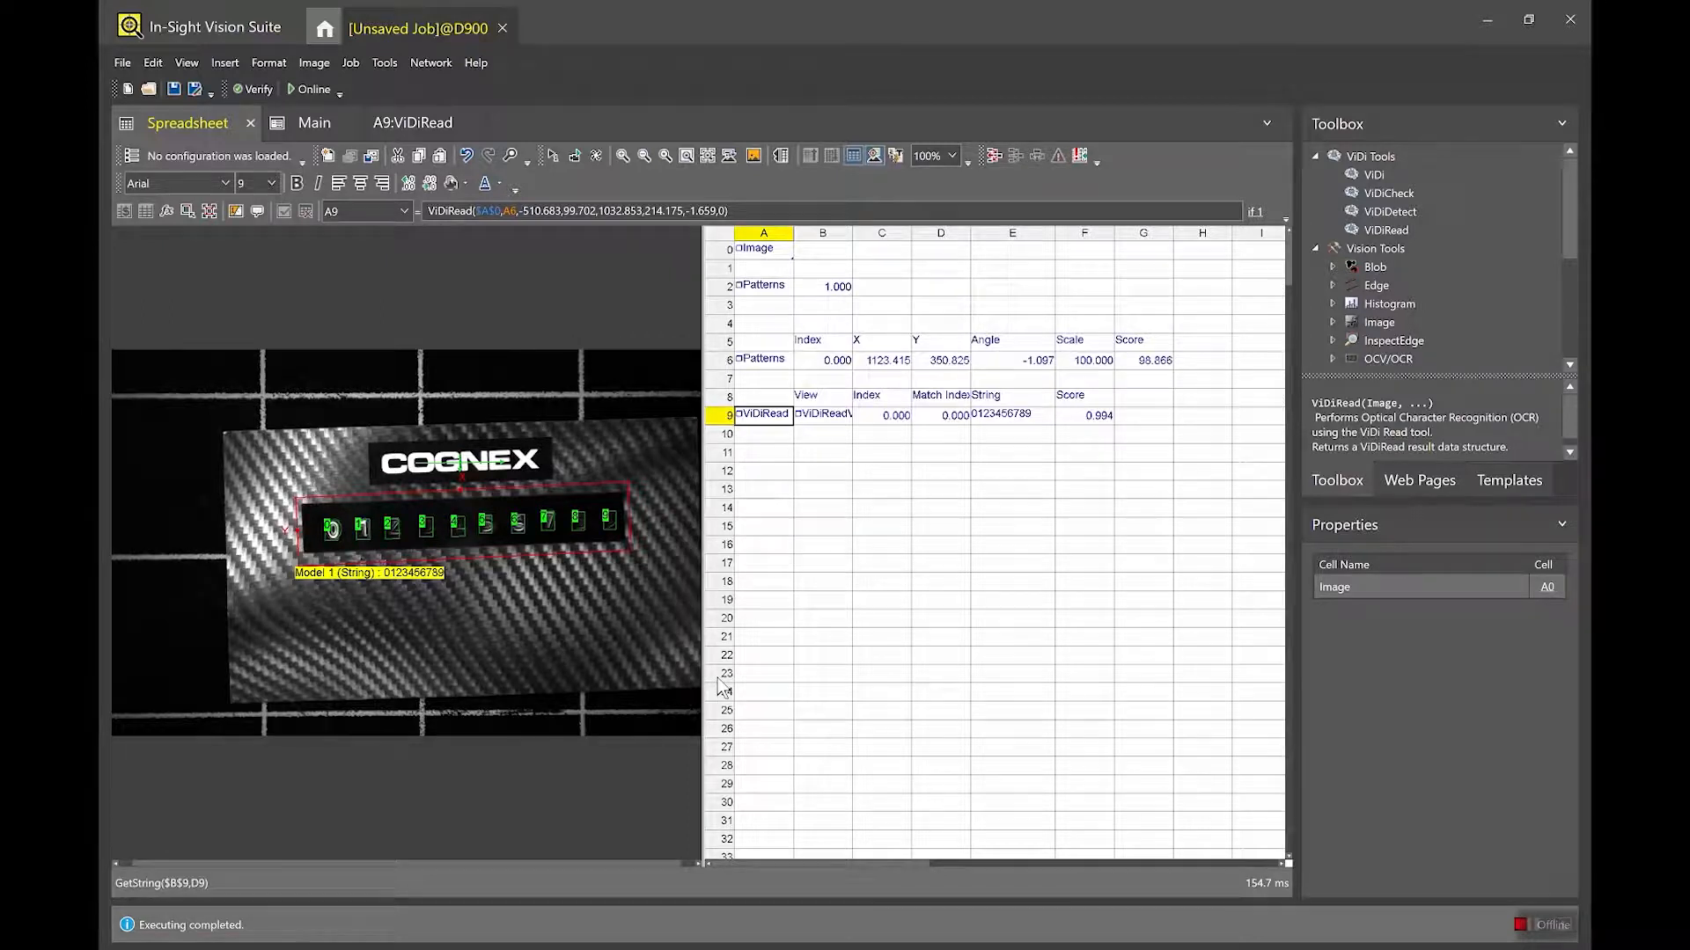
click(557, 153)
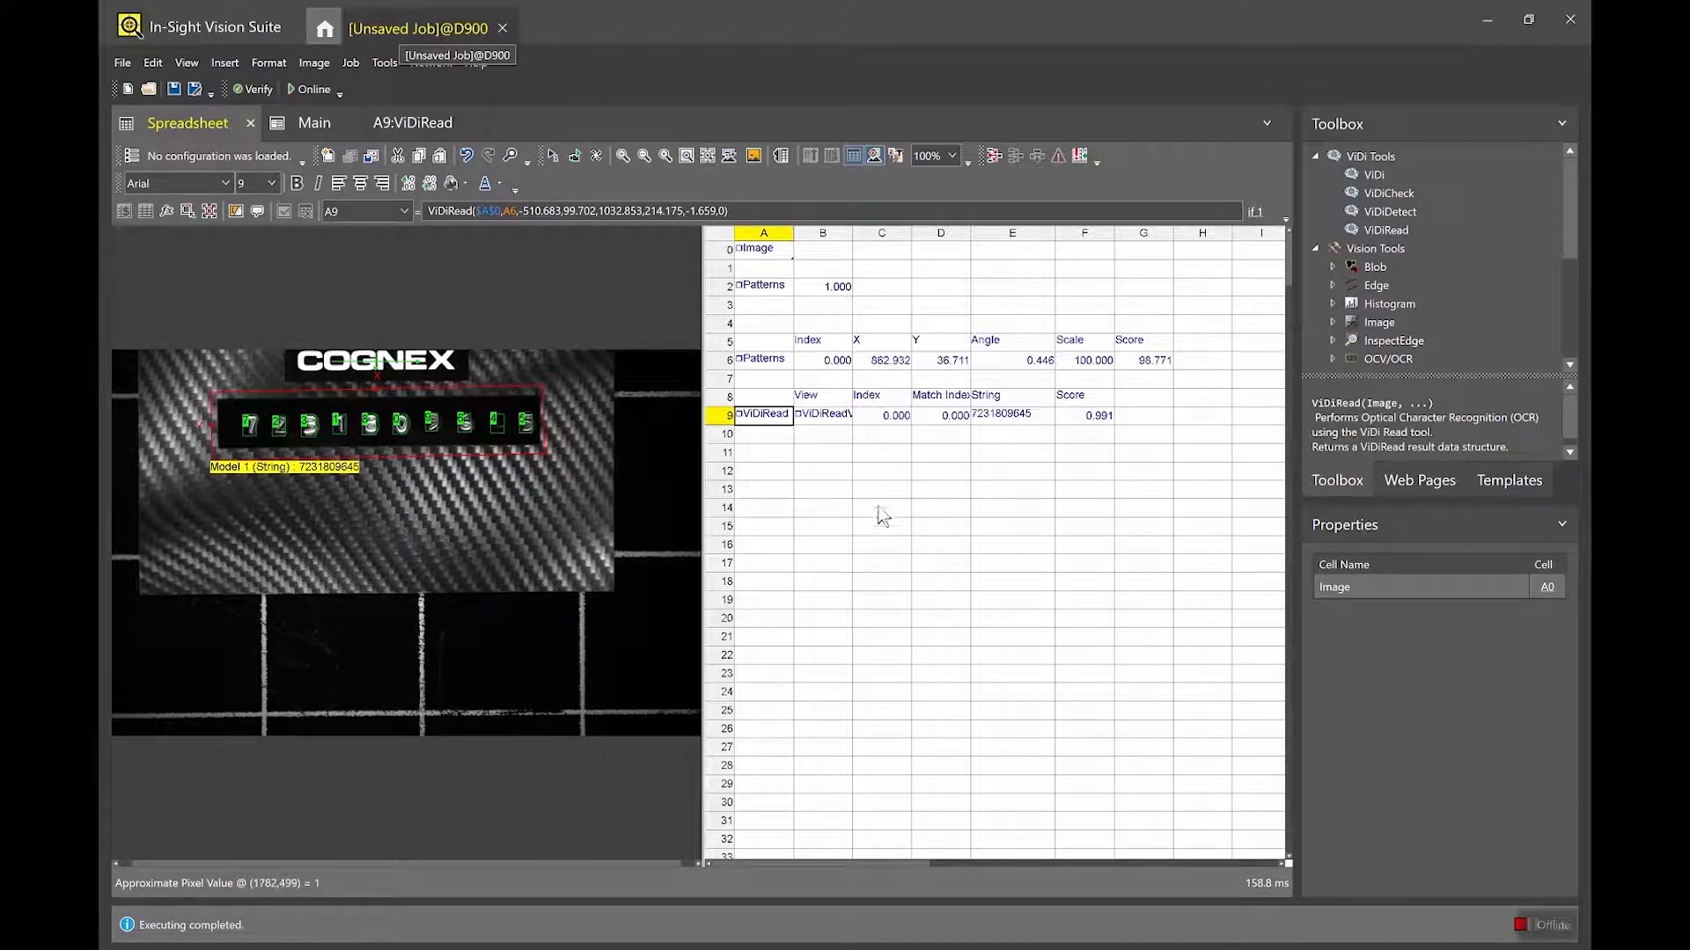
click(814, 471)
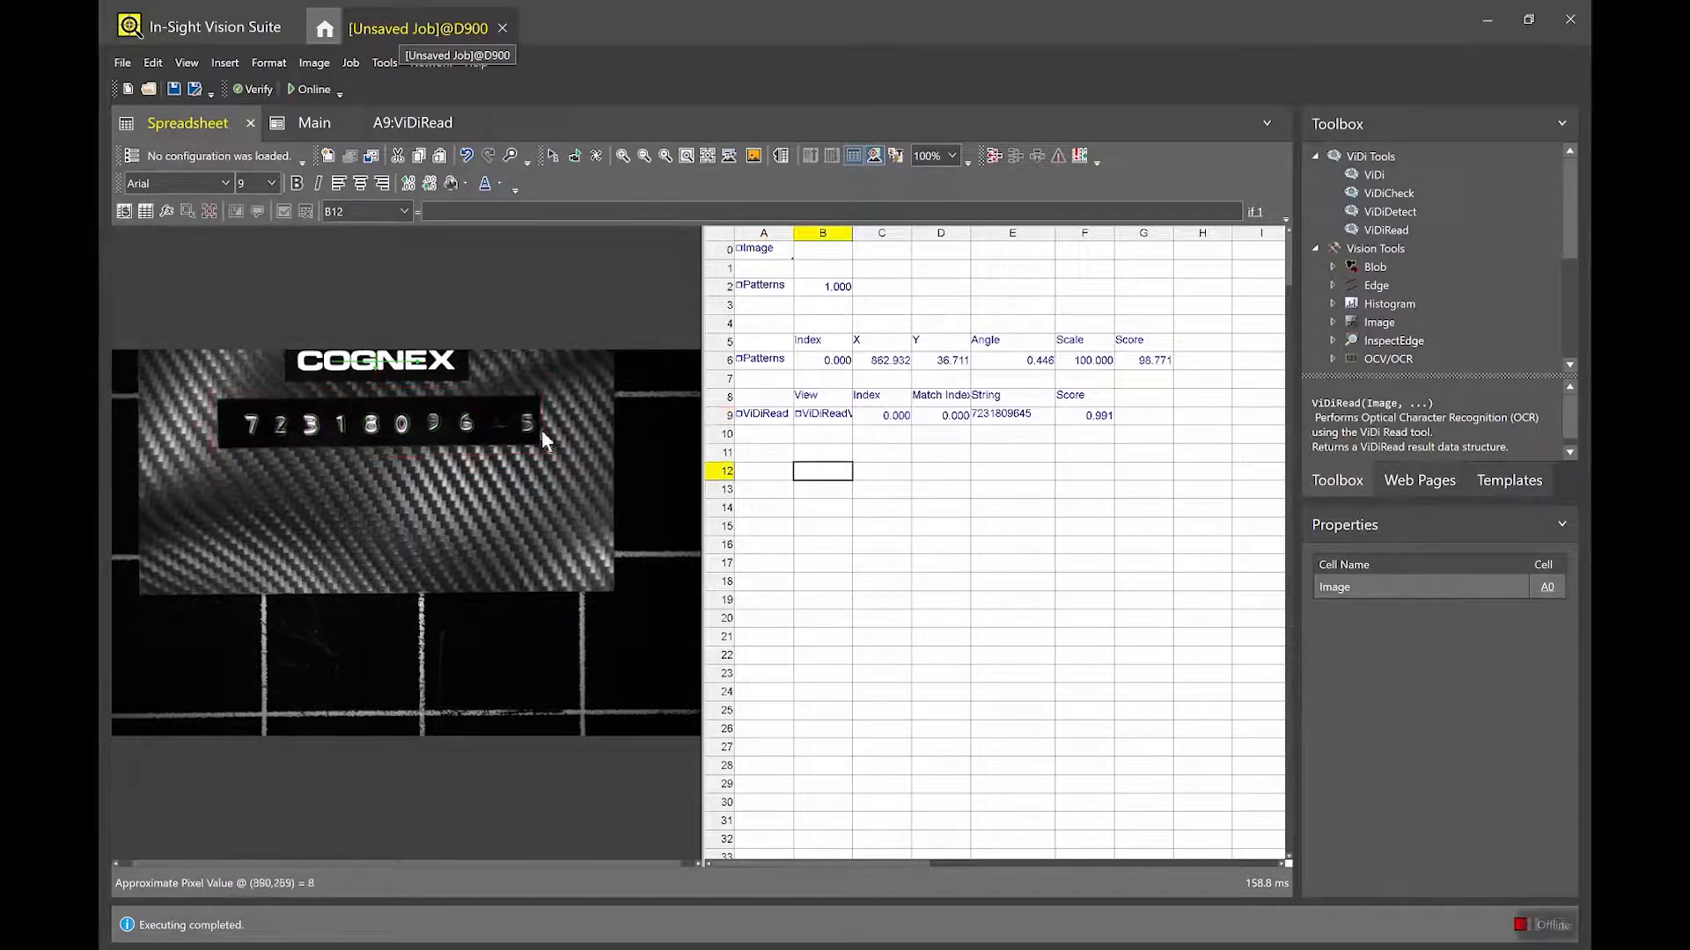
click(1018, 426)
click(747, 424)
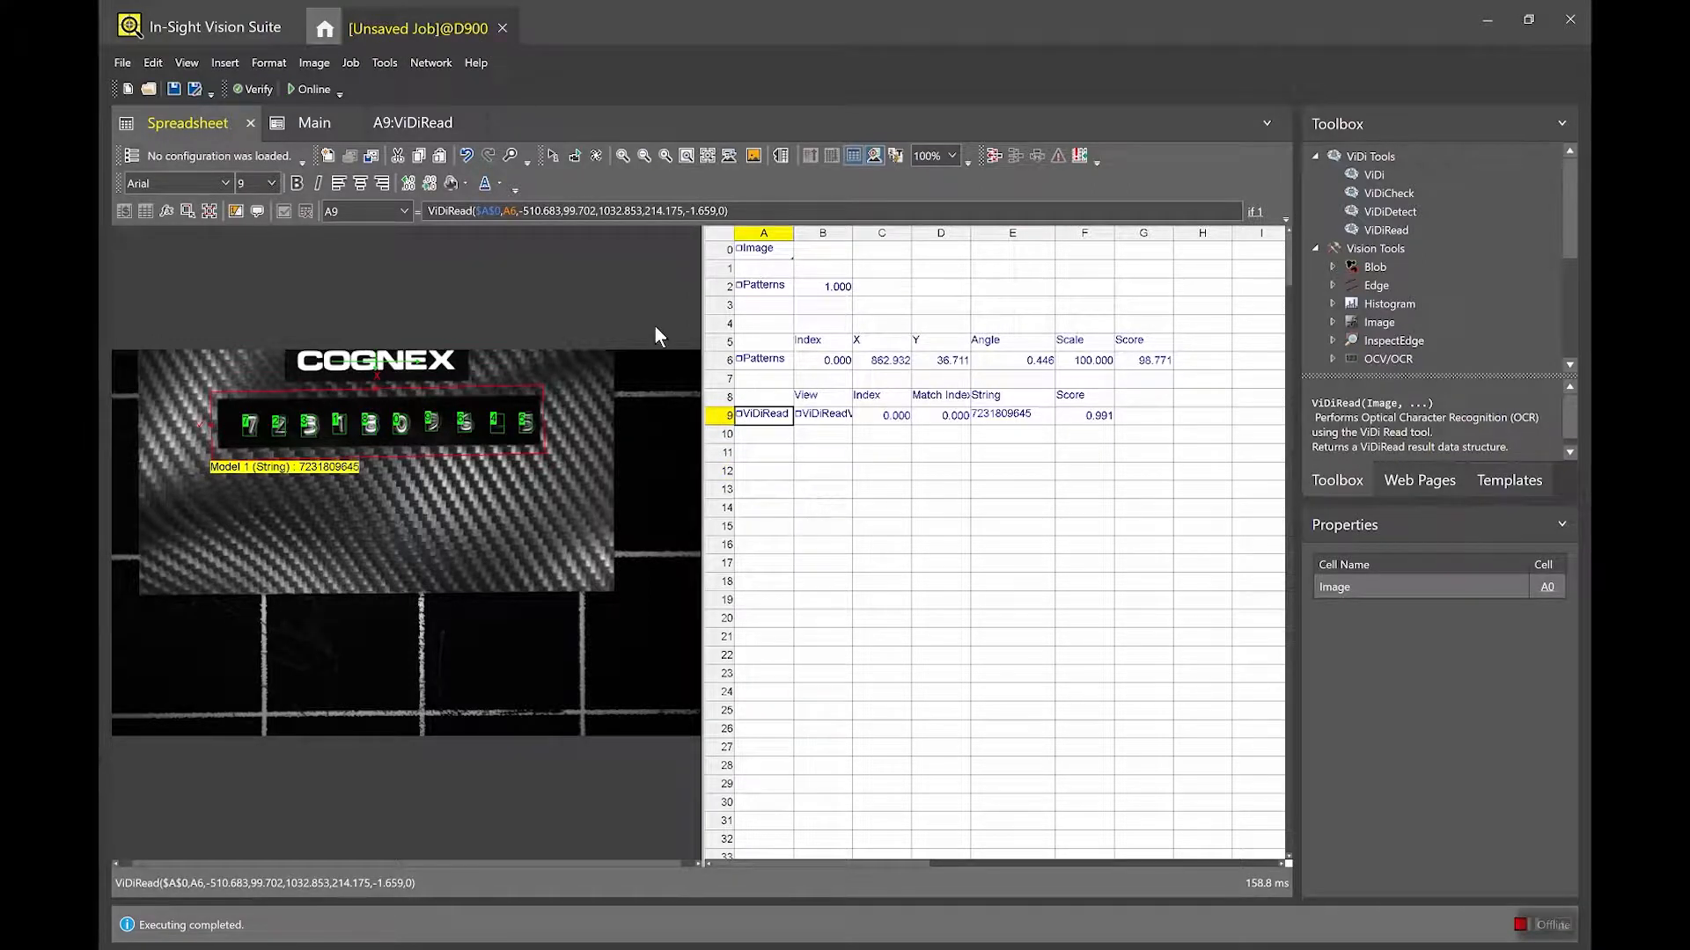
click(556, 158)
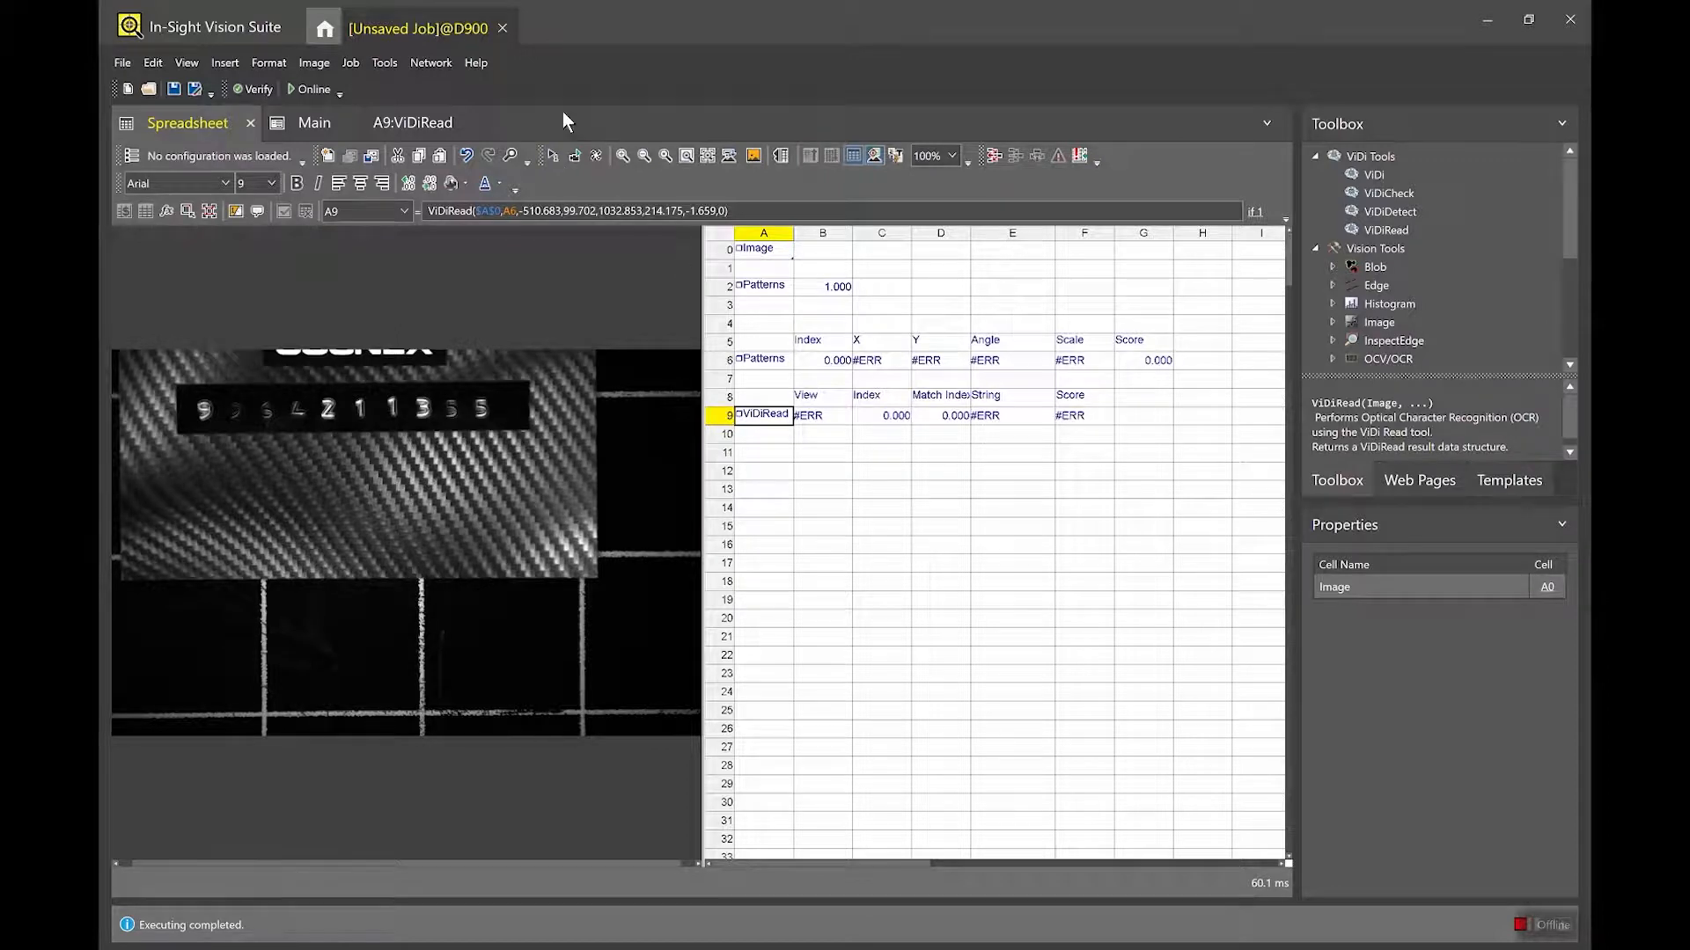
click(552, 156)
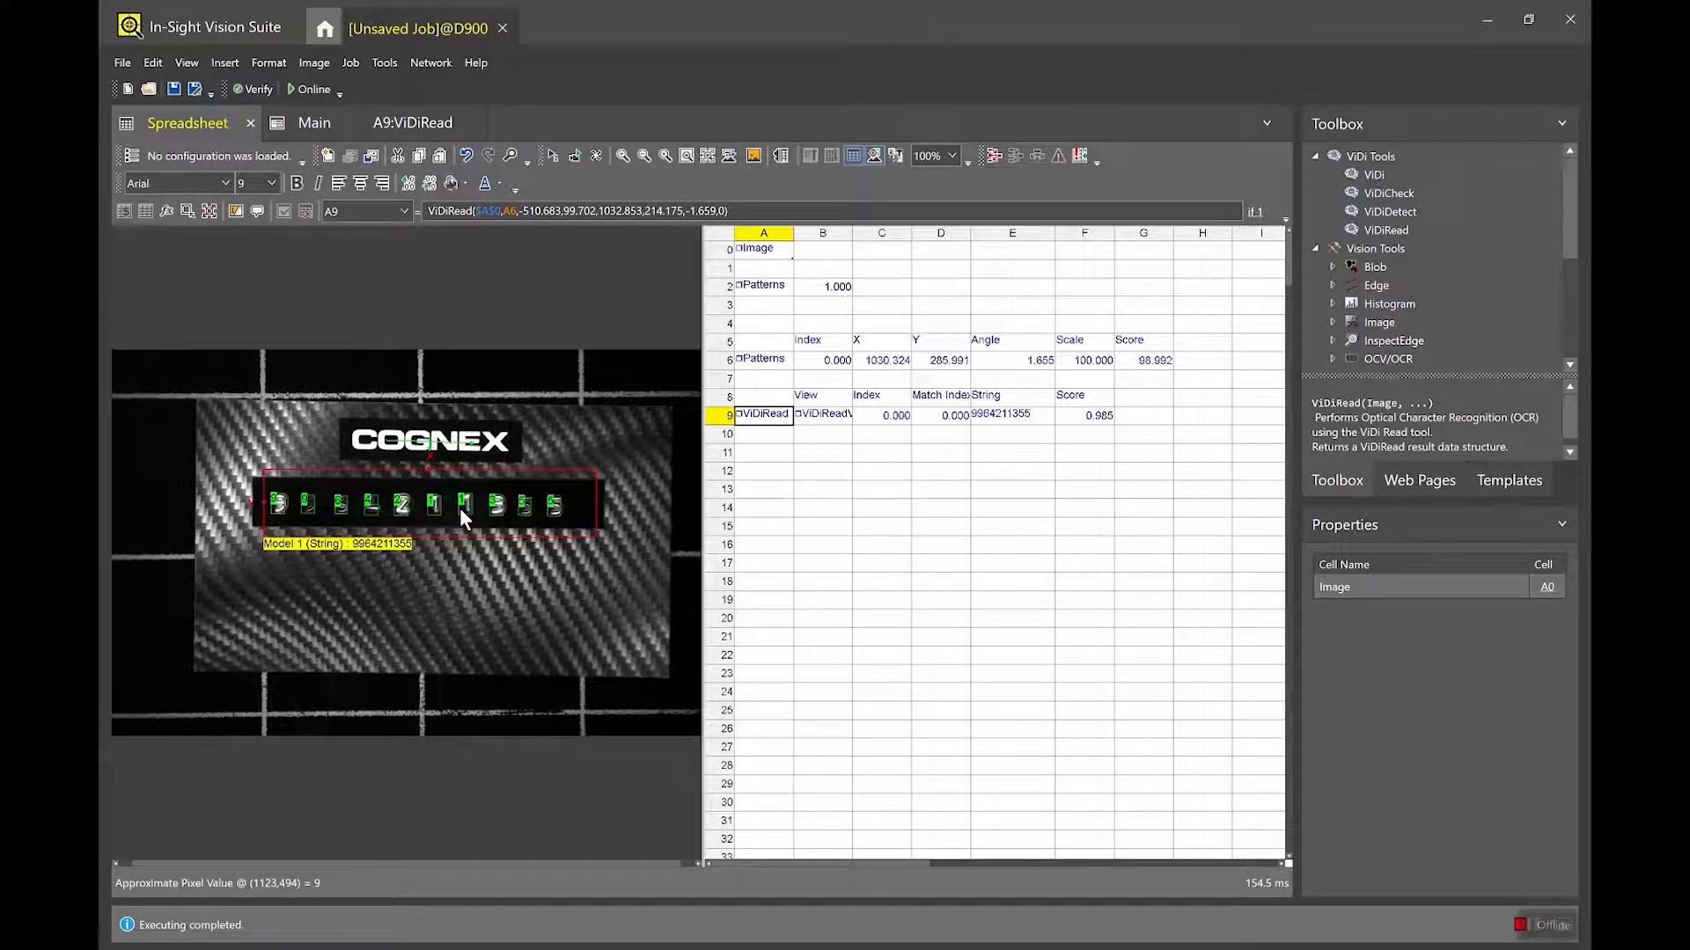
click(908, 530)
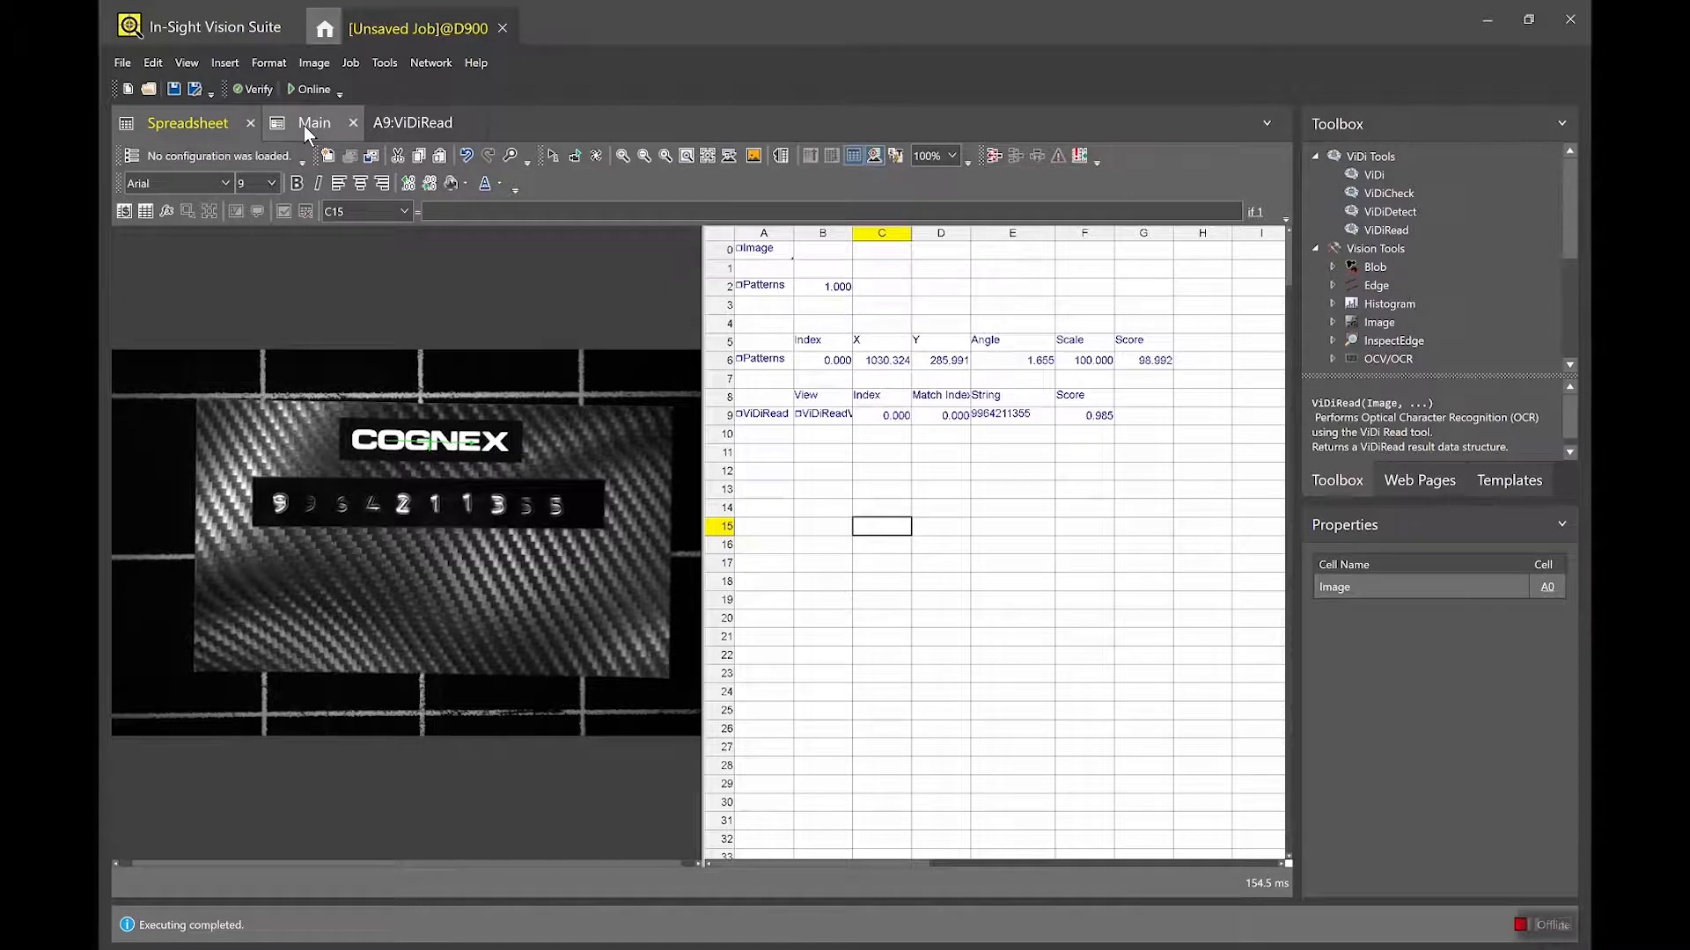
Zoom the Main web page out to 70%, and publish the ViDiRead String result in cell E9 of the spreadsheet.
click(327, 130)
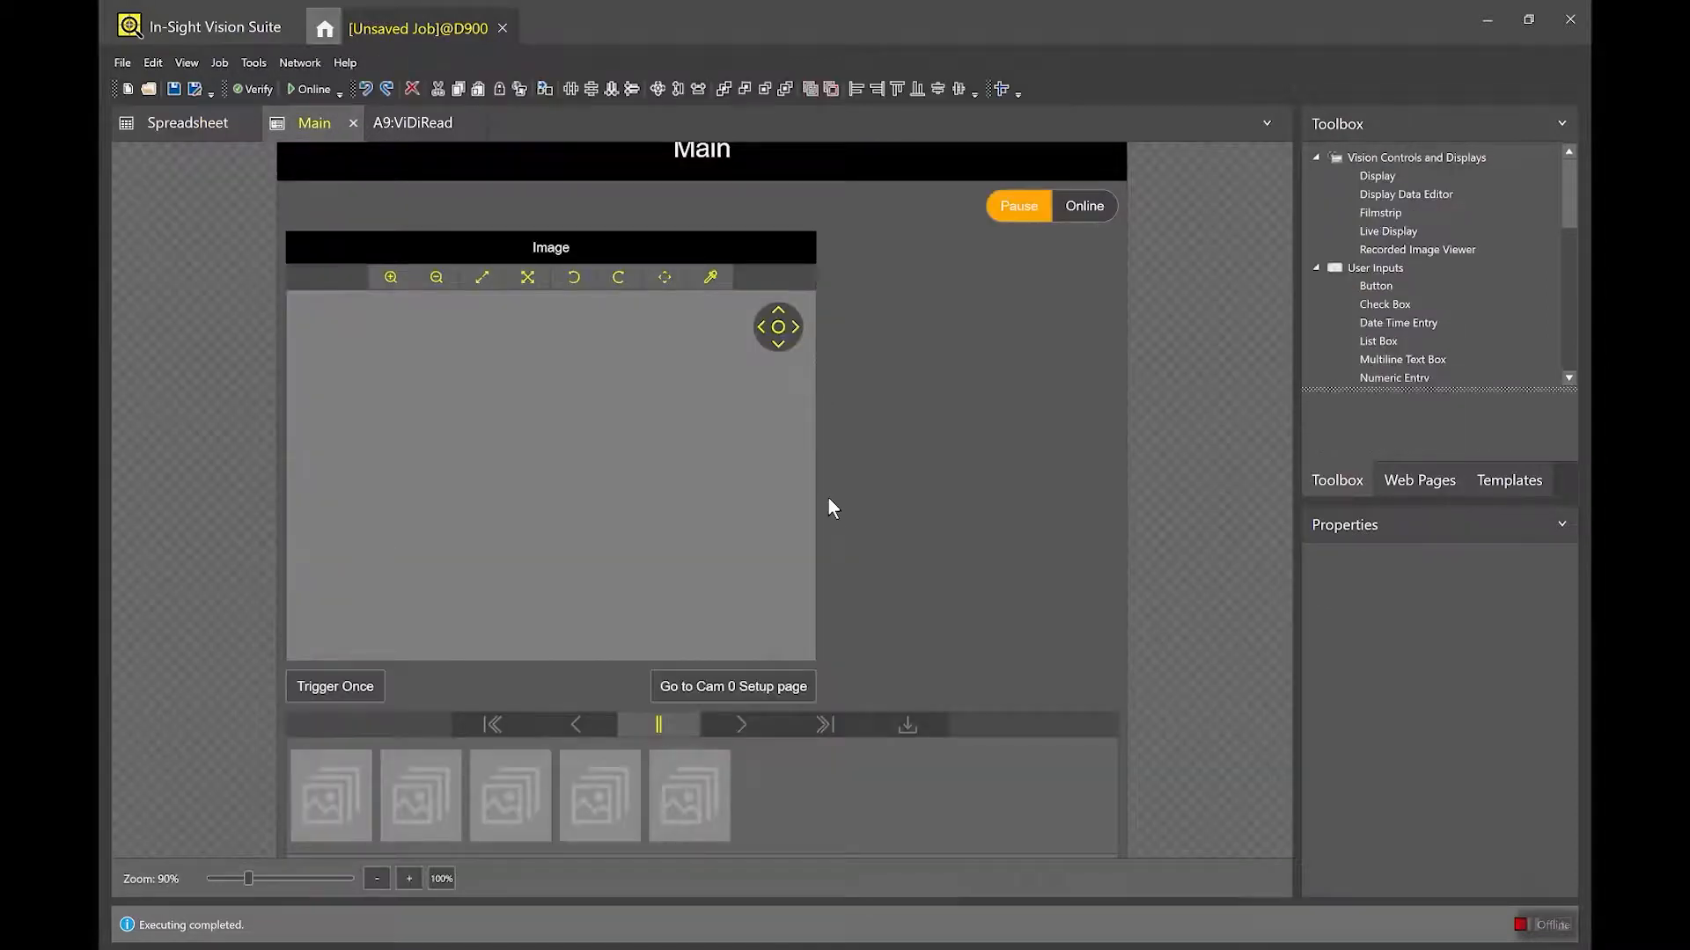
scroll(832, 507, down, 2)
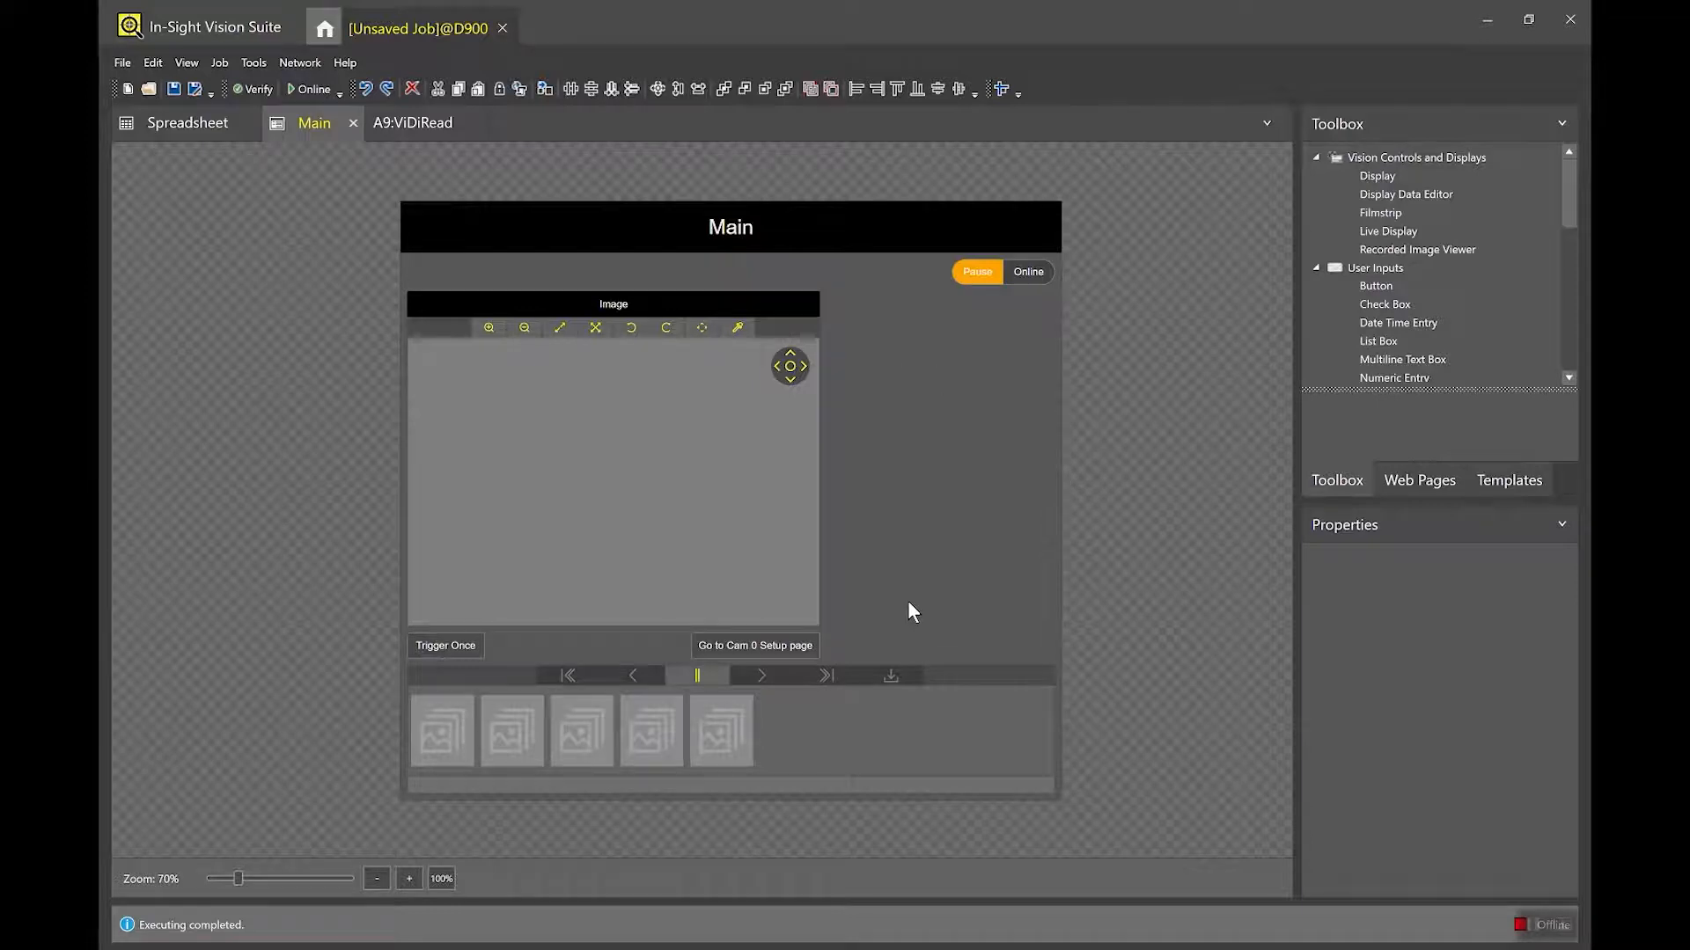
click(183, 134)
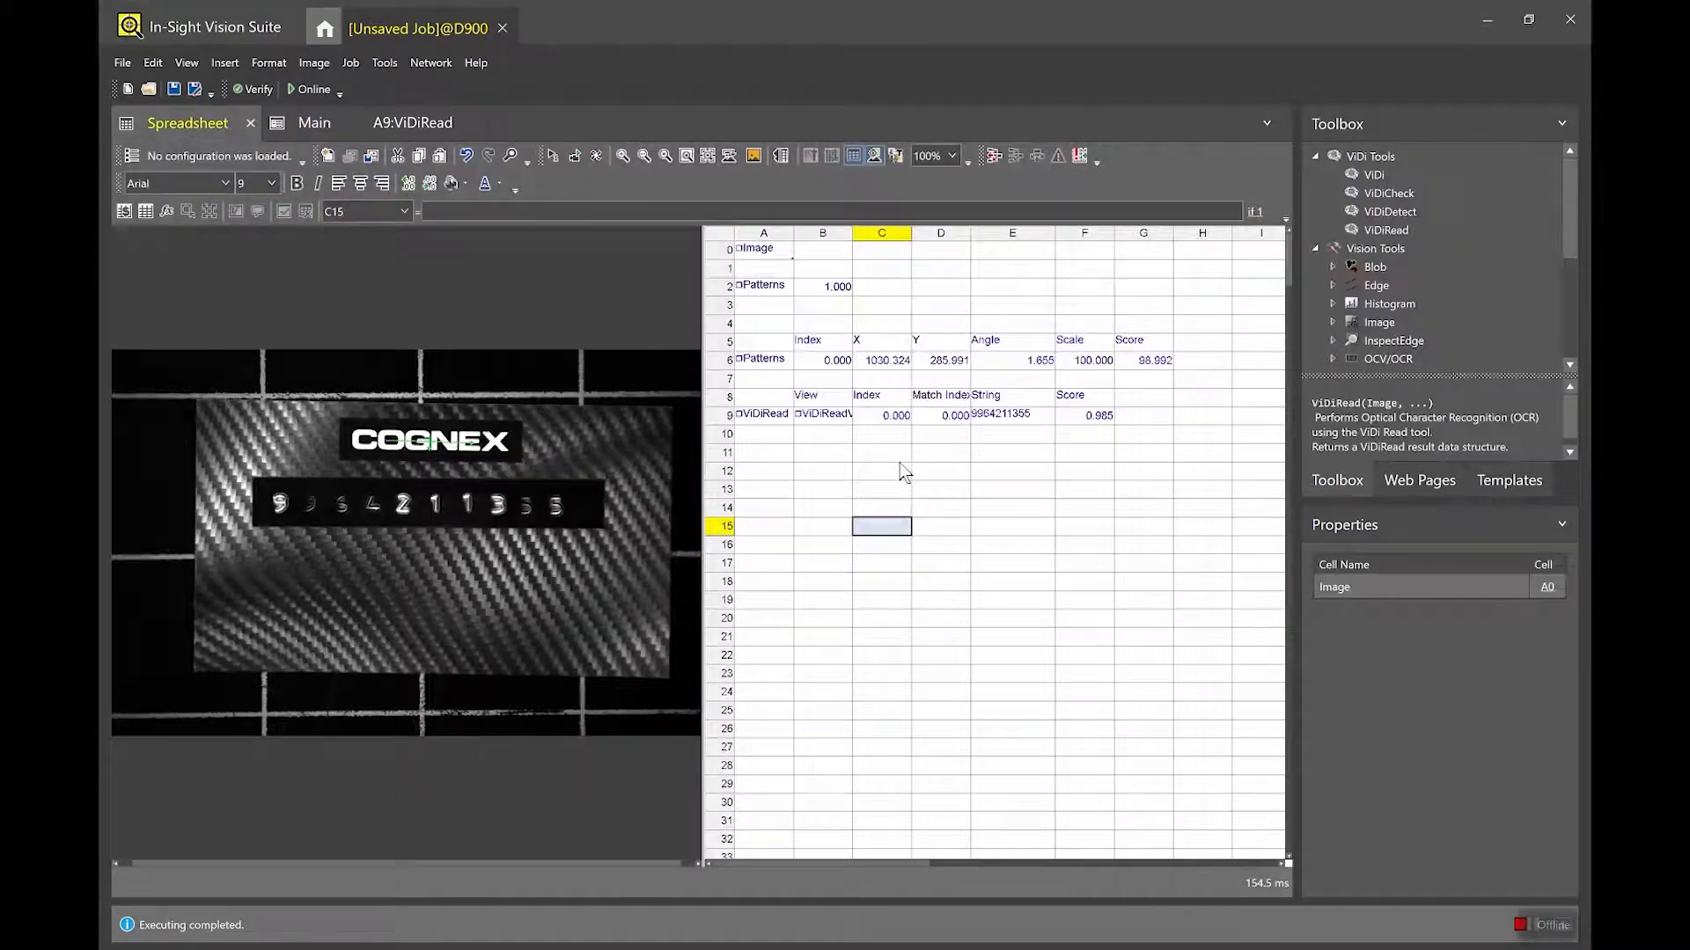
click(1000, 431)
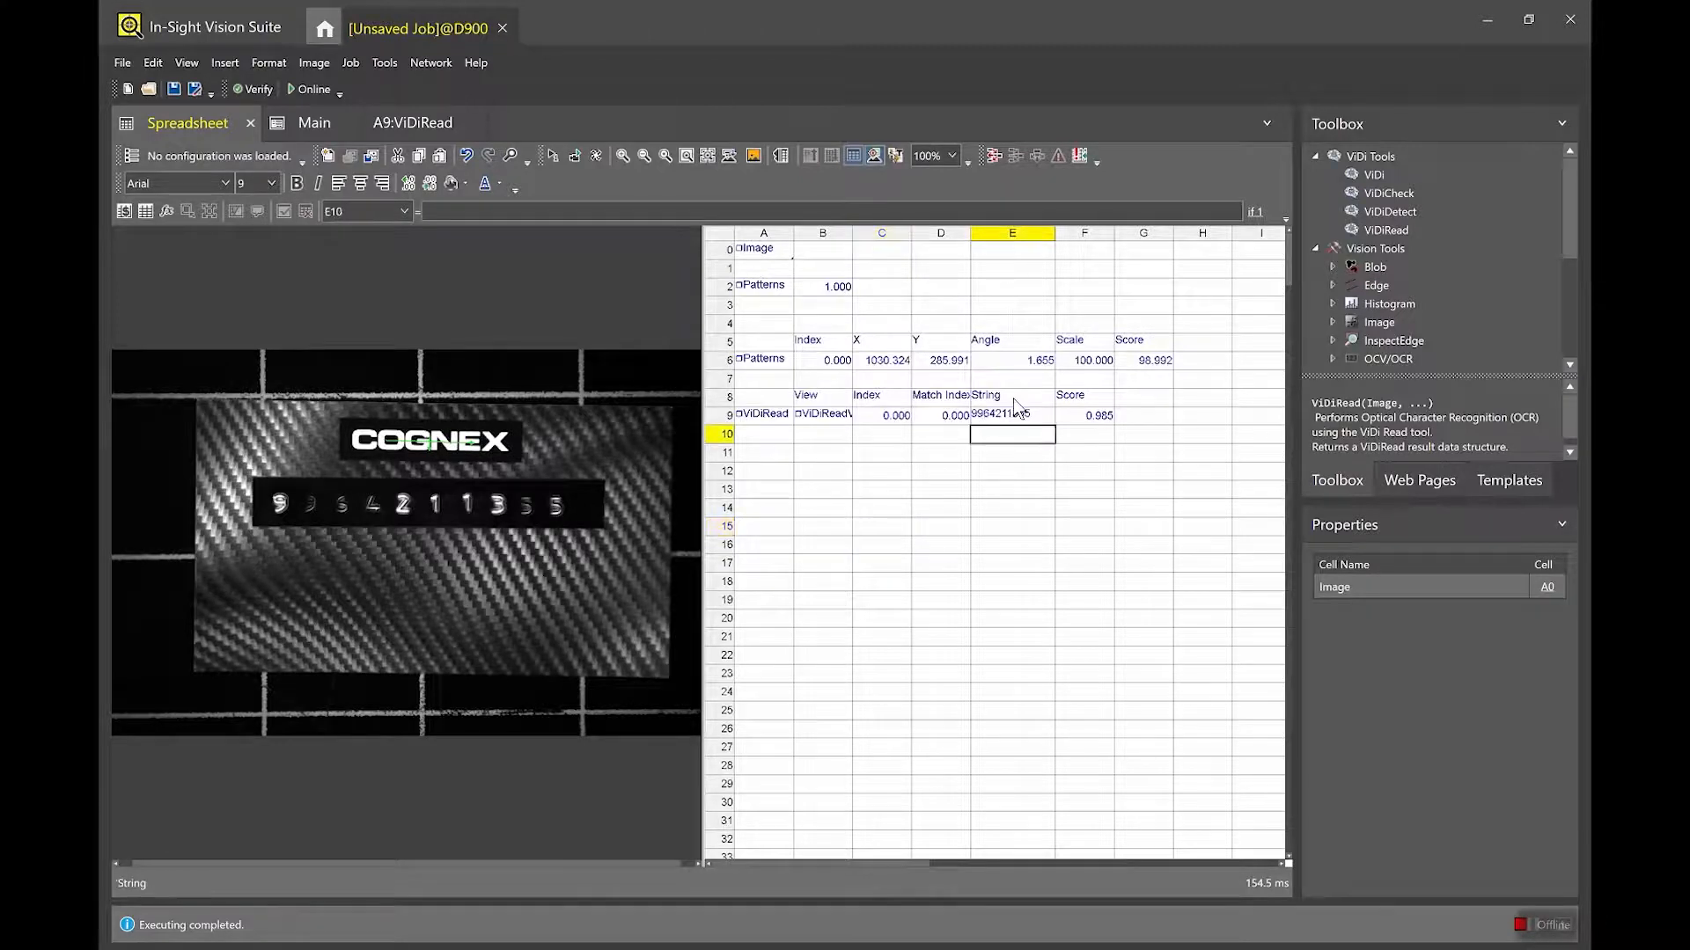
click(1006, 419)
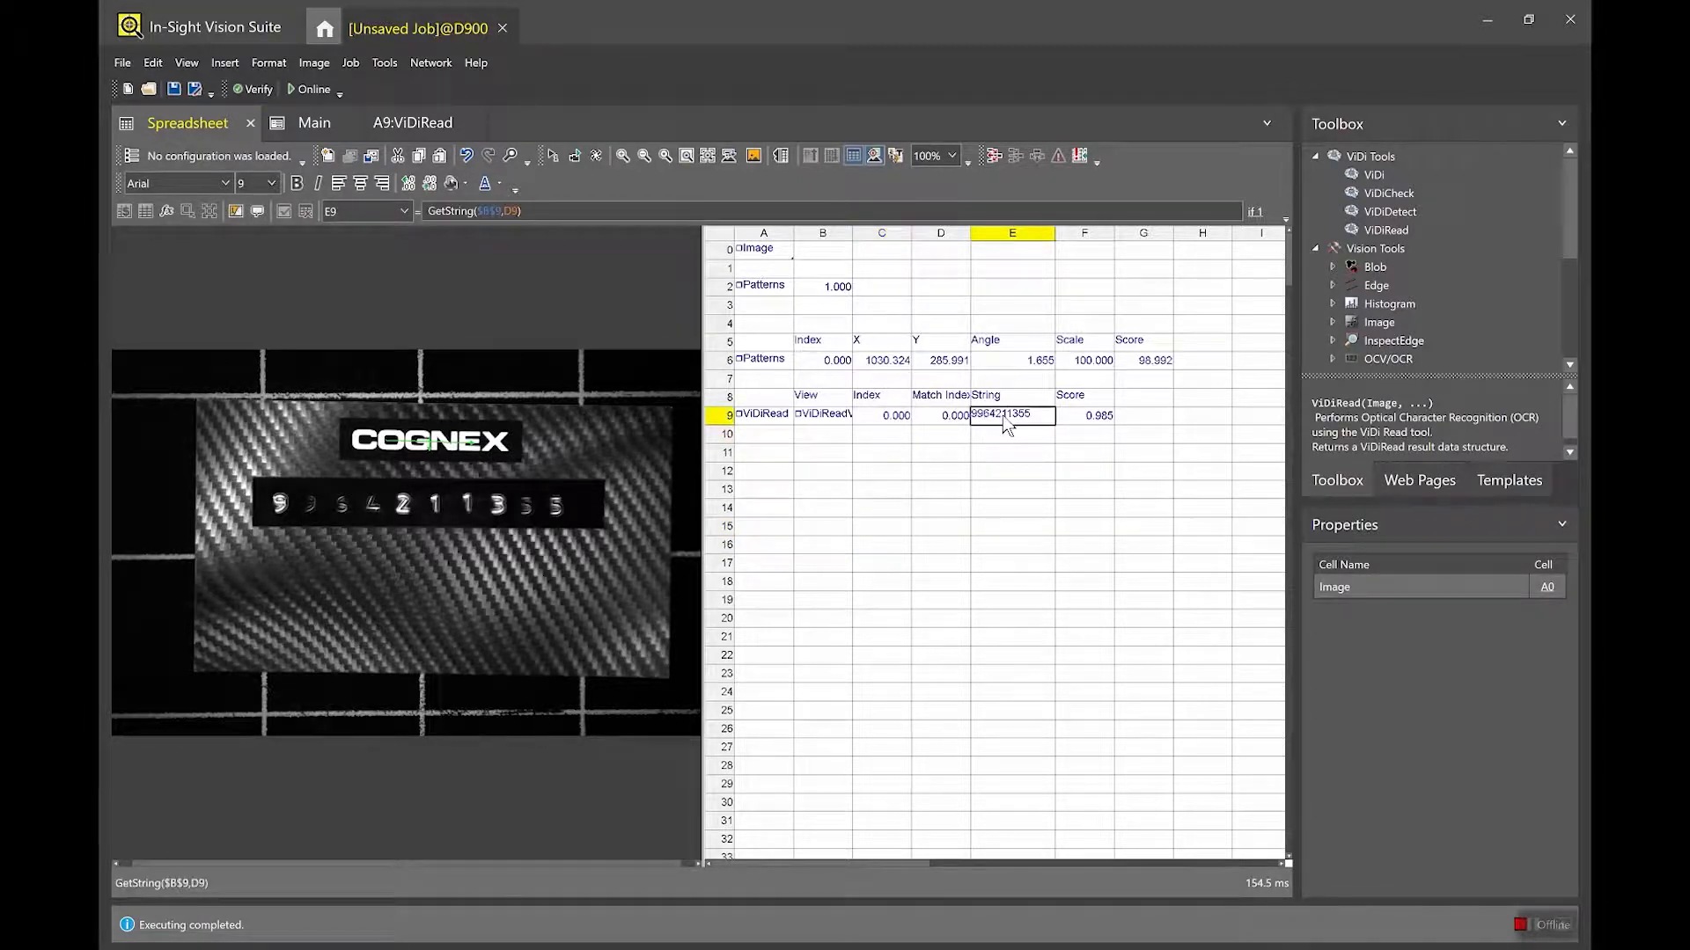
right_click(1002, 416)
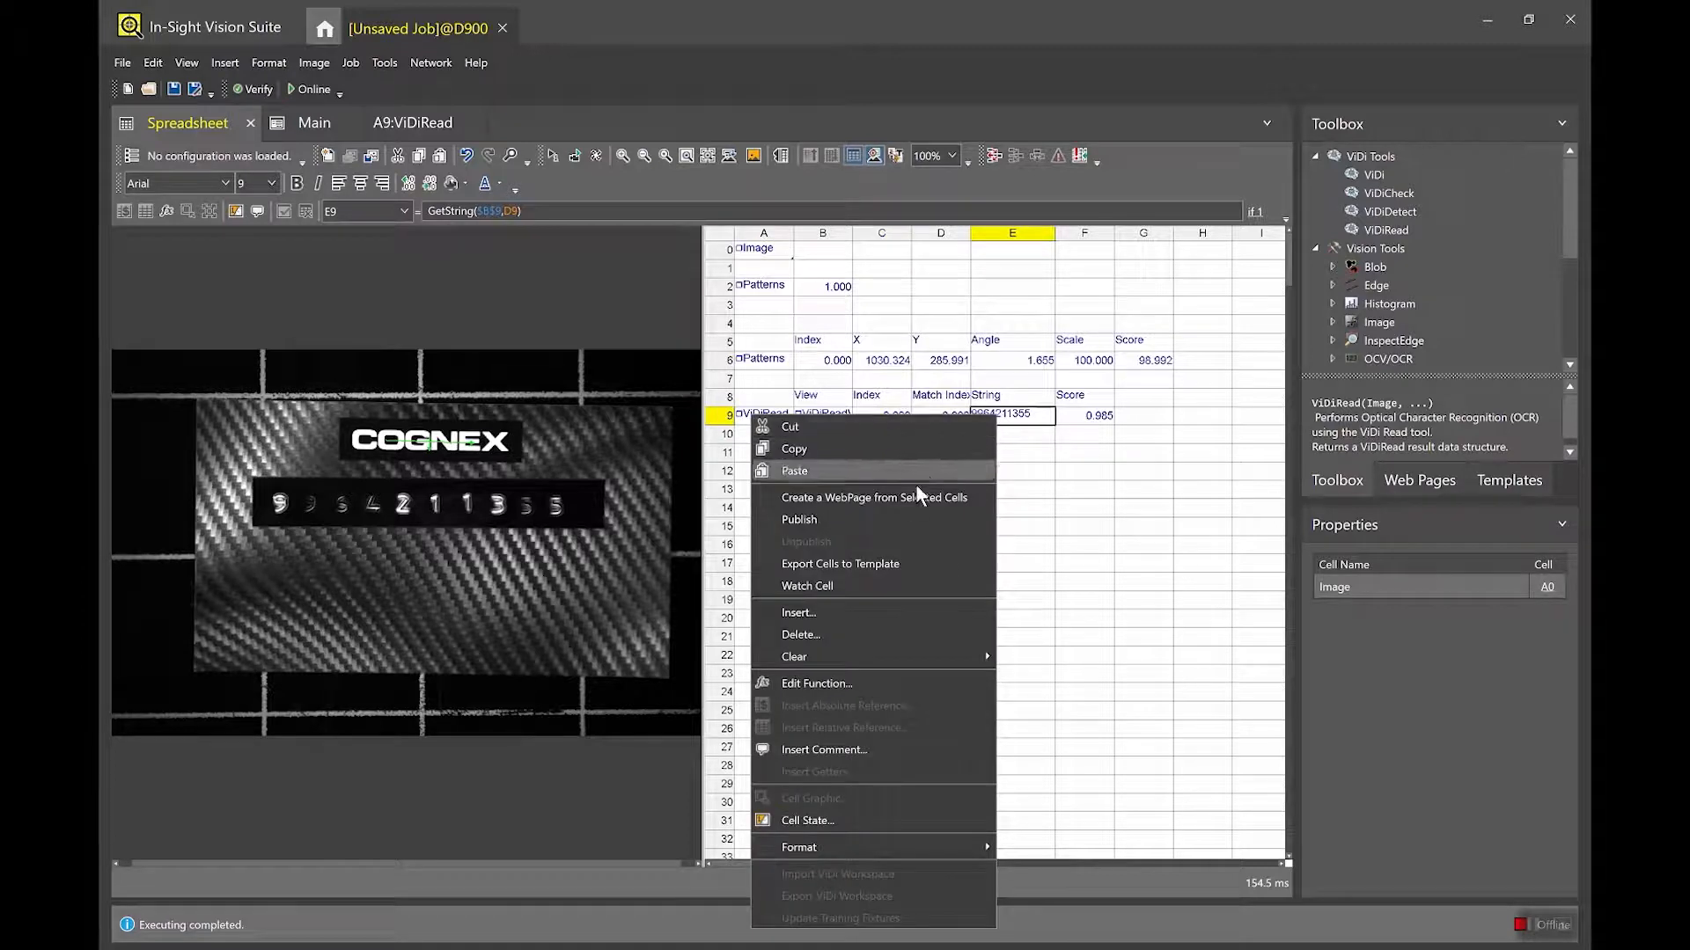
click(895, 519)
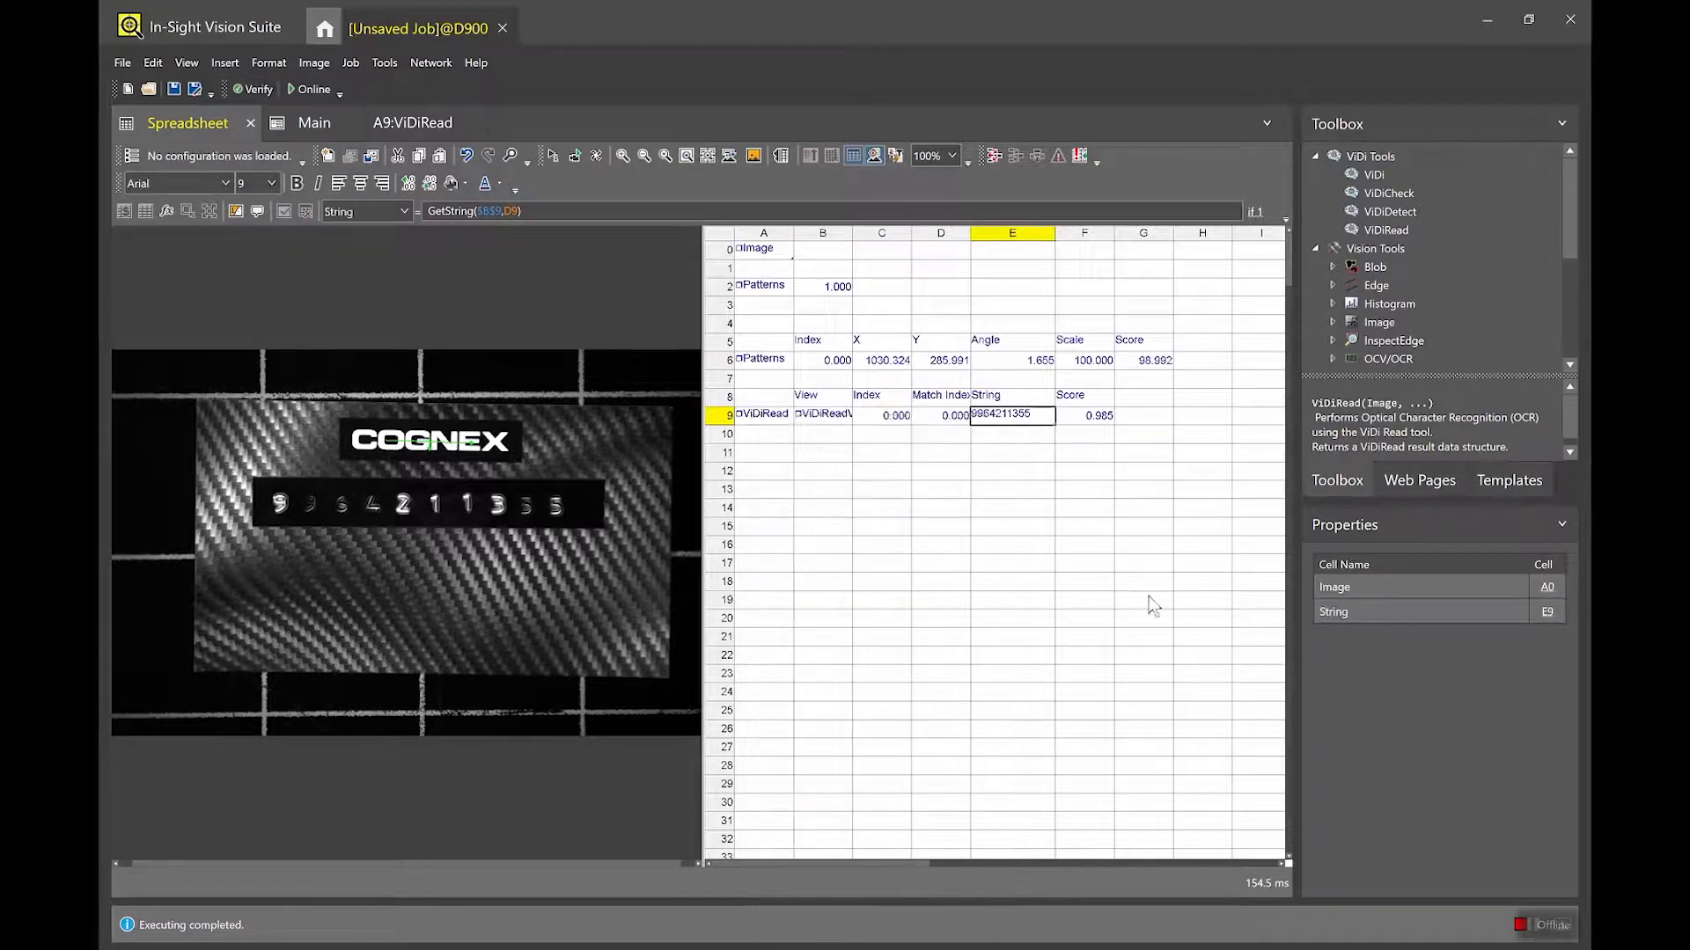
Display the job's tags and place the spreadsheet's String tag on the Main web page, beside the upper part of the image display.
click(309, 123)
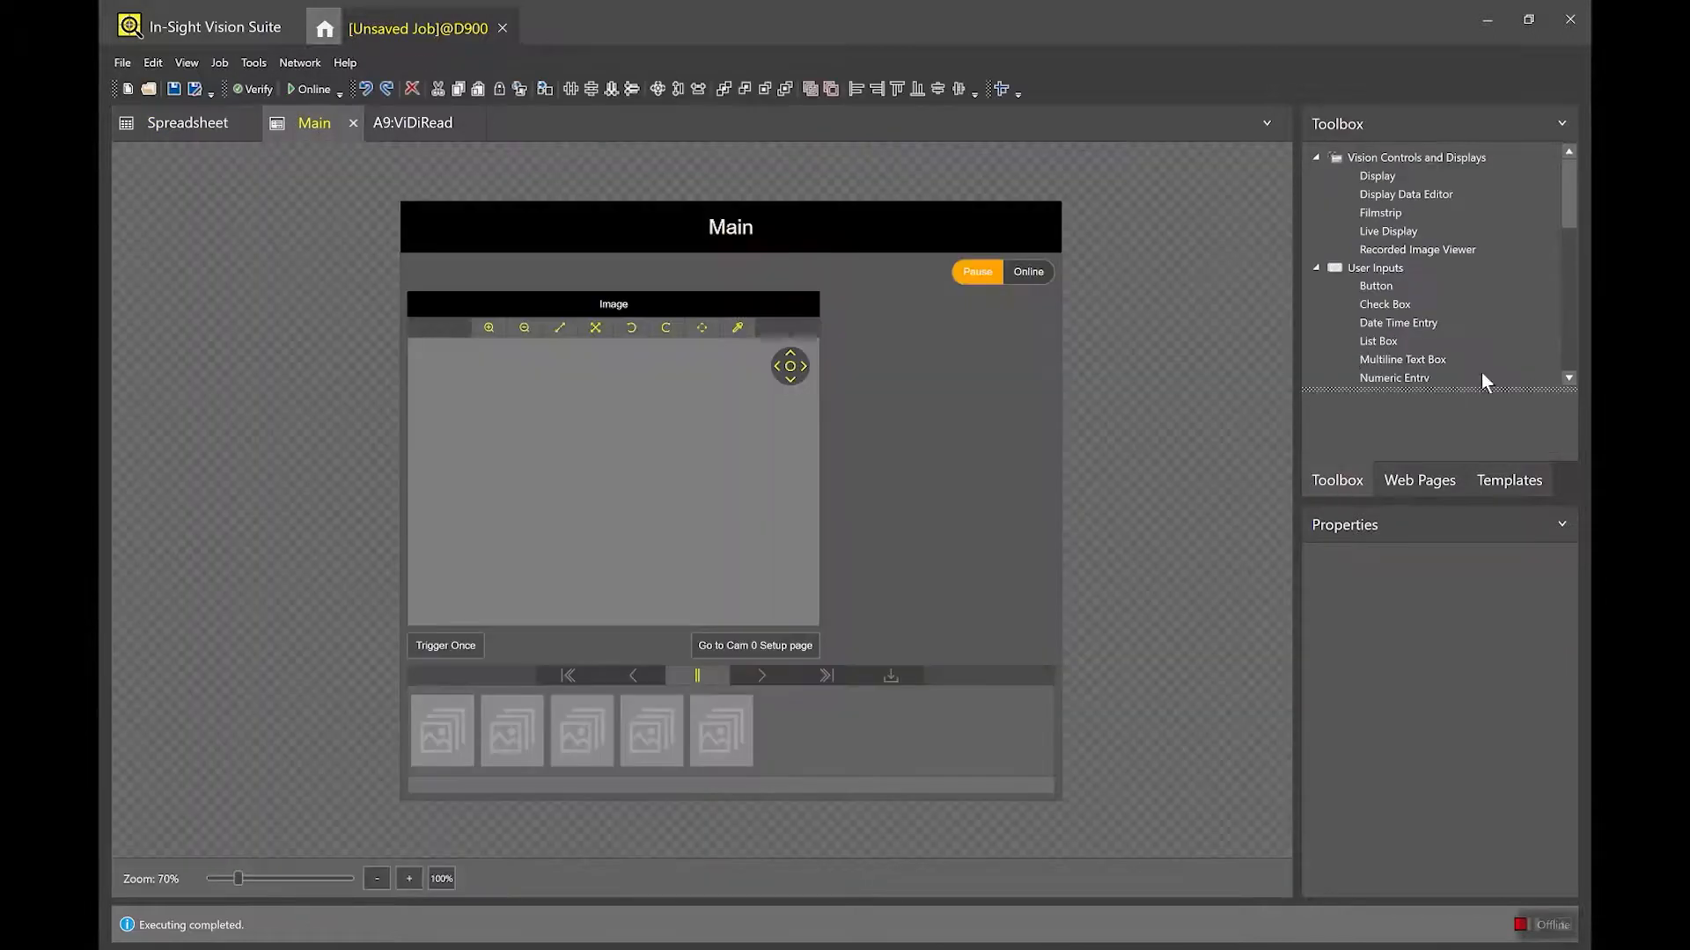
click(188, 63)
click(177, 220)
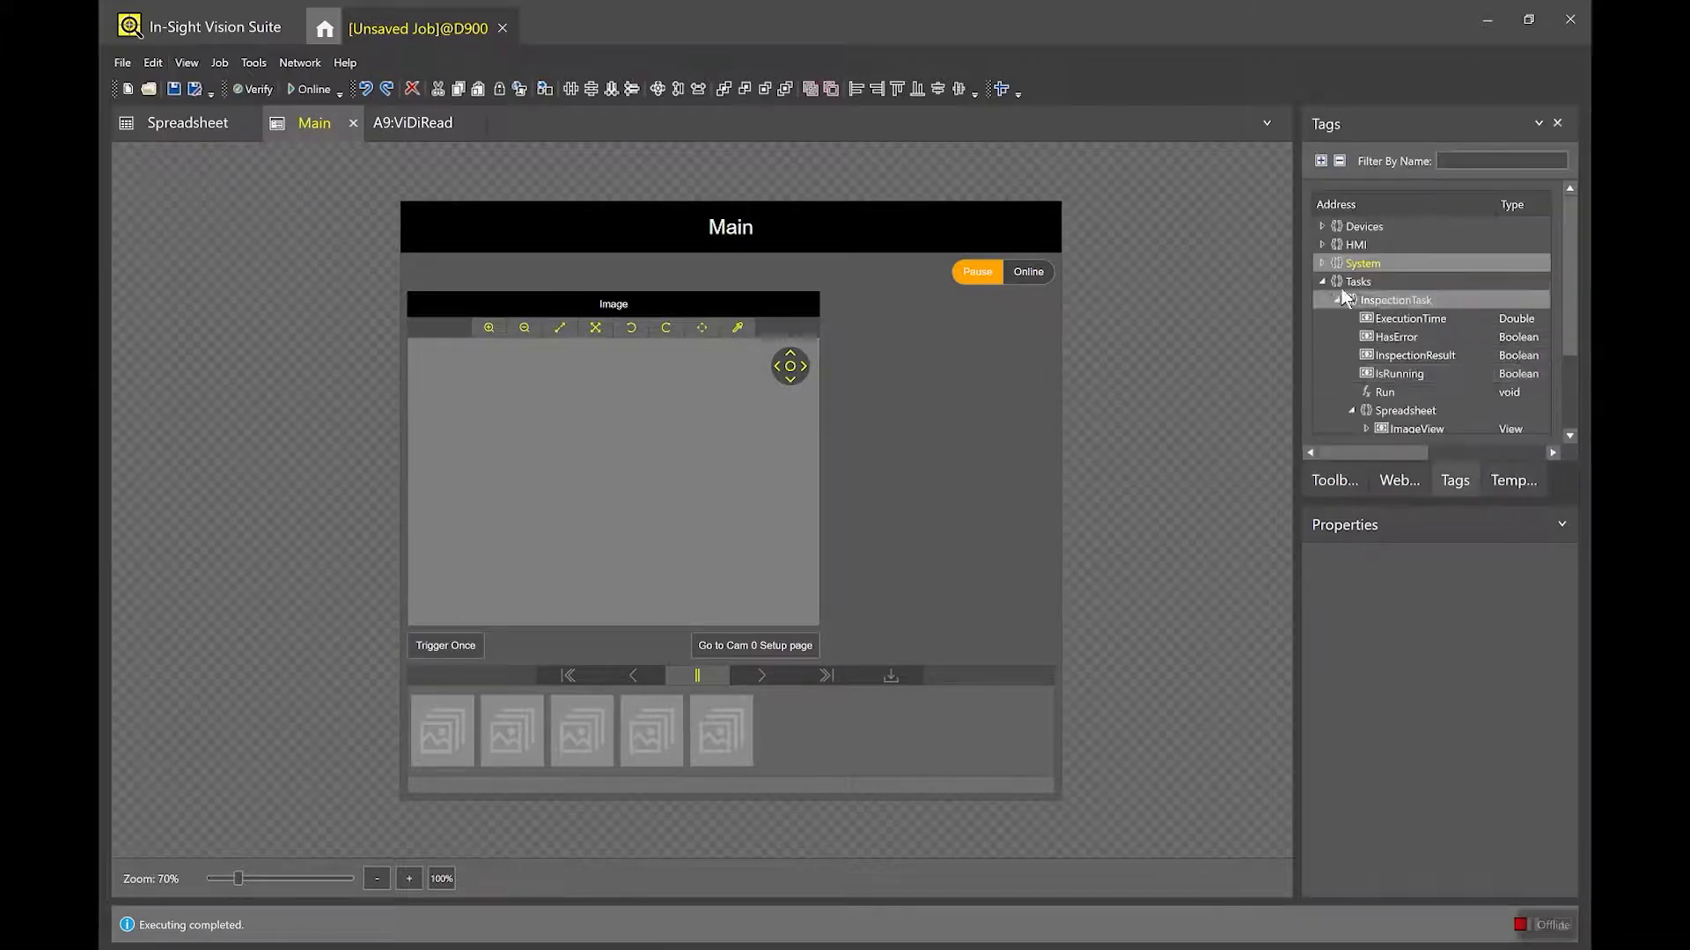
drag(1567, 333, 1566, 398)
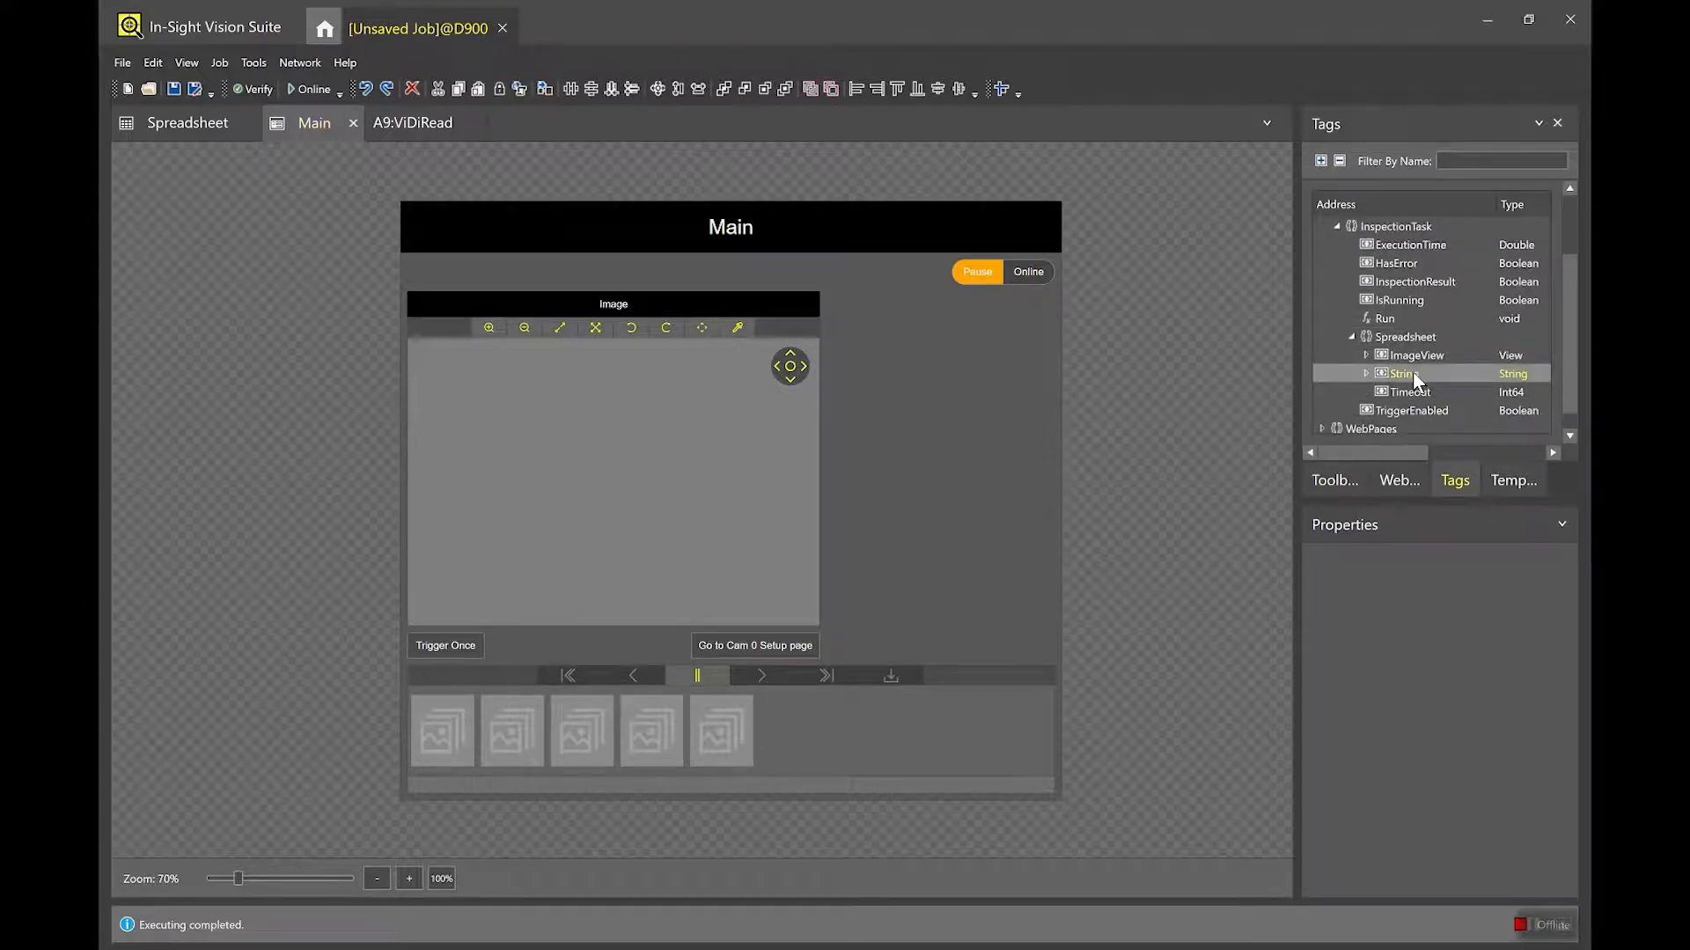
drag(1416, 381, 1028, 418)
click(974, 336)
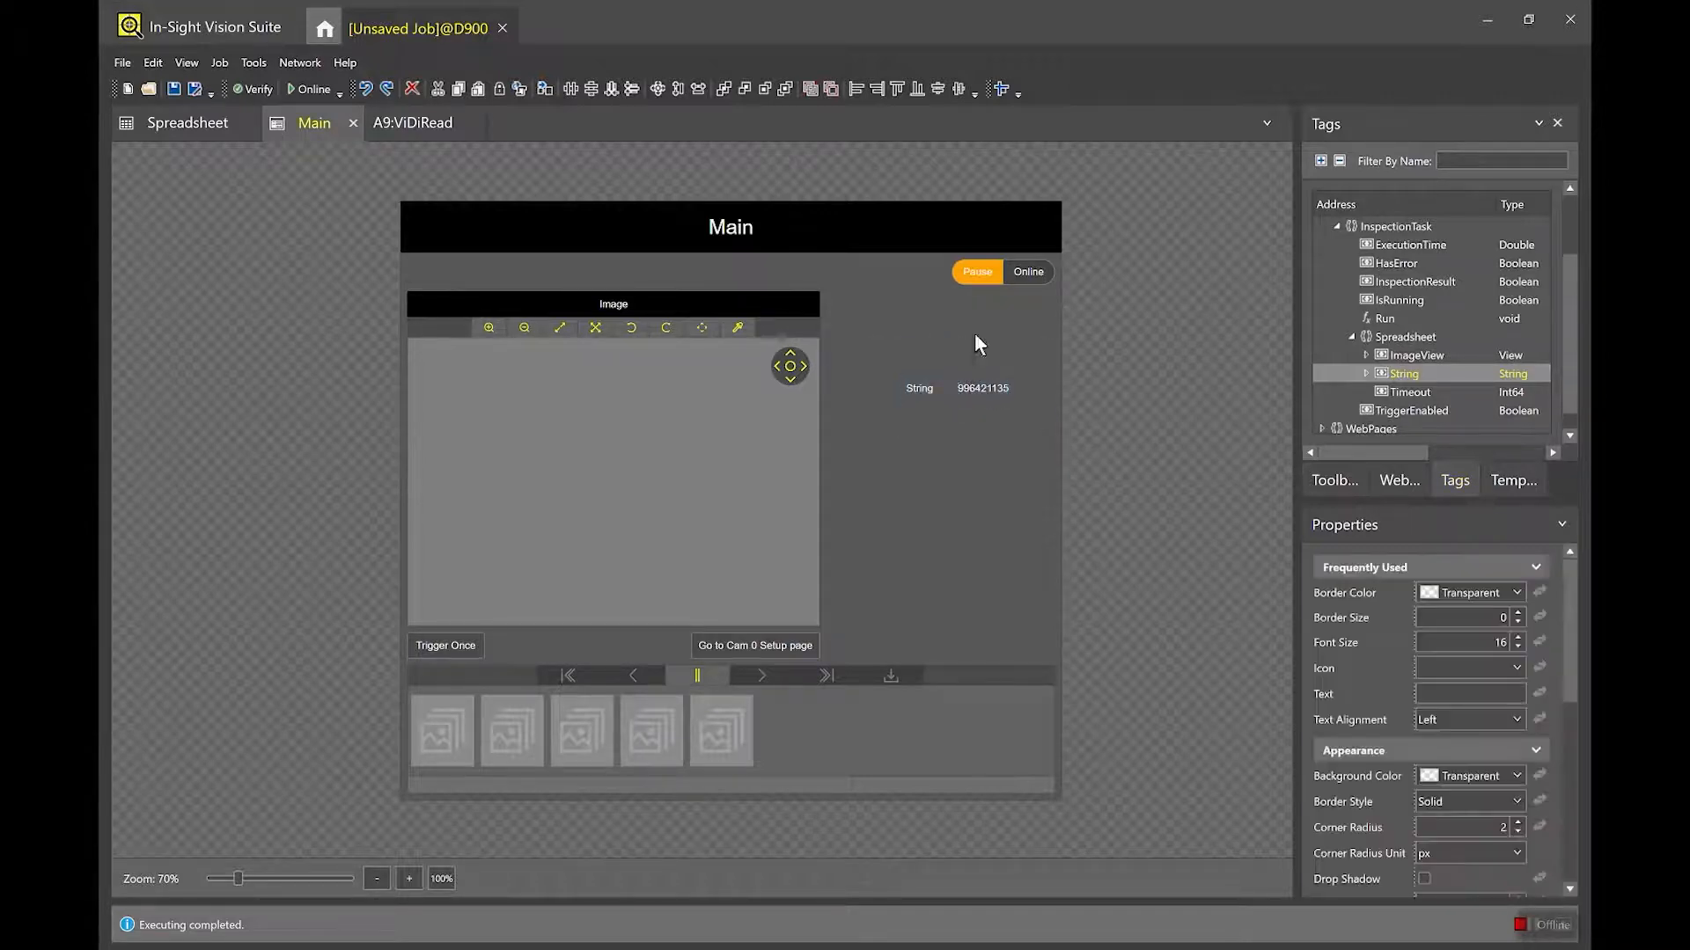
drag(895, 356, 1023, 354)
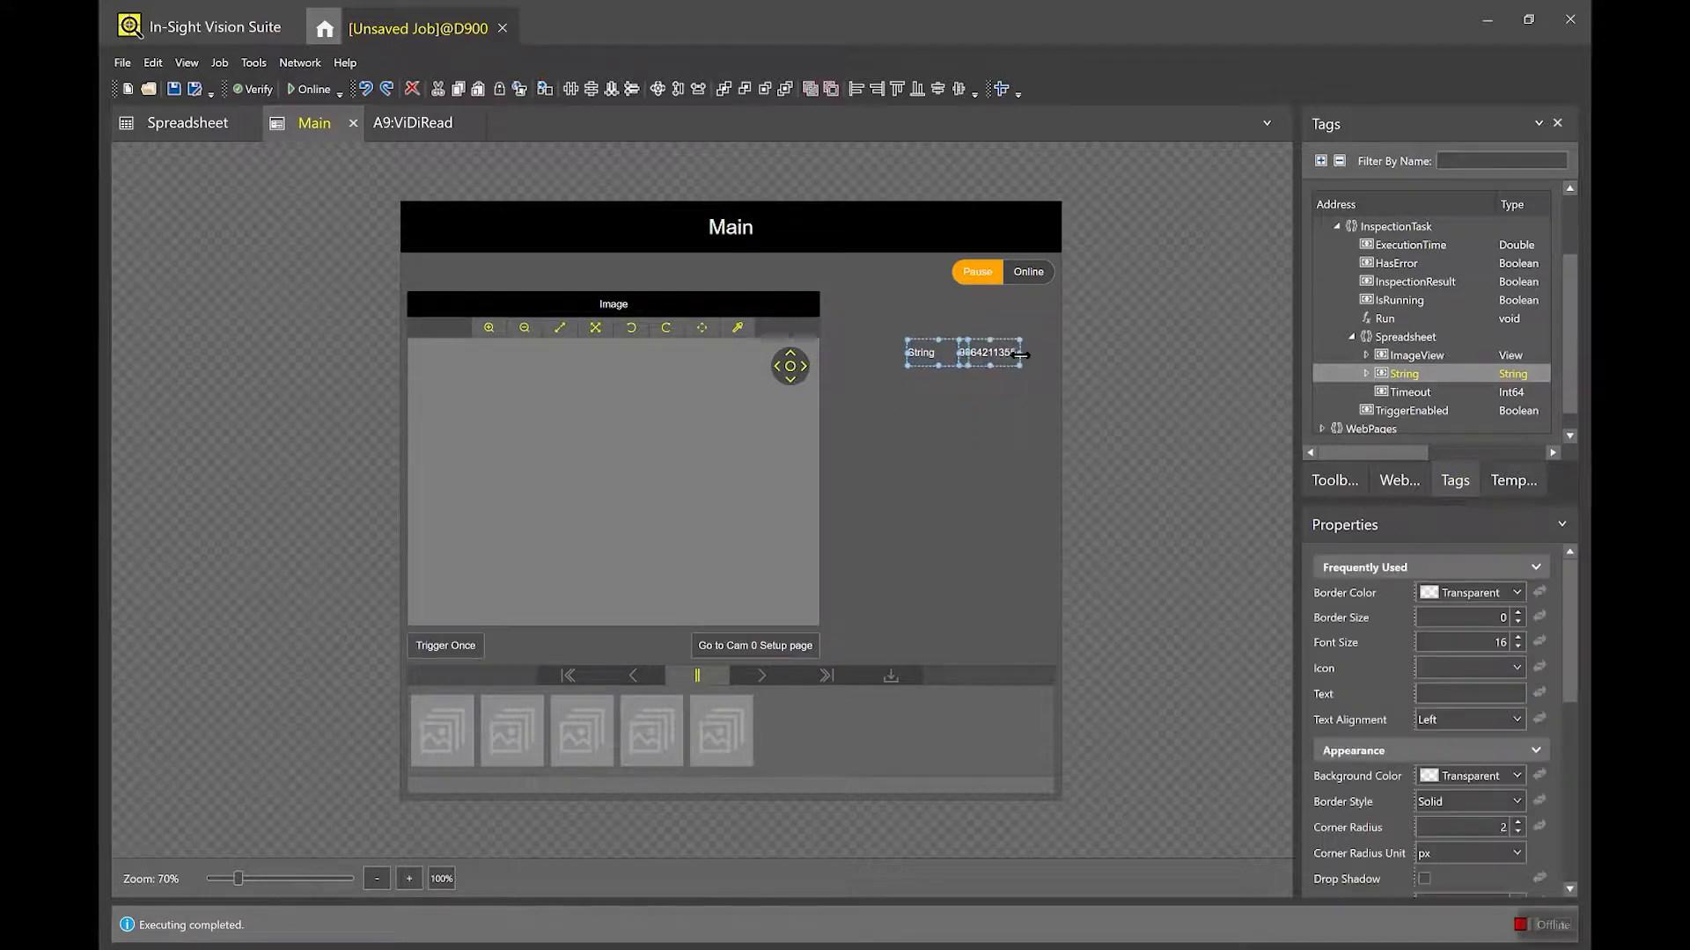
click(1016, 409)
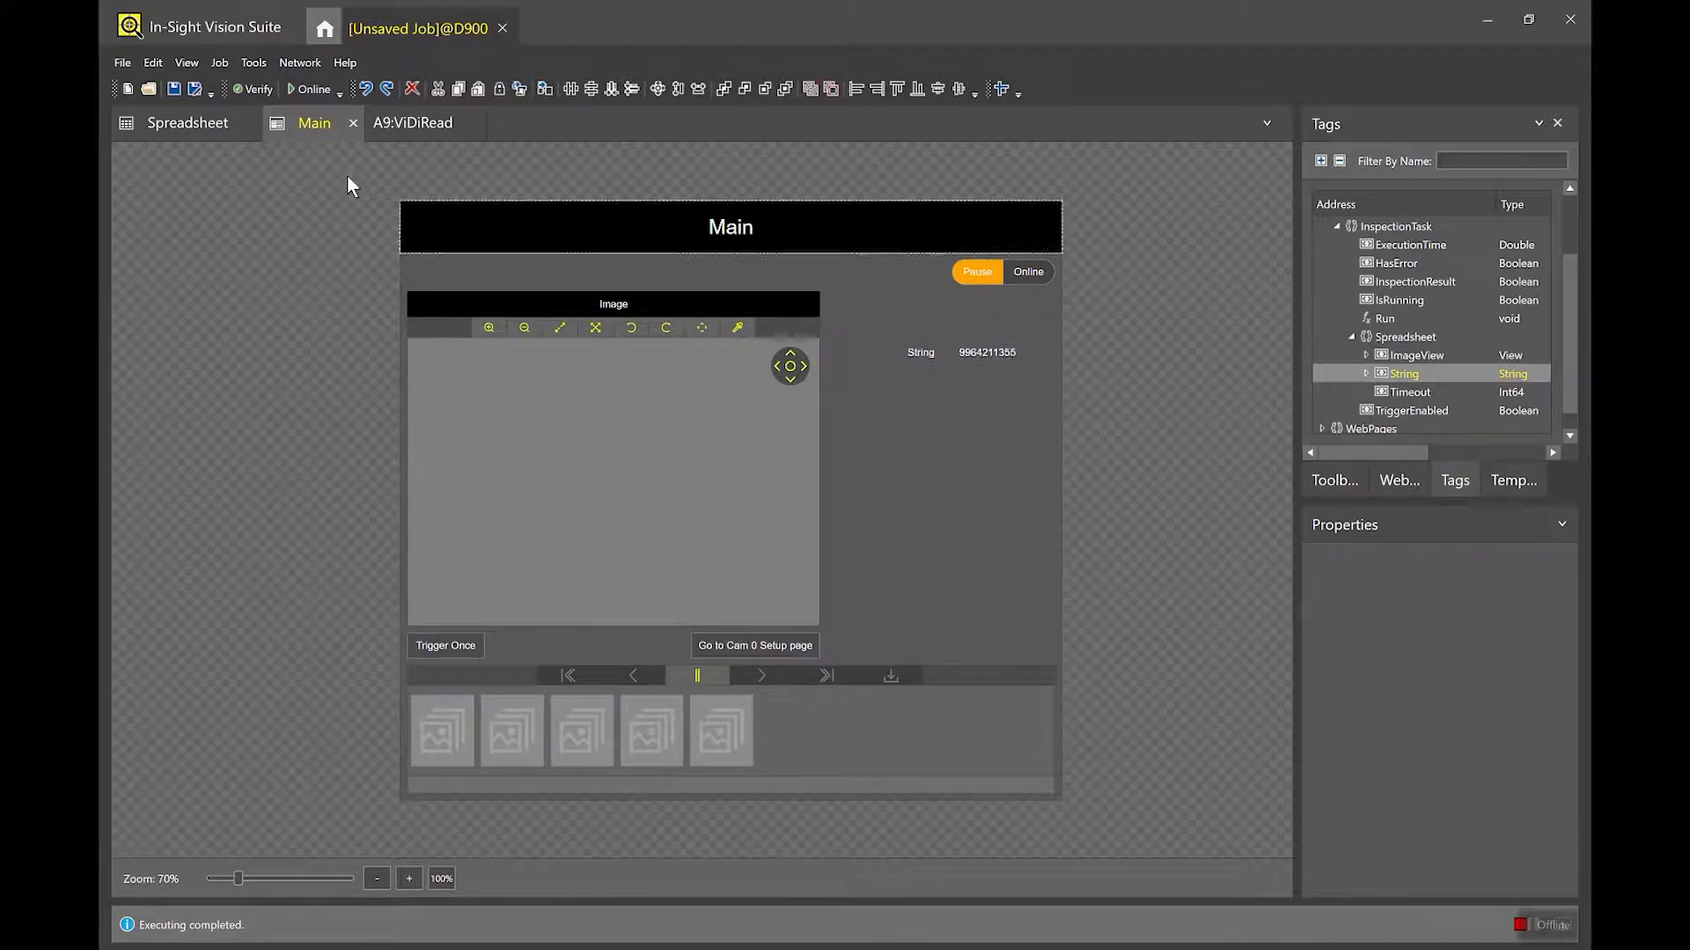
Link the ViDiRead tool's Show parameter to a new spreadsheet list box control starting at cell A12 and accept the property sheet.
click(178, 129)
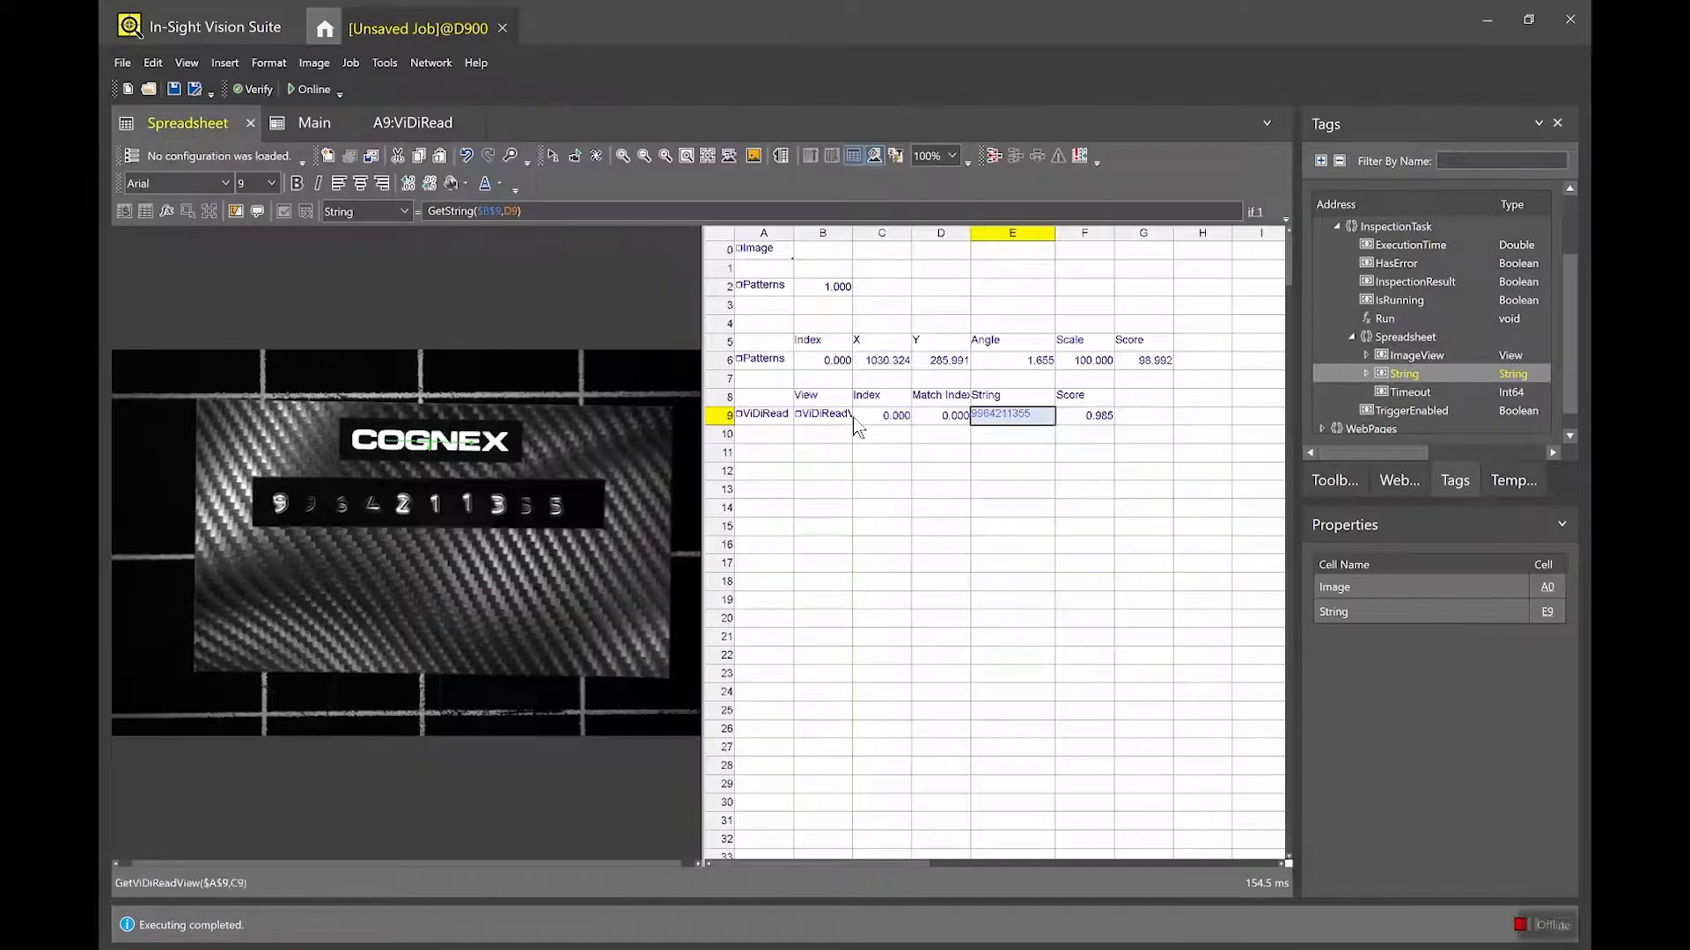
click(767, 415)
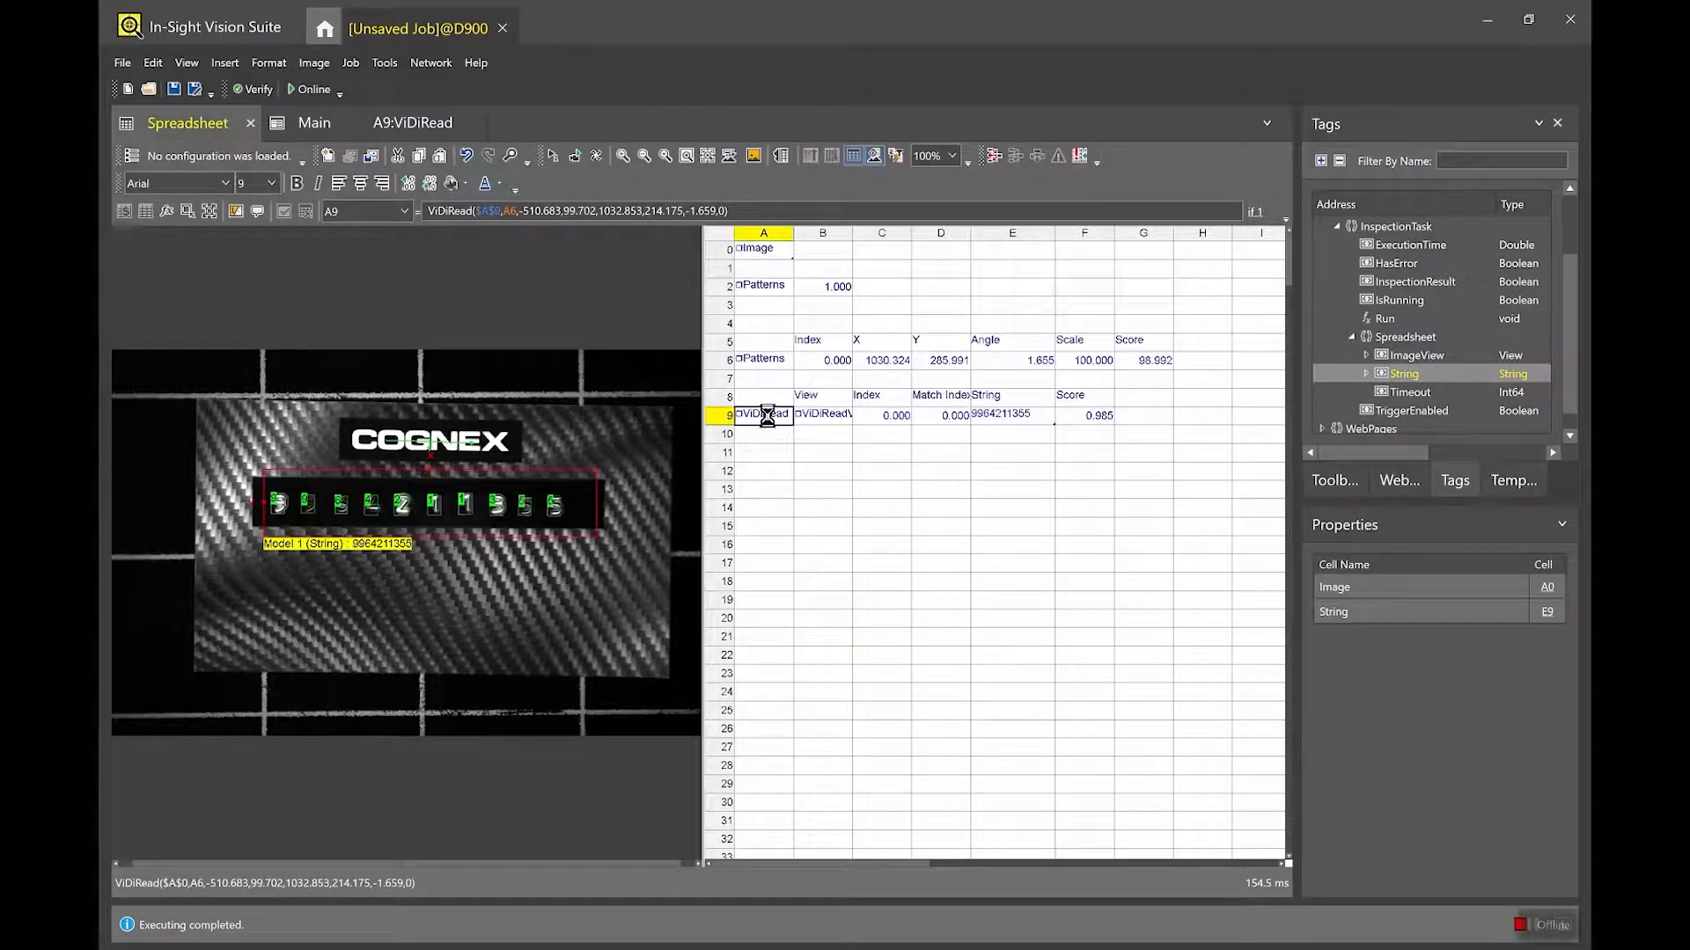
double_click(767, 416)
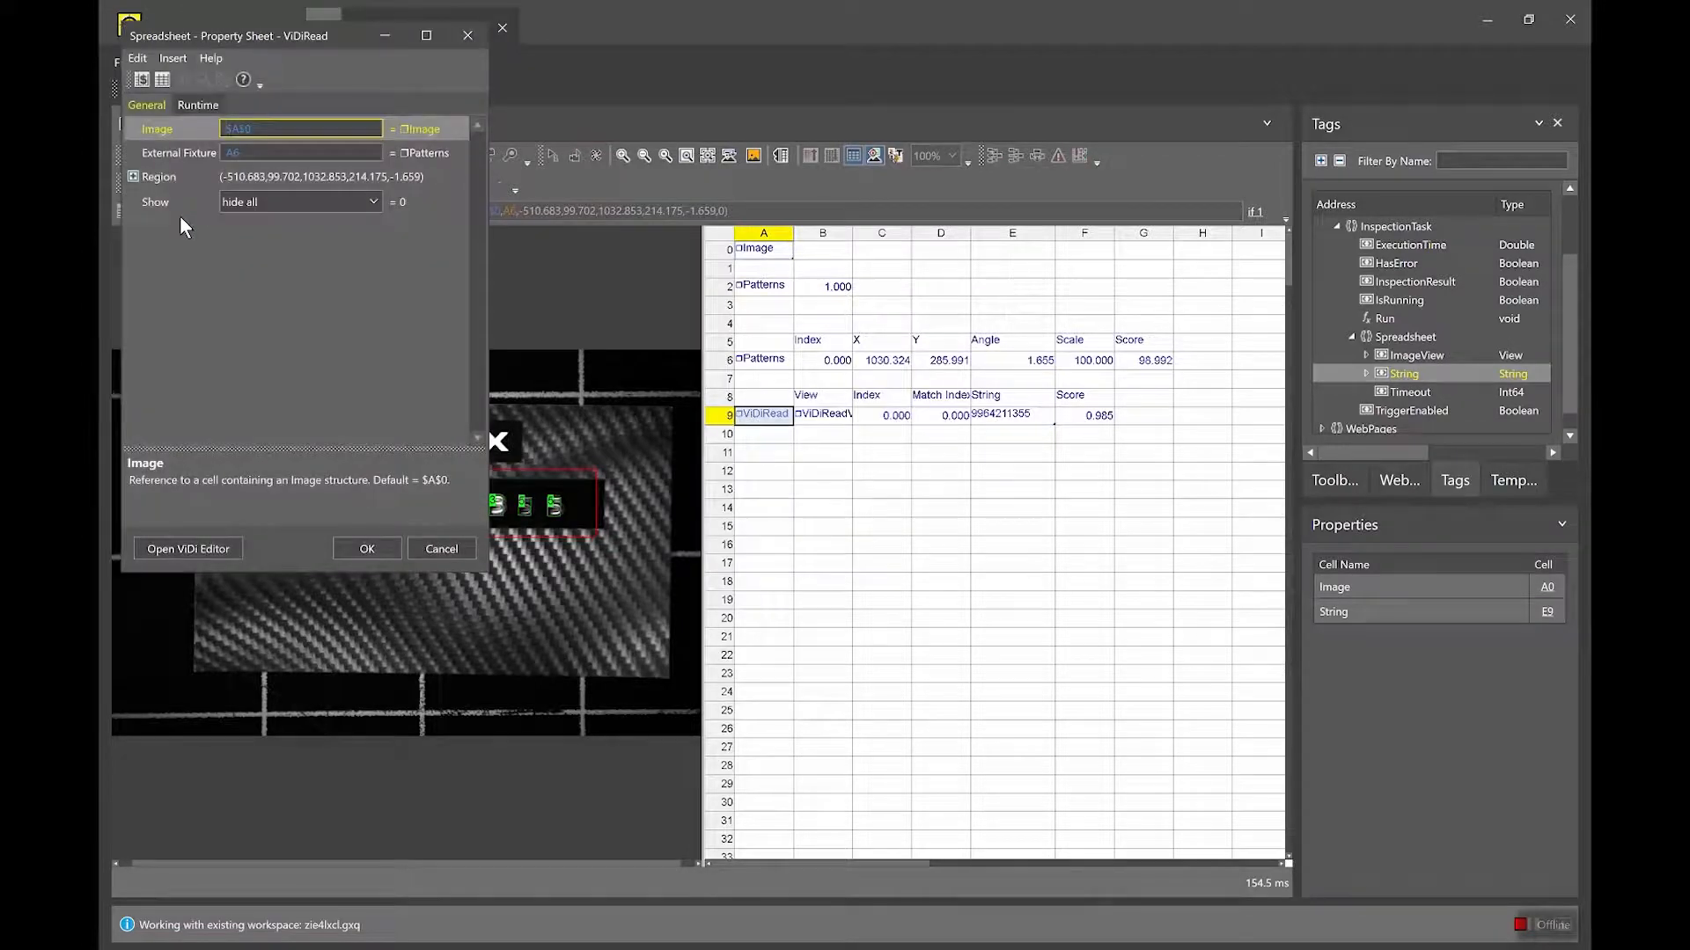
click(160, 207)
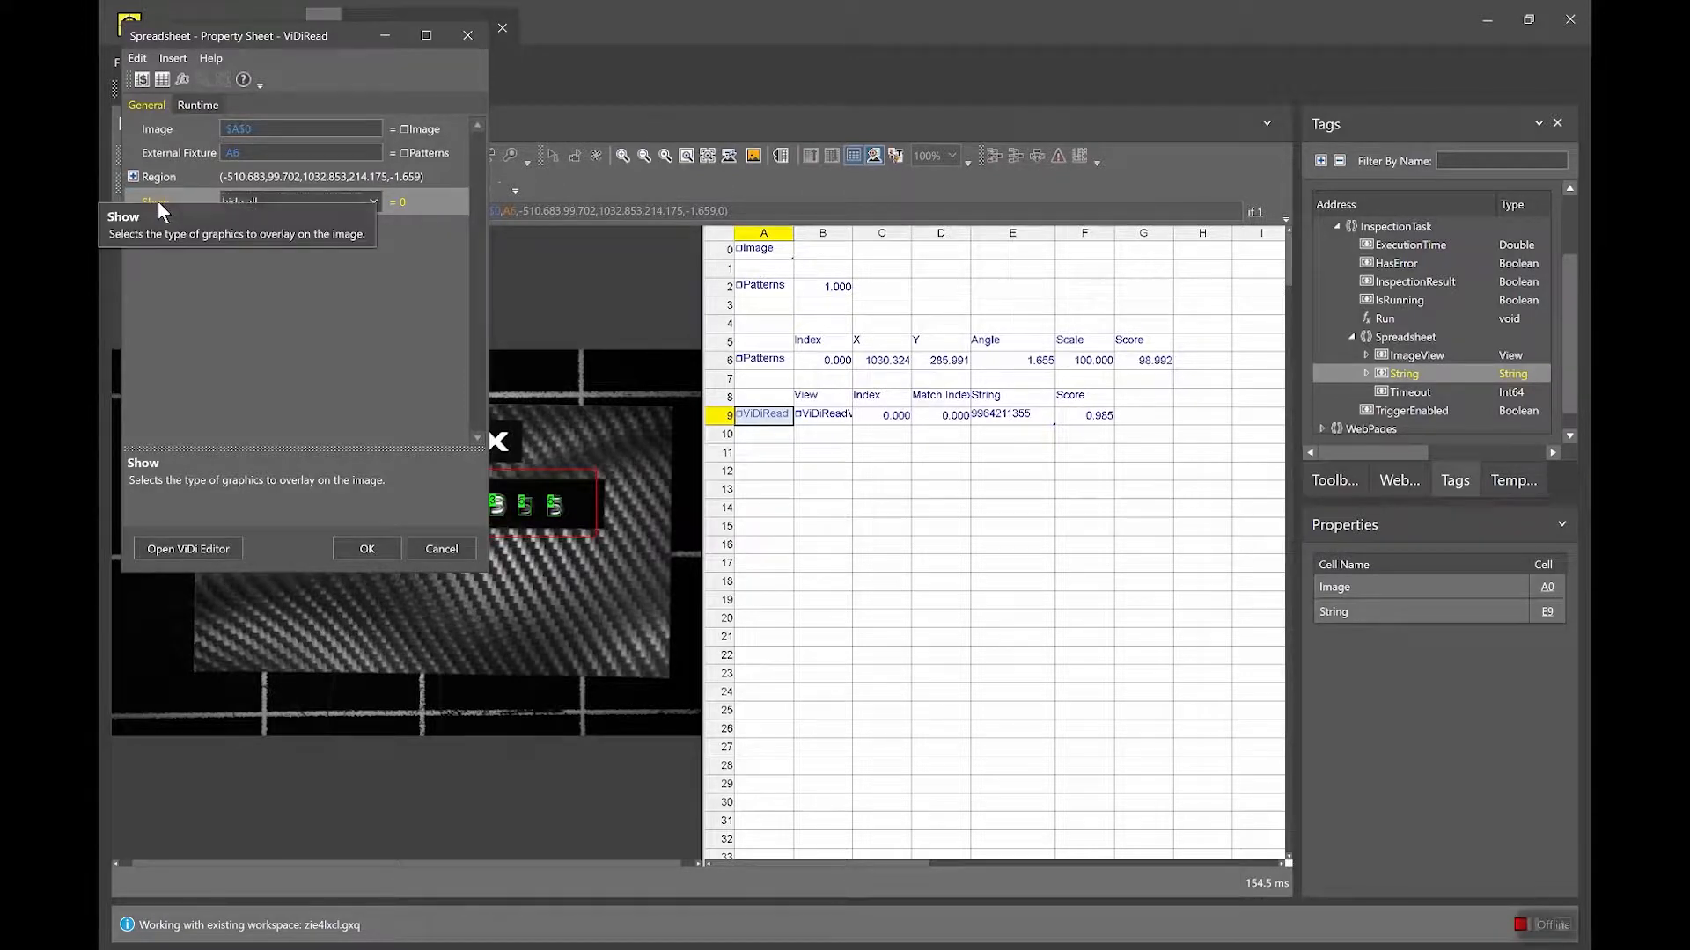
drag(166, 207, 765, 472)
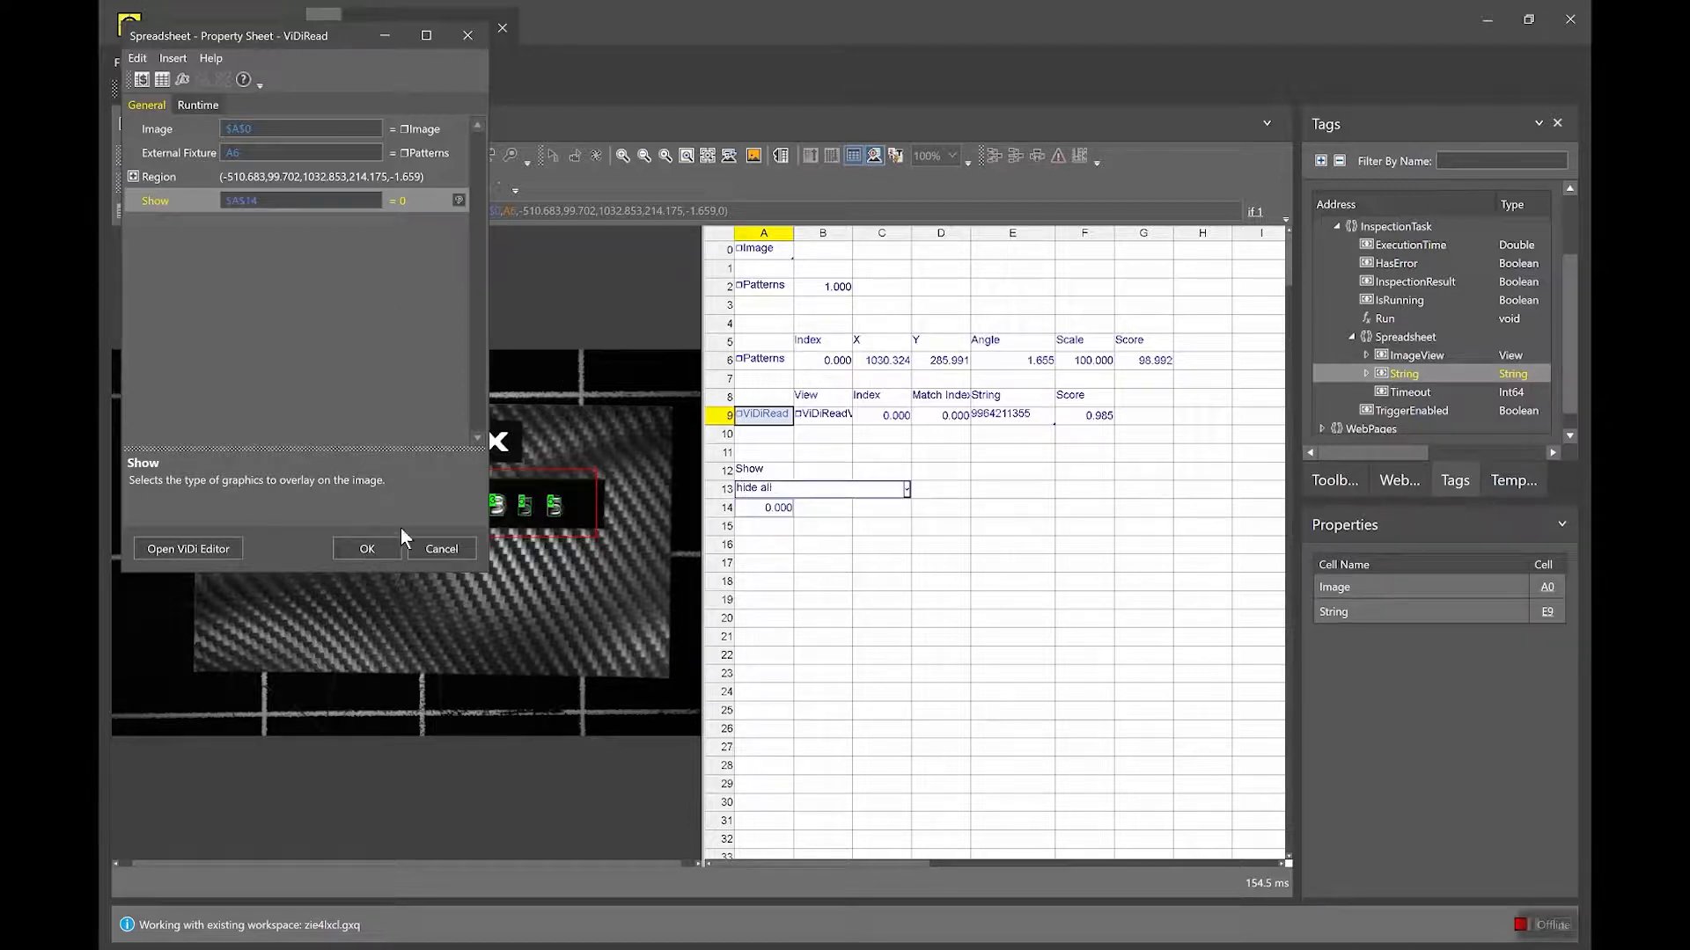
click(384, 546)
Publish the Show list box in cell A13.
click(764, 495)
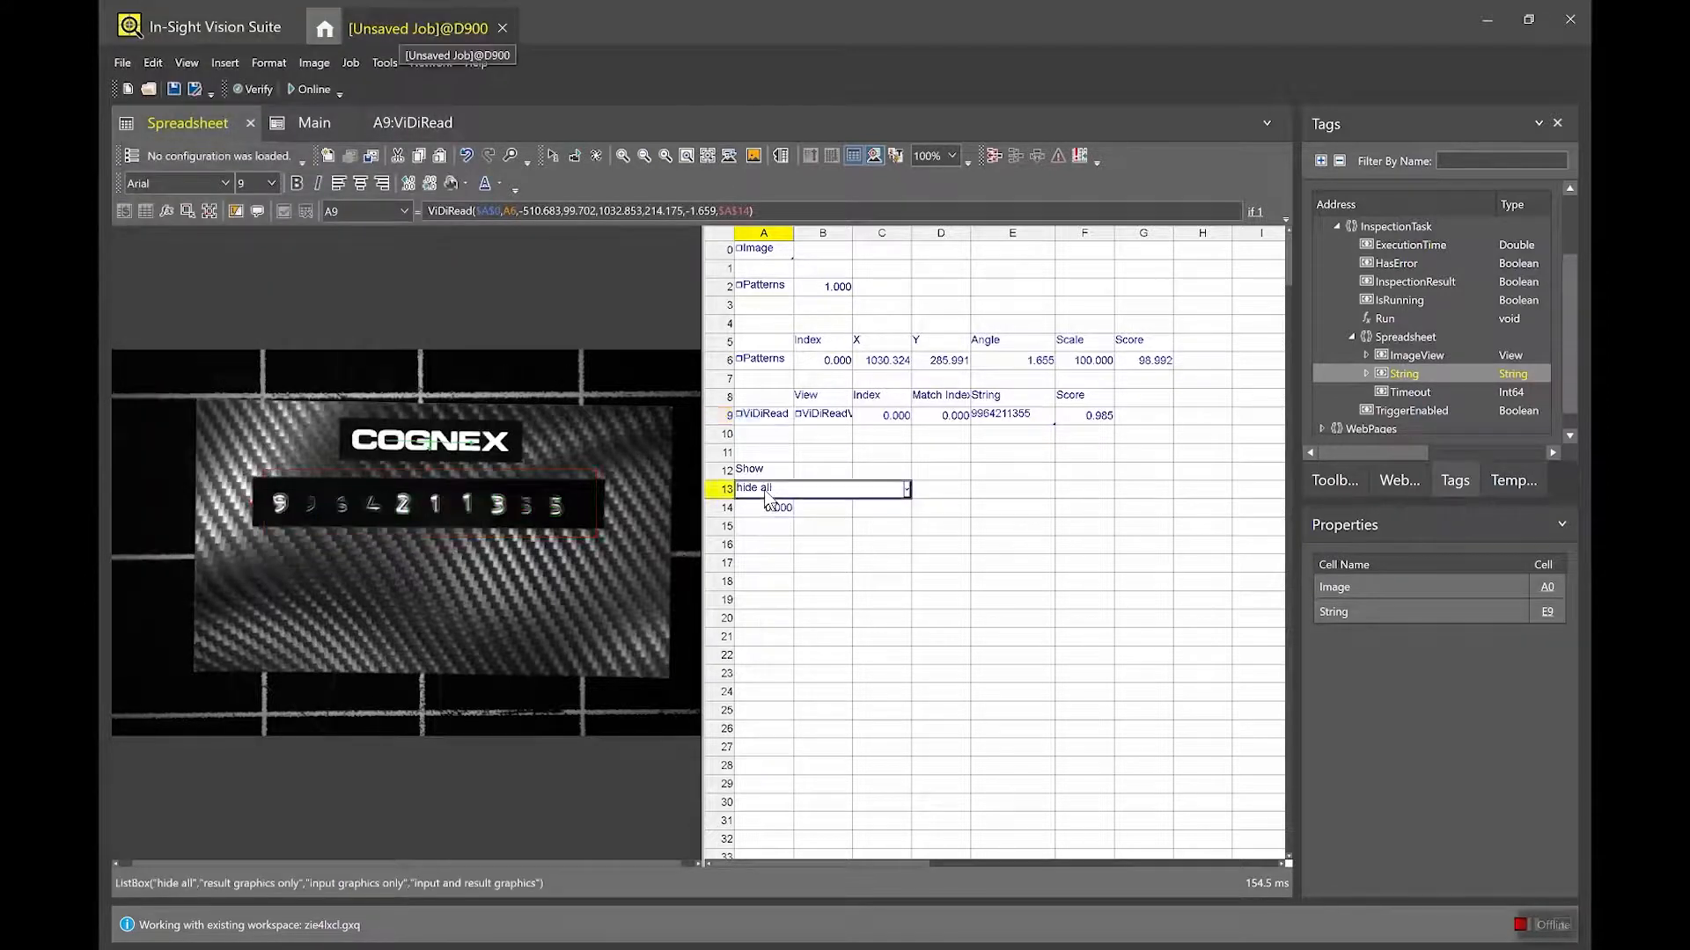
right_click(765, 498)
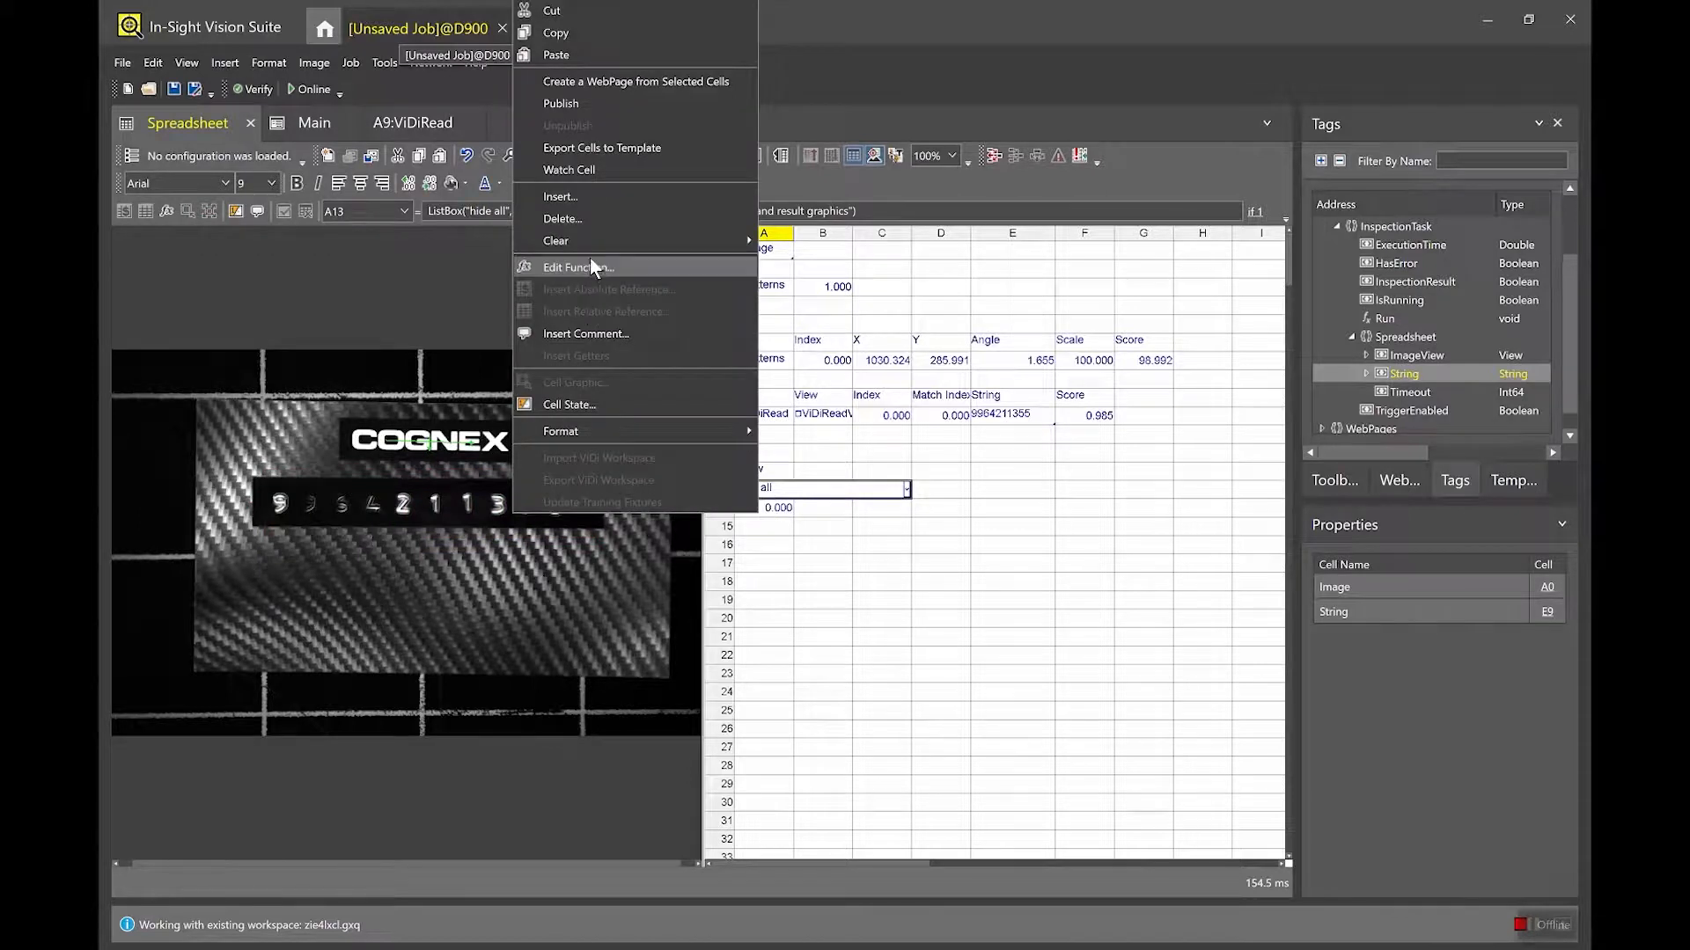
click(583, 112)
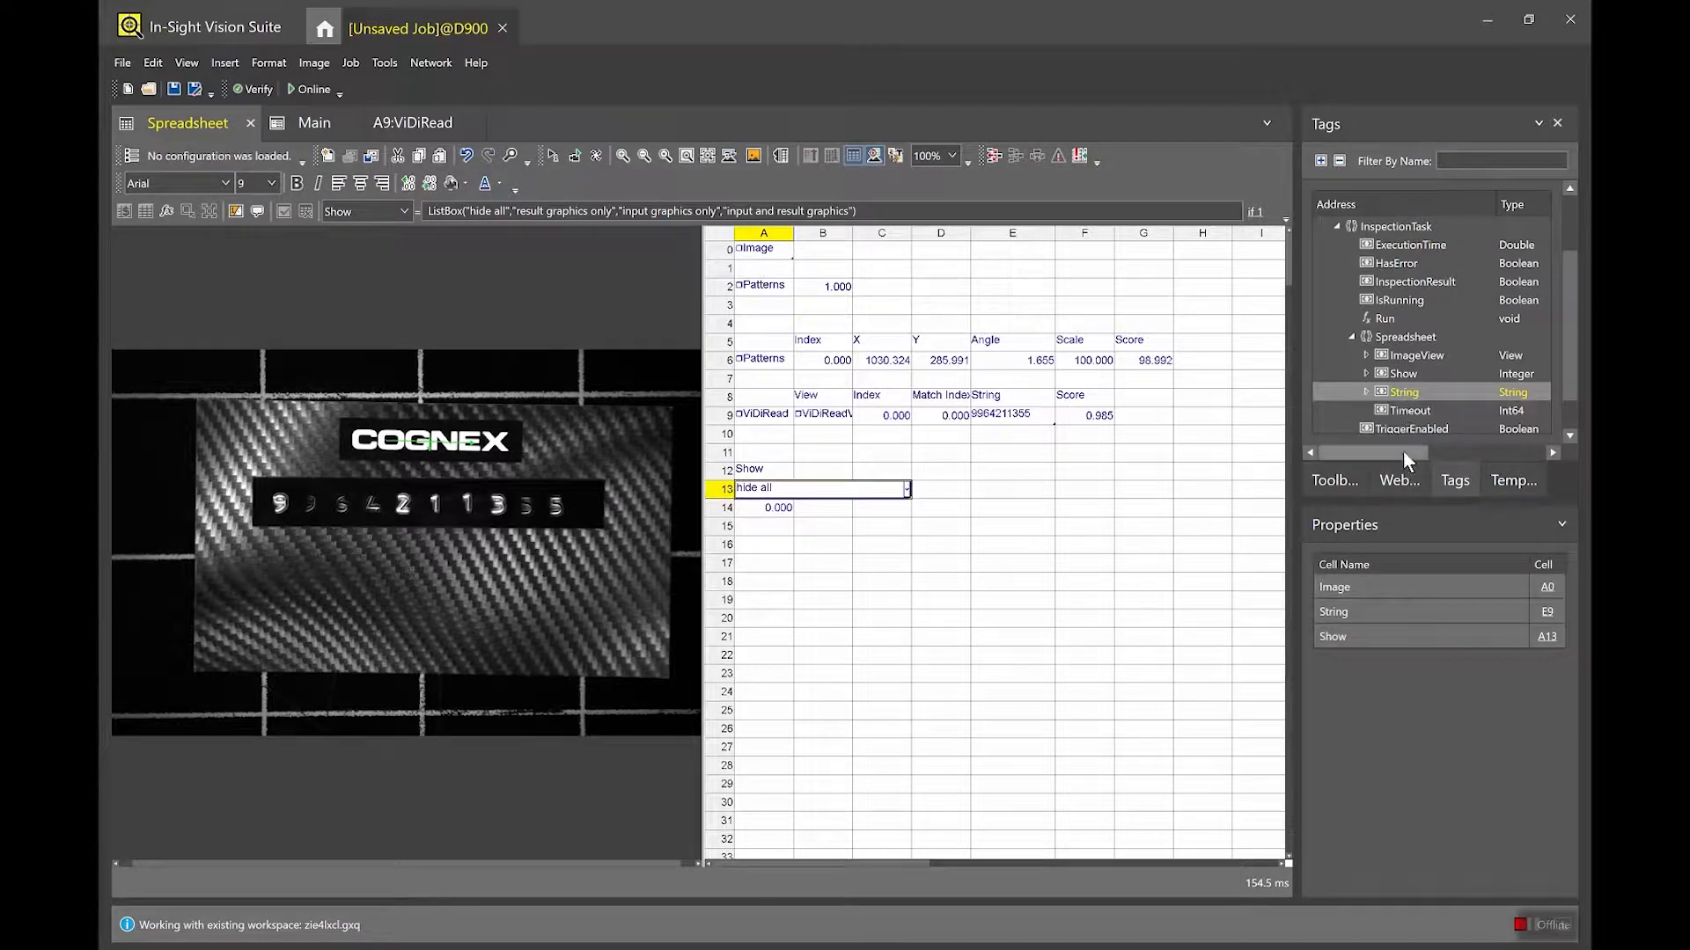
Add the Show tag to the Main web page as a drop-down and position it just below the String result.
click(293, 127)
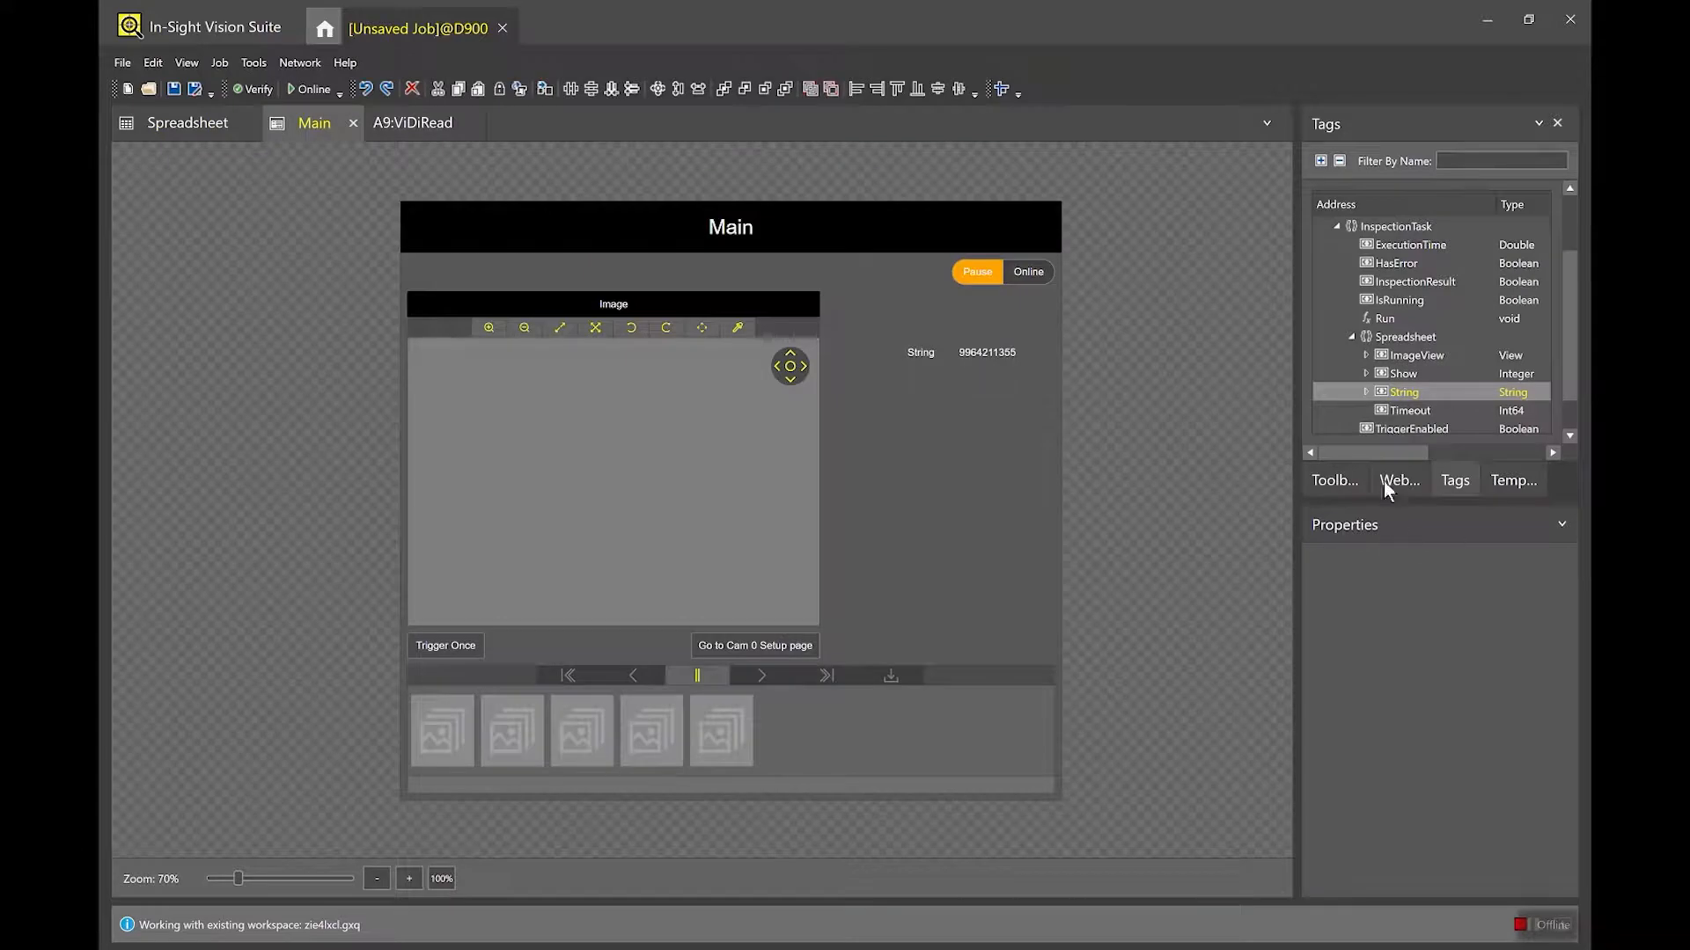
drag(1406, 376, 1088, 480)
drag(1000, 424, 990, 381)
click(1012, 451)
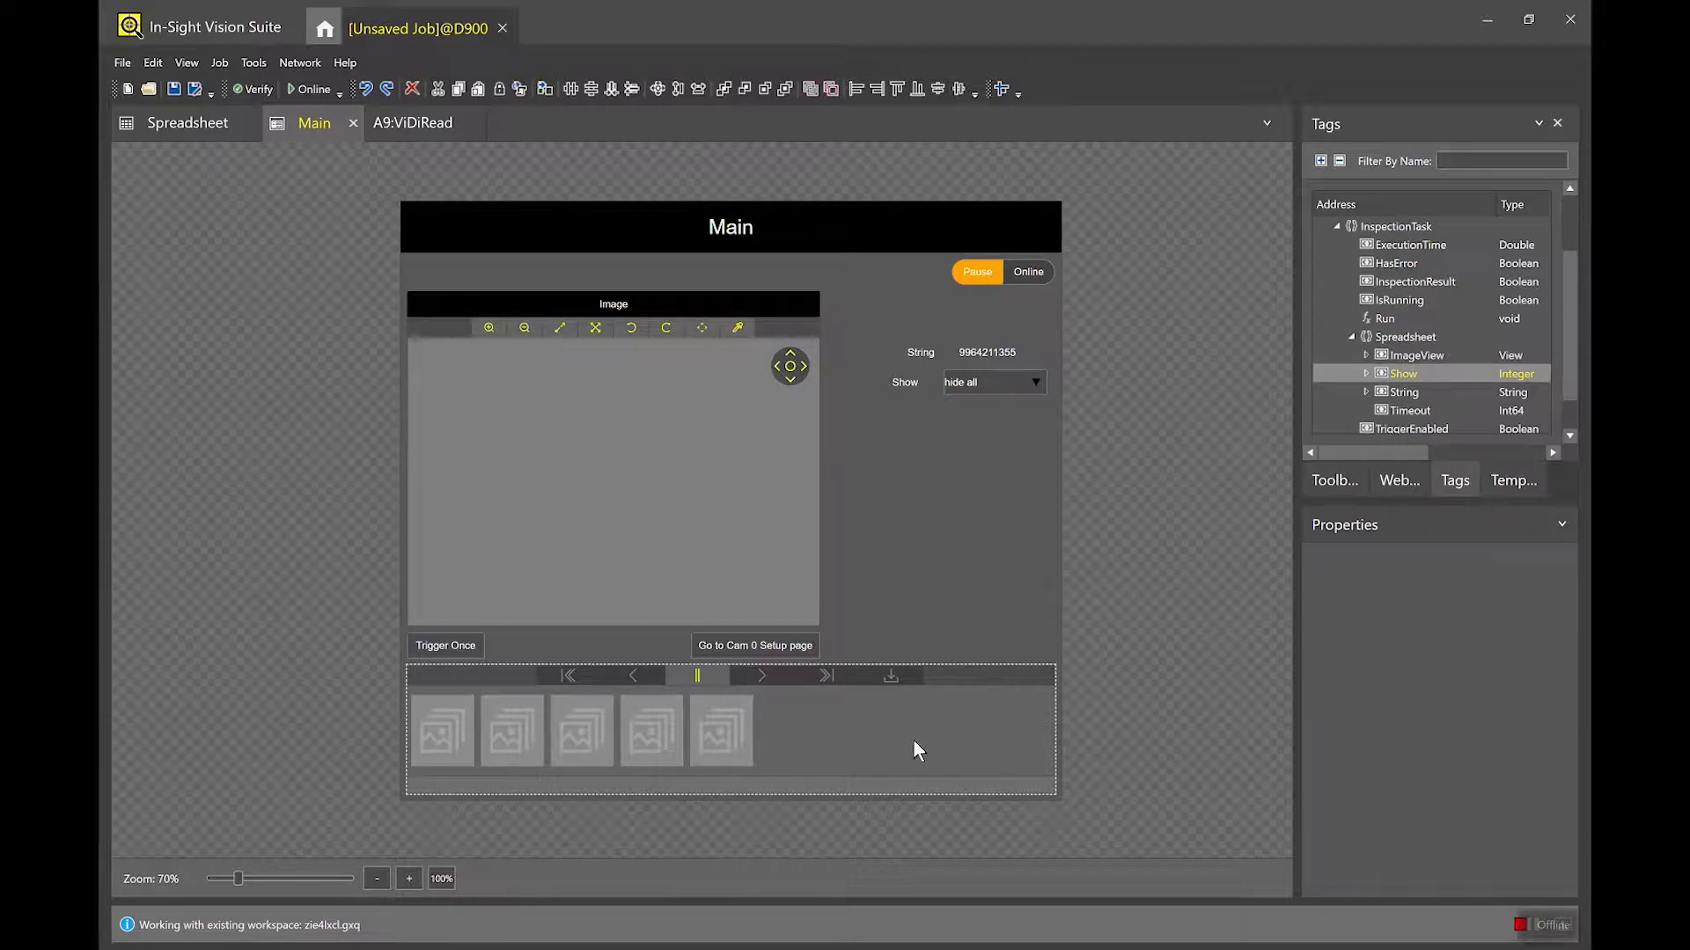
Enter the formula getnfound(A6) in spreadsheet cell H6 to count the patterns found.
click(154, 124)
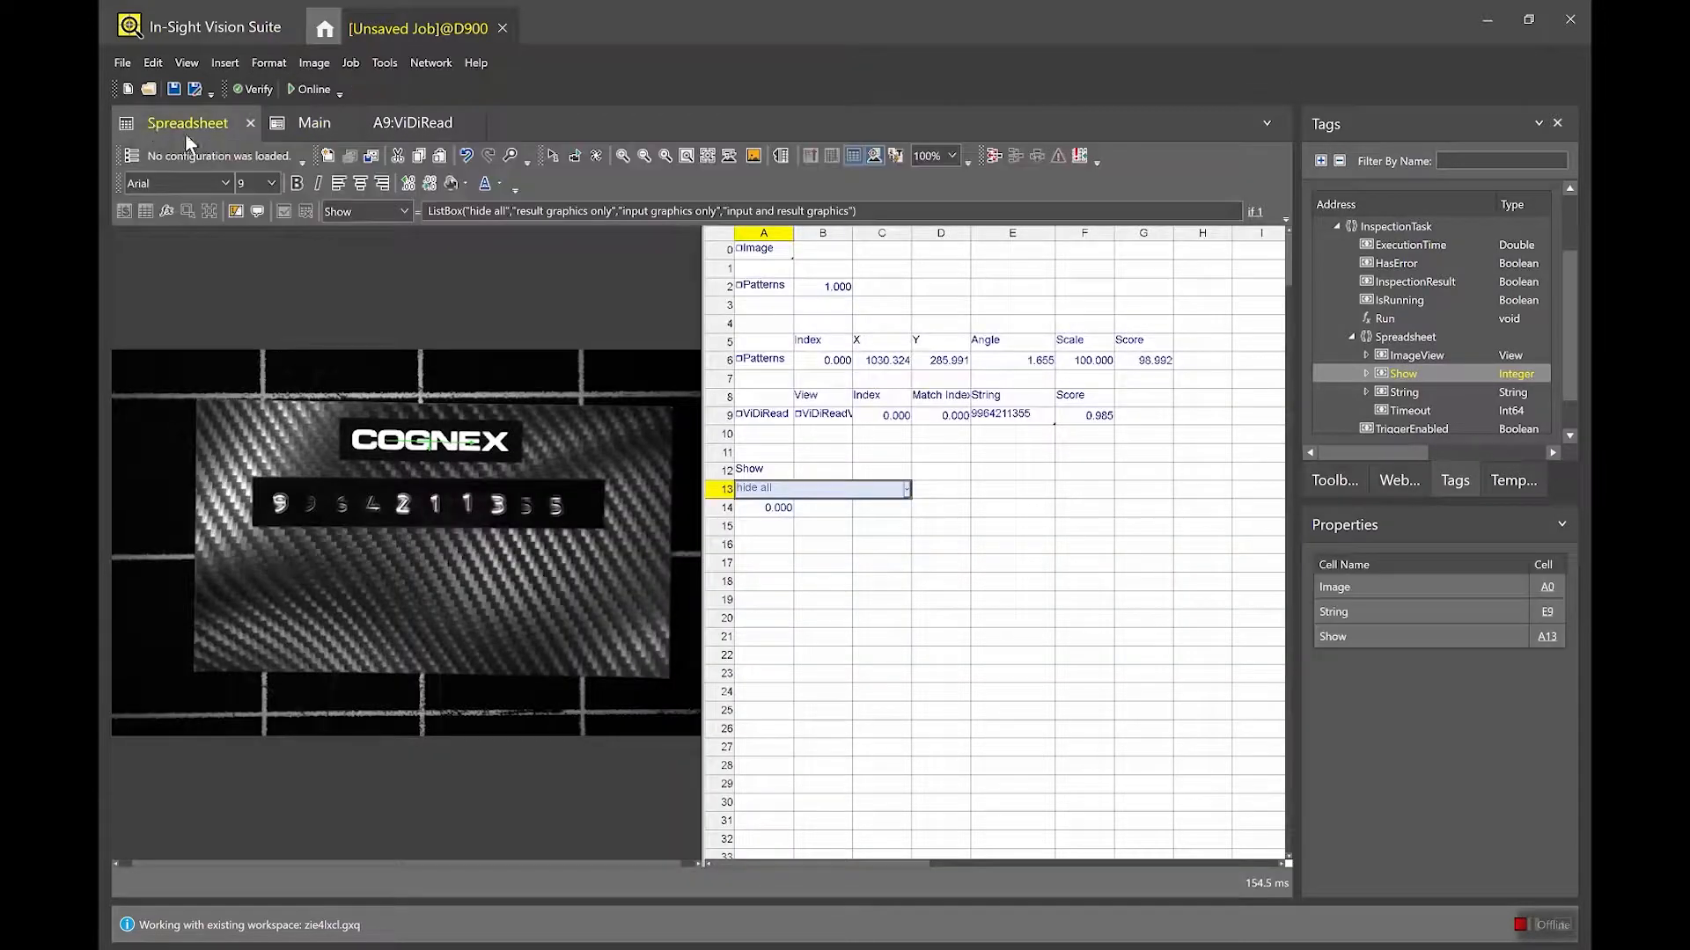
click(1199, 361)
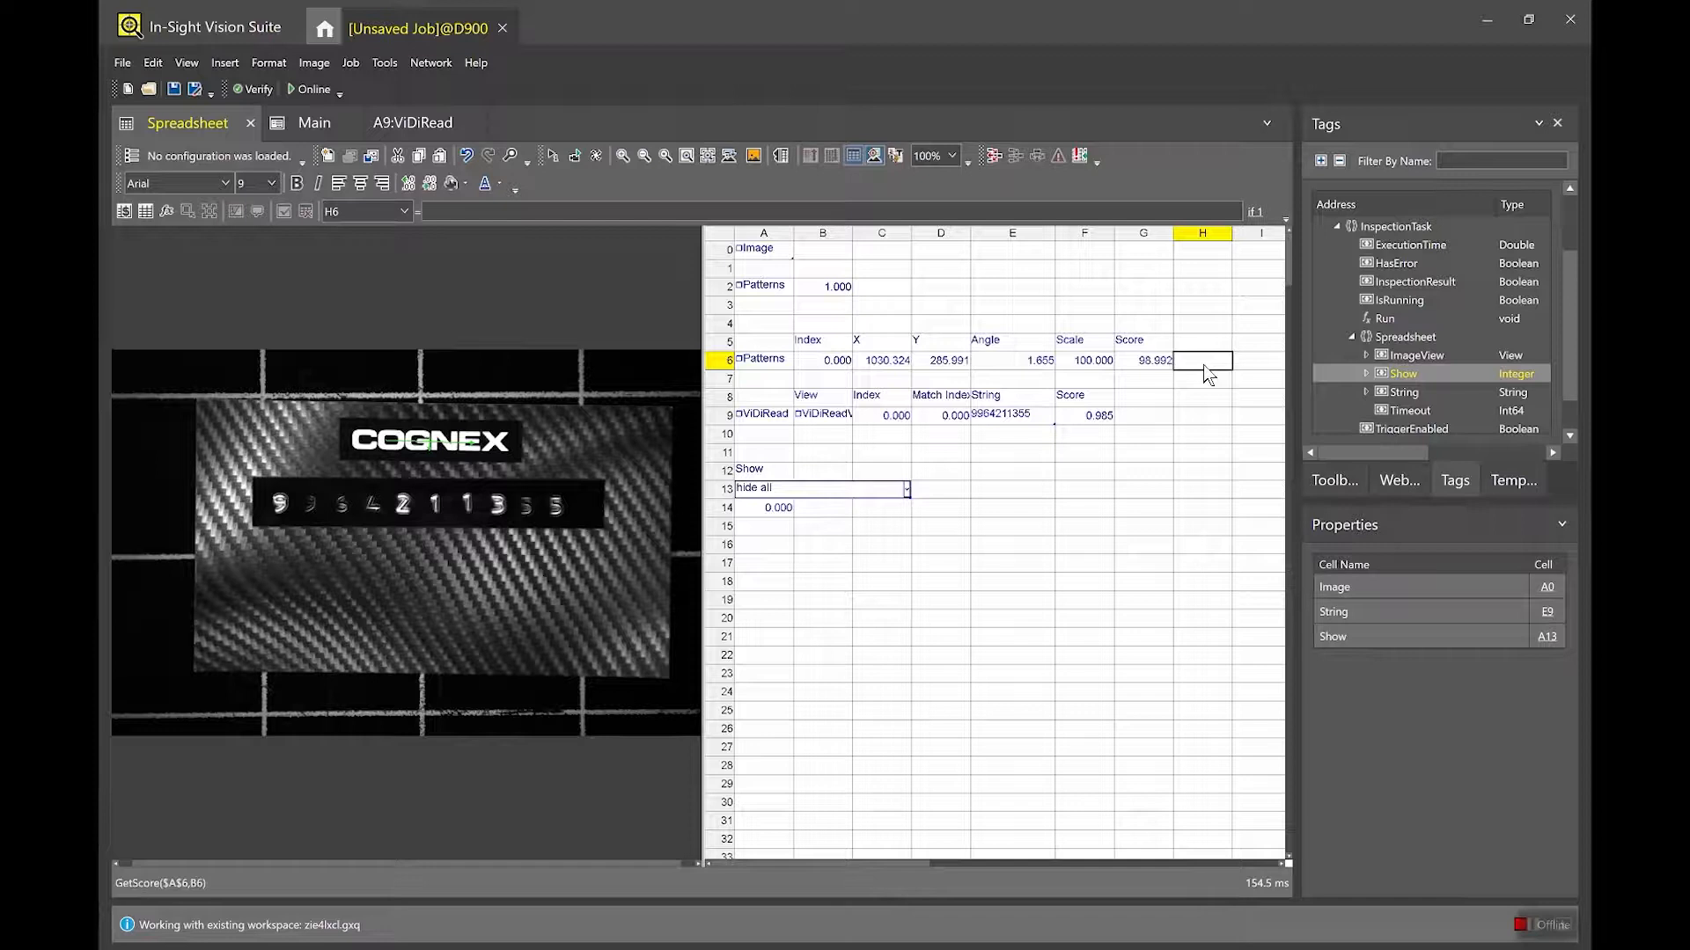
text(getnfound()
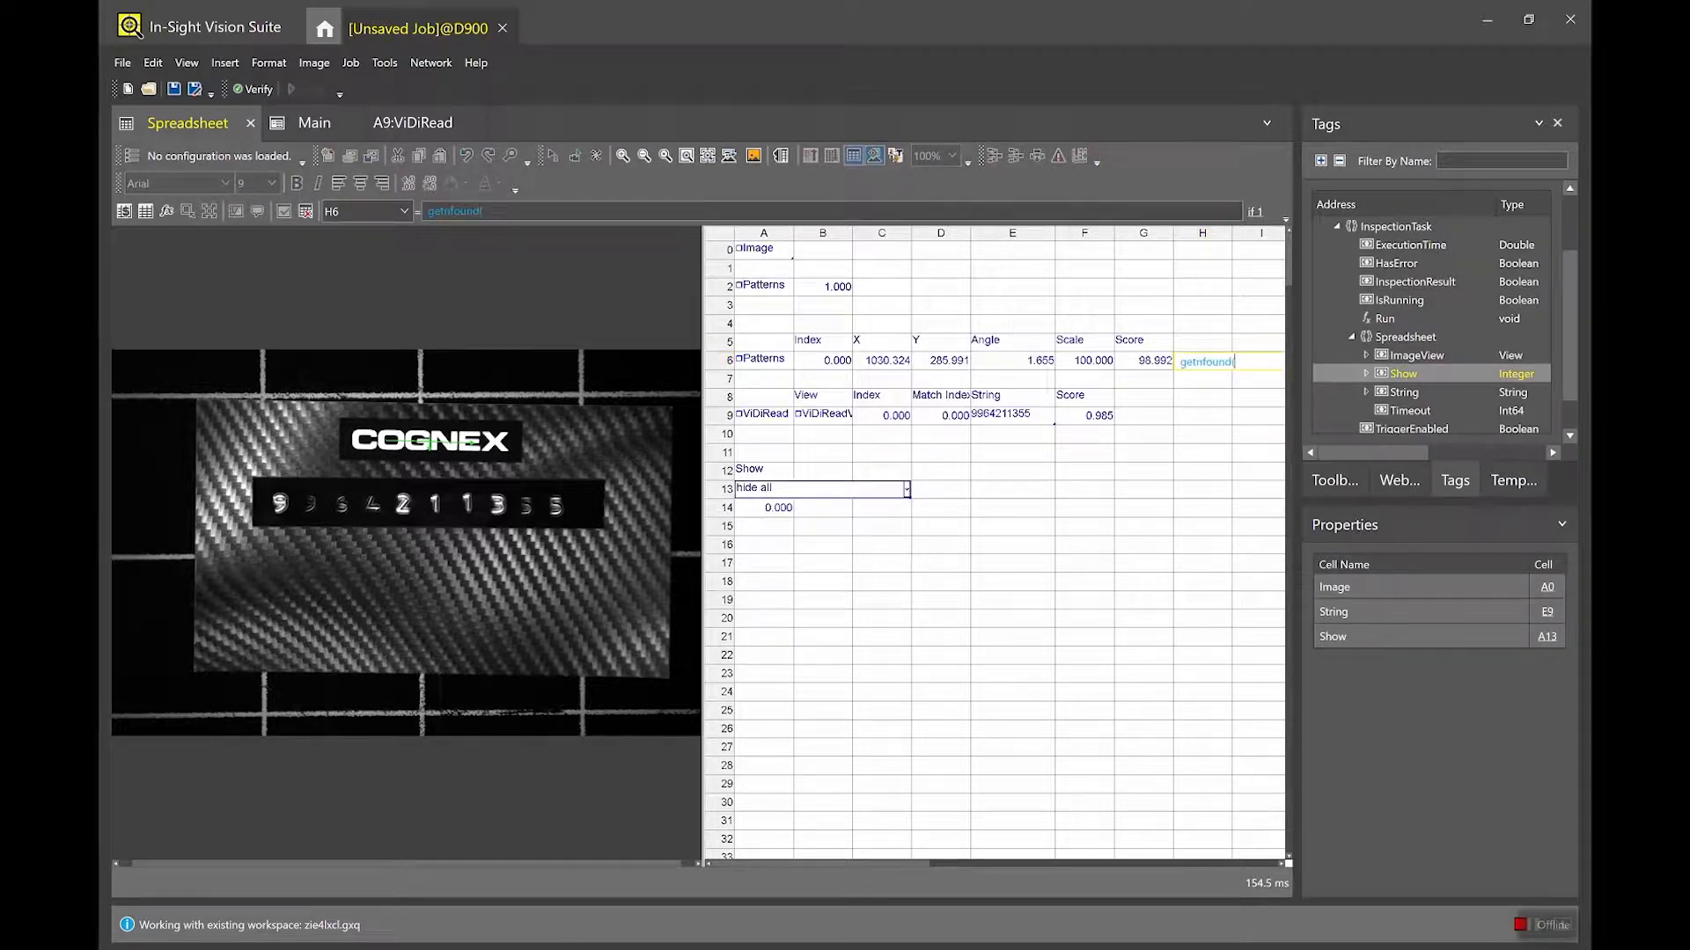
click(758, 364)
text())
key(Return)
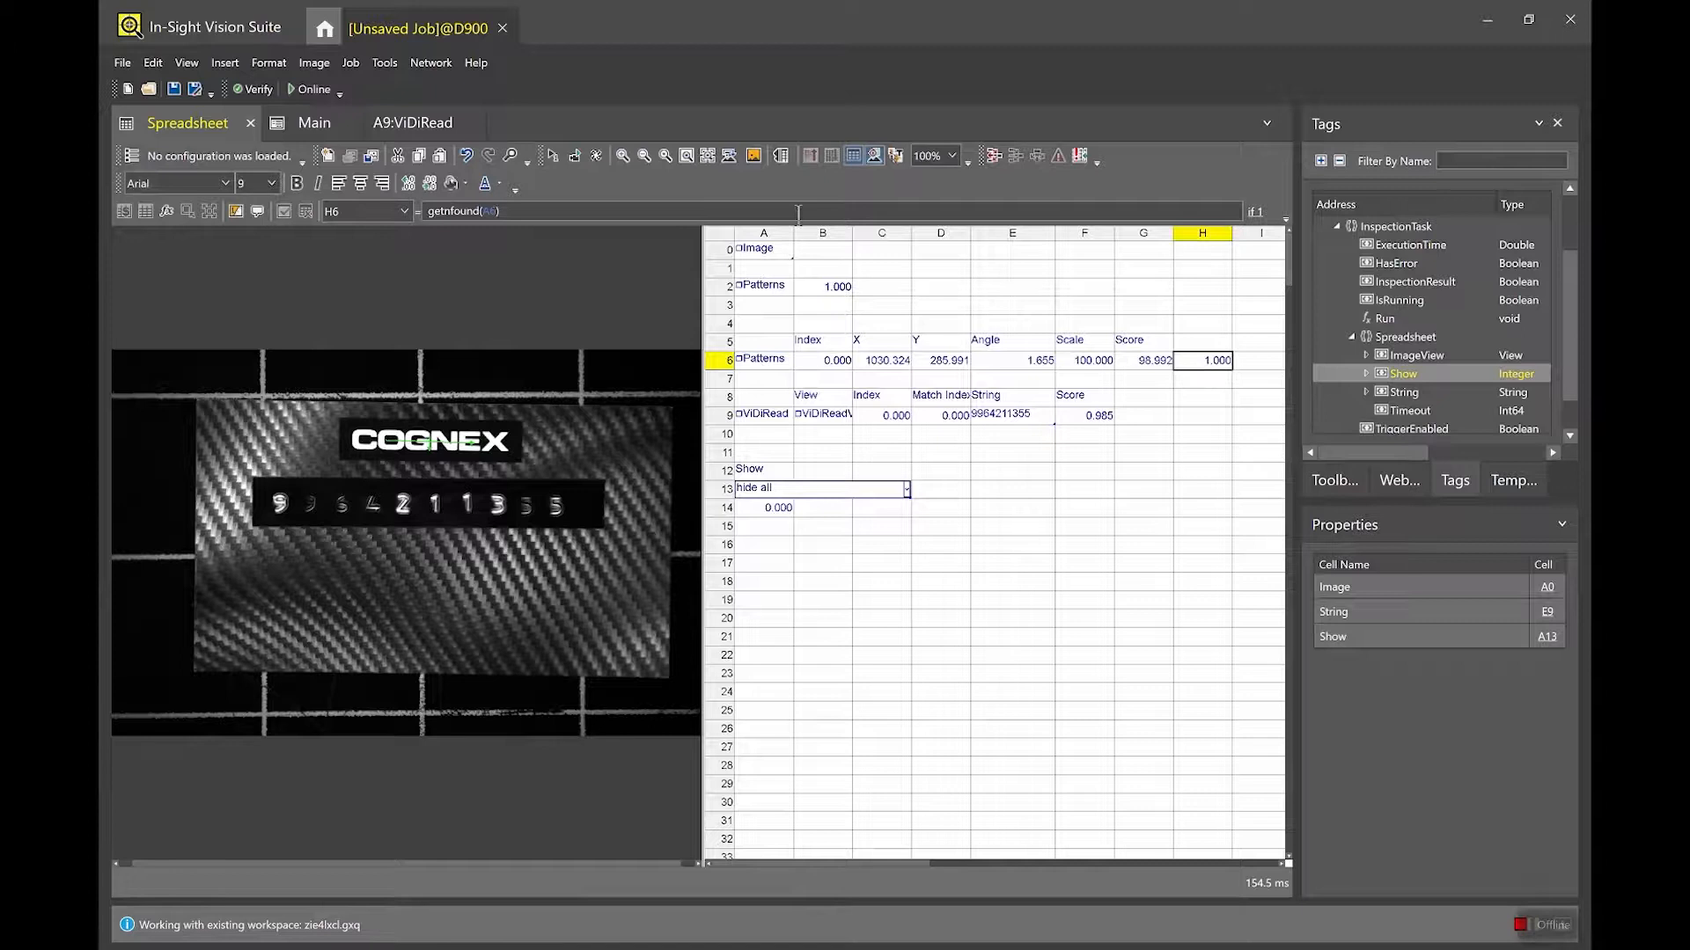
Acquire images without the card, with it partly in view and fully in view to test the found count in H6.
click(562, 151)
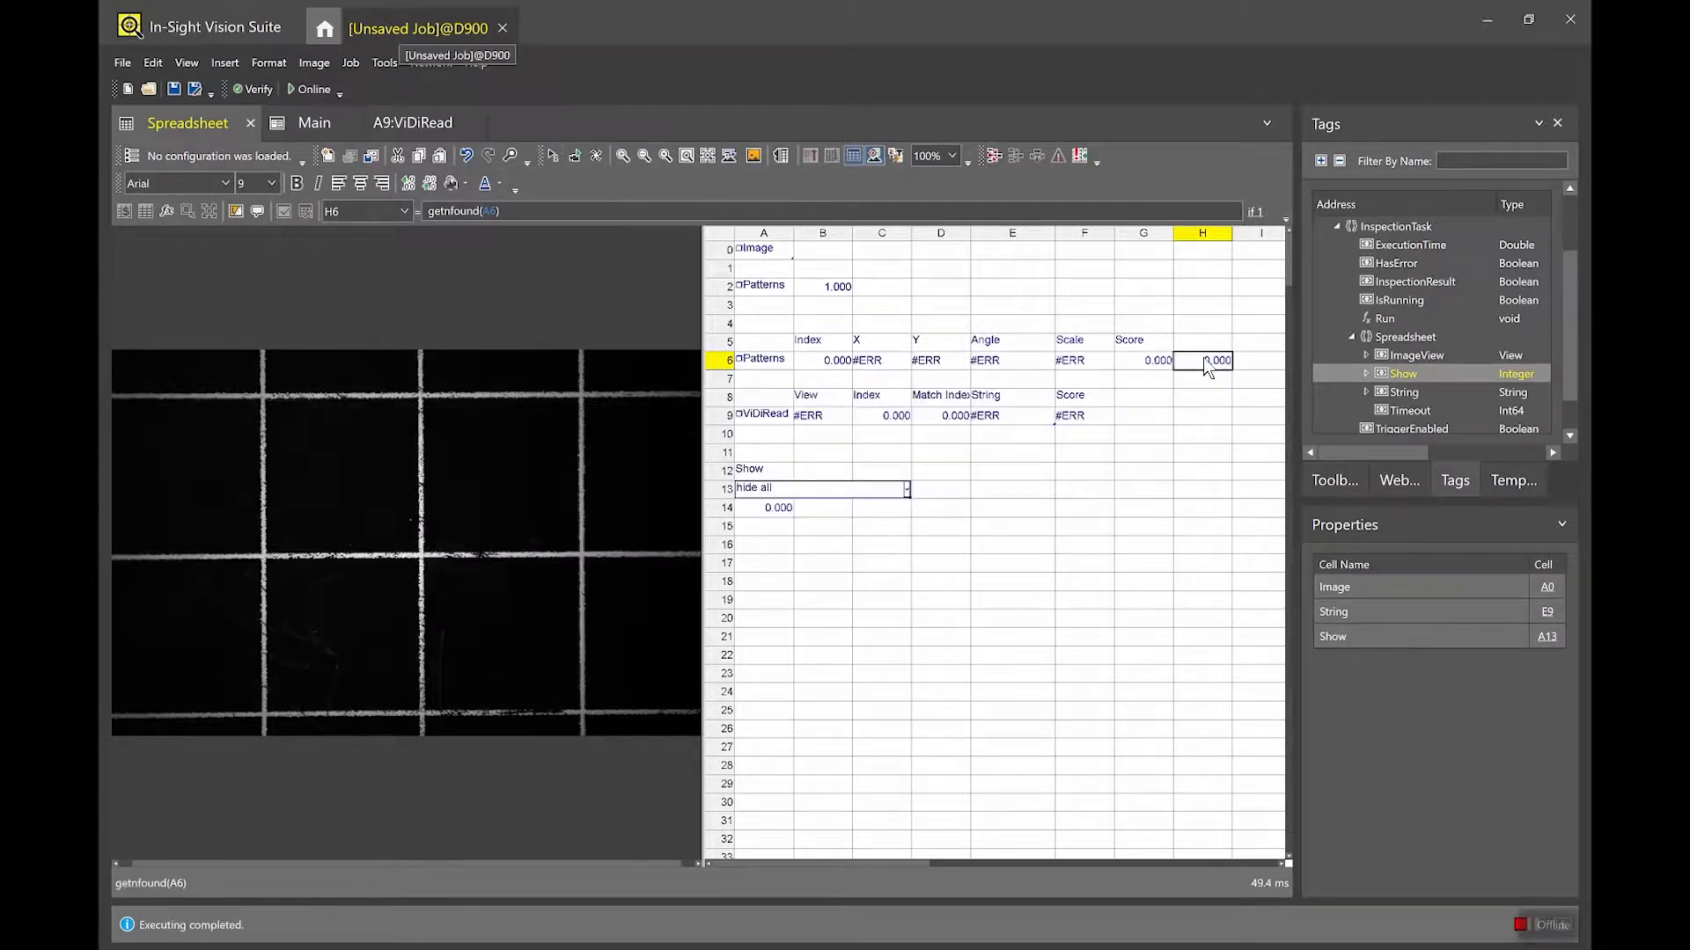
click(553, 159)
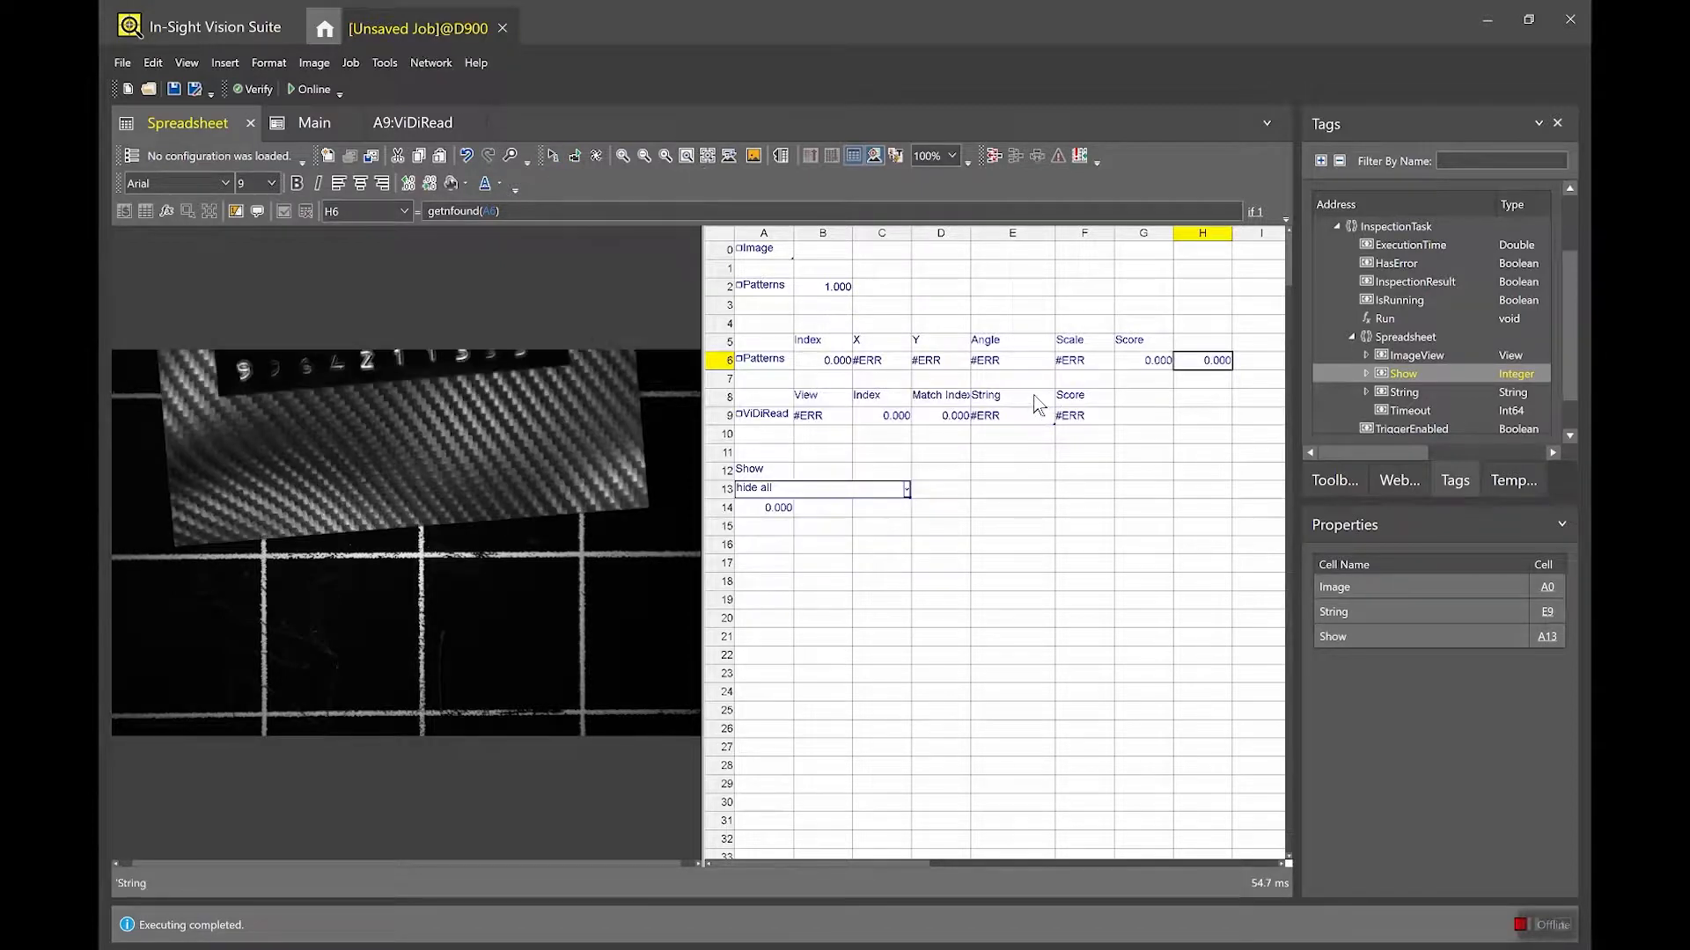
click(550, 156)
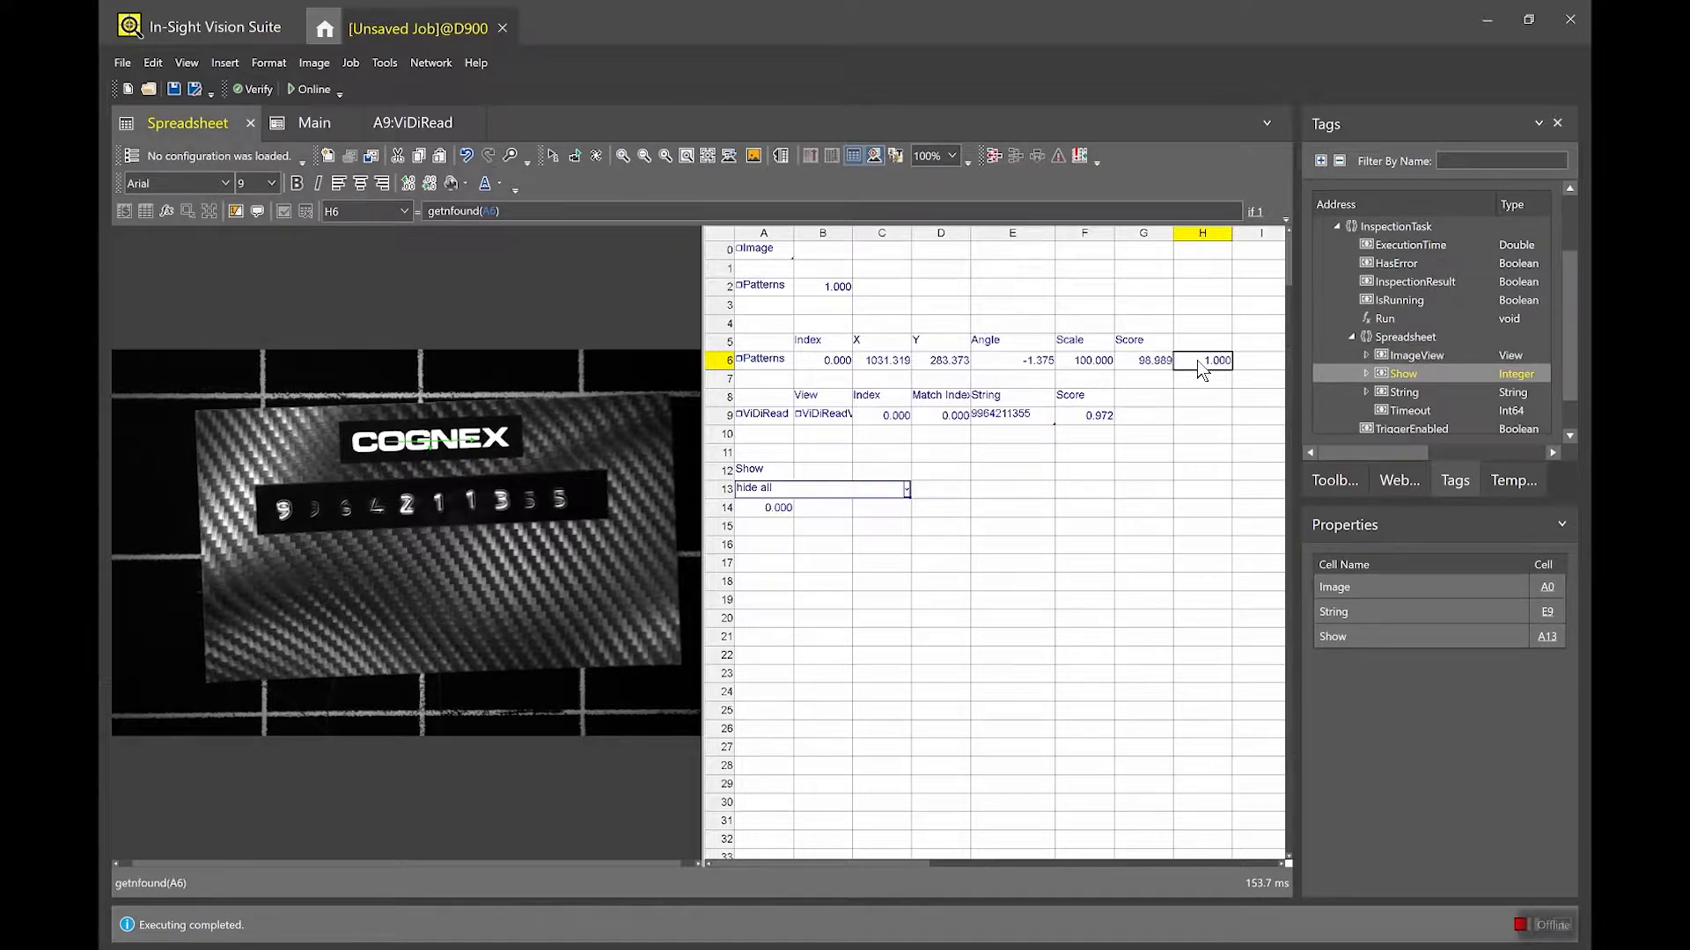
Make cell H6 the filmstrip's watch cell with the queue set to Pass and Fail Results.
right_click(1198, 361)
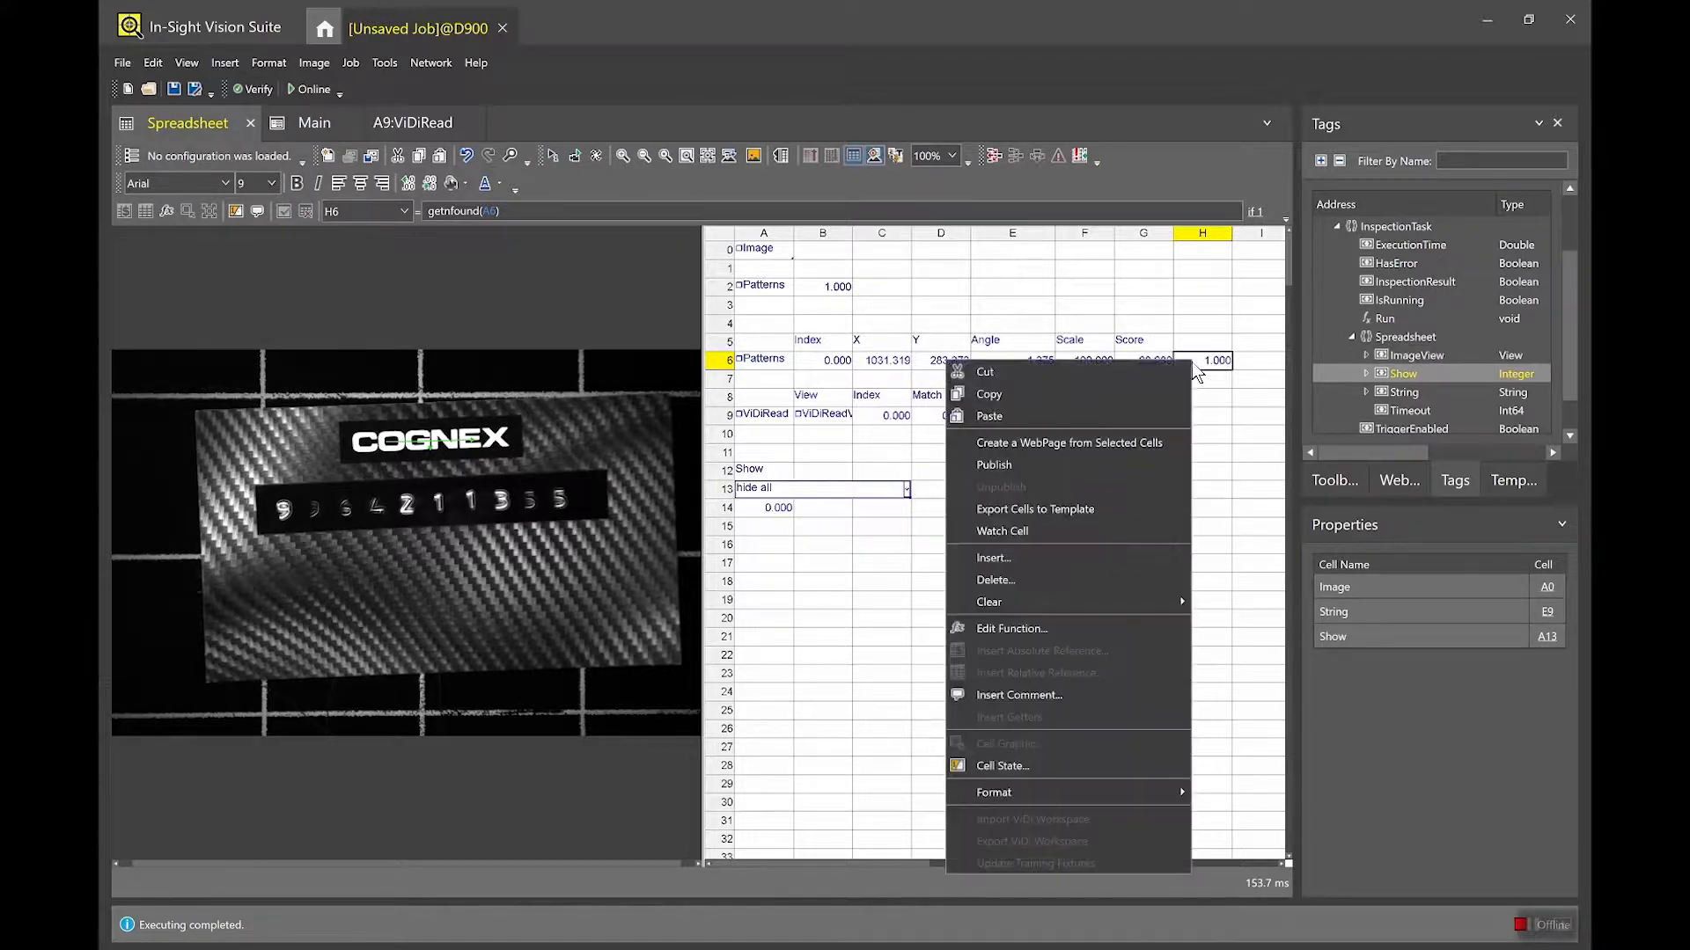
click(1027, 526)
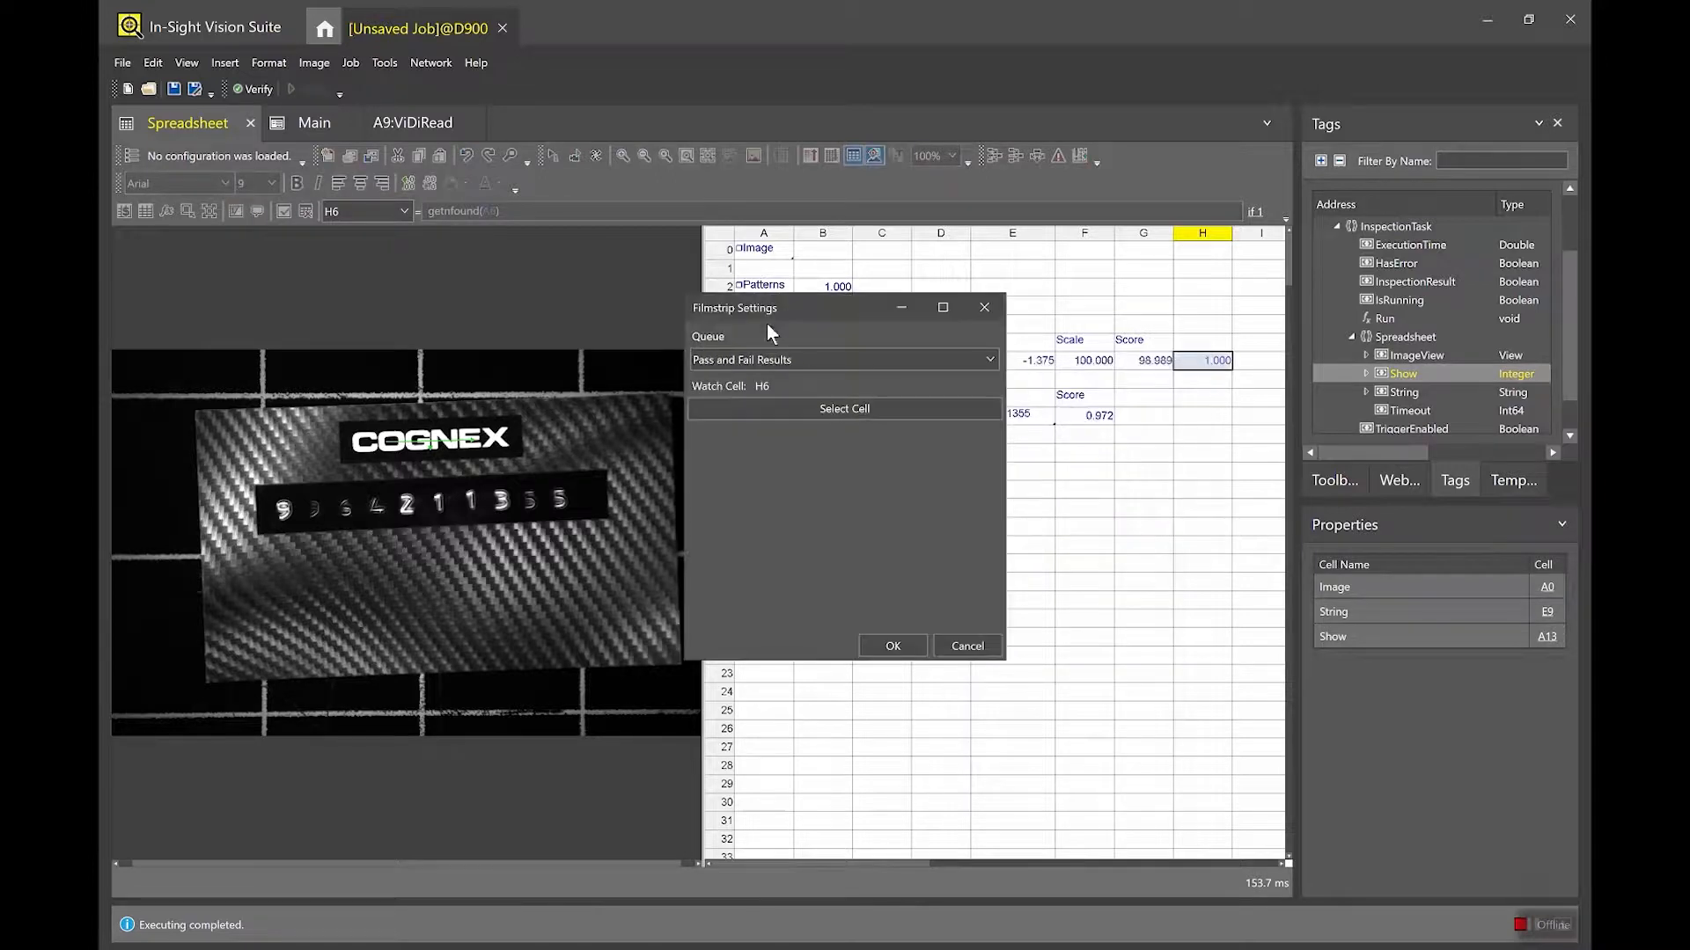
click(891, 647)
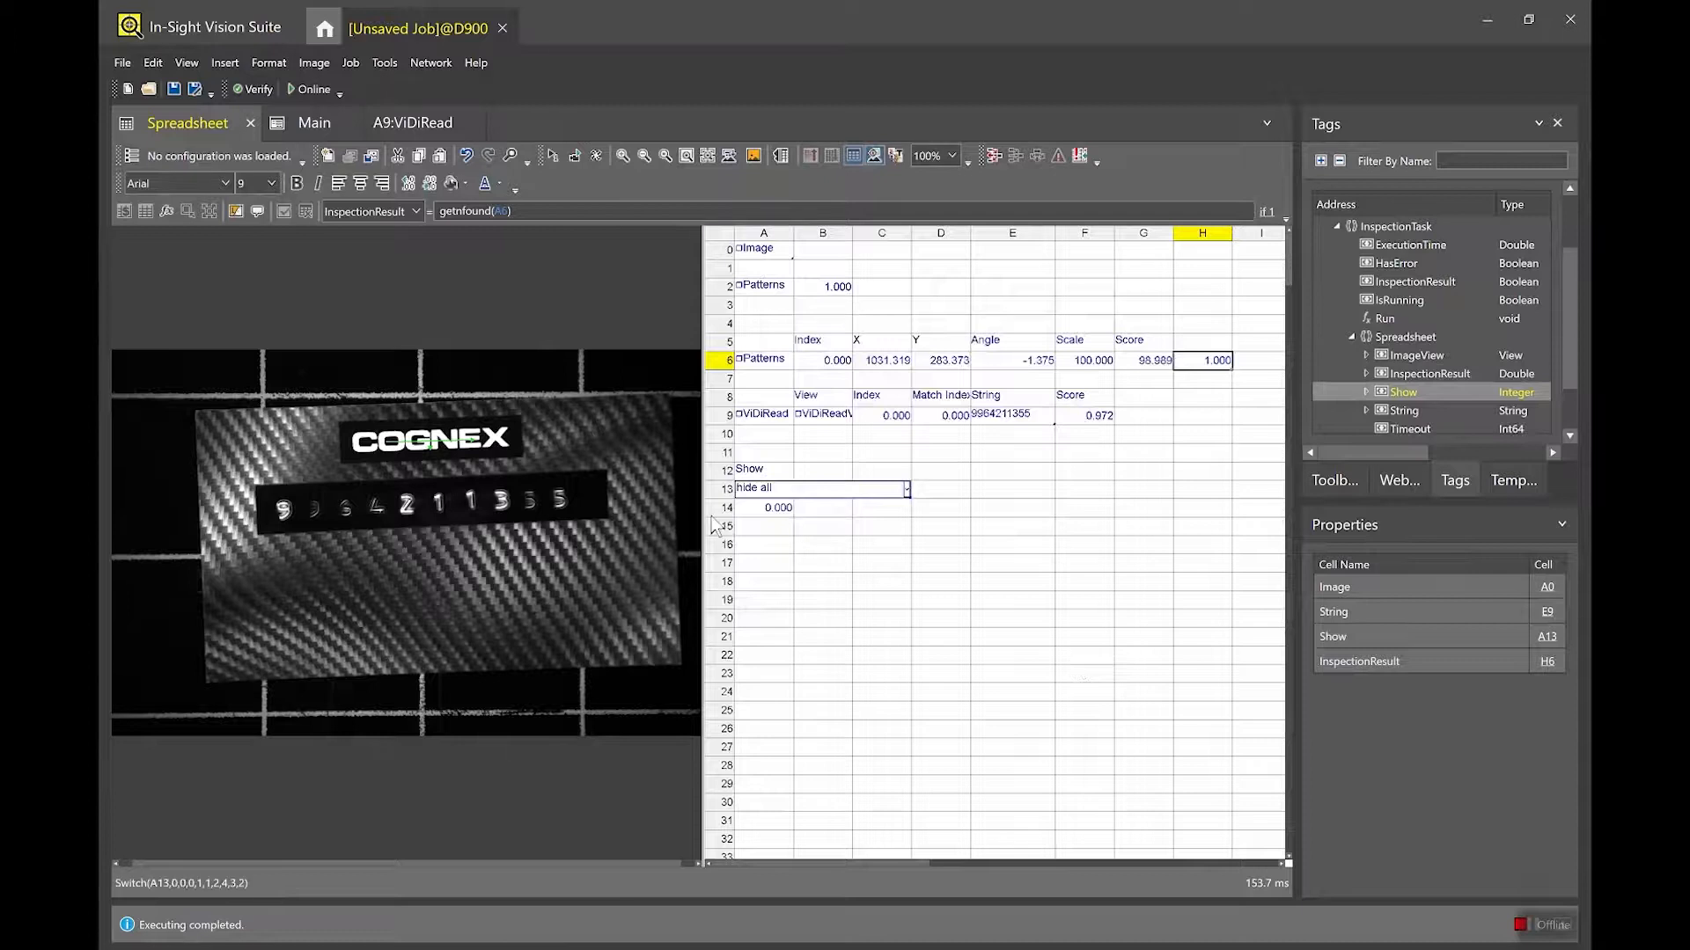
Put the job online with the spreadsheet changes applied and set Show to result graphics only on the Main web page.
click(304, 90)
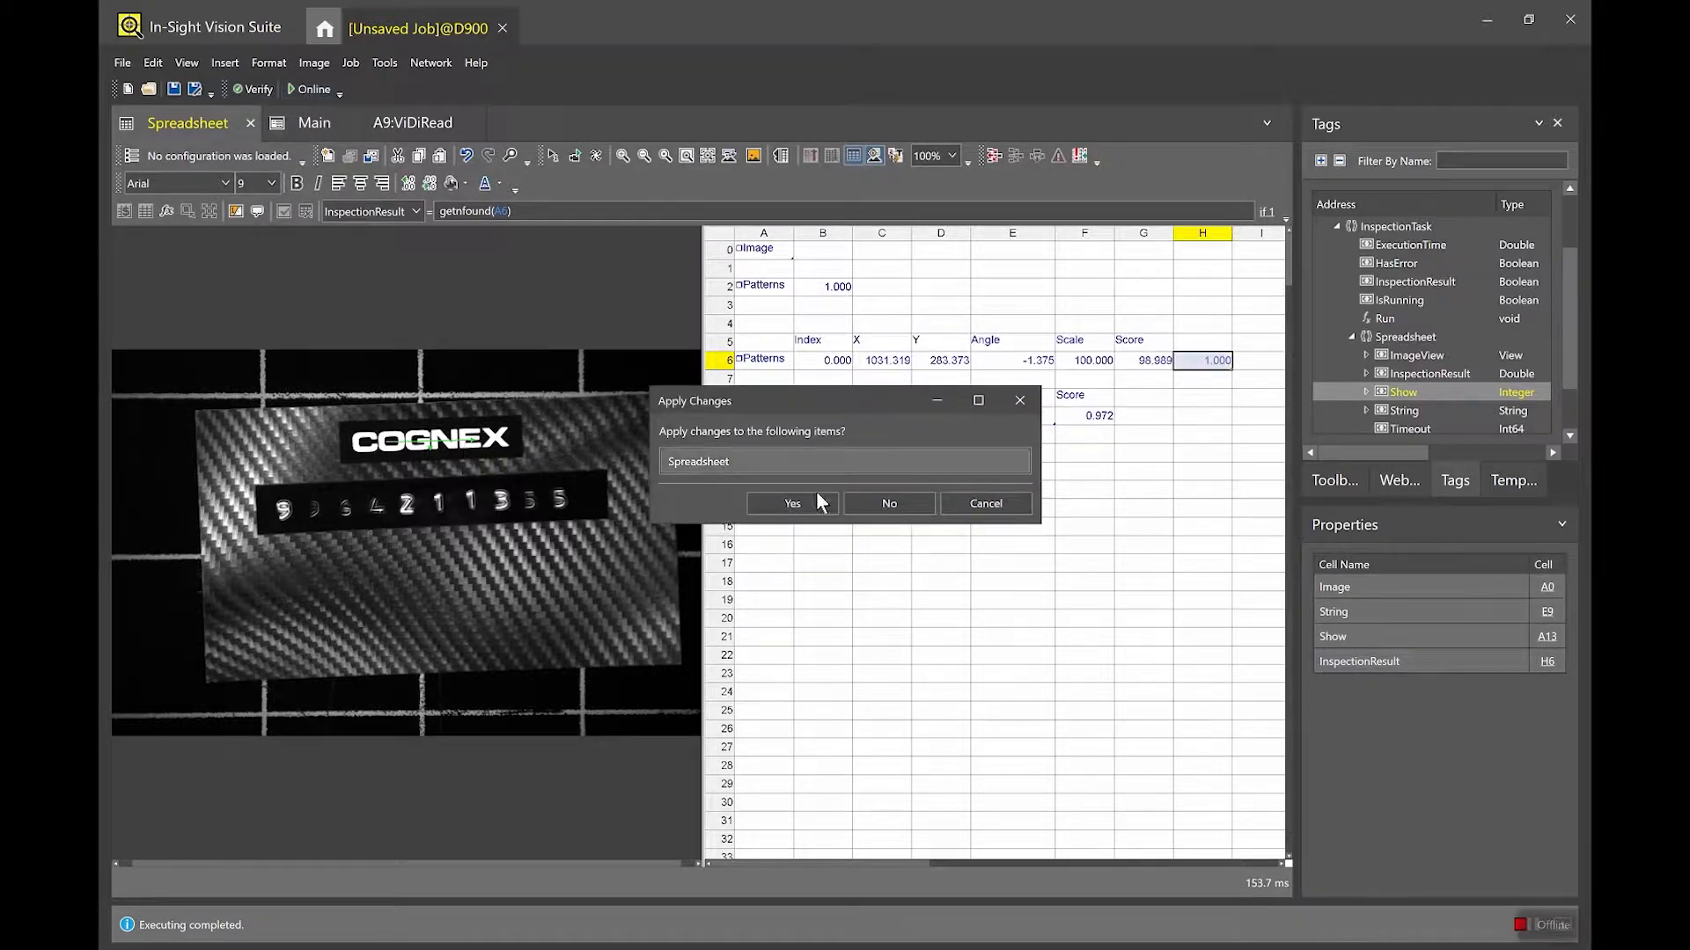
click(791, 505)
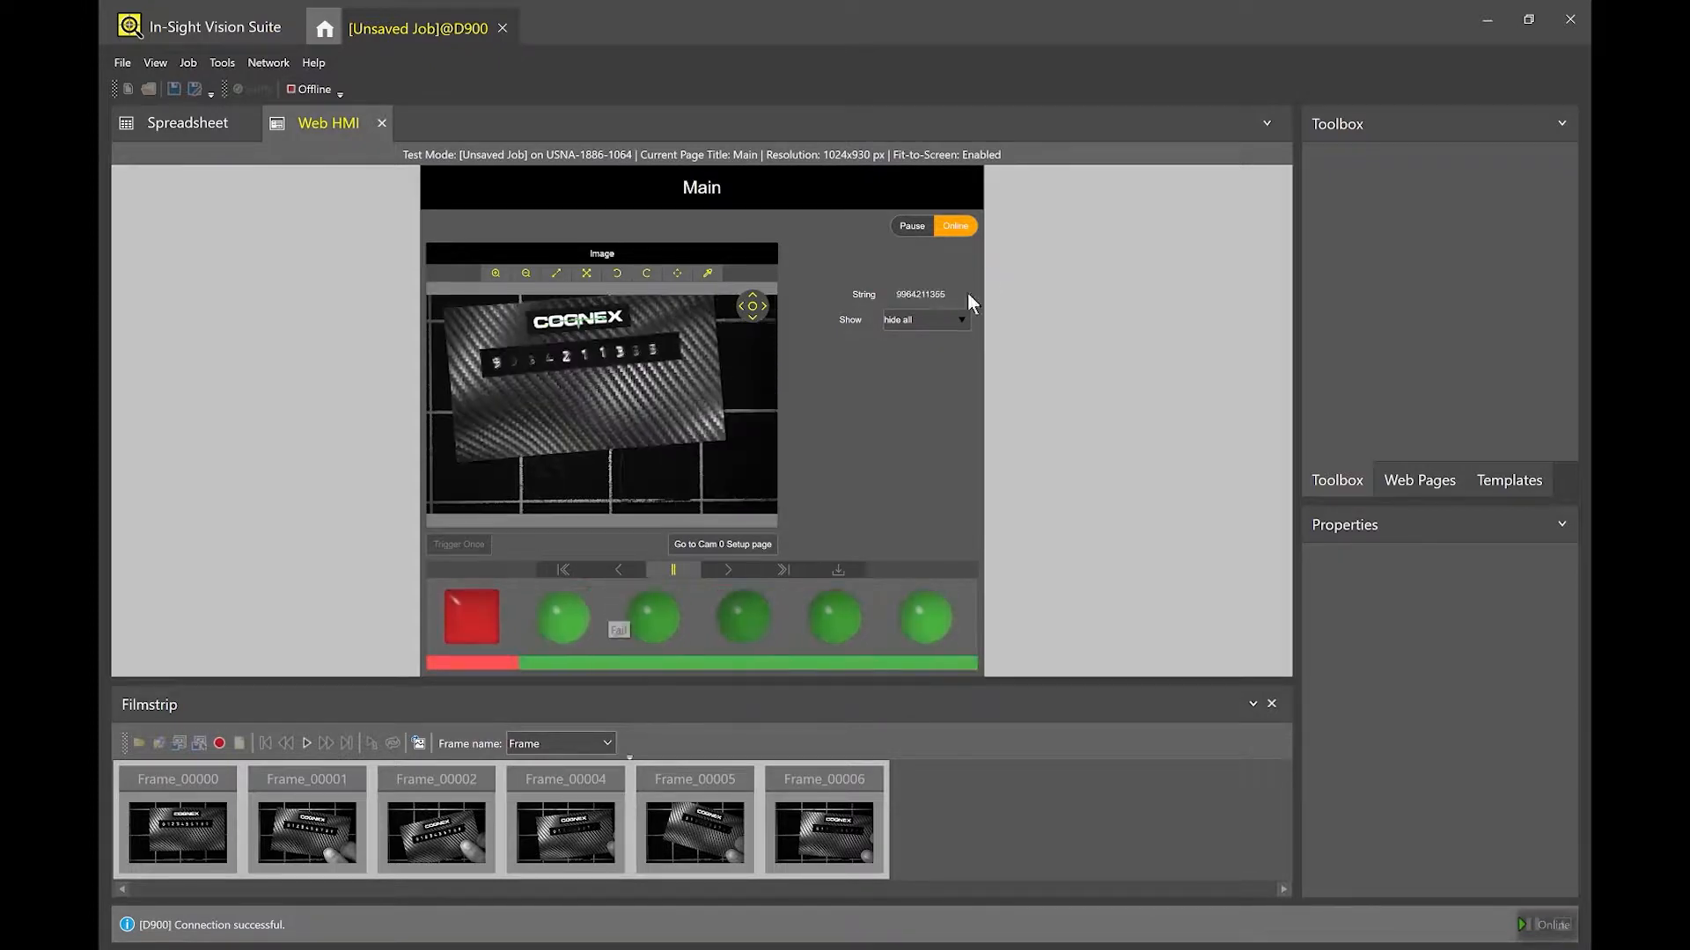
click(922, 319)
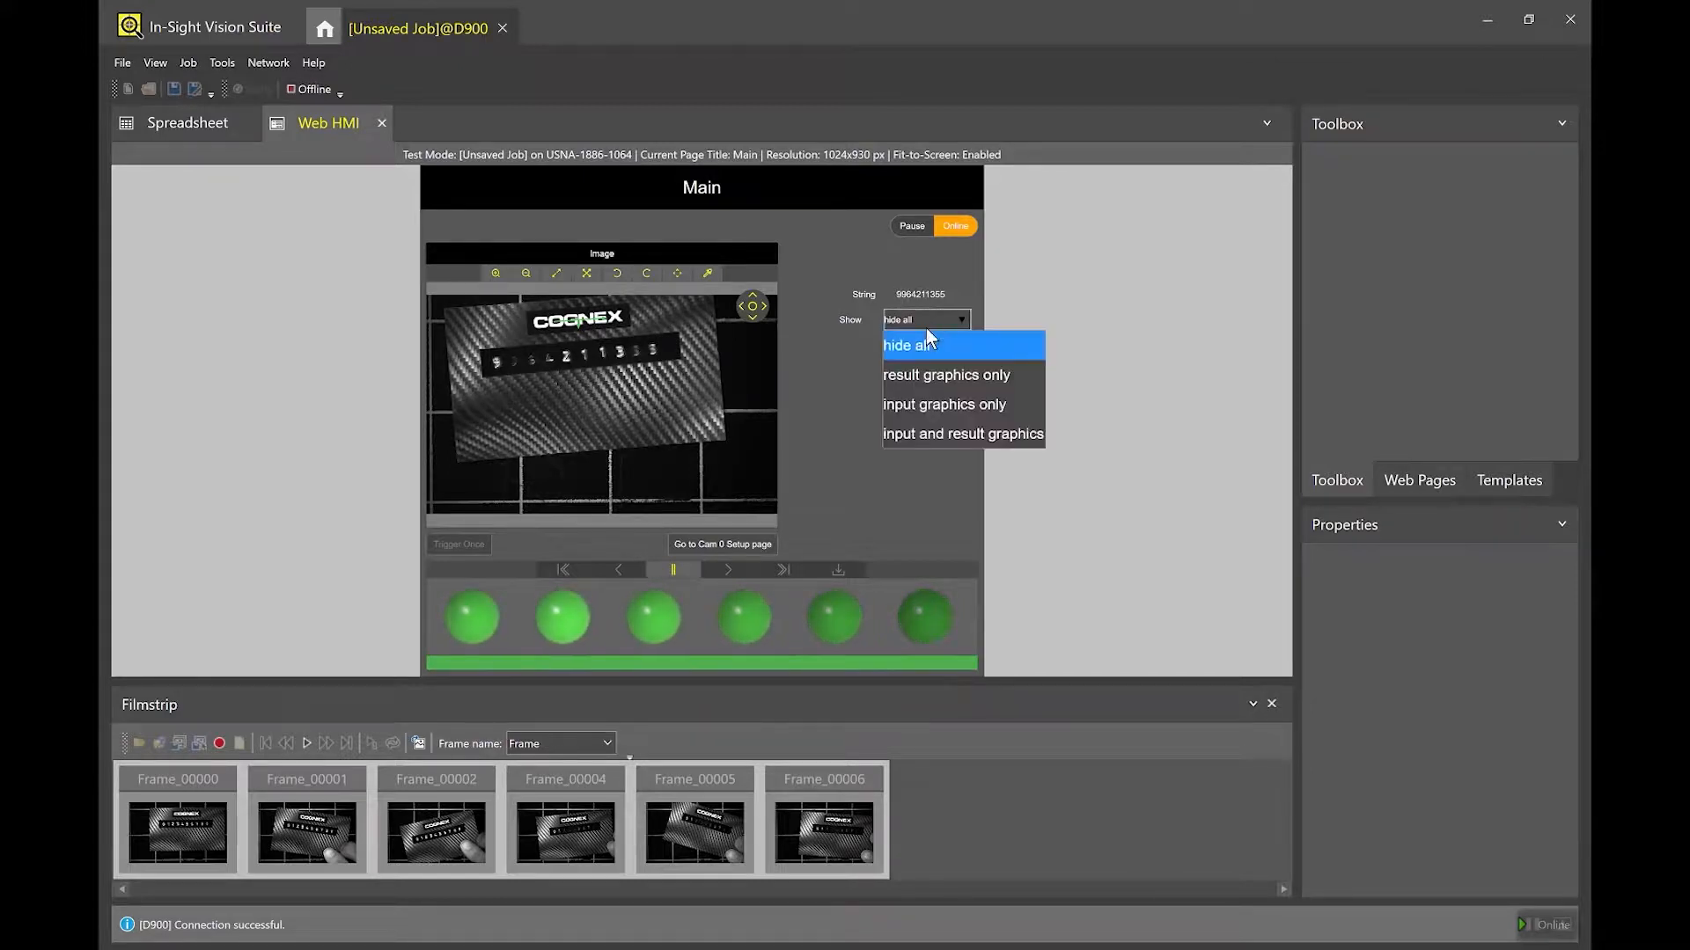
click(952, 379)
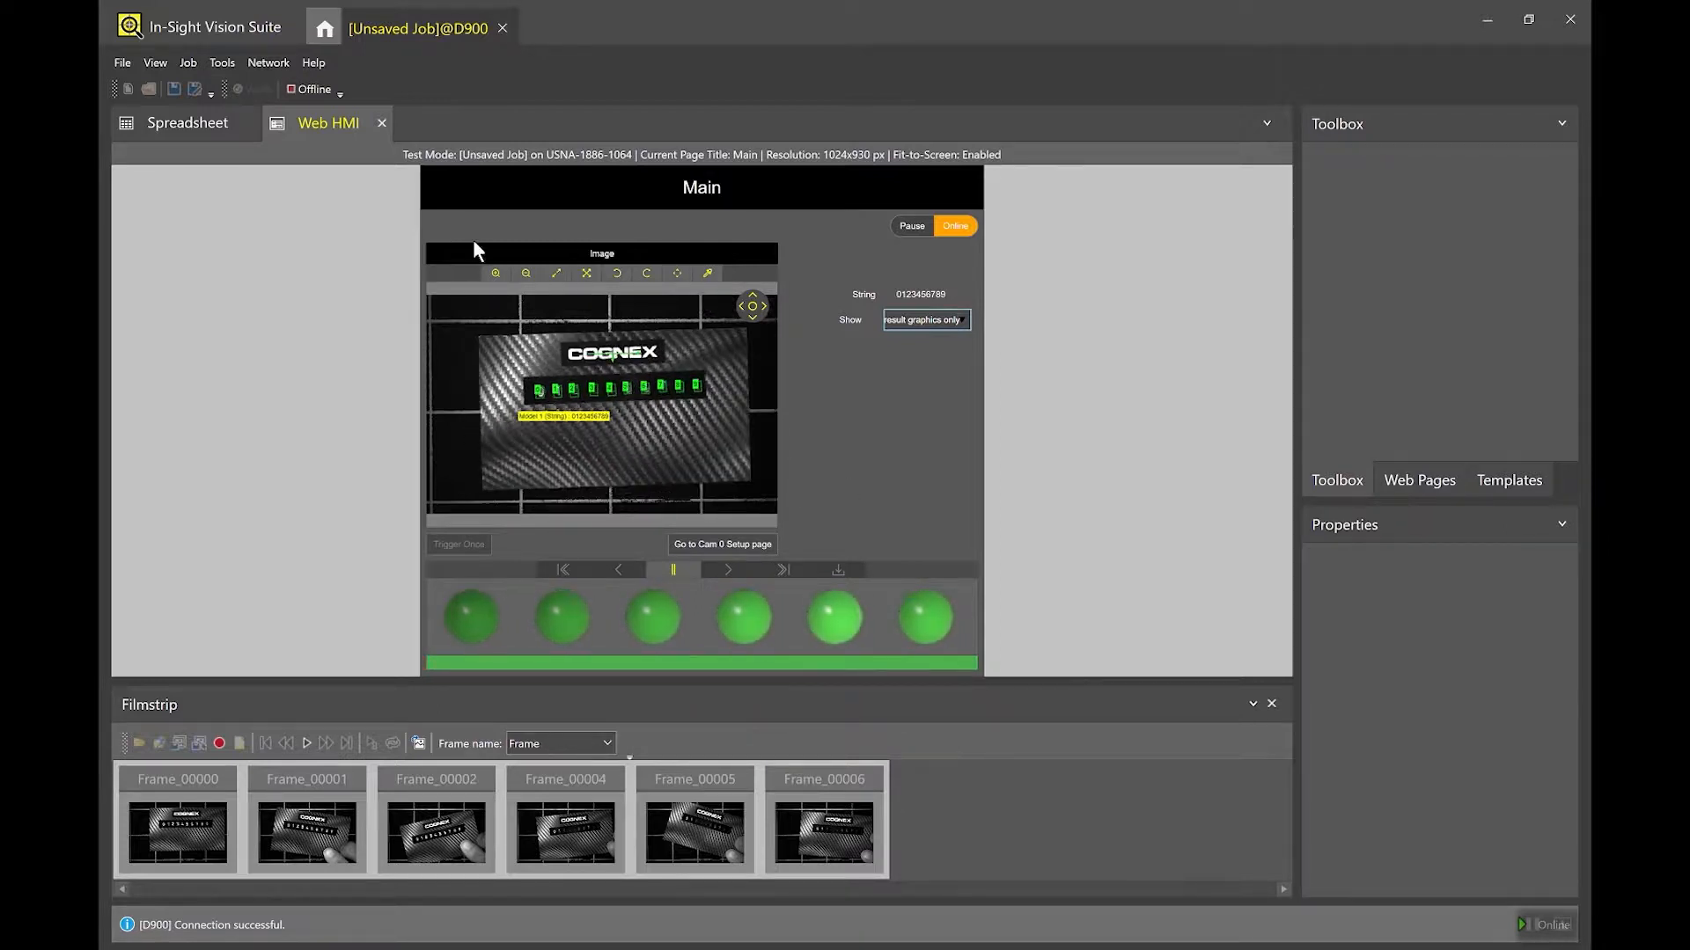
Open the D900's HMI in the browser and inspect two recorded results with the filmstrip paused, resuming it when done.
click(319, 29)
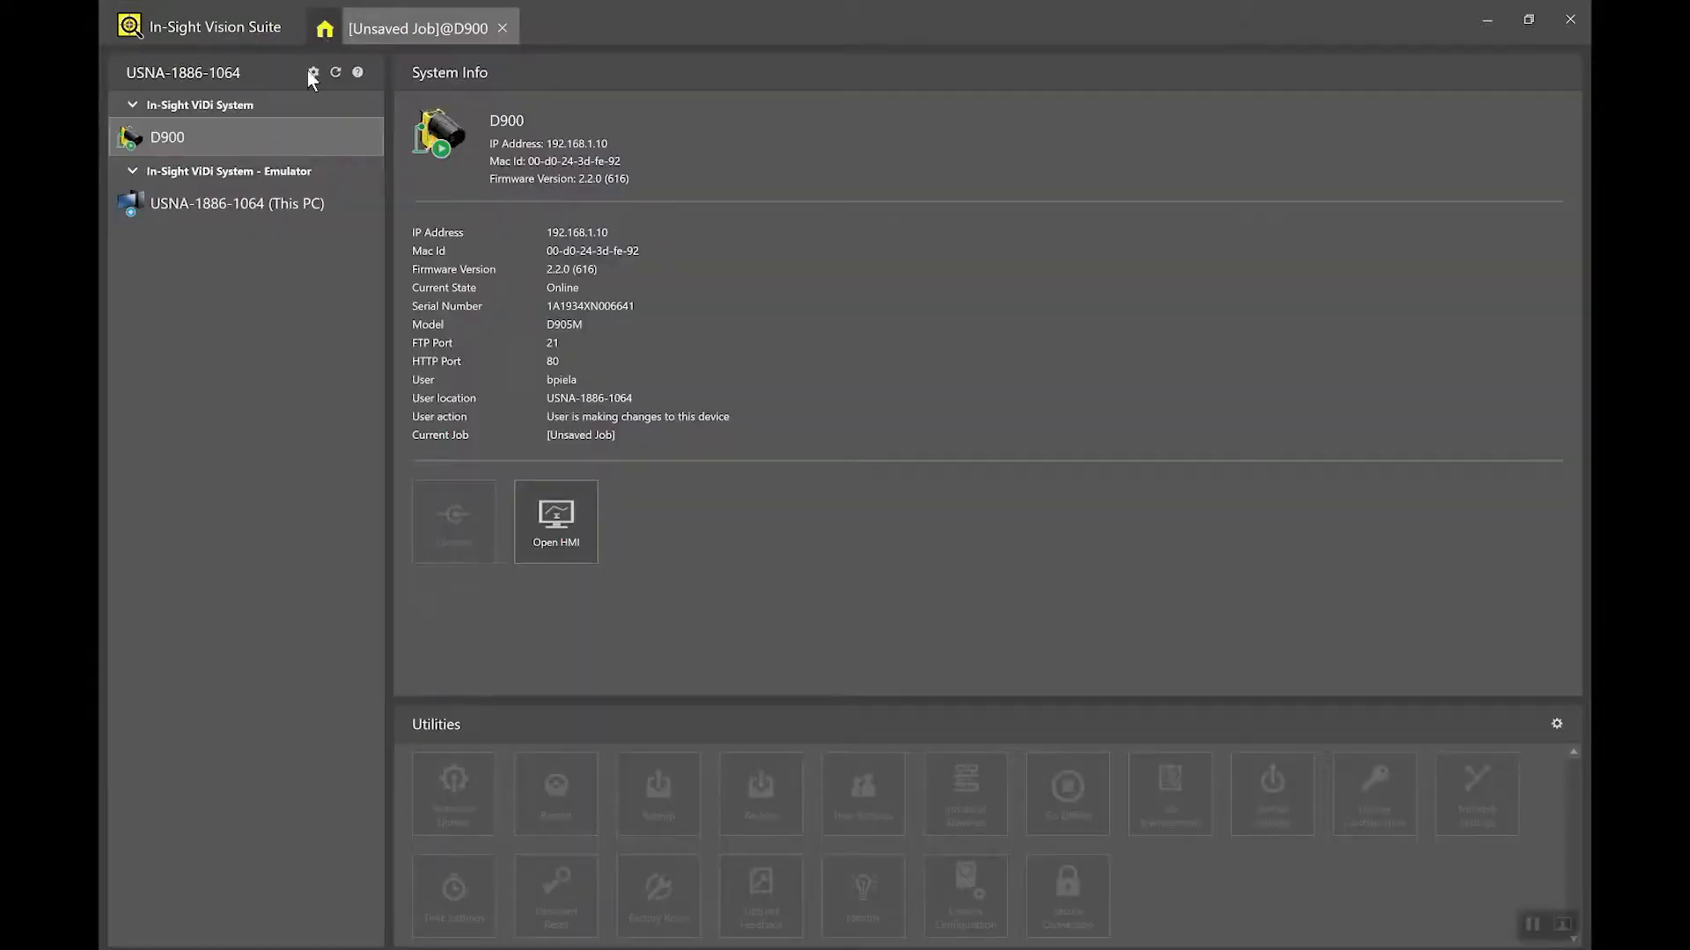
click(546, 500)
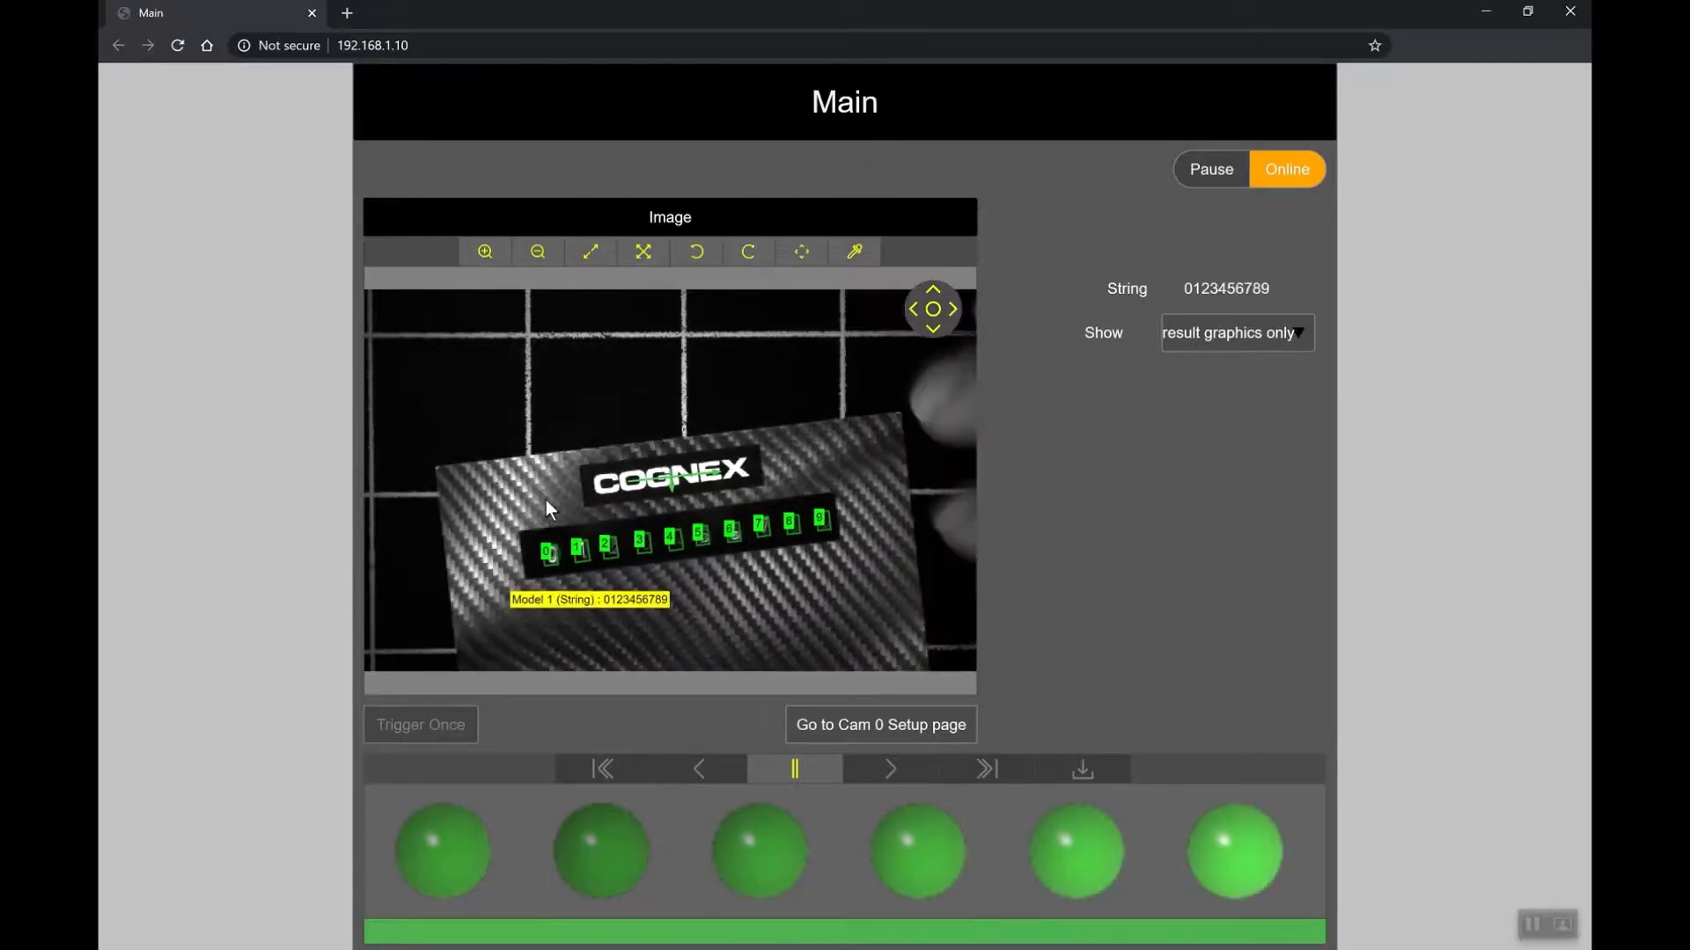
double_click(792, 769)
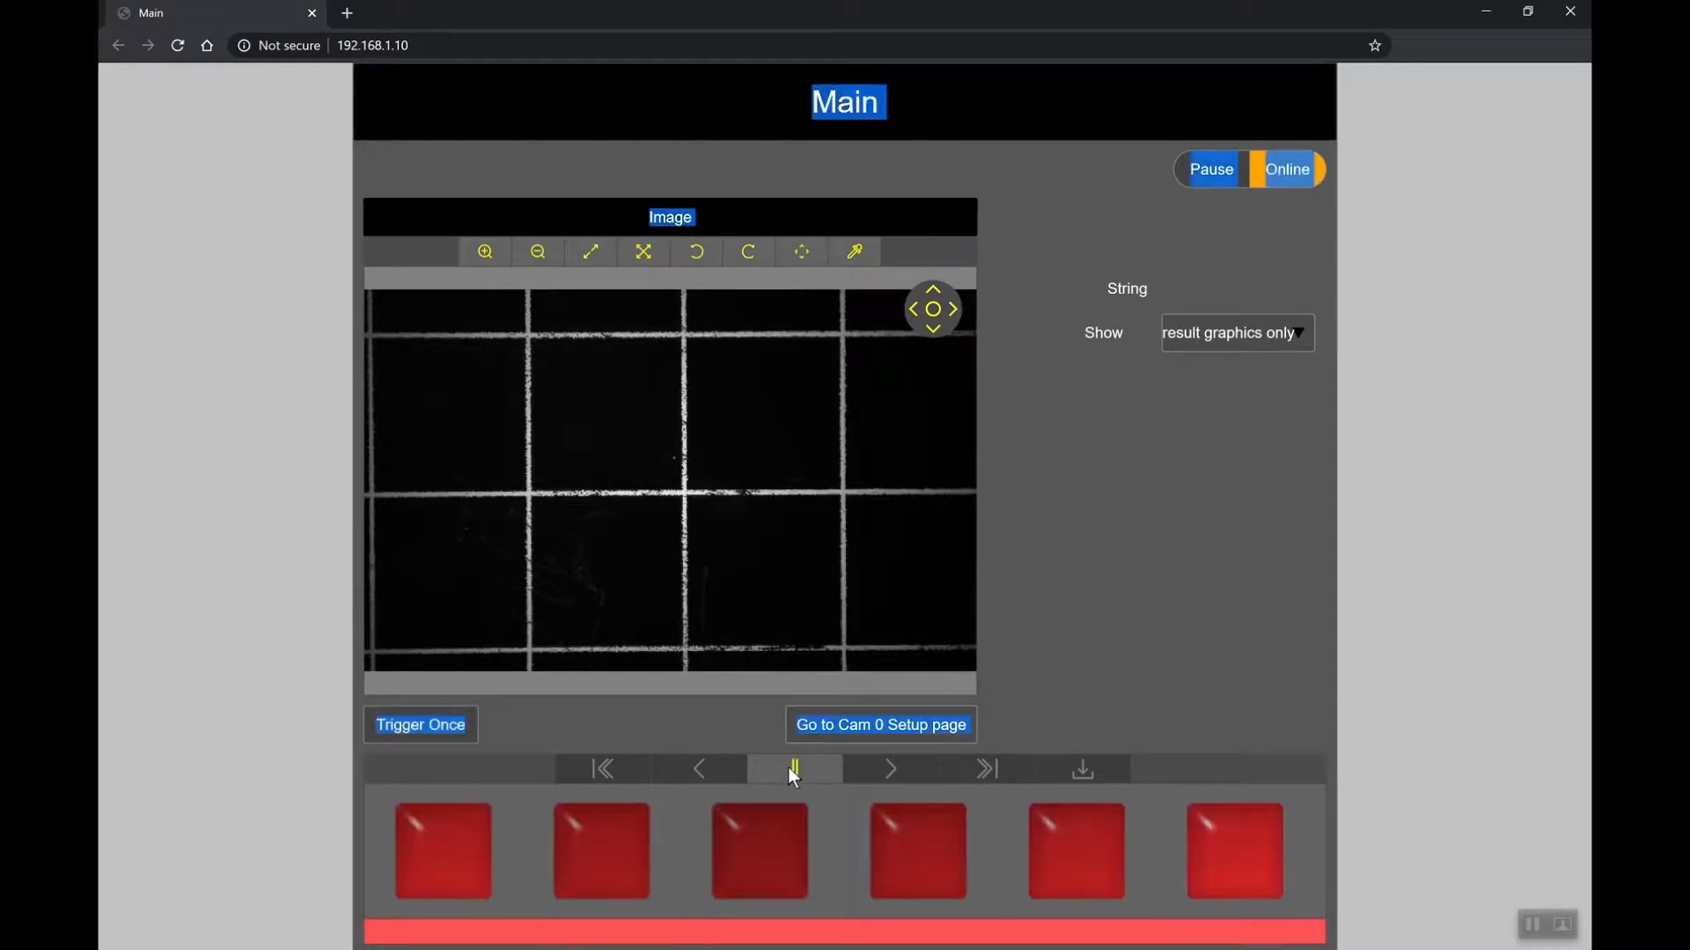
click(1070, 858)
click(917, 854)
click(779, 772)
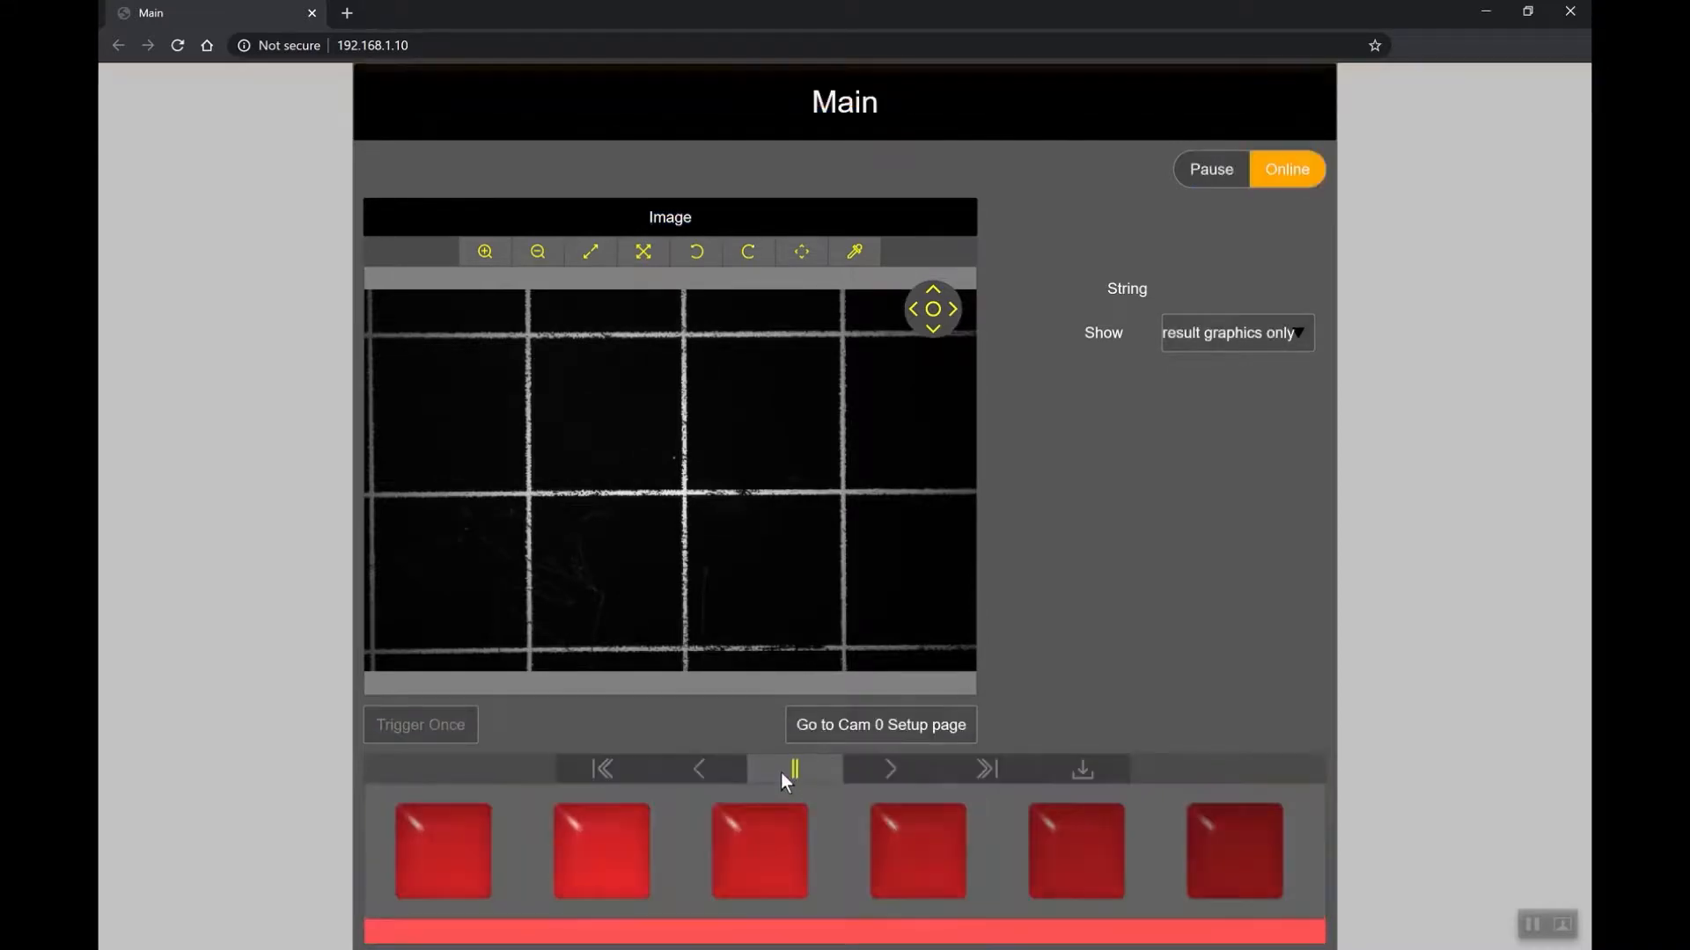